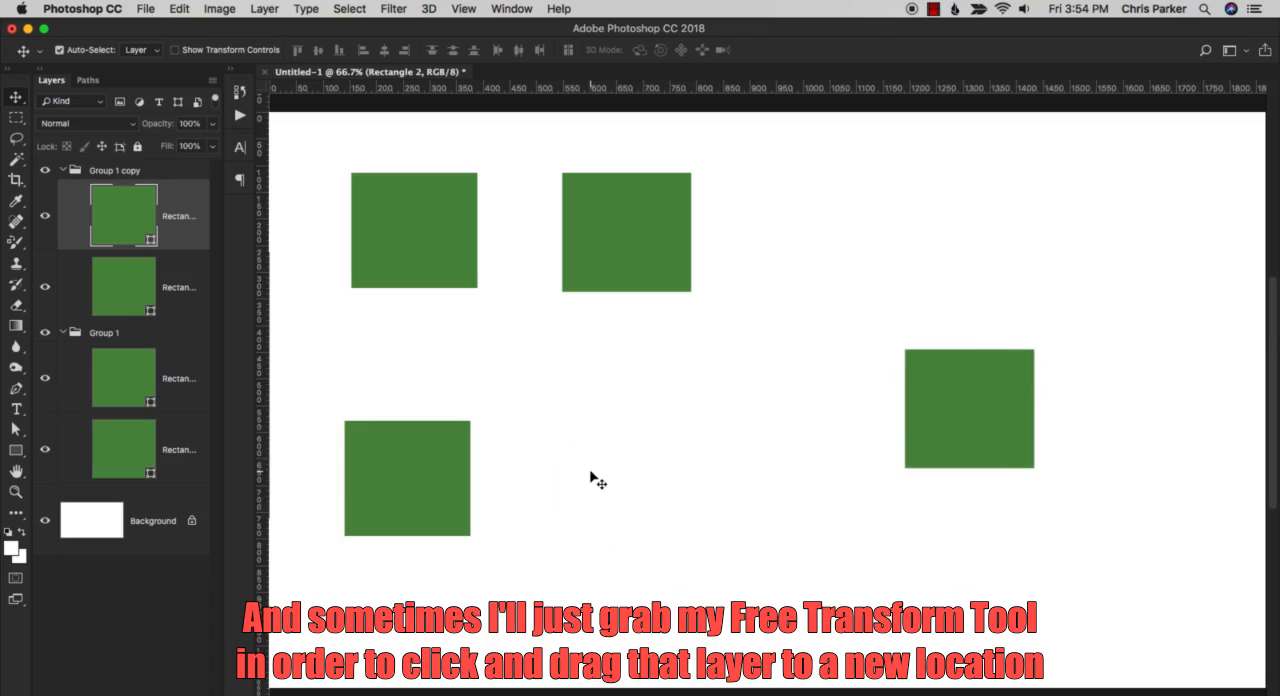
Move the rightmost green square toward the canvas centre, then use Free Transform to place it at about X 861, Y 557.5 px.
left_click_drag(965, 382, 694, 303)
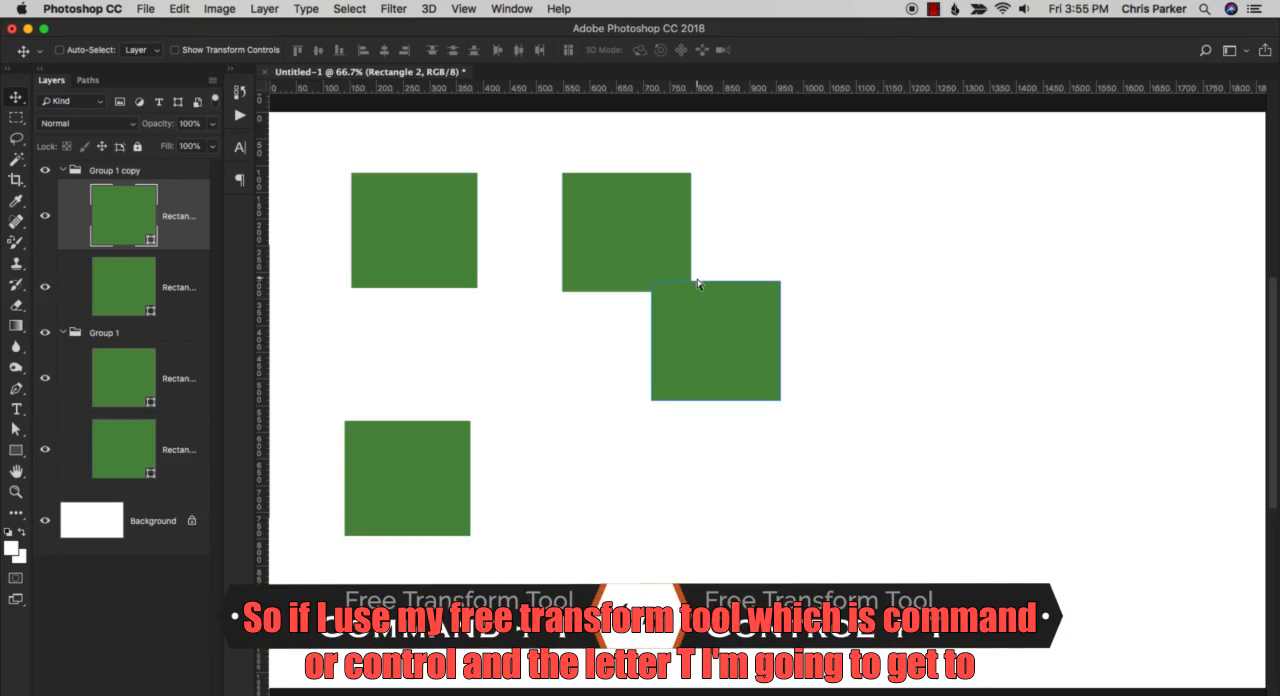
key("super+t")
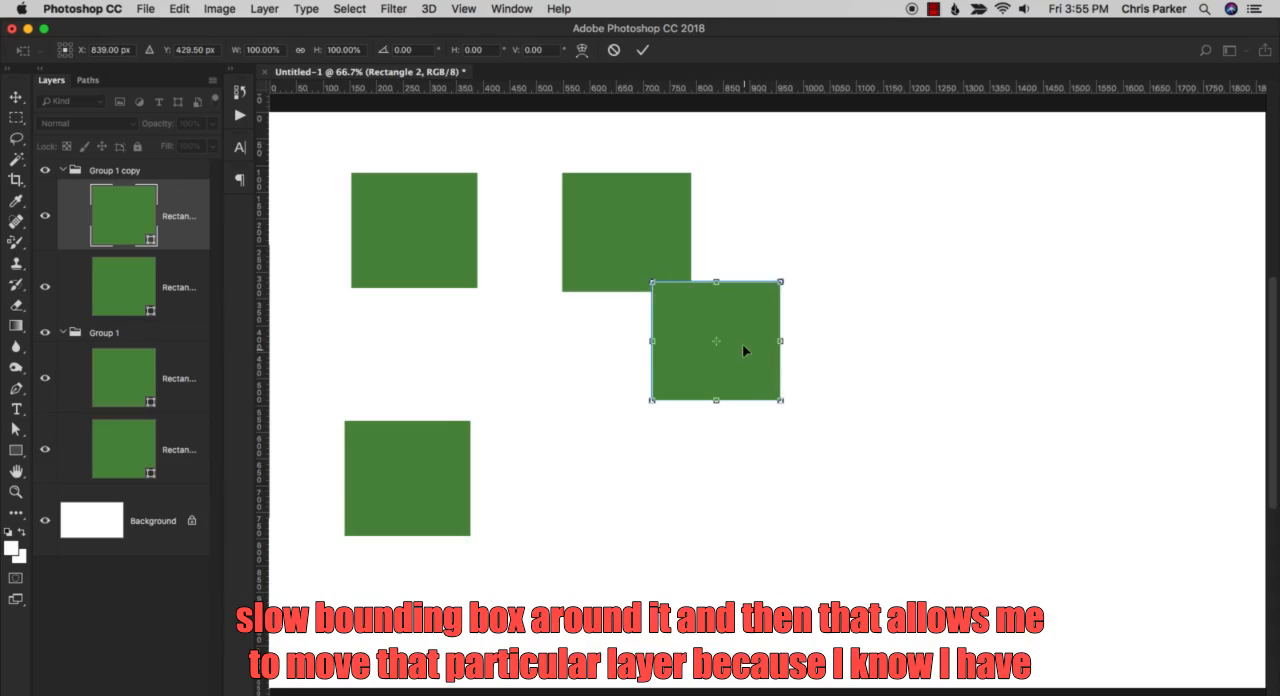
left_click_drag(742, 351, 750, 407)
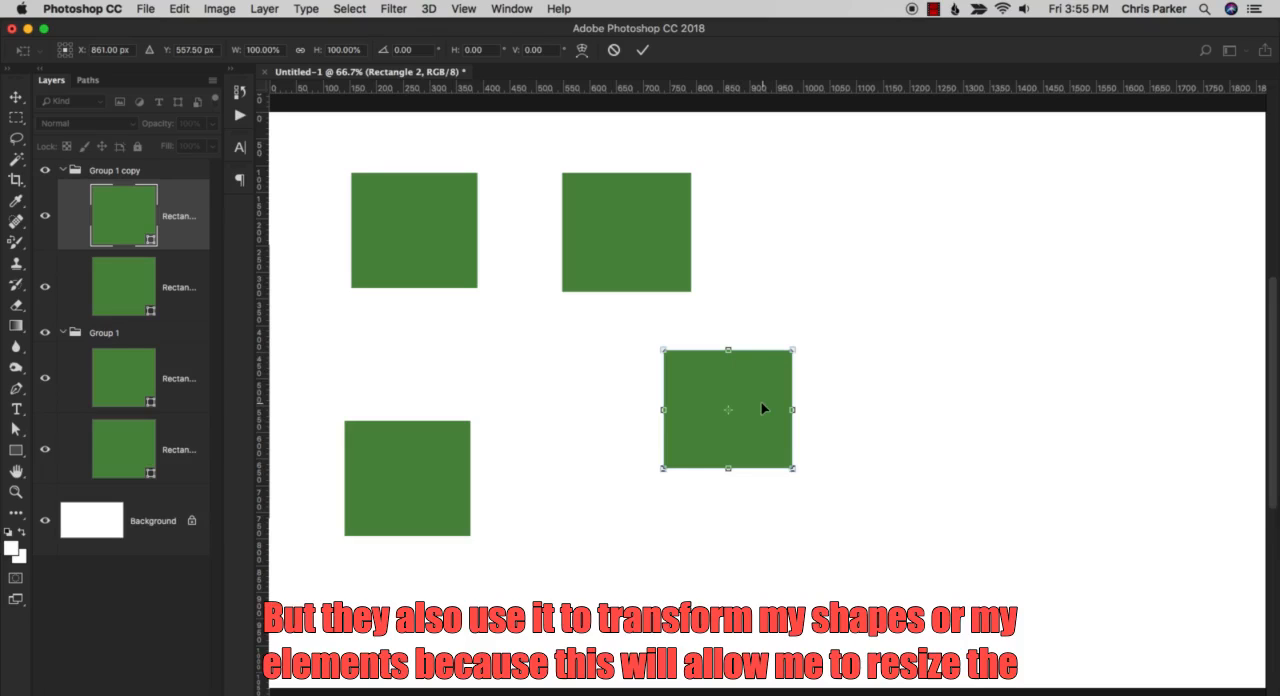
Stretch the transformed square into a large rectangle at about 327% width and 222% height, and apply the transform.
left_click_drag(663, 350, 502, 361)
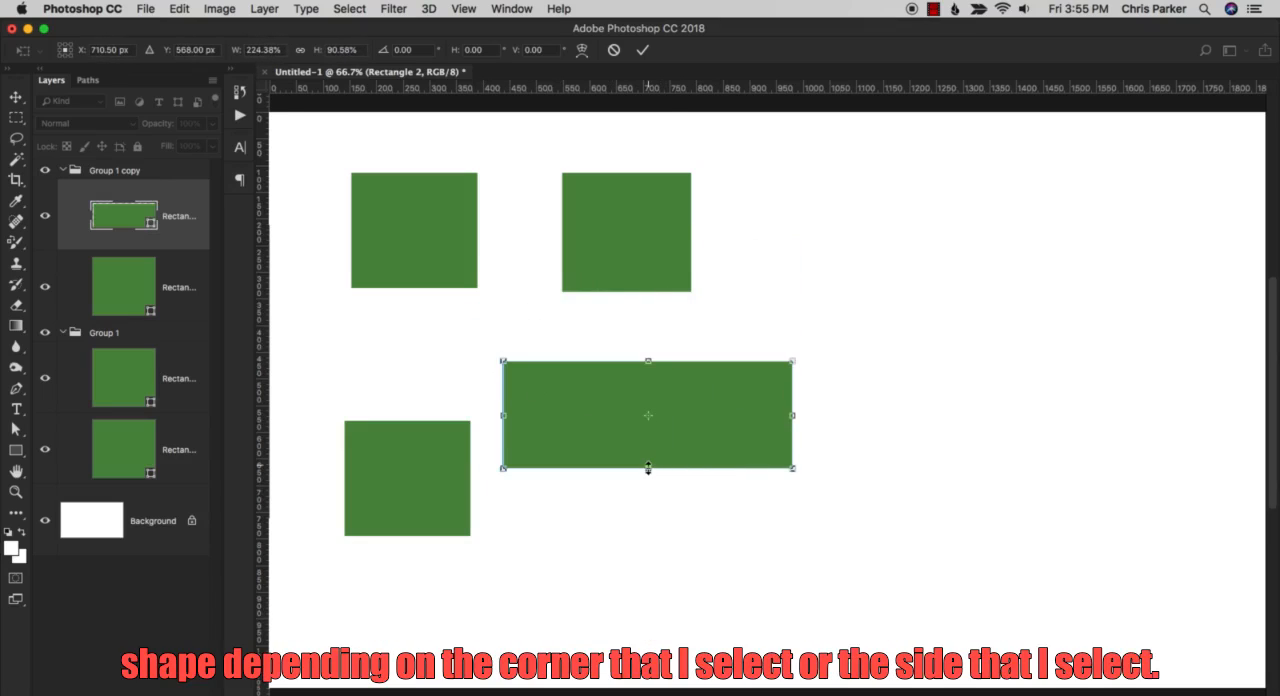
left_click_drag(648, 468, 646, 576)
left_click_drag(794, 466, 926, 468)
left_click_drag(713, 361, 713, 312)
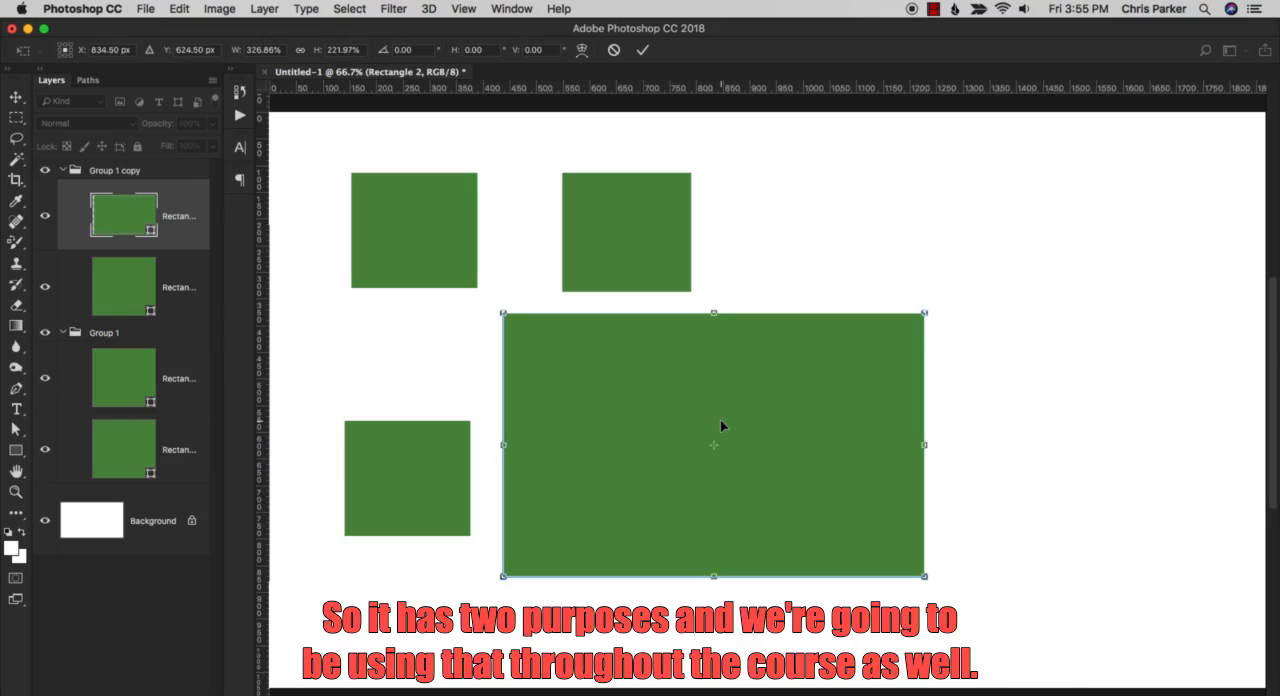
key("Return")
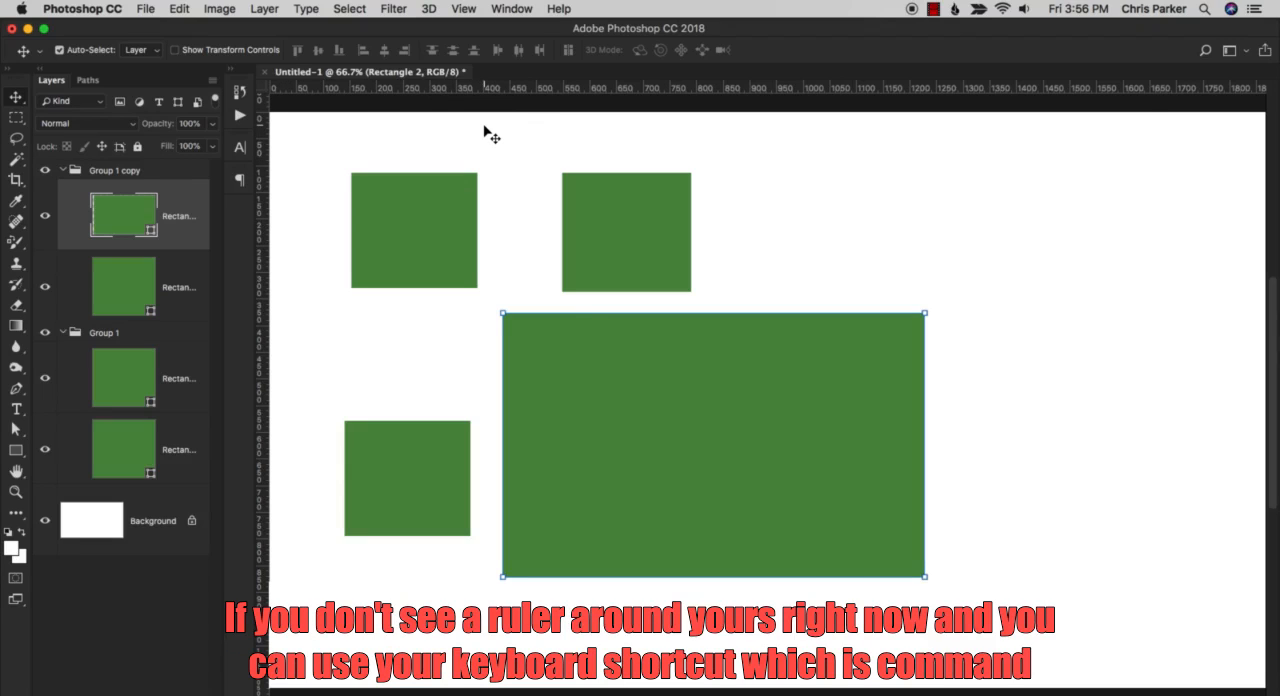
Toggle the document rulers off and on, leaving them displayed.
key("super+r")
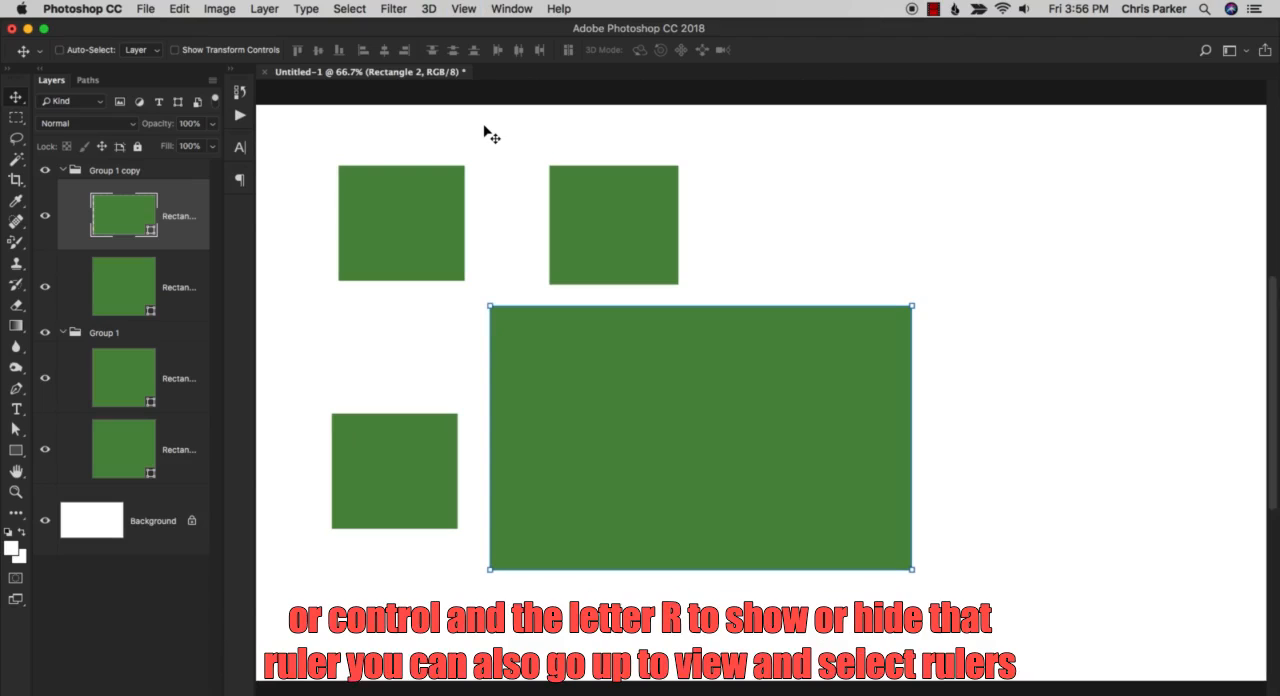
key("super+r")
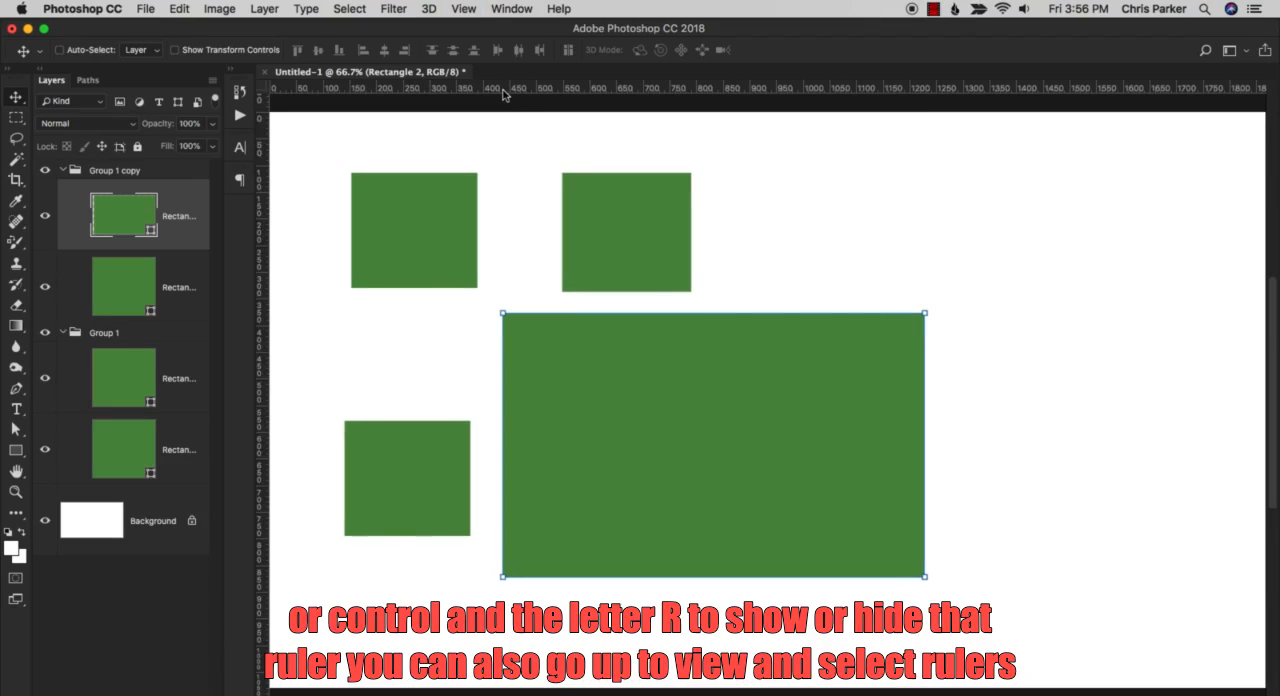
key("super+r")
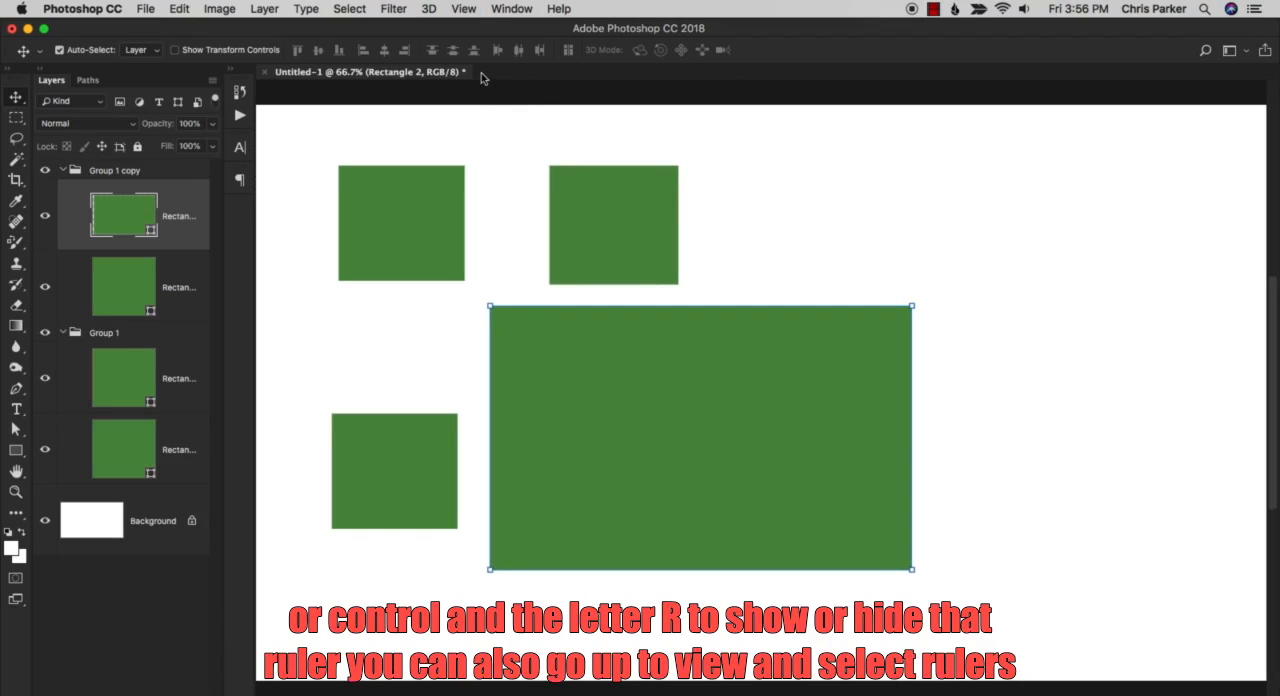
left_click(463, 10)
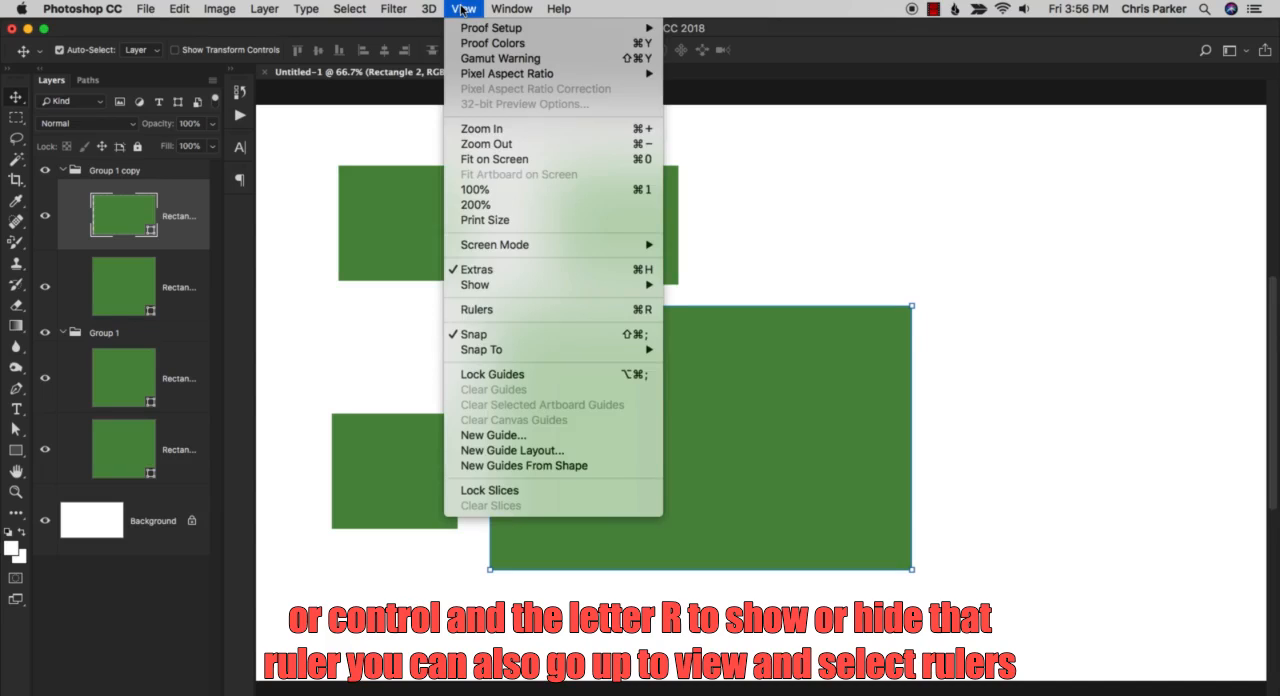
left_click(486, 309)
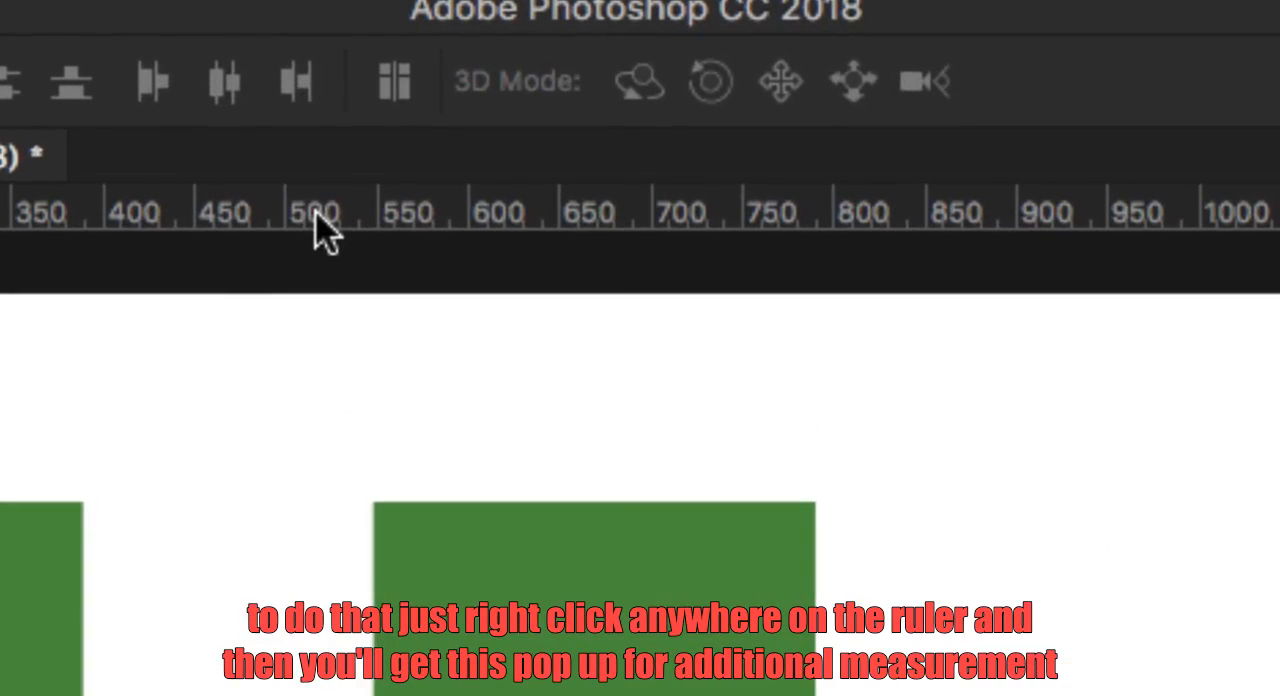
Switch the ruler units to inches and back to pixels.
right_click(316, 214)
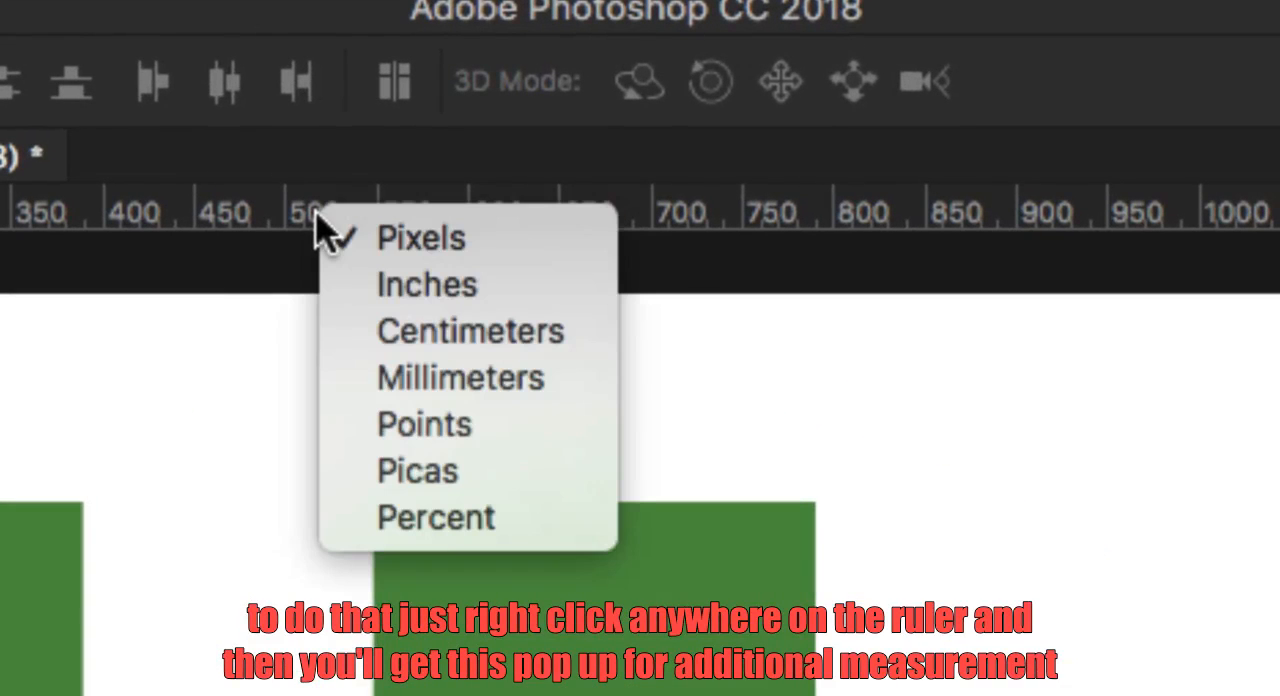
left_click(437, 300)
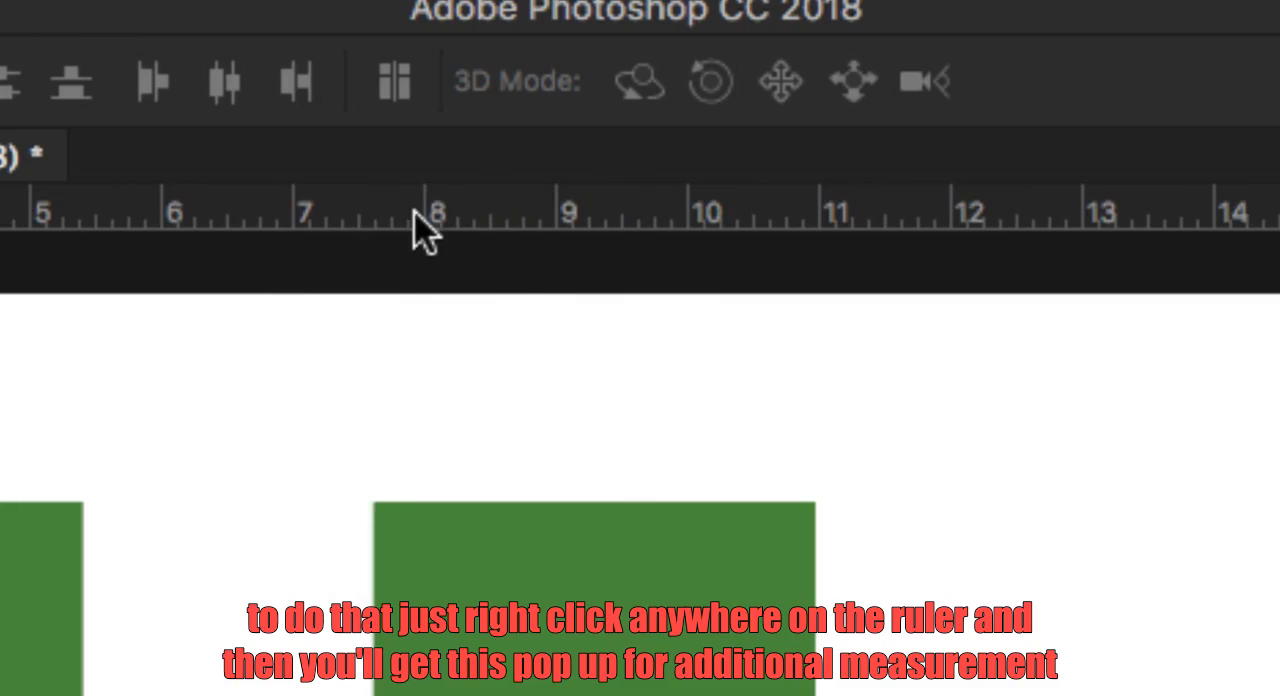
right_click(376, 216)
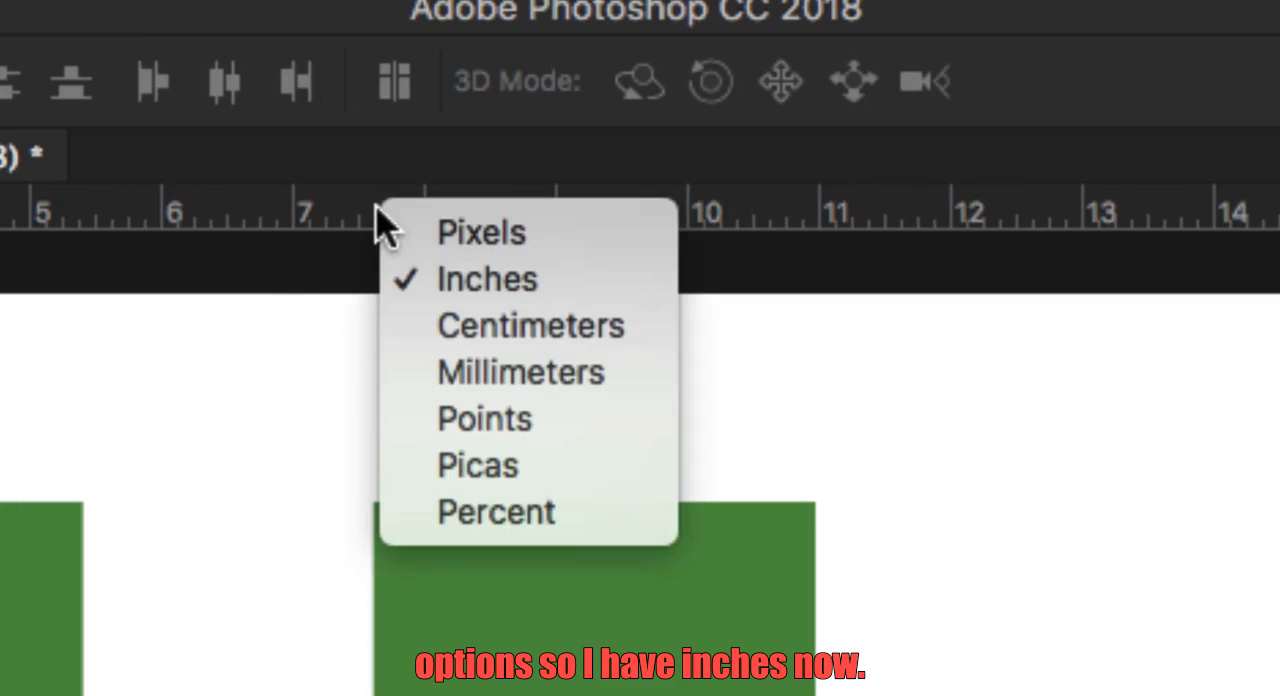
left_click(510, 240)
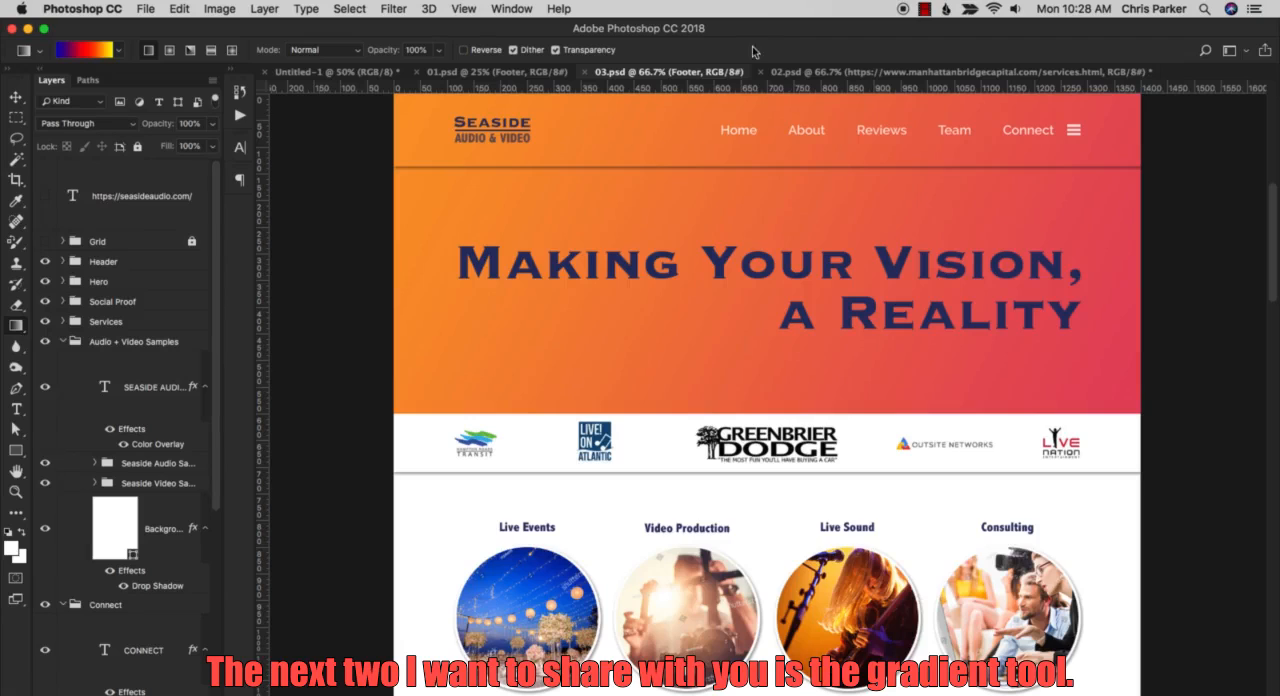
With the Move tool active, view the 02.psd design and return to the blank Untitled-1 document.
key("v")
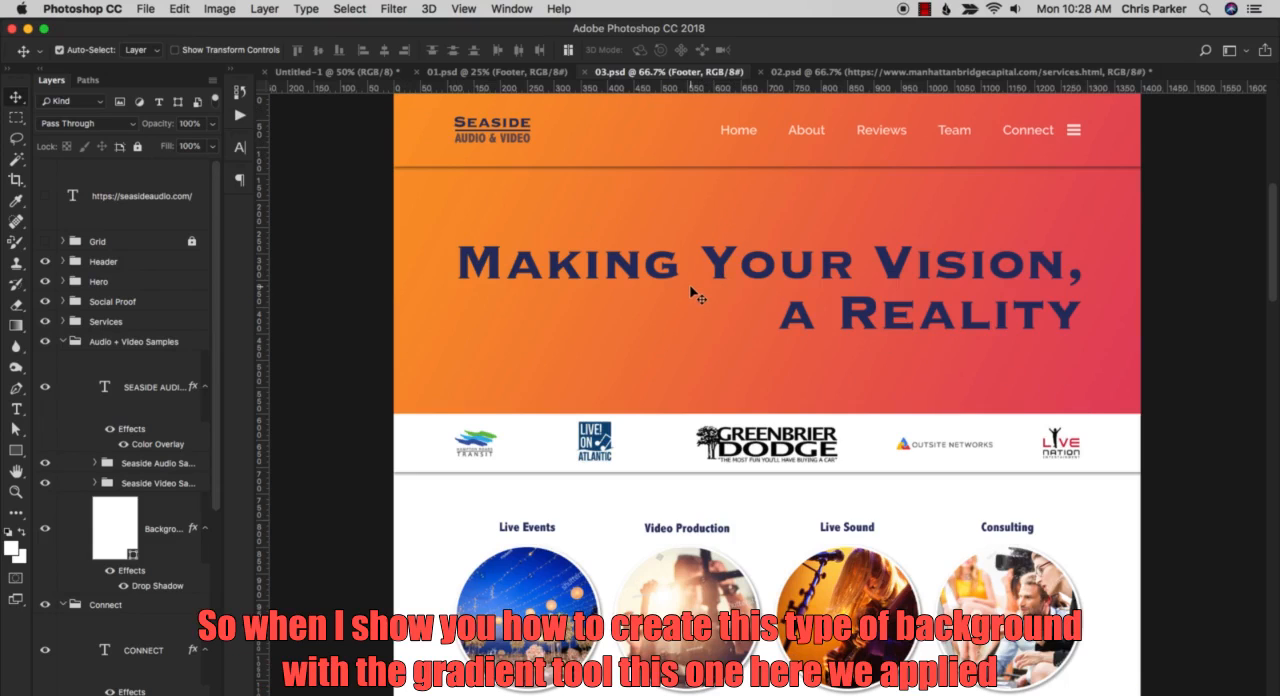
left_click(790, 72)
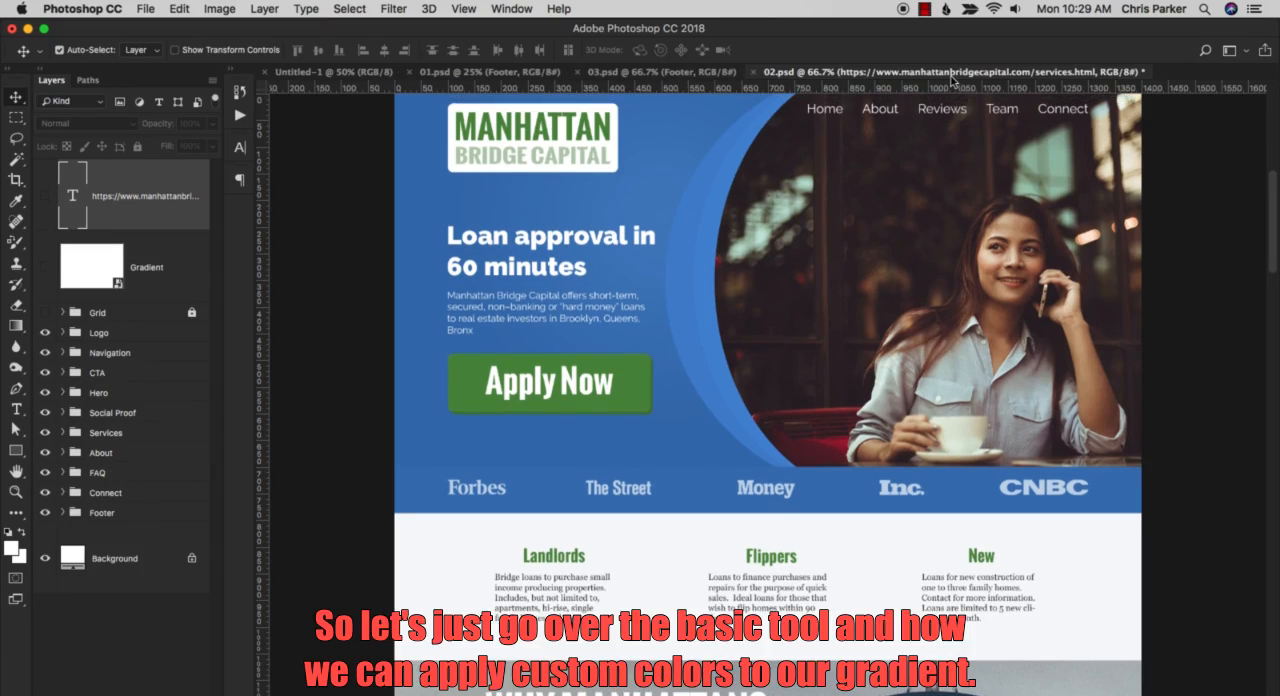
left_click(343, 72)
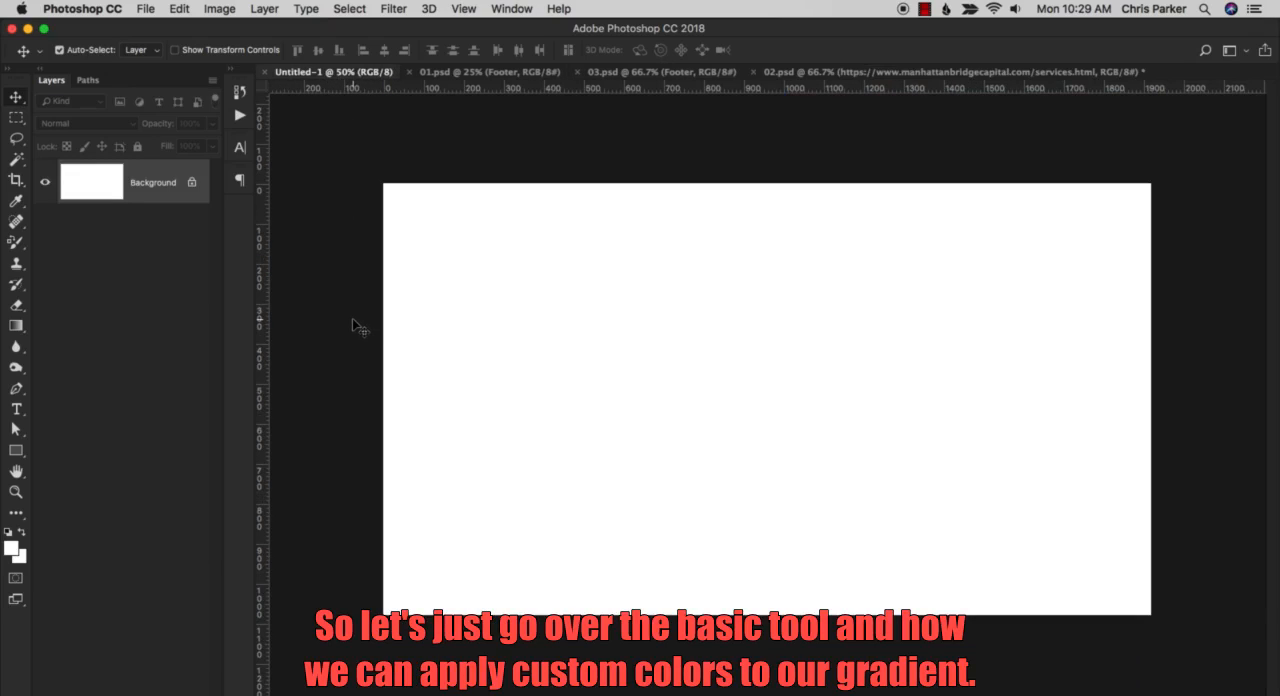
Activate the Gradient tool with the radial gradient style, keeping its blending mode at Normal.
key("g")
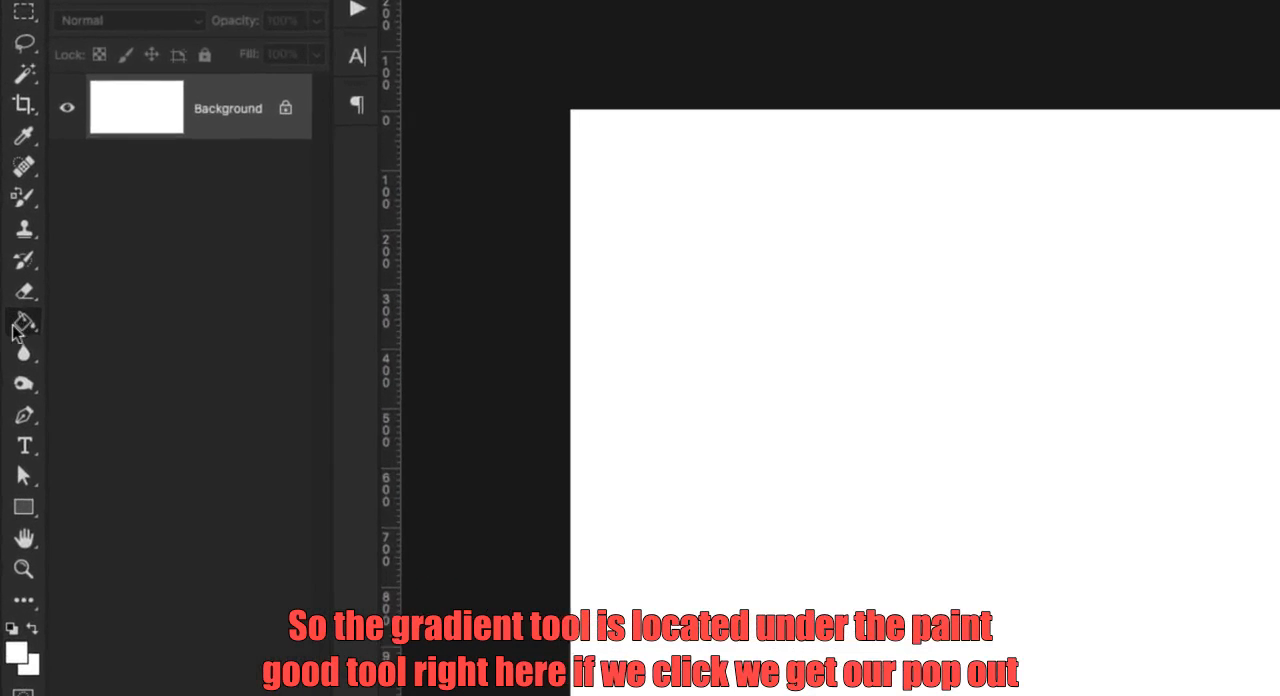
left_click(24, 326)
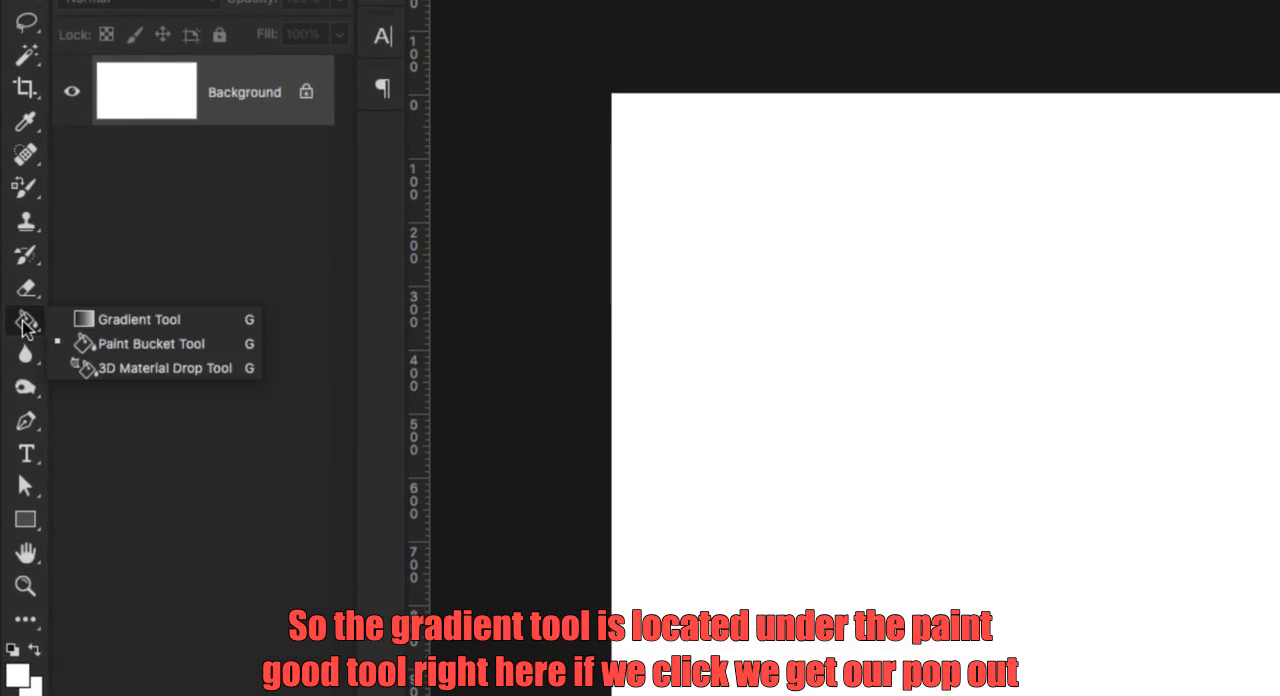
left_click(130, 321)
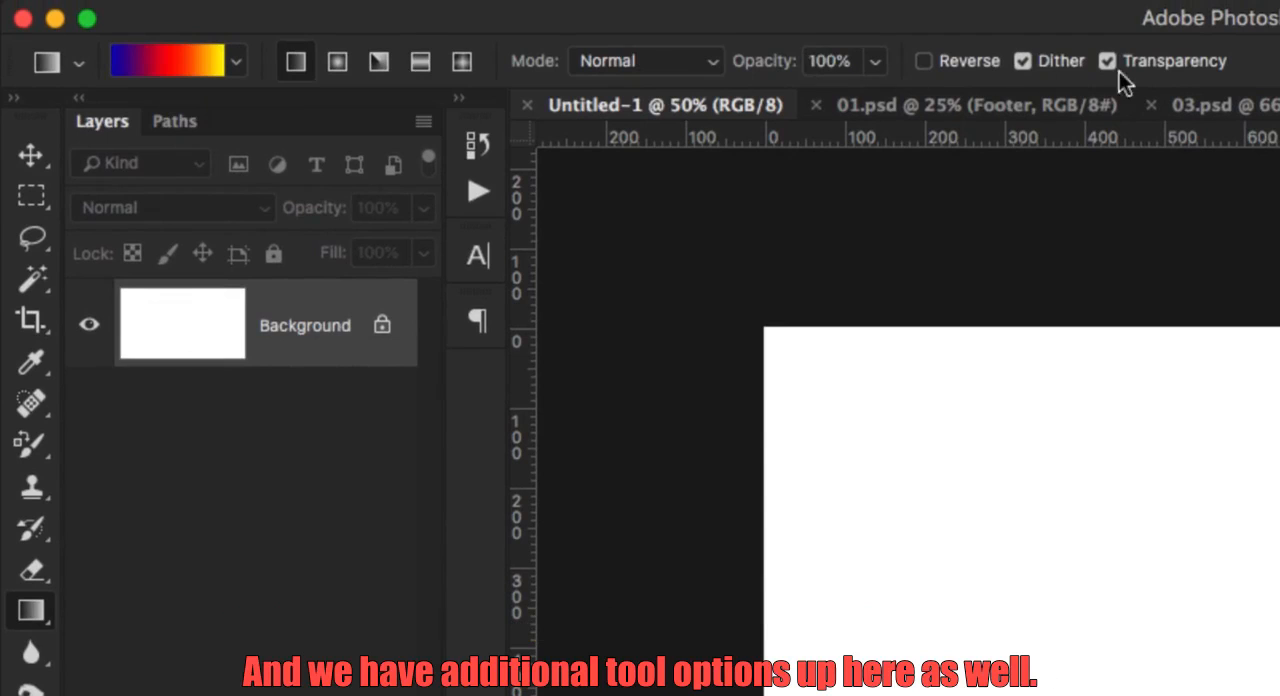
left_click(338, 64)
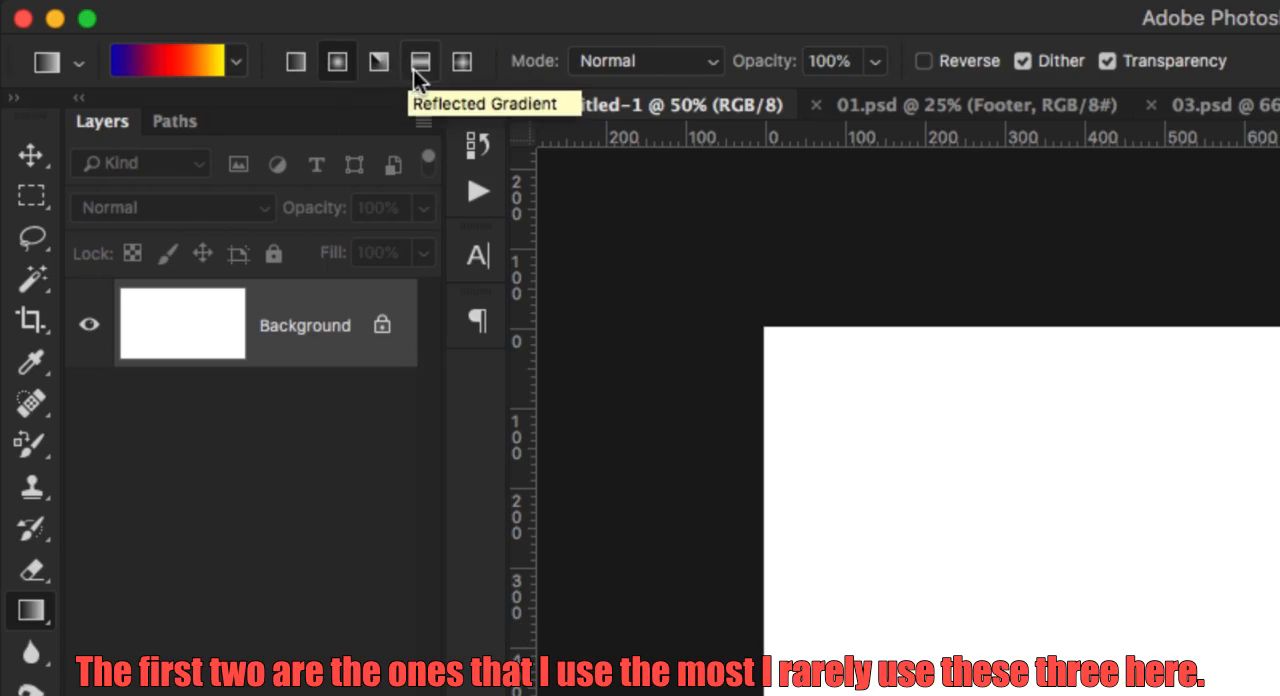
left_click(634, 64)
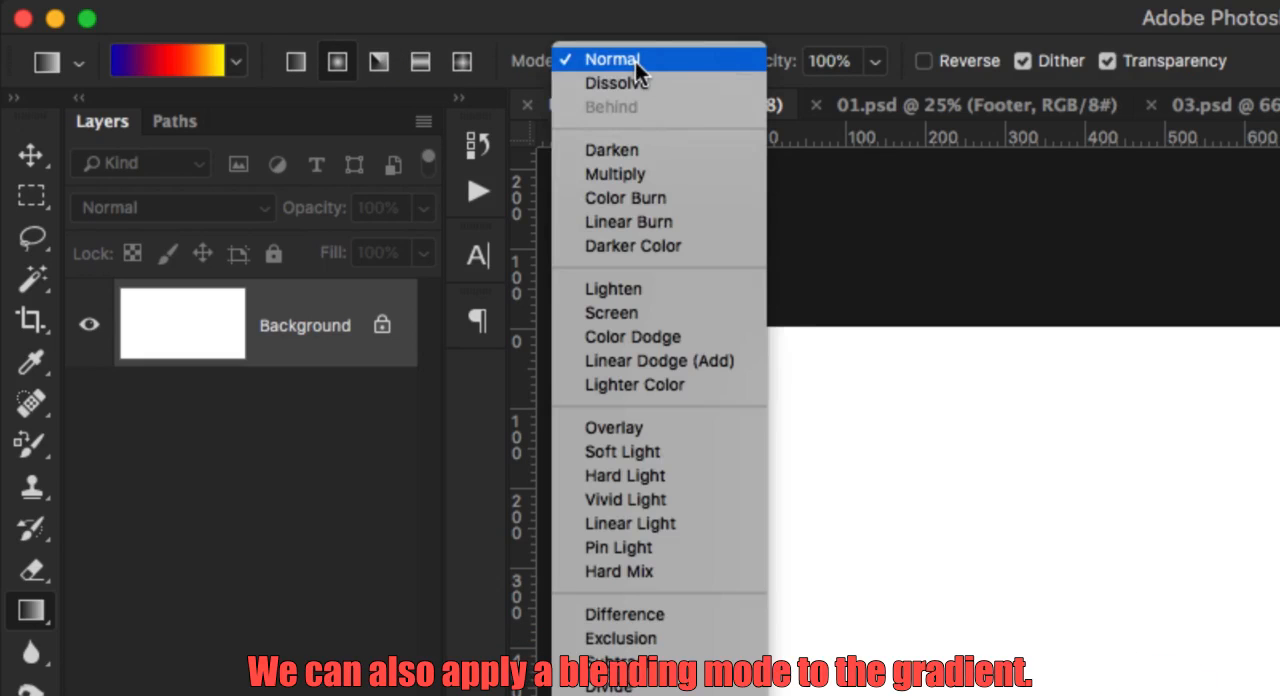
left_click(635, 62)
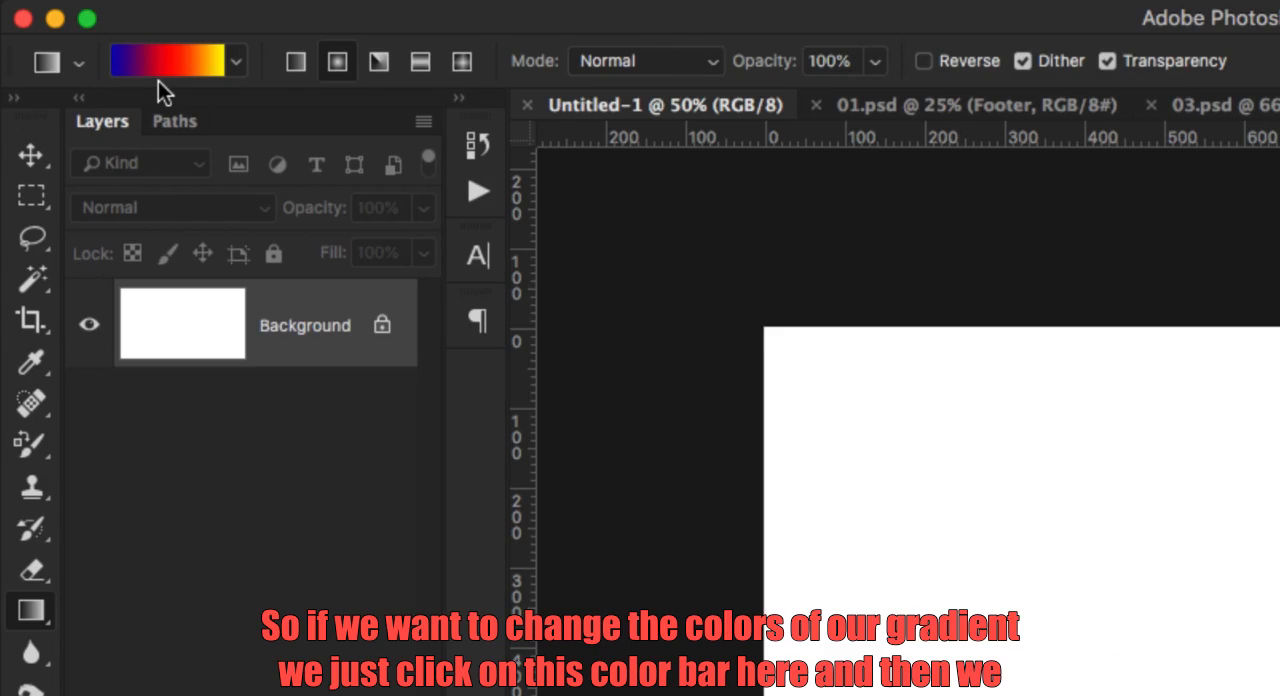
Open the gradient for editing, try another preset, and load the Black, White preset.
left_click(169, 55)
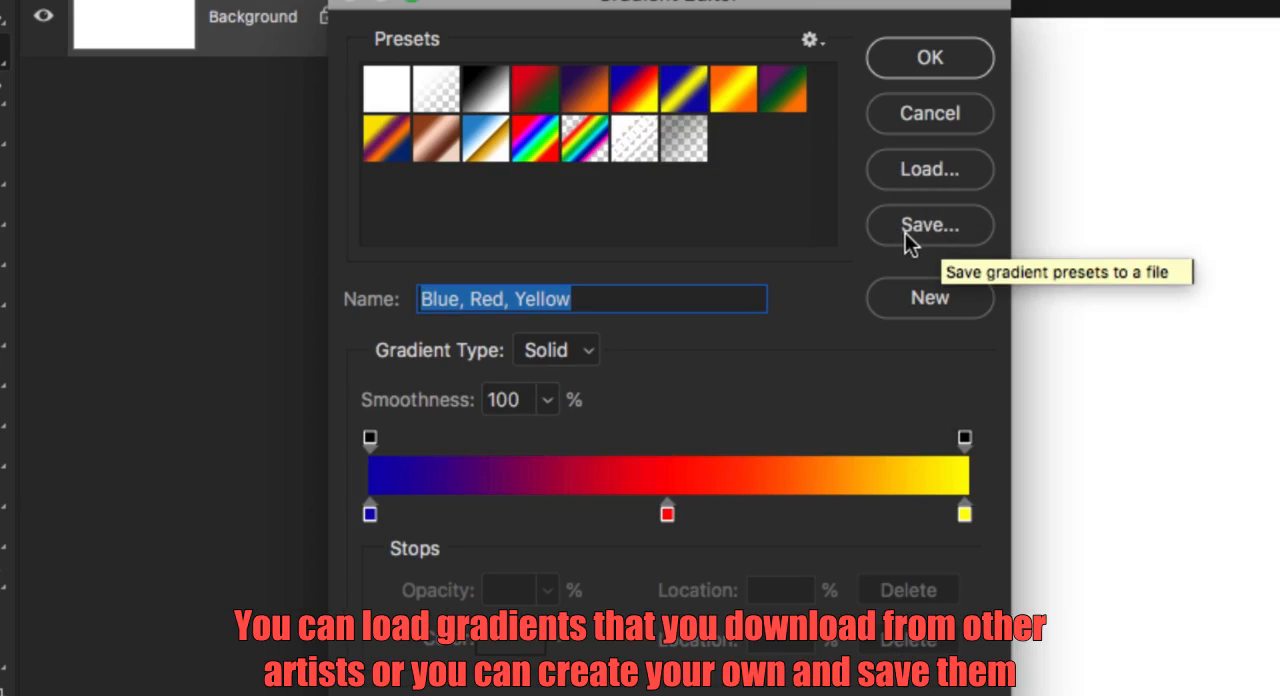
left_click(478, 102)
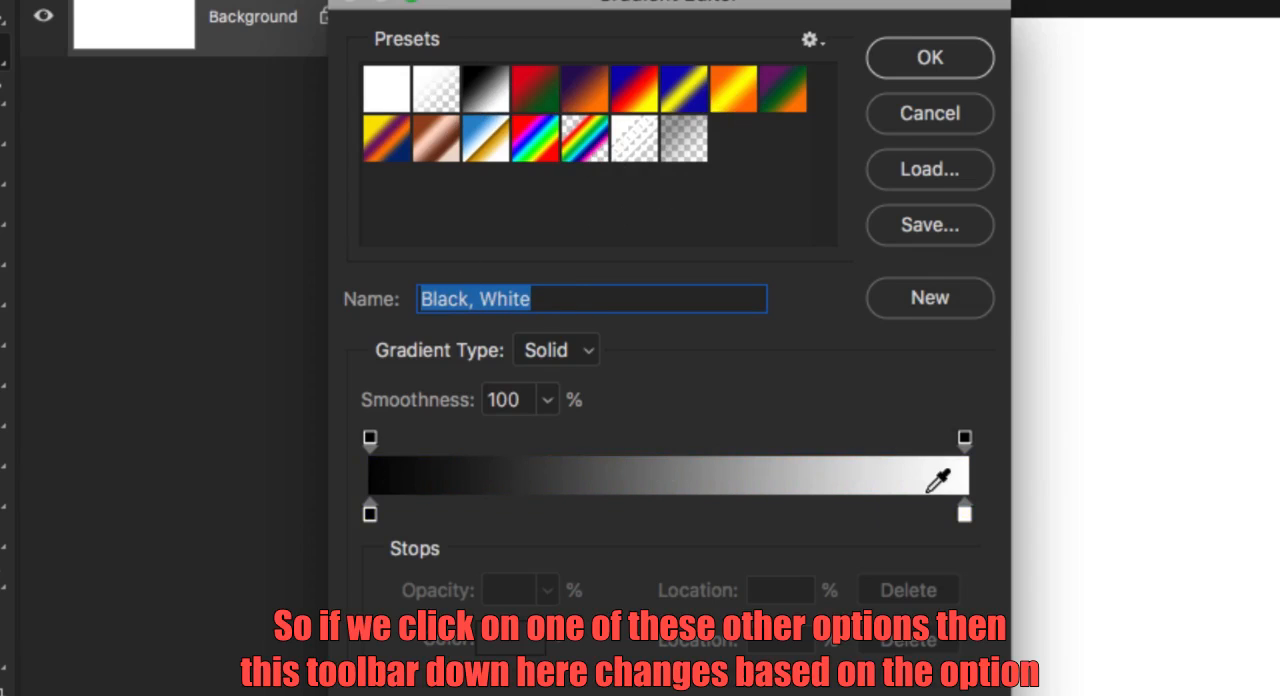
left_click(490, 136)
left_click(485, 92)
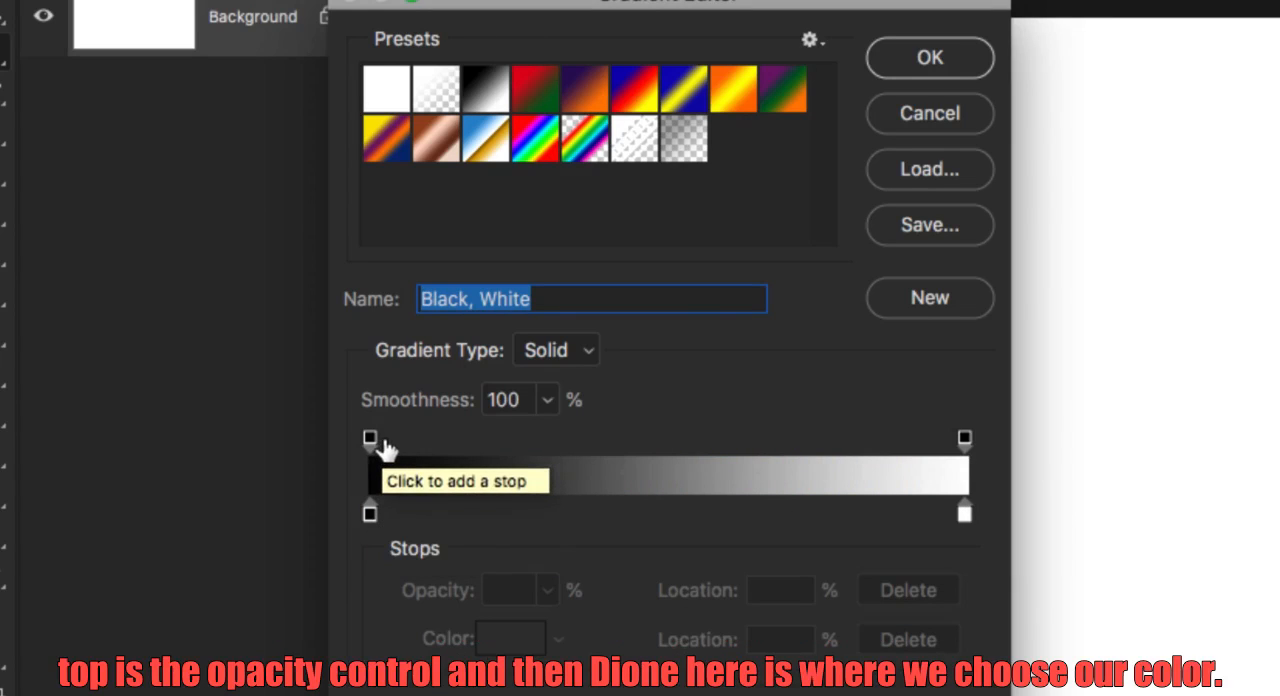
Change the gradient's black color stop at location 0% to yellow with hue 52°, saturation 82% and brightness 89%.
left_click(370, 514)
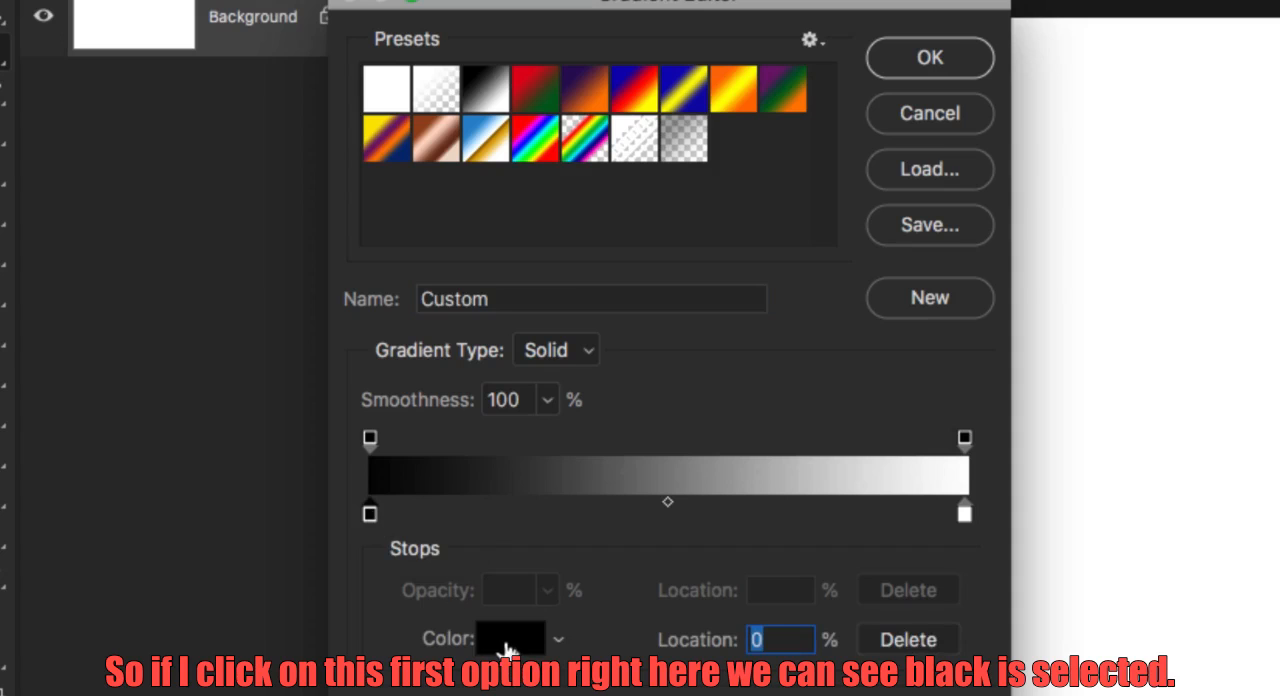
left_click(508, 640)
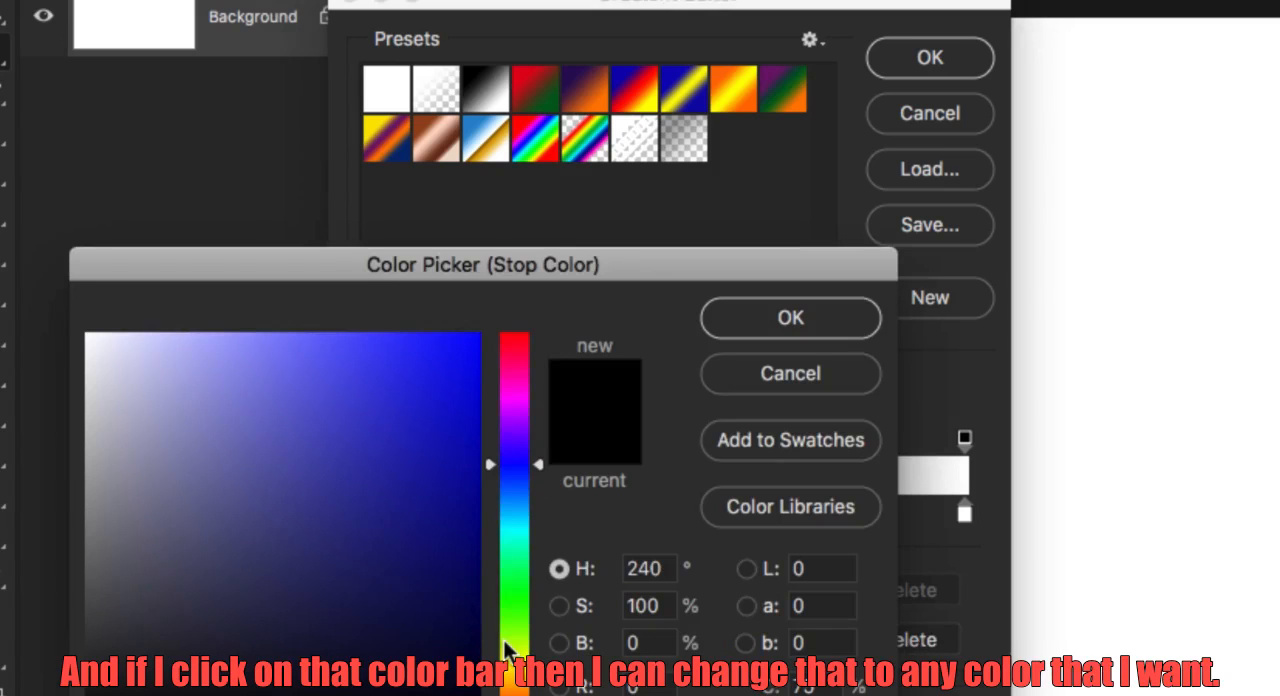
left_click(515, 678)
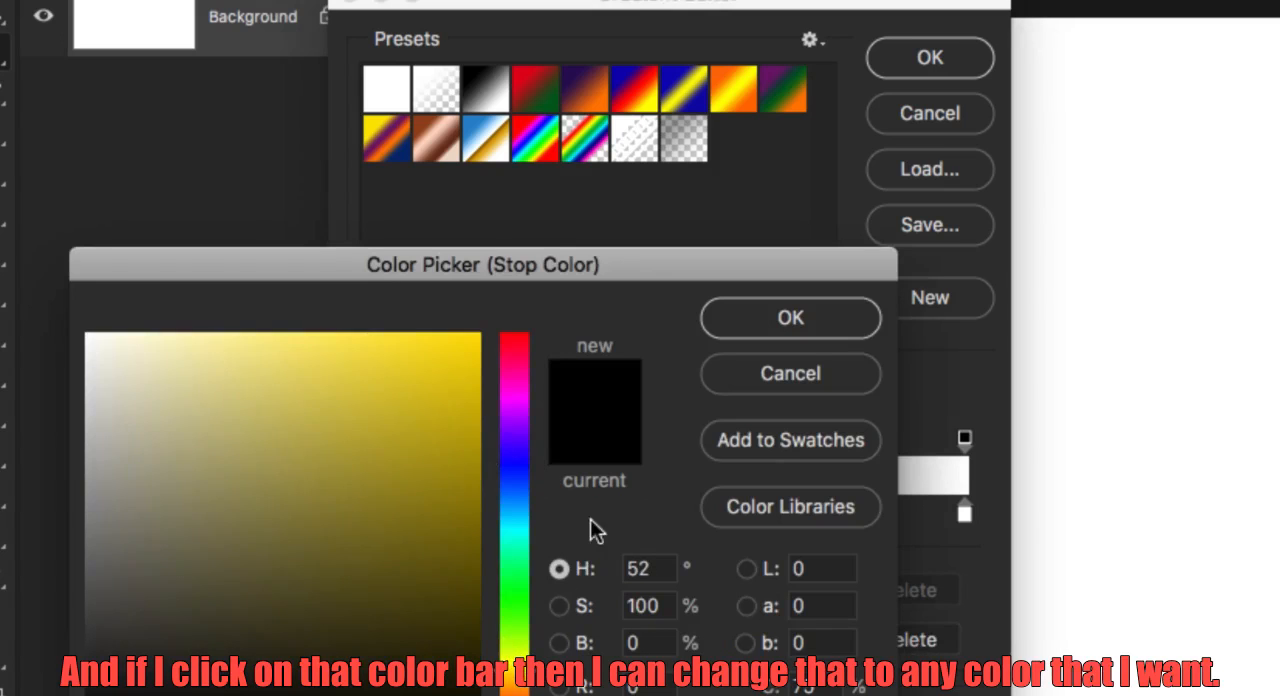
left_click(449, 506)
left_click(415, 374)
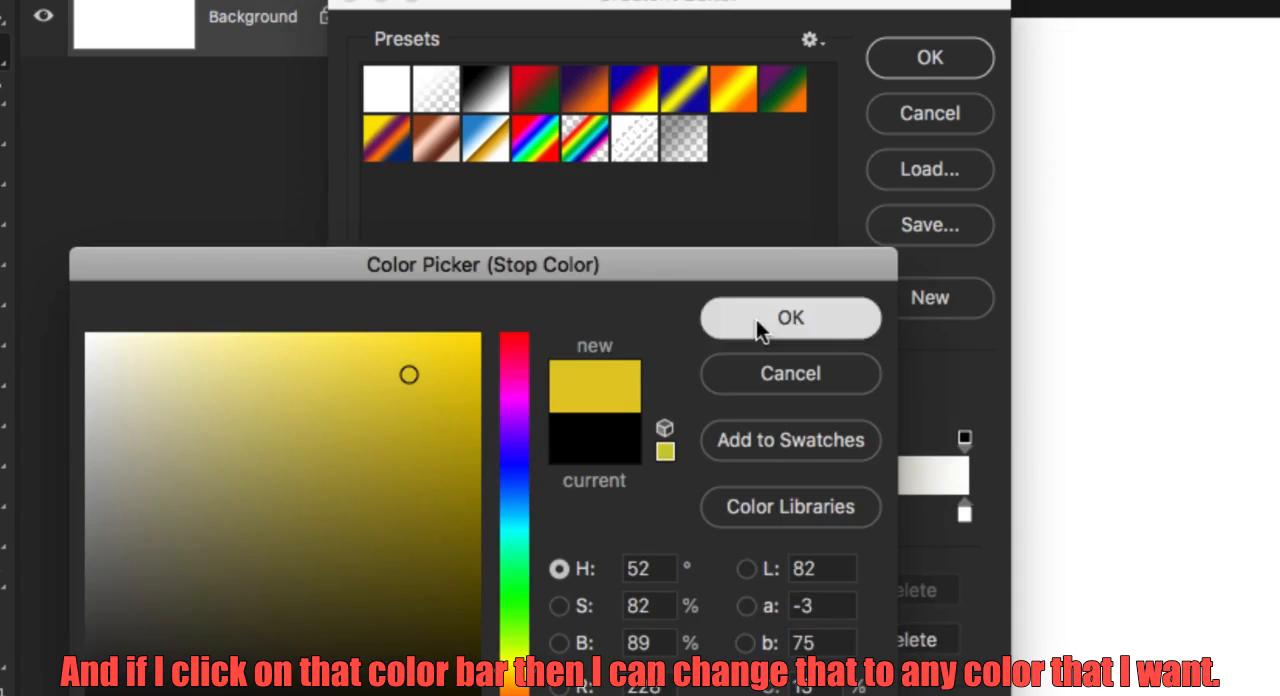
left_click(757, 319)
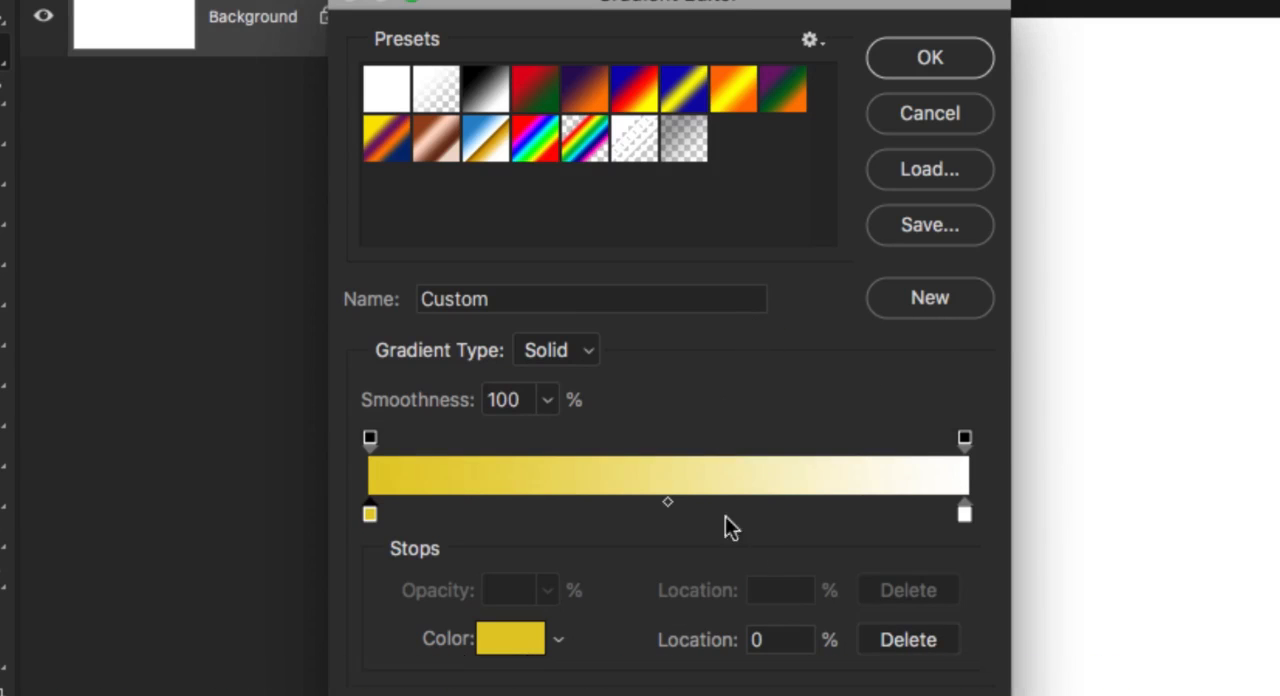
Change the gradient's white end color stop to a medium blue and shift the color midpoint to 62%.
left_click(964, 516)
left_click(505, 645)
left_click(451, 567)
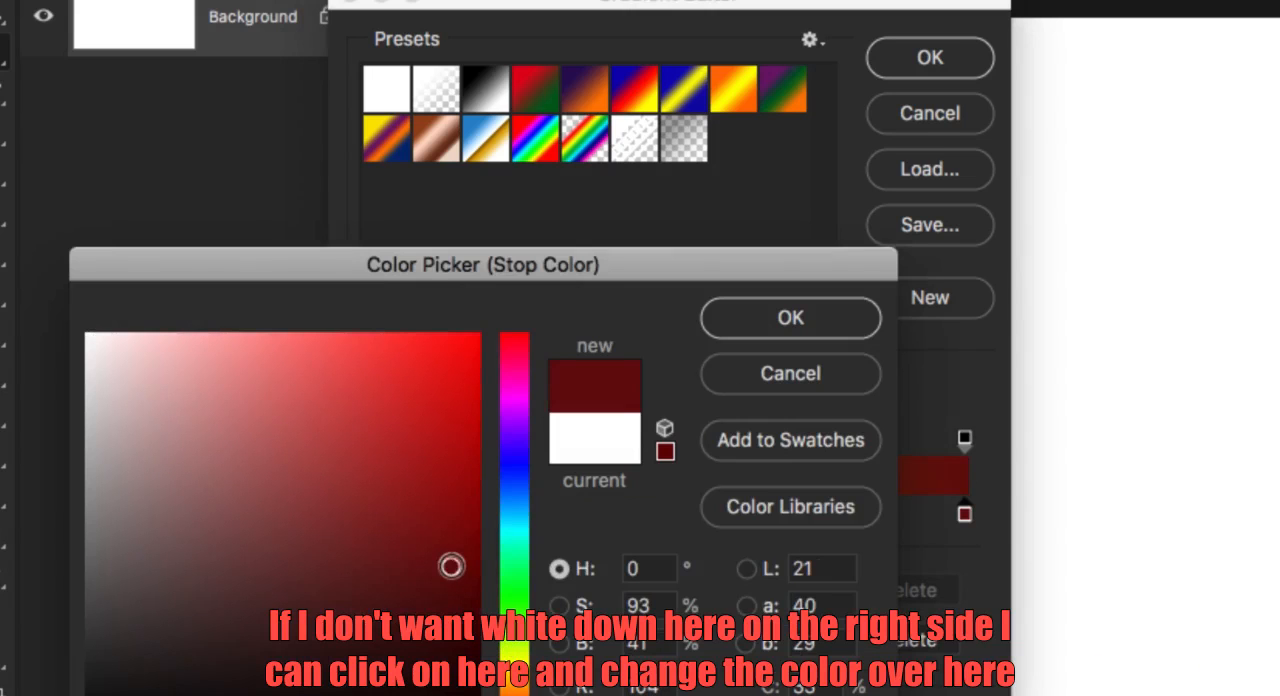
left_click(519, 491)
left_click(407, 472)
left_click(786, 318)
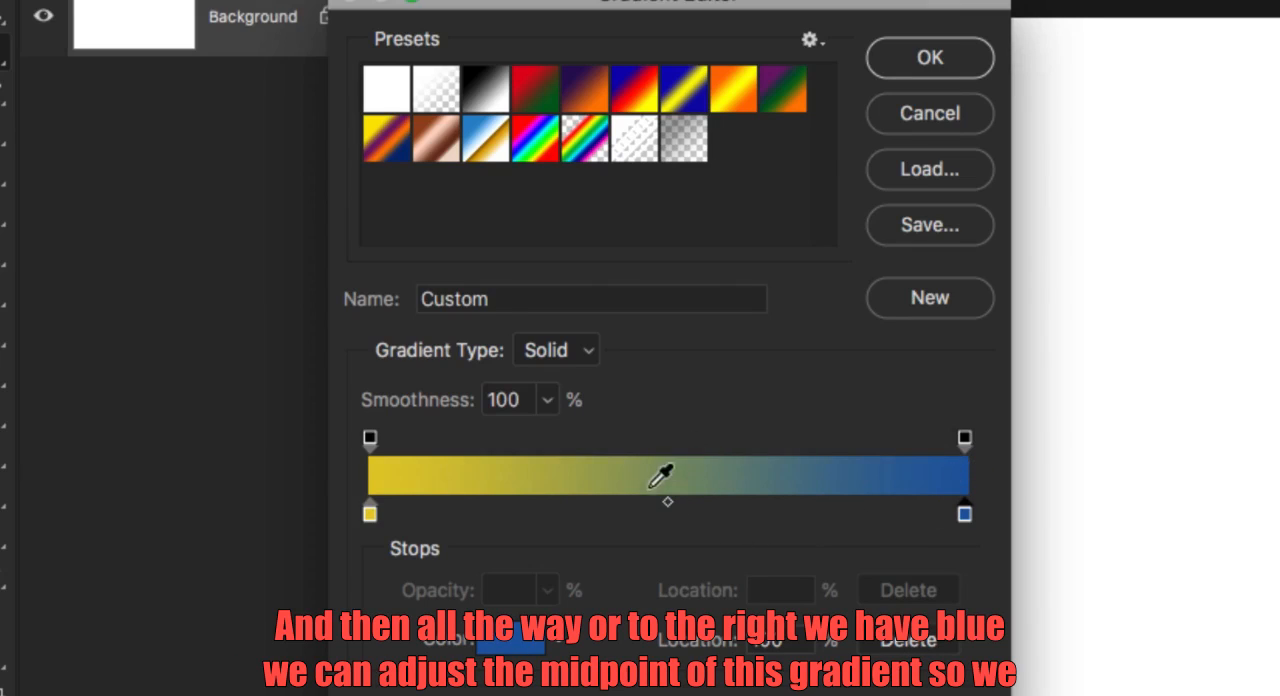
left_click_drag(666, 503, 740, 513)
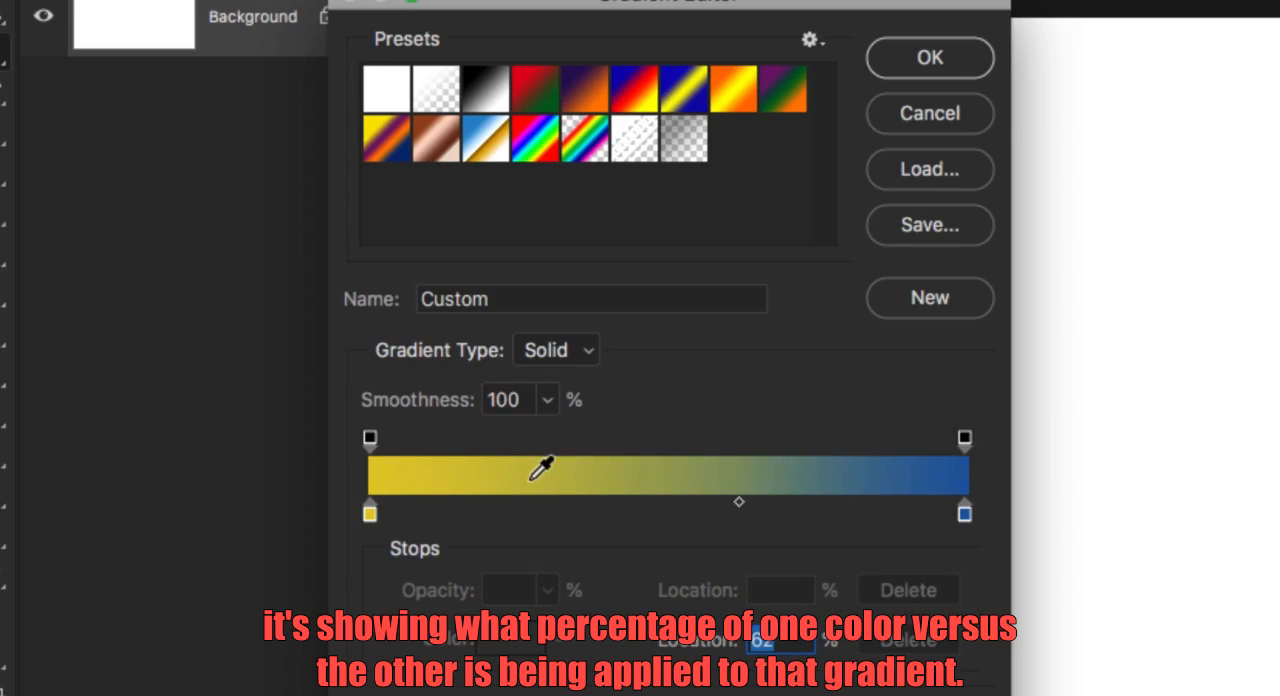
Try moving the color midpoint toward the yellow end, and set its location to 50%.
left_click_drag(737, 505, 459, 508)
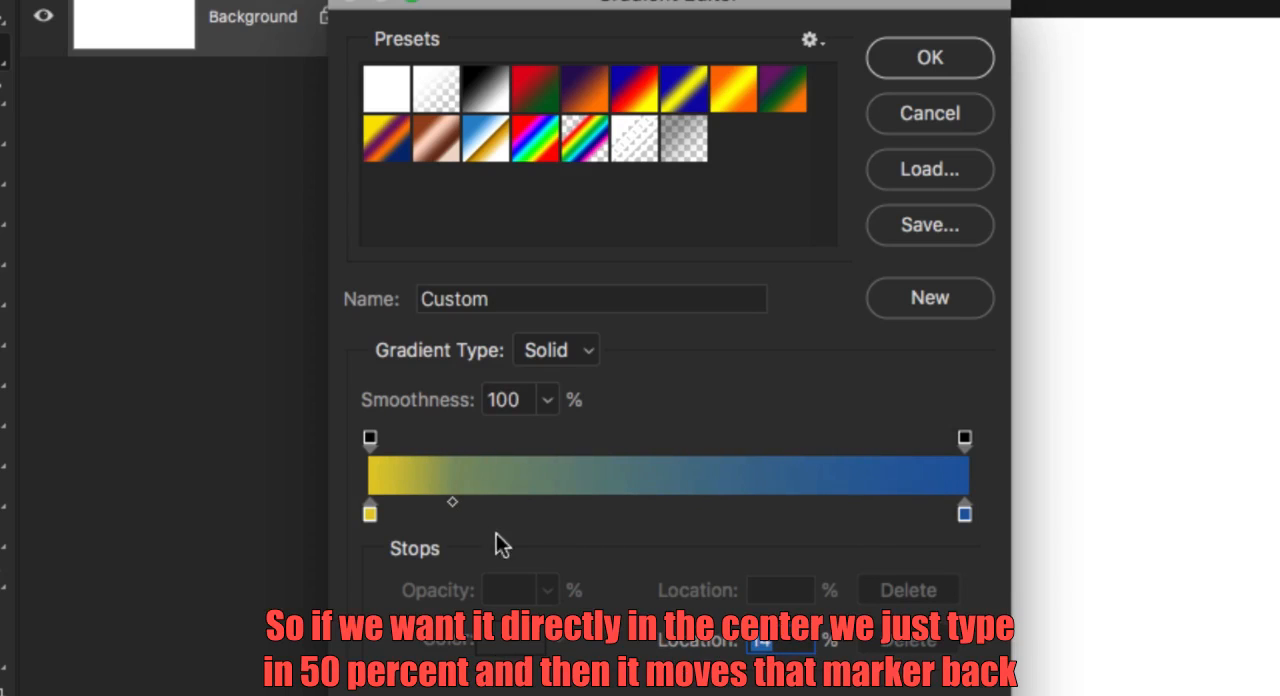
type("50")
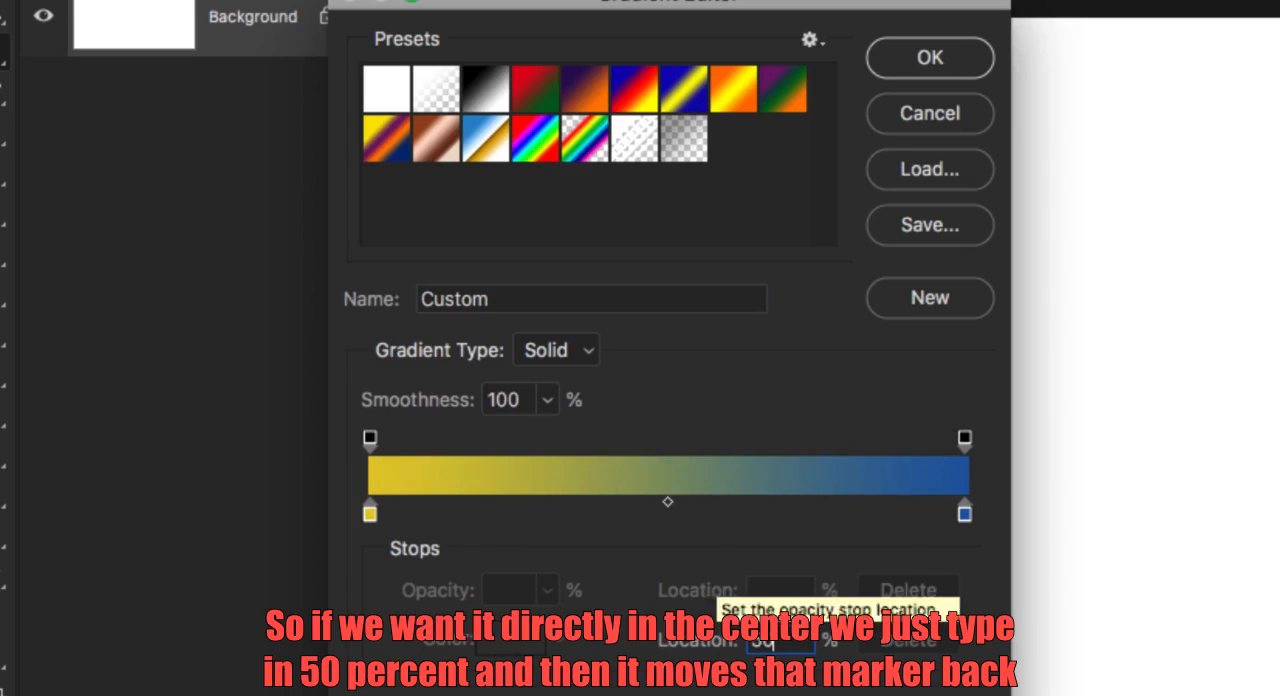
key("Tab")
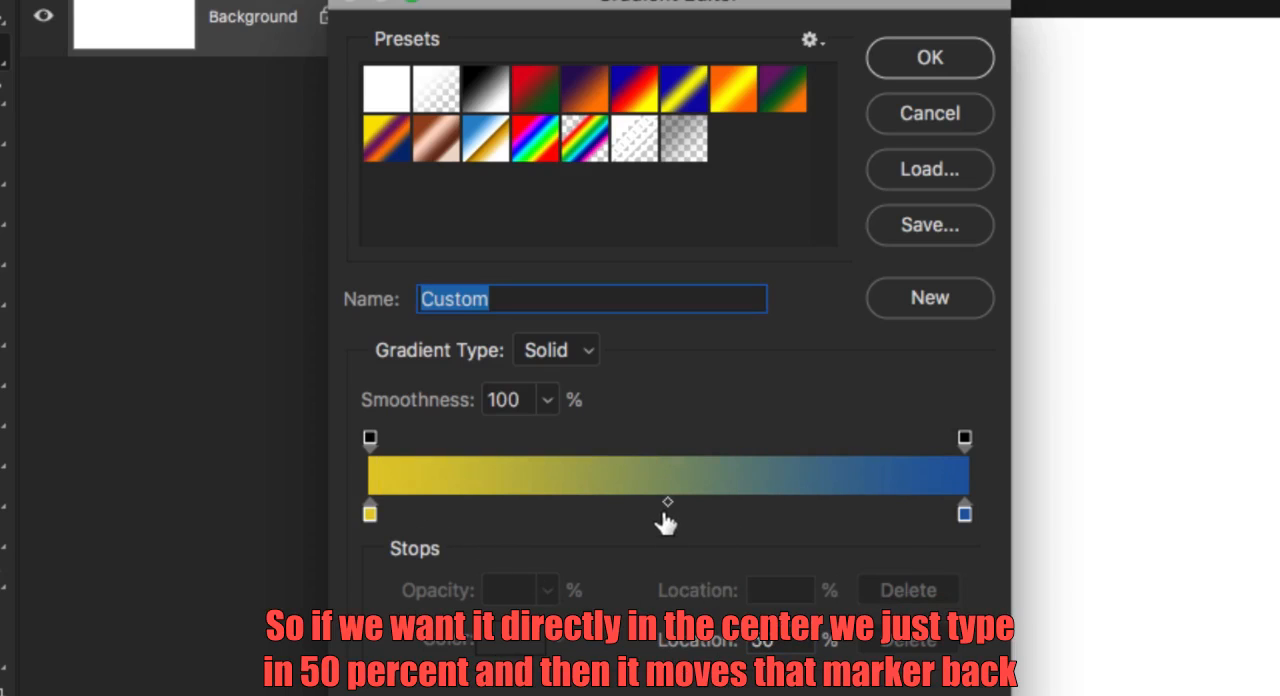
Check the opacity stops at both ends of the gradient, keeping them at 100%, and accept the custom gradient.
left_click(369, 438)
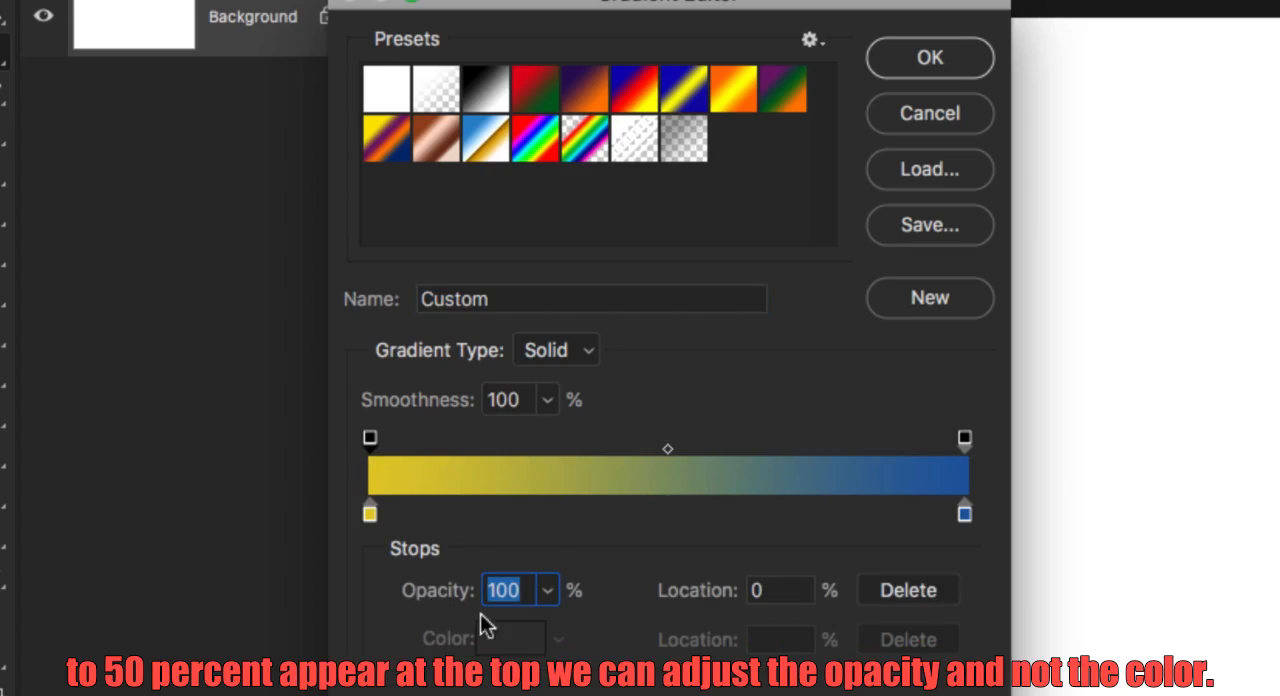
left_click(548, 591)
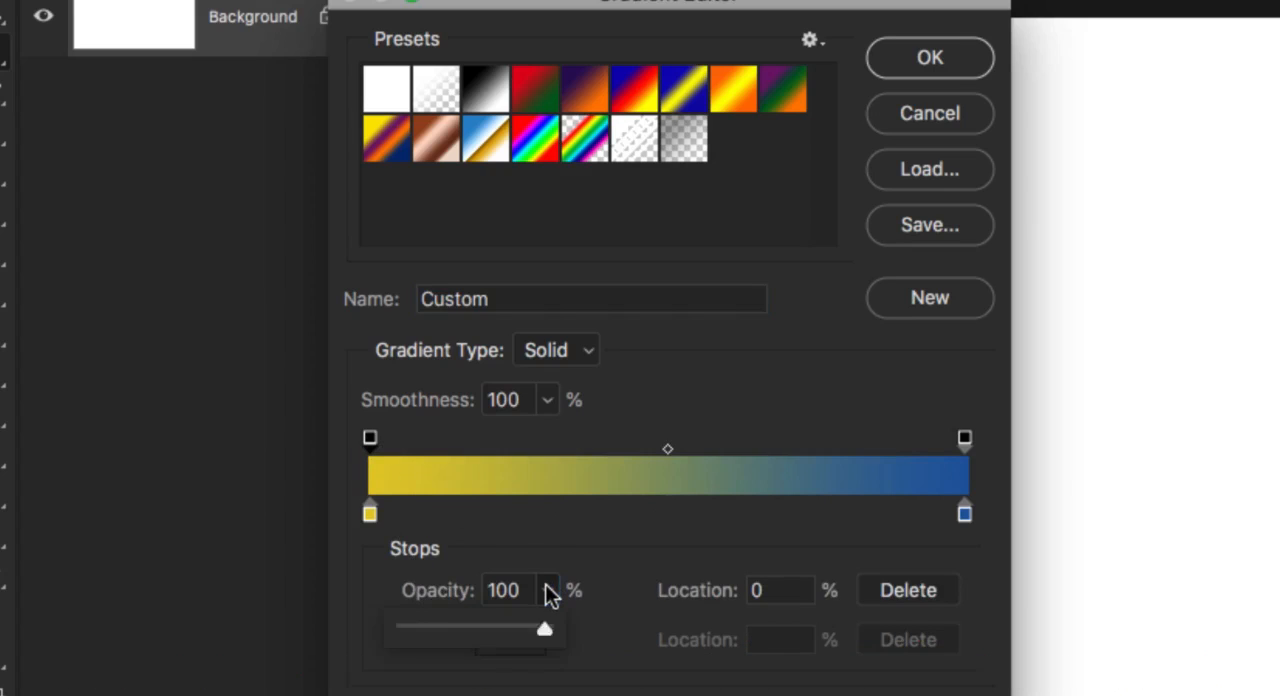
left_click(548, 591)
mouse_move(460, 596)
left_mouse_down()
mouse_move(262, 590)
mouse_move(468, 595)
left_mouse_up()
left_click(965, 437)
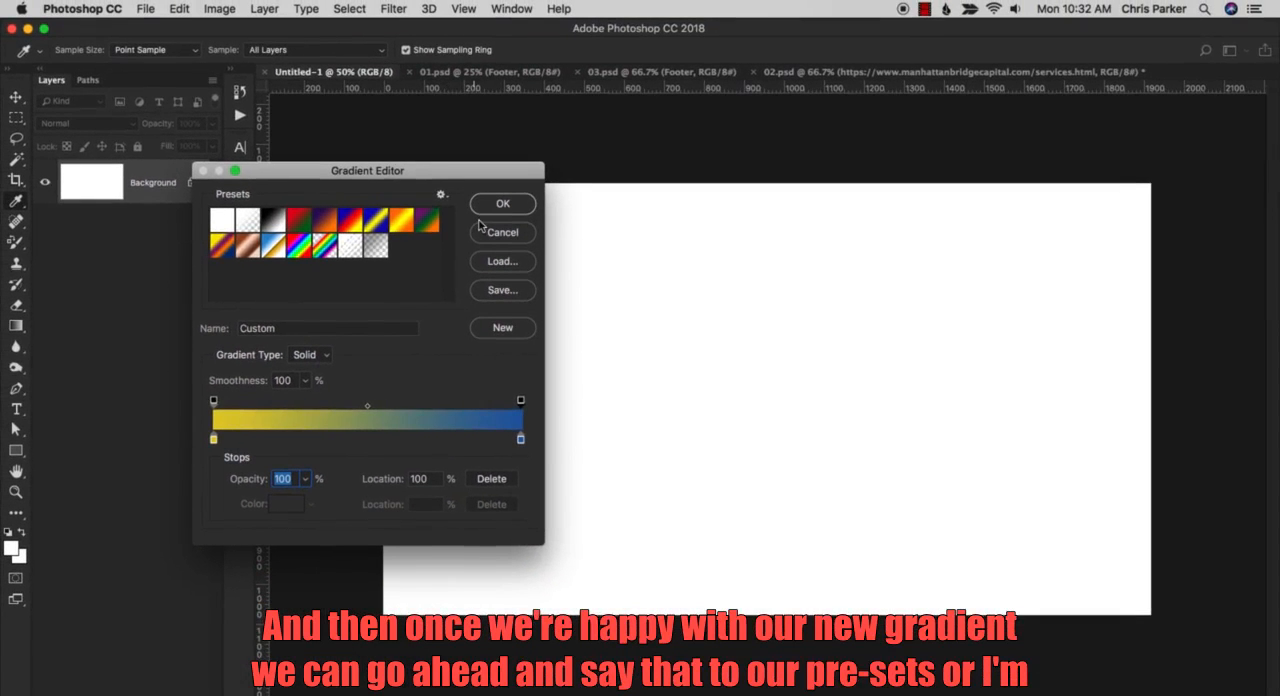
left_click(487, 204)
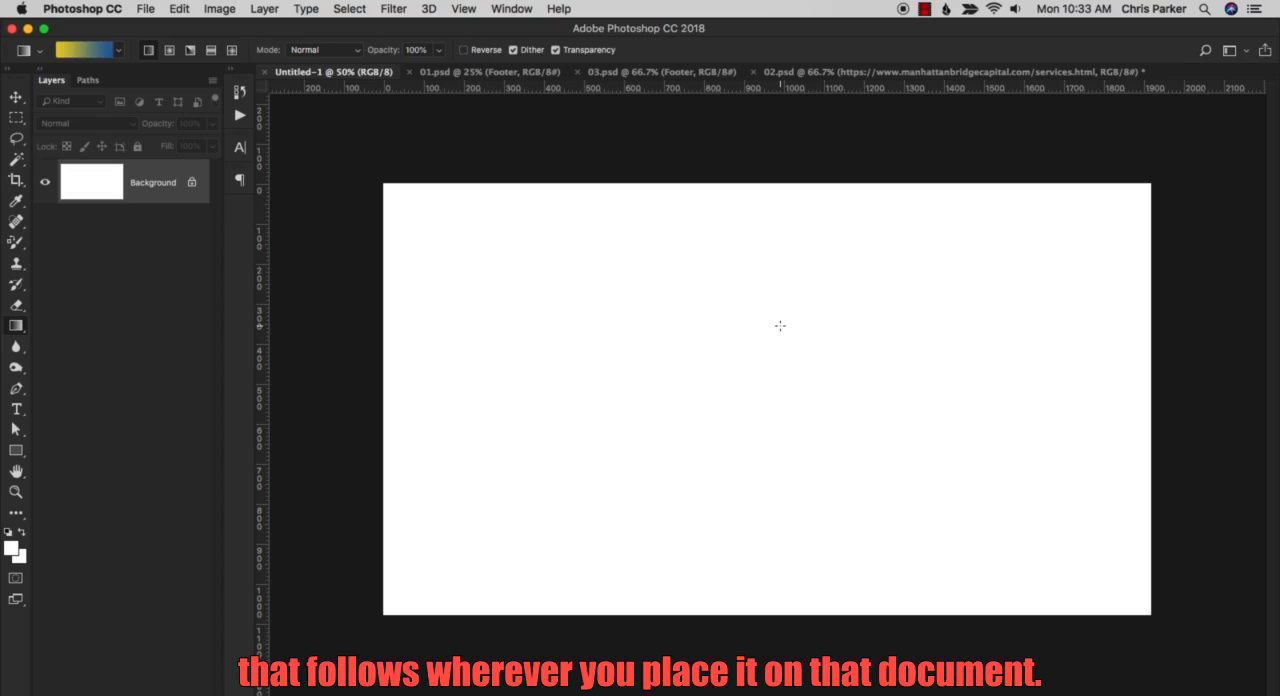
Draw a perfectly horizontal linear yellow-to-blue gradient across the middle of the canvas and undo it.
left_click_drag(474, 220, 967, 336)
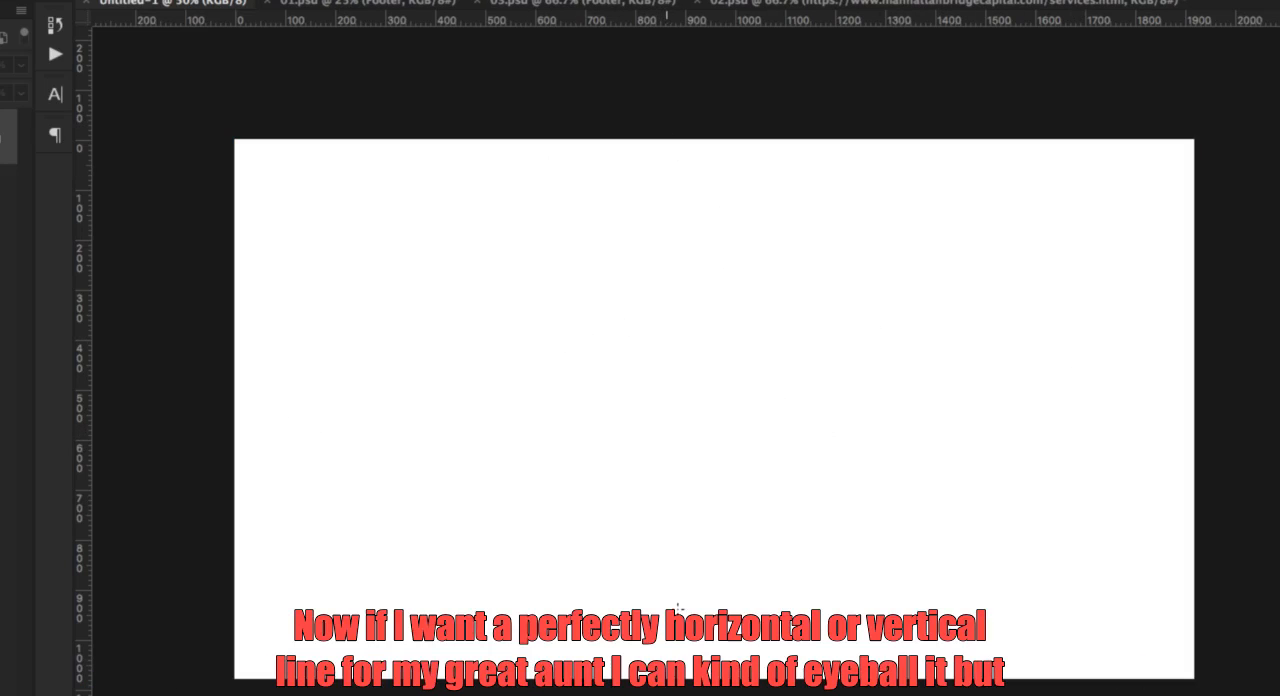
left_click_drag(577, 256, 765, 255)
key("shift")
key("shift")
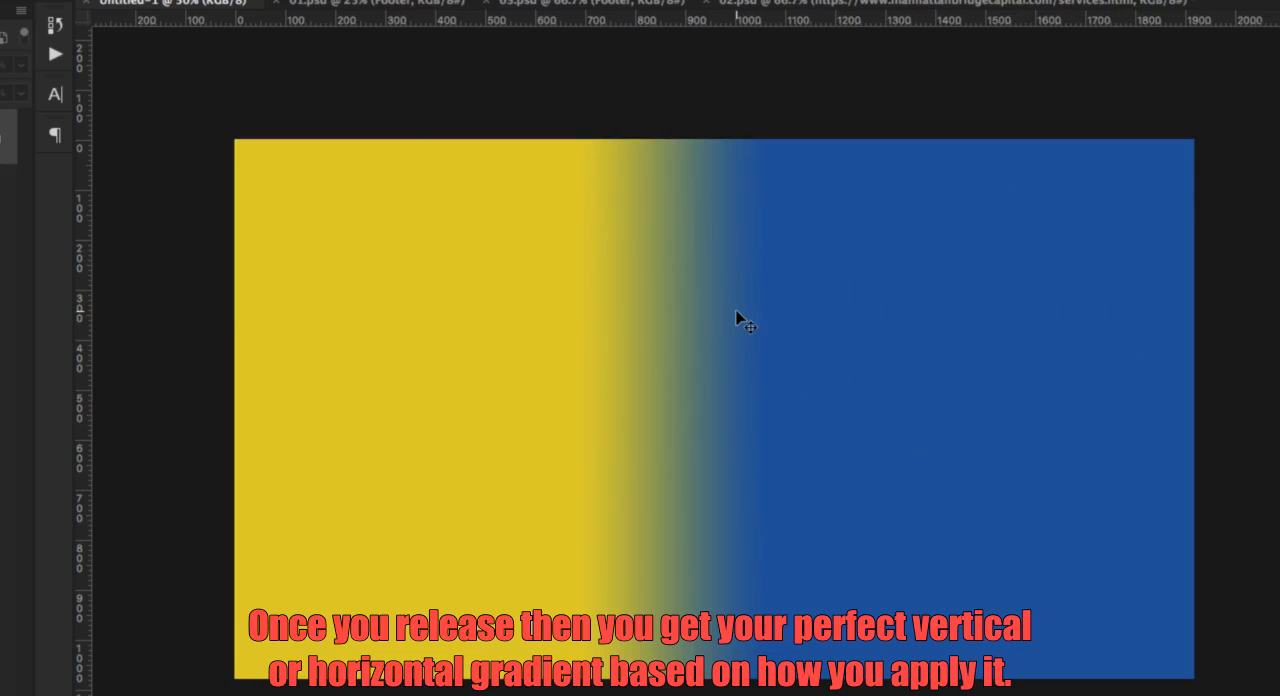
key("ctrl+z")
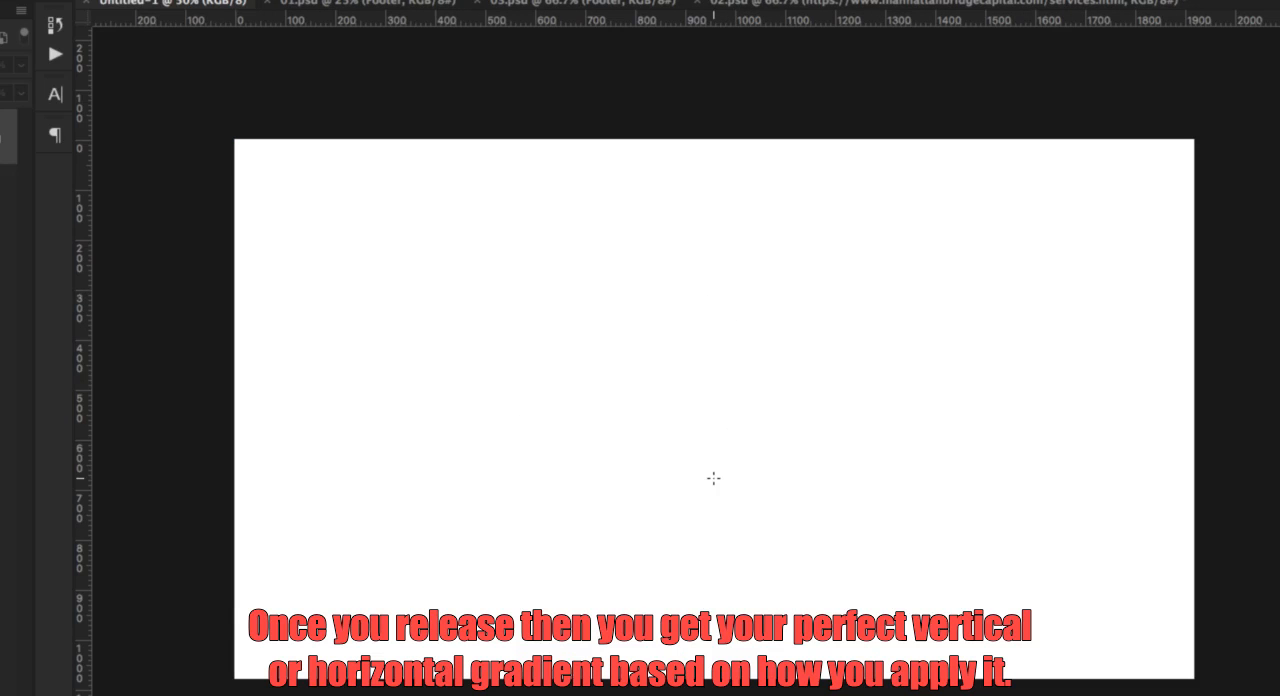
Draw a radial yellow-to-blue gradient outward from the upper middle of the canvas and undo it.
left_click(169, 52)
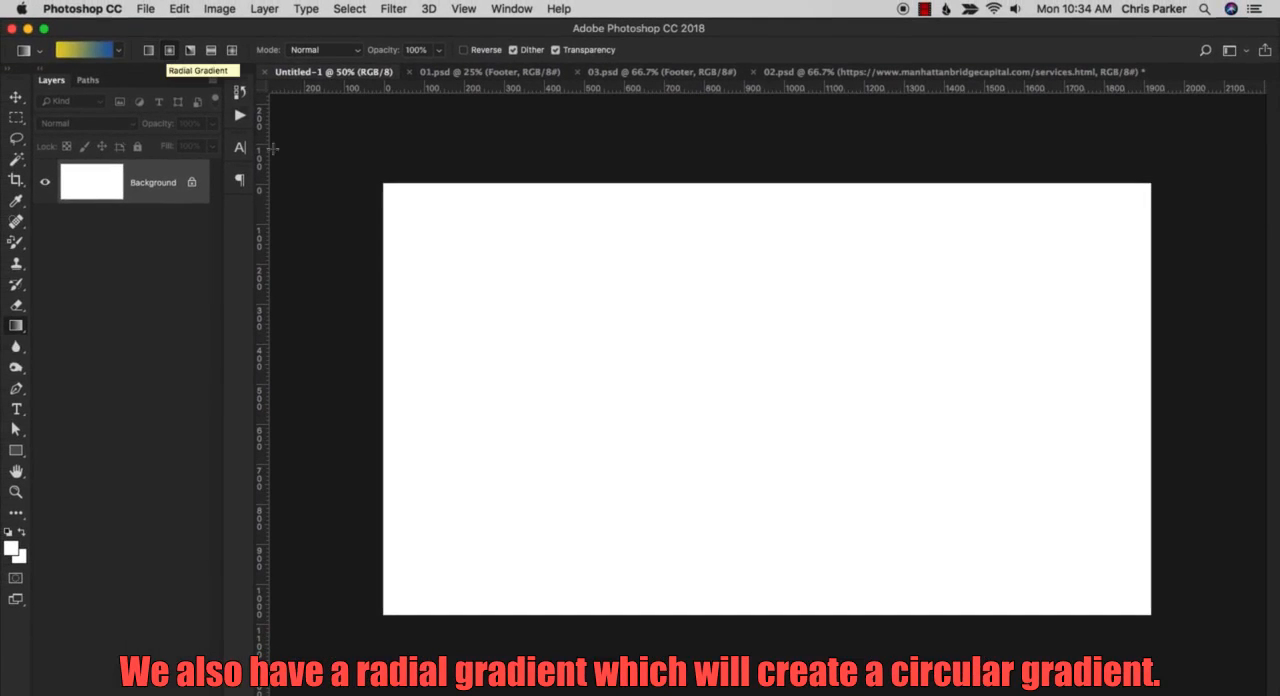
left_click_drag(692, 318, 913, 480)
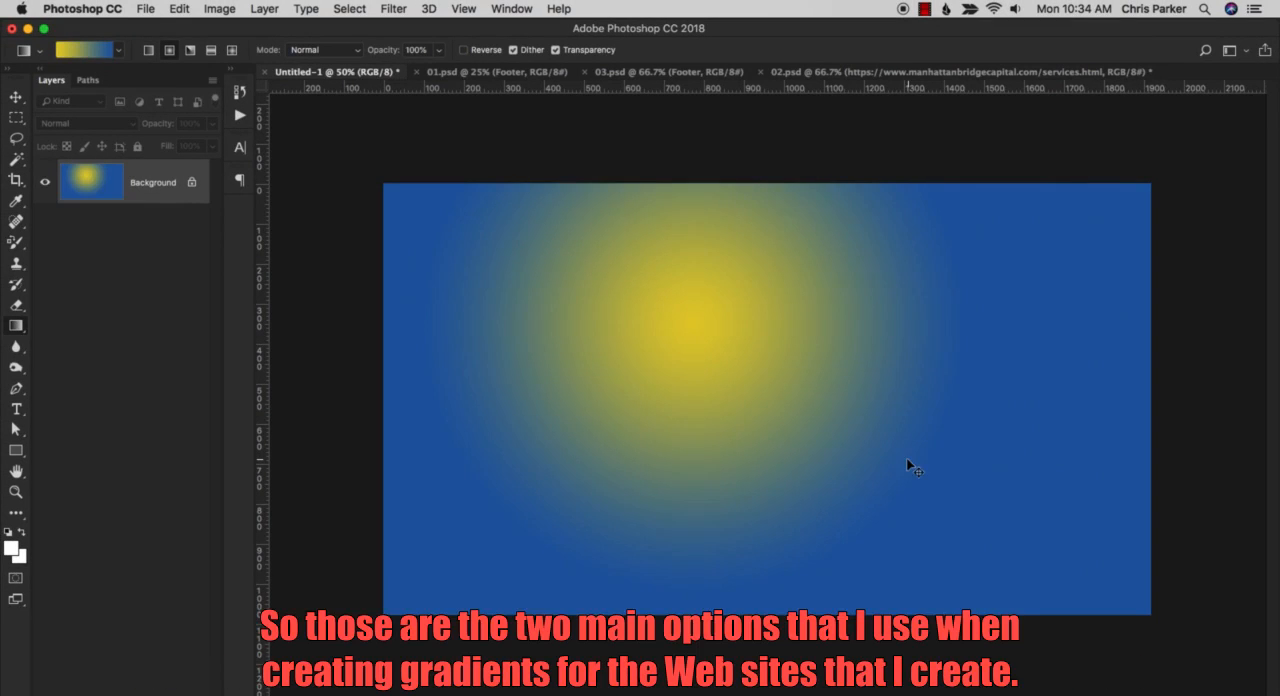
key("super+z")
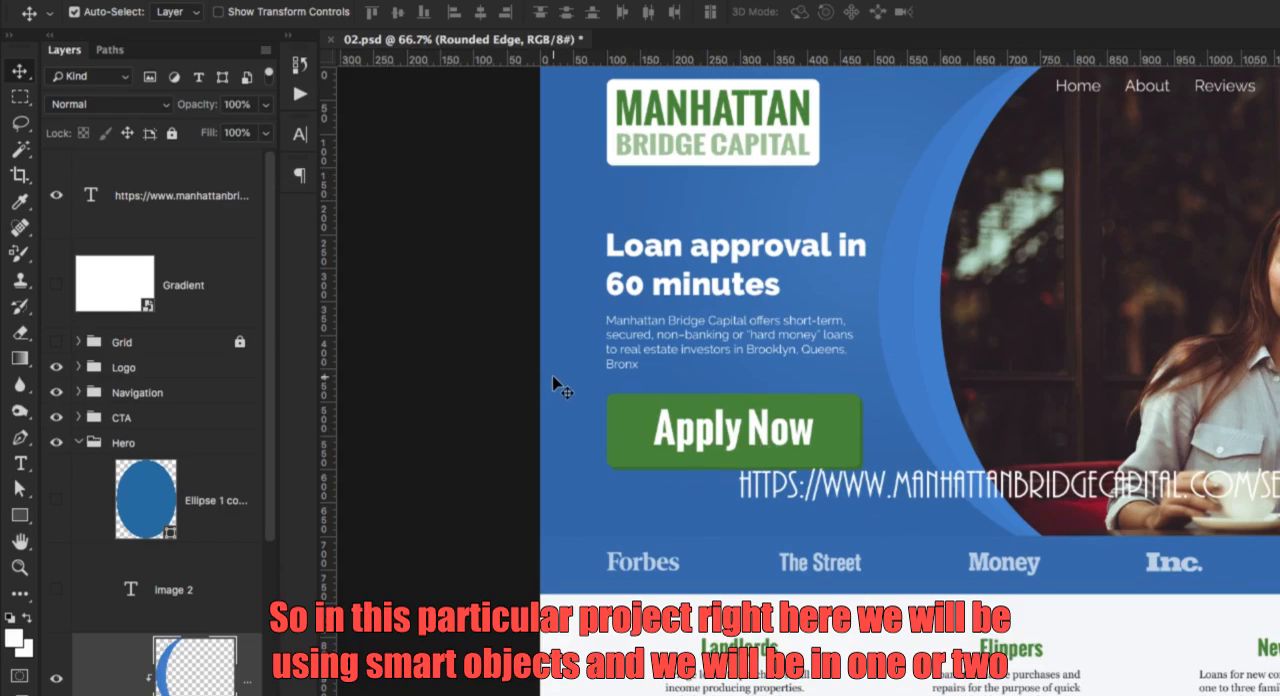
Hide the website address text layer in 02.psd, open the Rounded Edge smart object and select the lower ellipse layer inside Group 6.
left_click(57, 196)
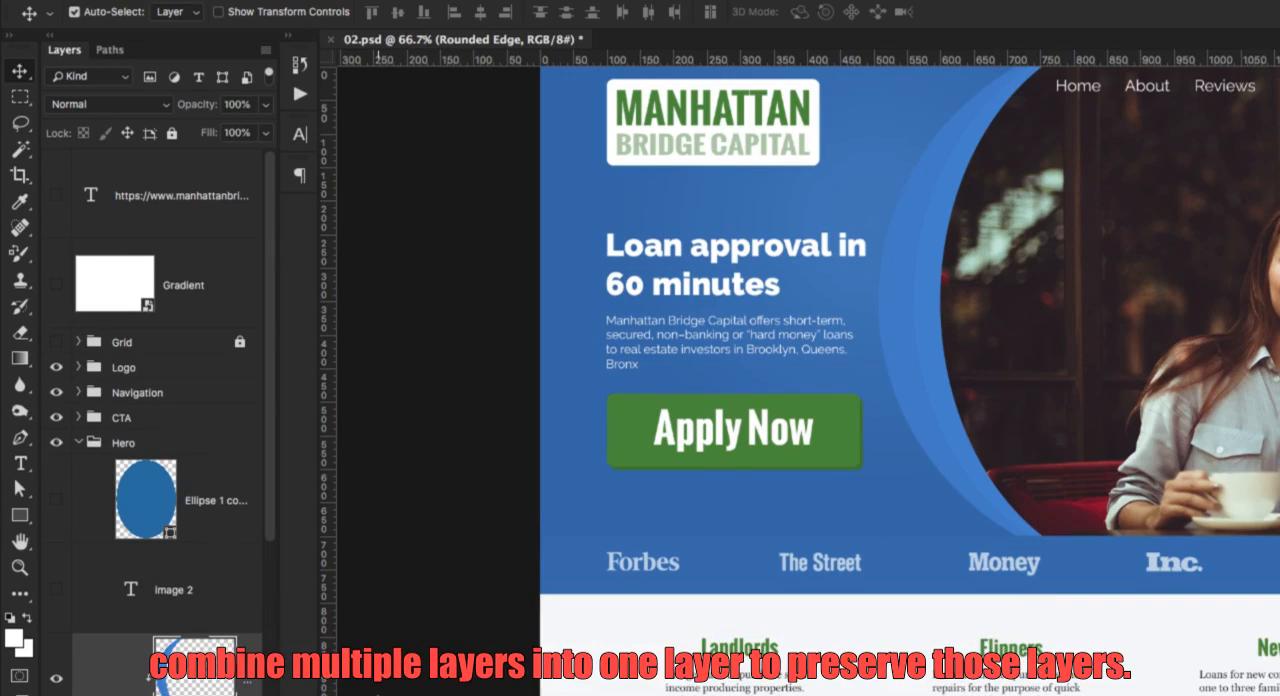
double_click(196, 668)
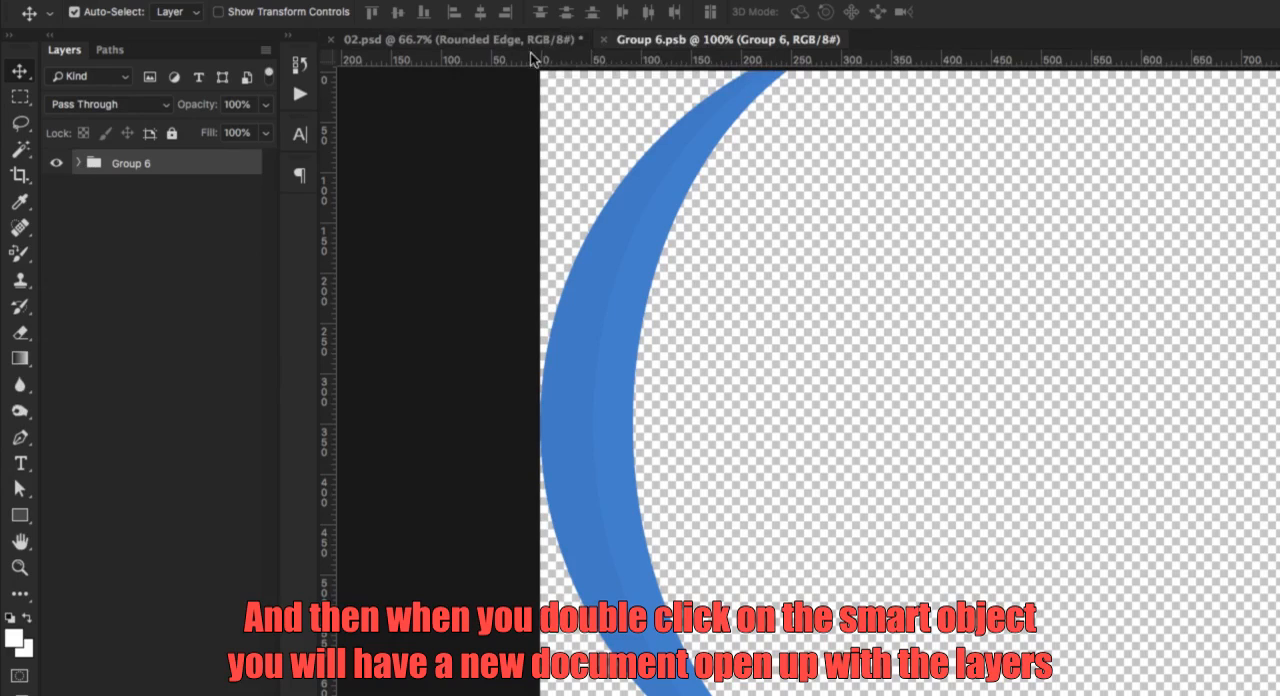
left_click(78, 163)
left_click(140, 218)
left_click(139, 330)
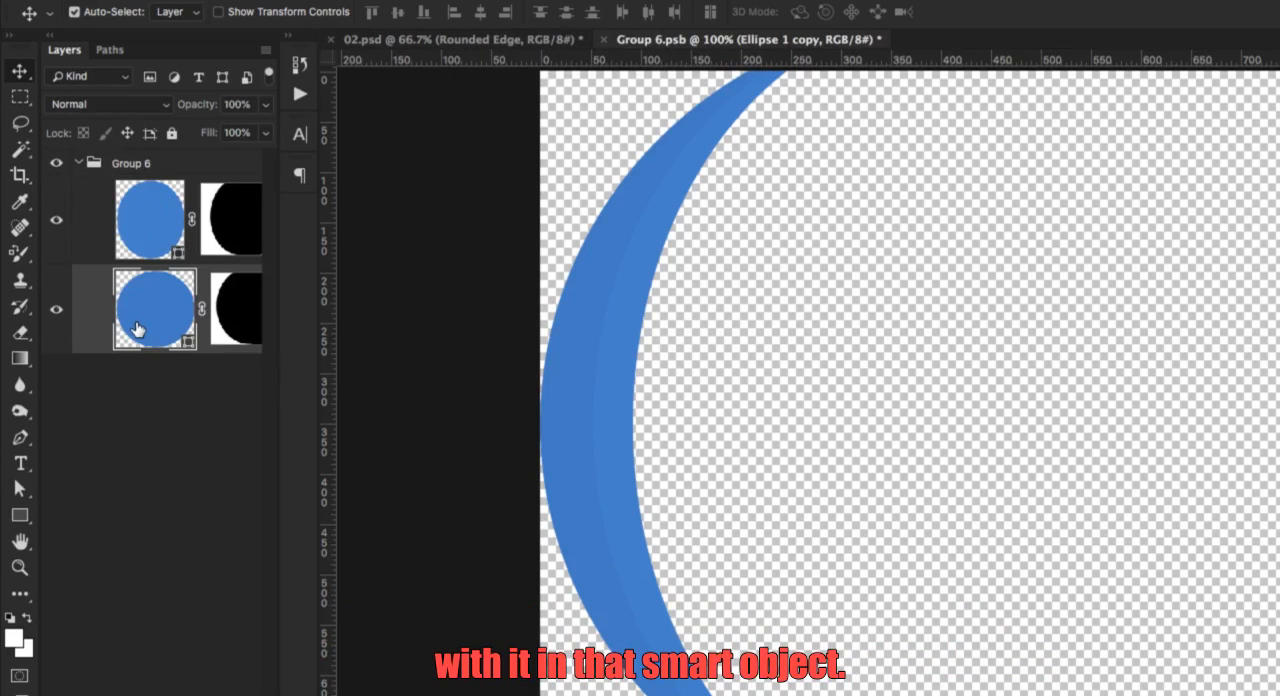
Hide the lower ellipse layer in Group 6, saving and closing the smart object.
left_click(57, 312)
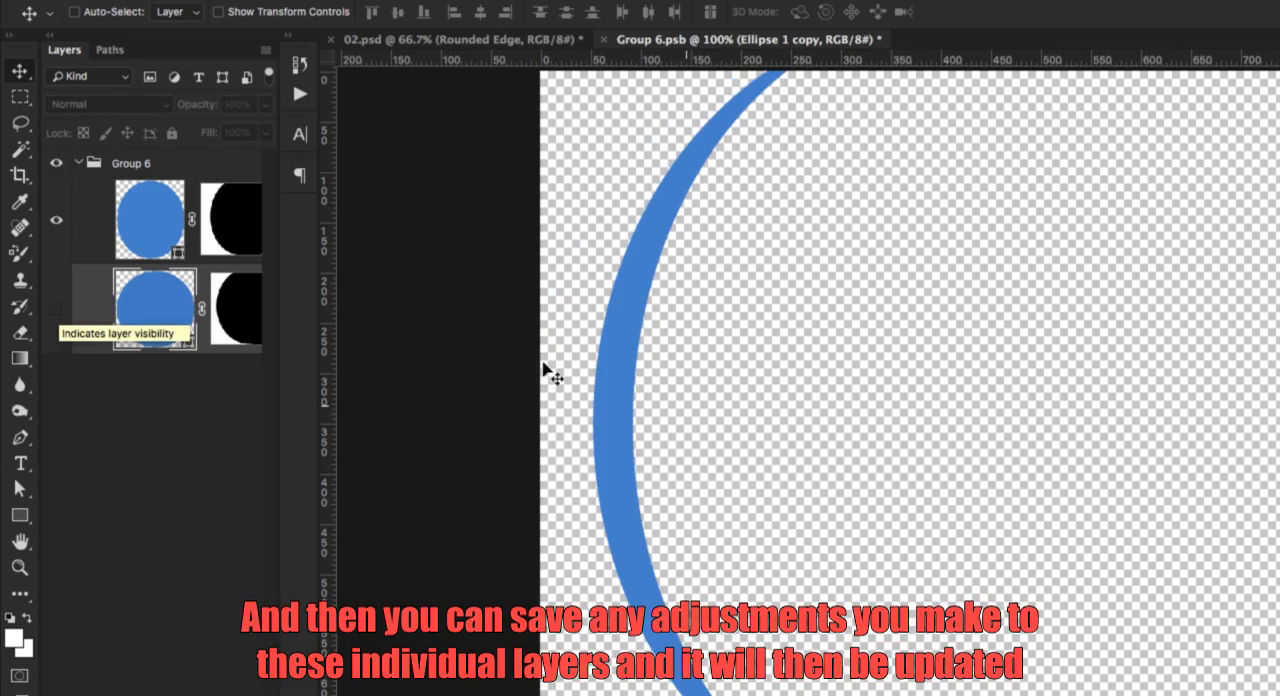
key("super+s")
key("super+w")
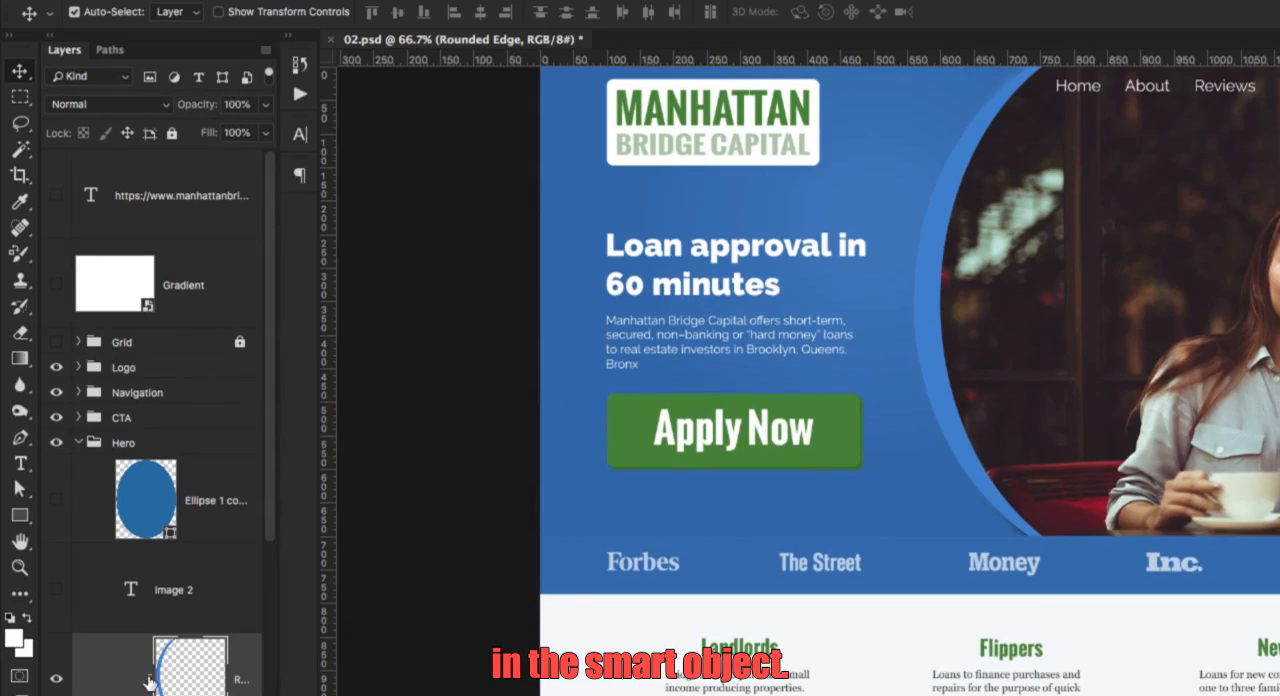
Undo and redo the smart object update twice to compare the hero's curved blue edge with and without the outer band.
key("super+z")
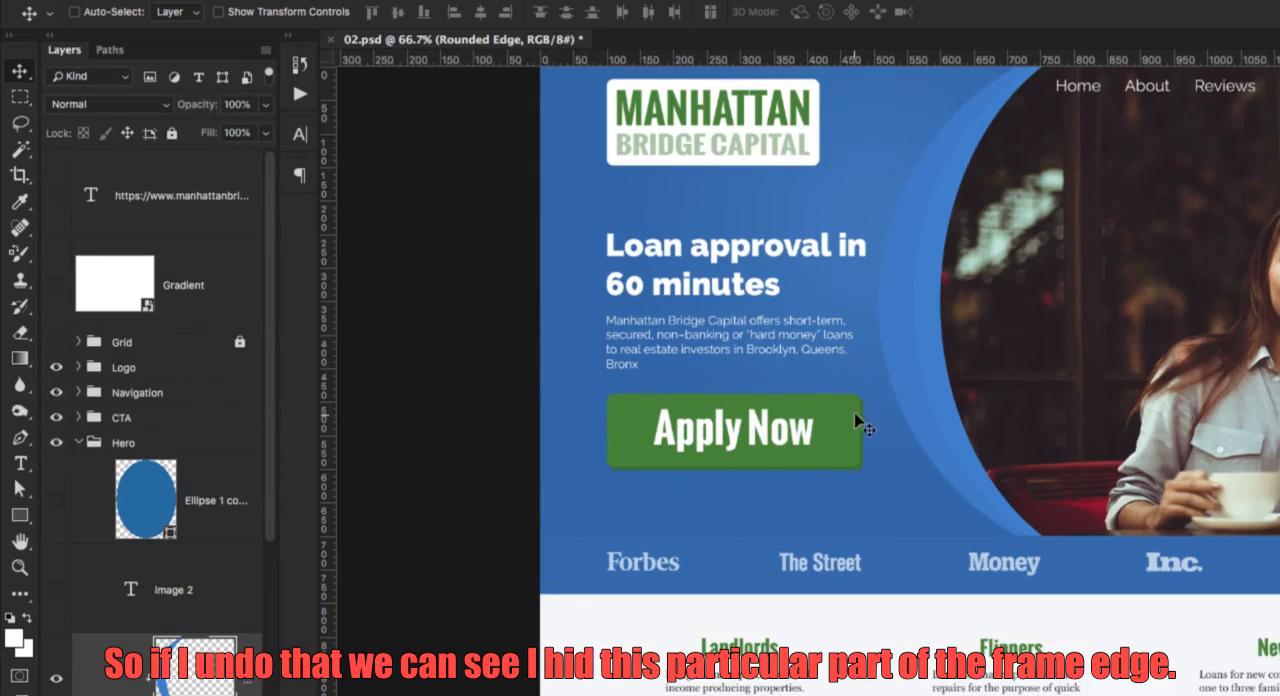
key("super+z")
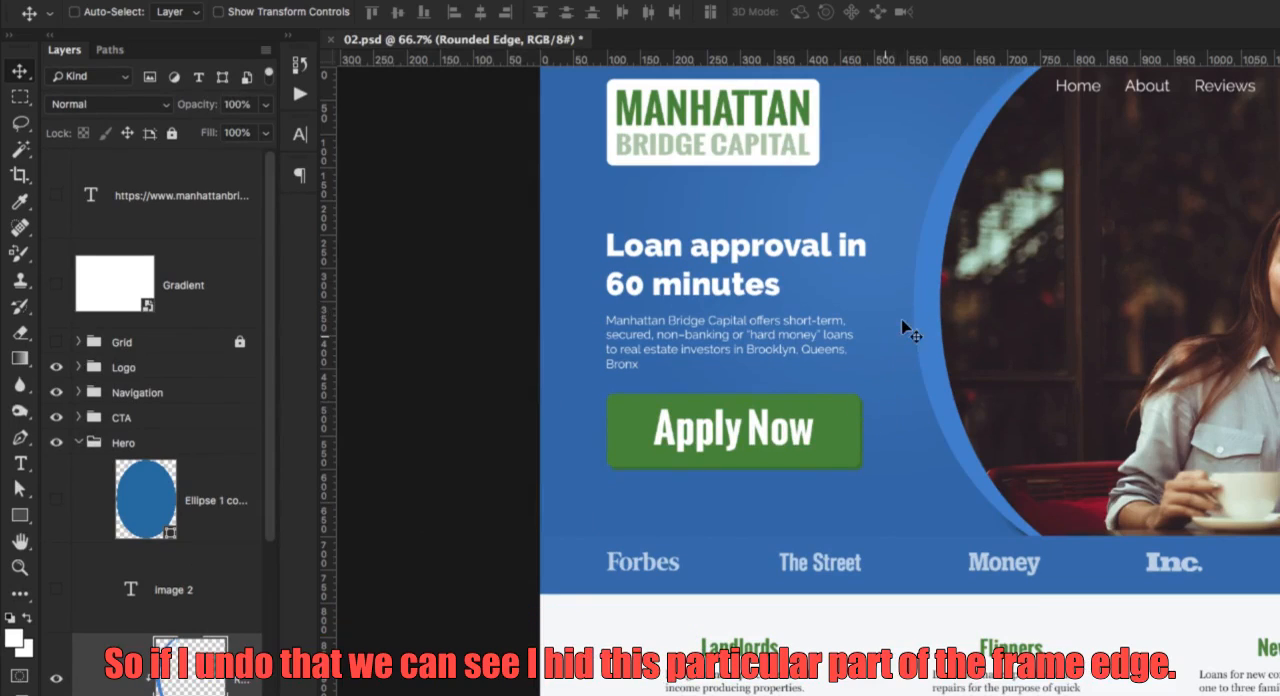
key("super+z")
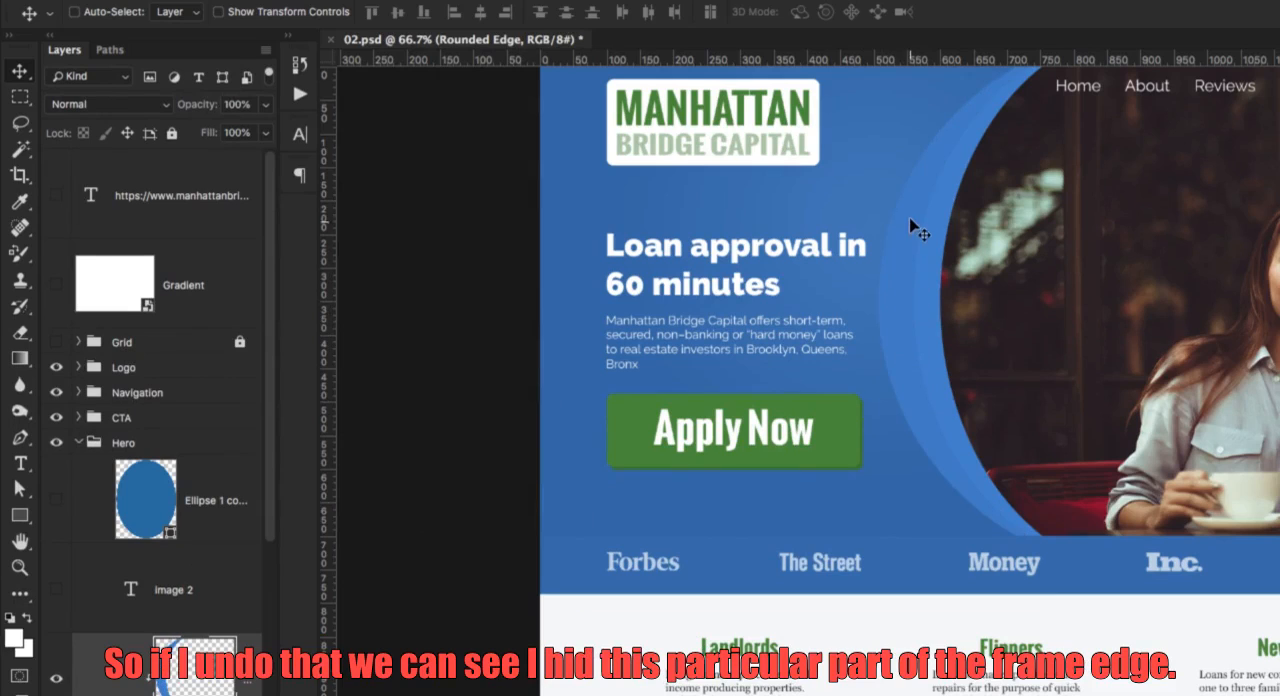
key("super+z")
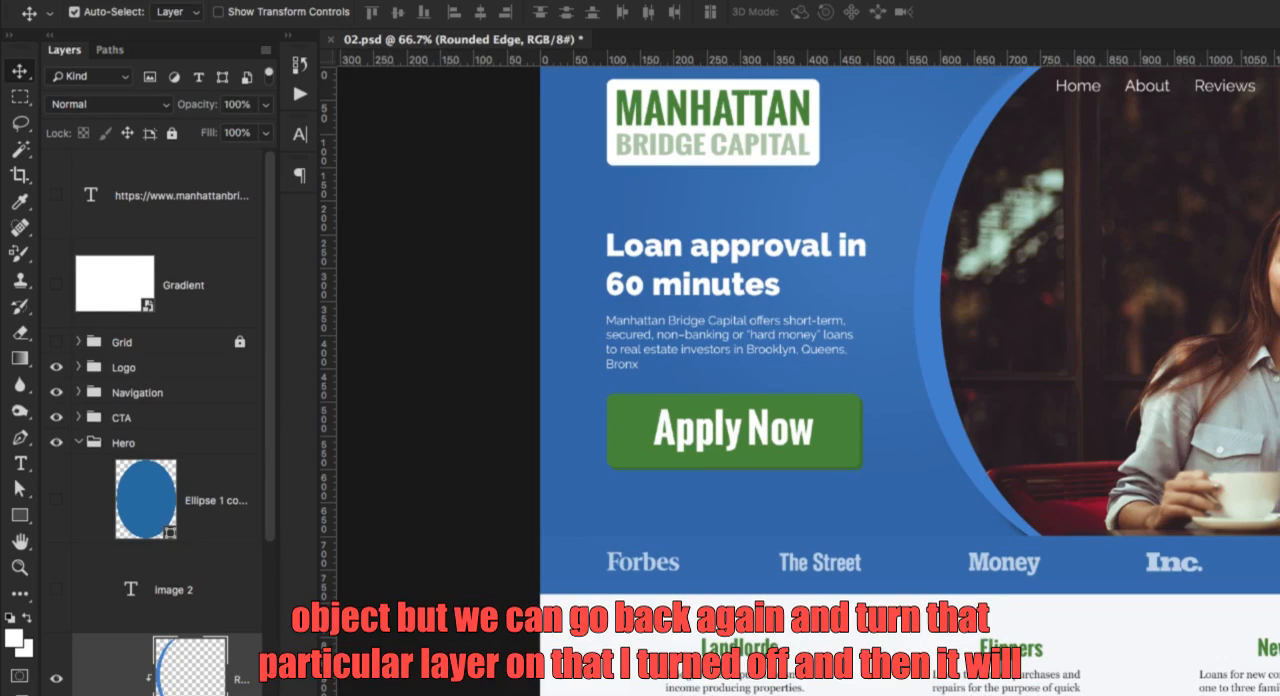
Reopen the Rounded Edge smart object and make the lower ellipse layer in Group 6 visible again.
double_click(191, 668)
left_click(56, 309)
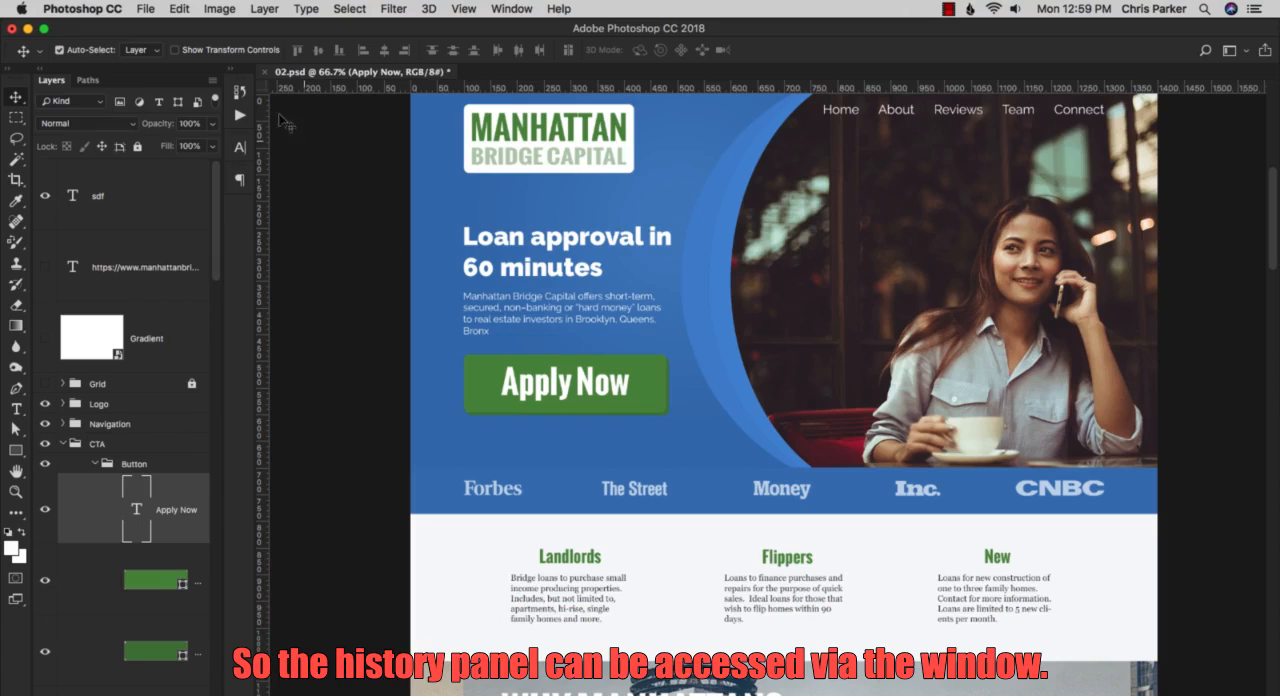
Show the History panel for 02.psd.
left_click(510, 12)
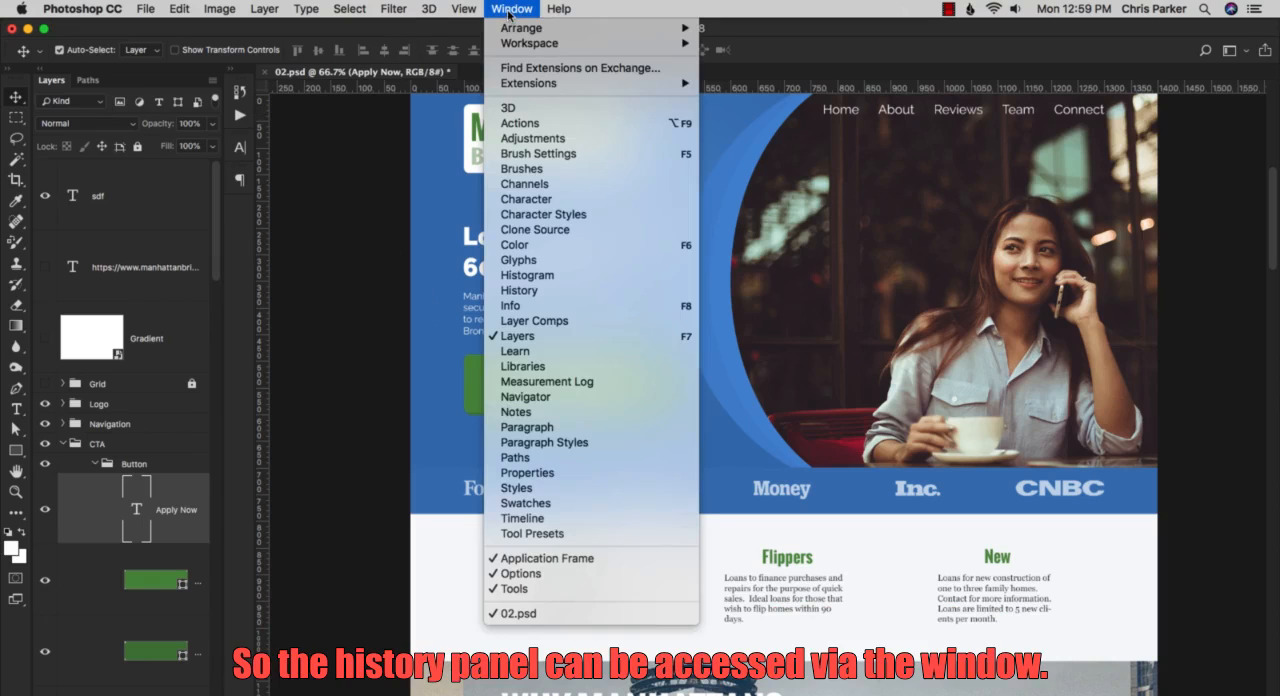
left_click(520, 291)
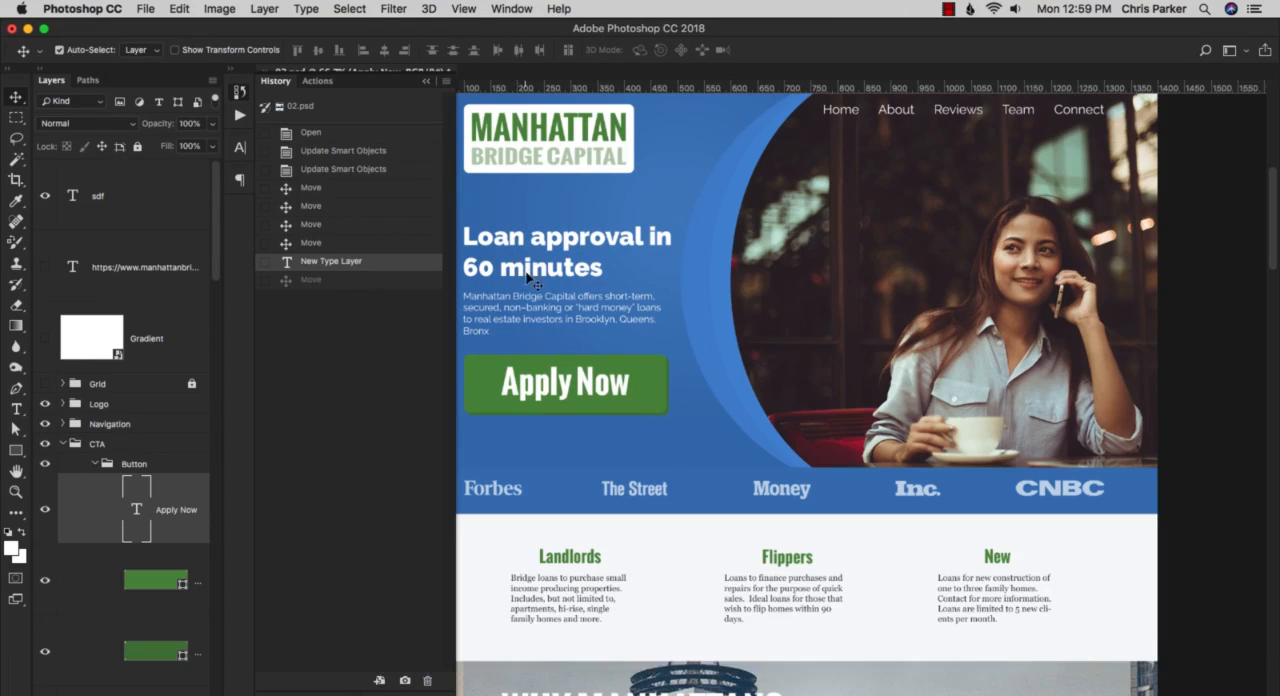
Move the Apply Now text below its green button and revert to the New Type Layer history state.
left_click(548, 390)
left_click_drag(548, 390, 575, 457)
left_click(240, 91)
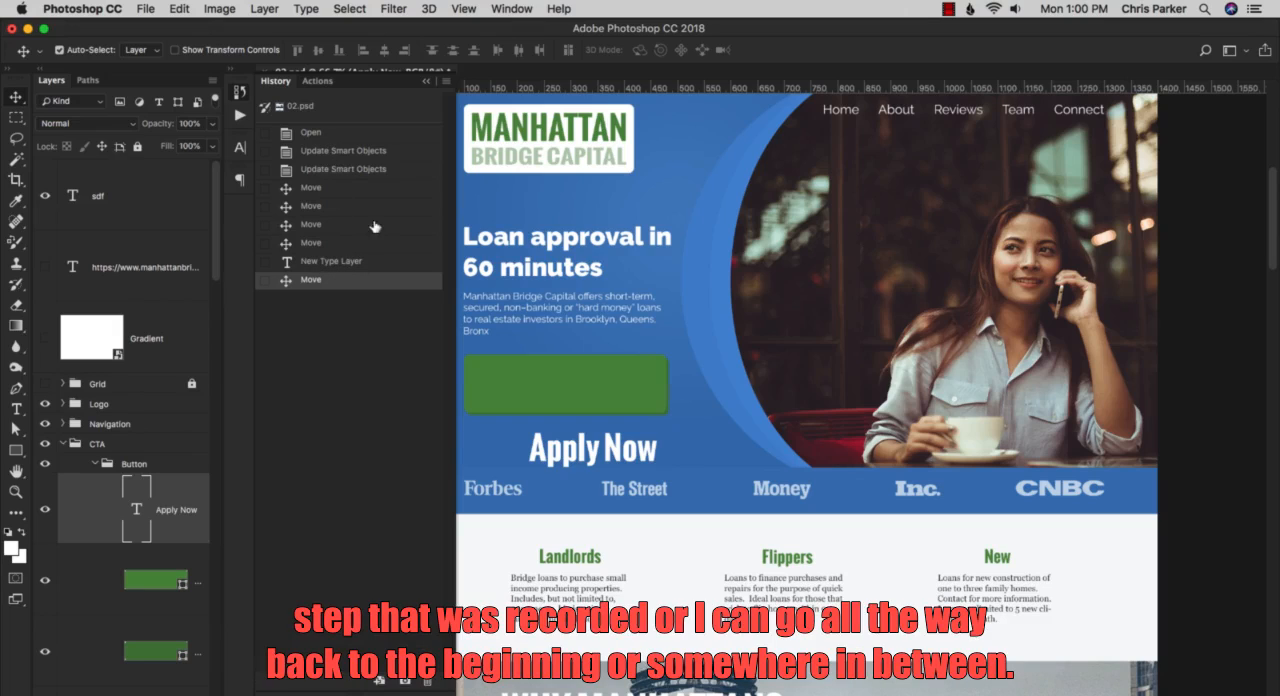
left_click(368, 261)
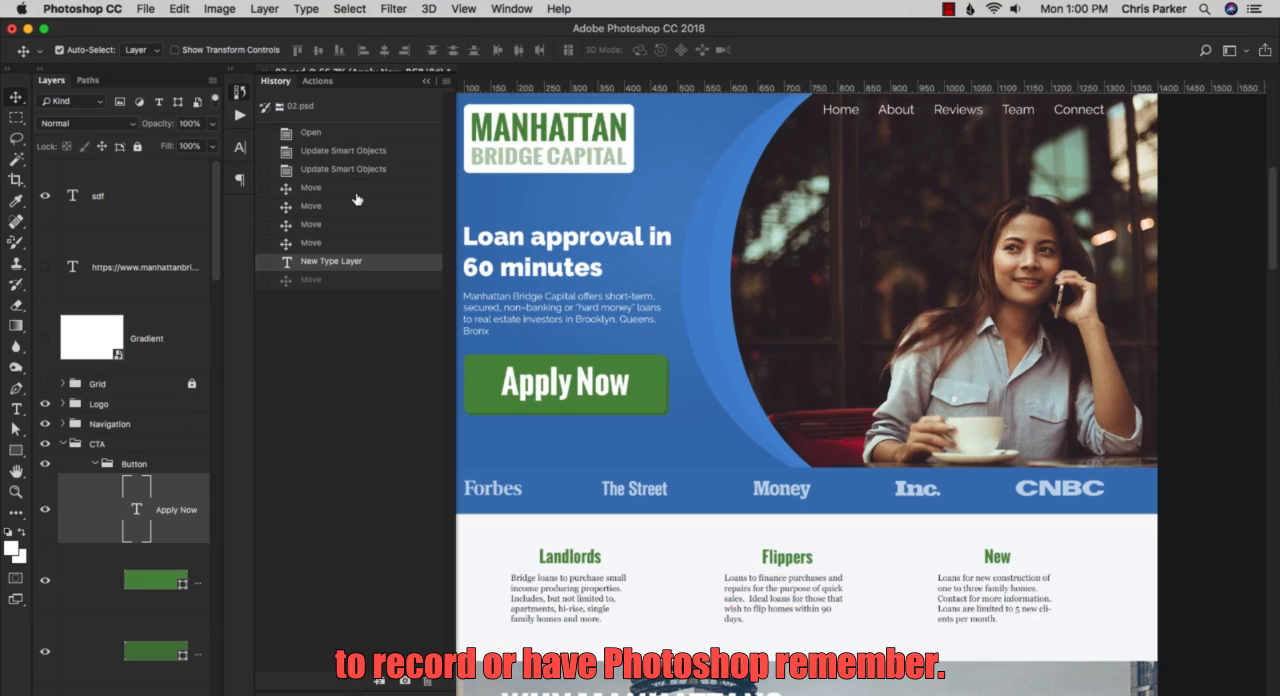
Open the Performance preferences and reposition the dialog to view the History States setting.
left_click(98, 8)
mouse_move(103, 62)
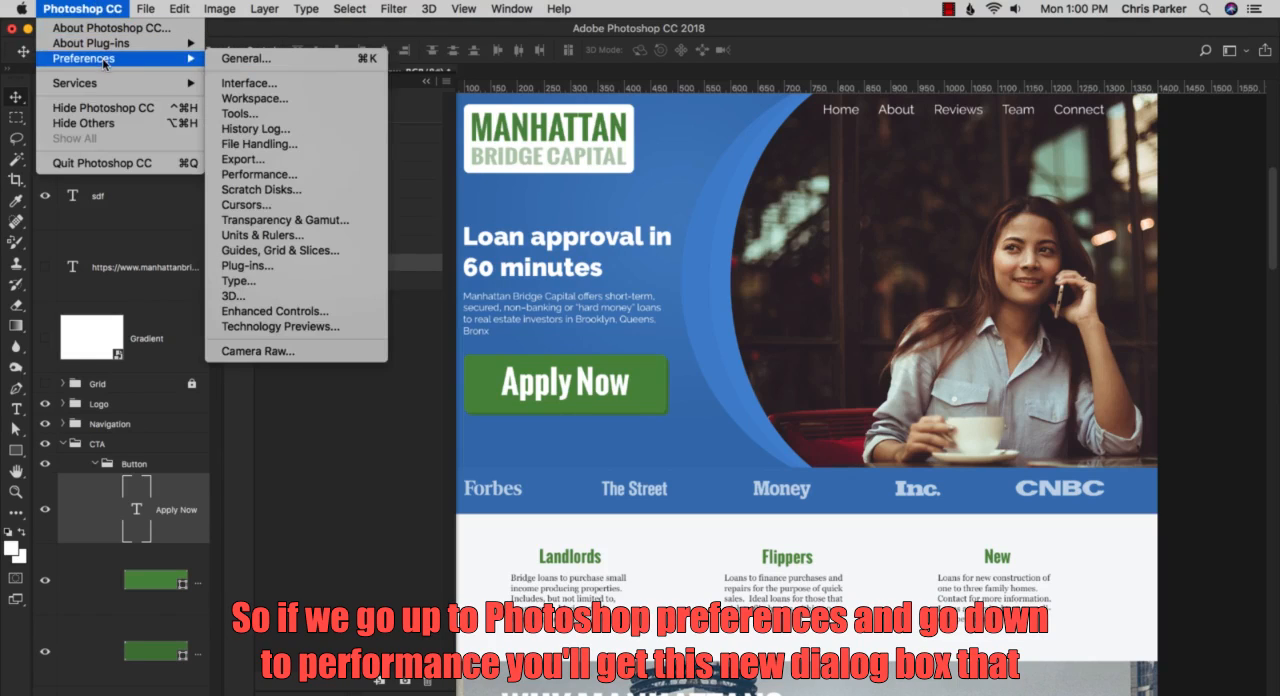
left_click(246, 177)
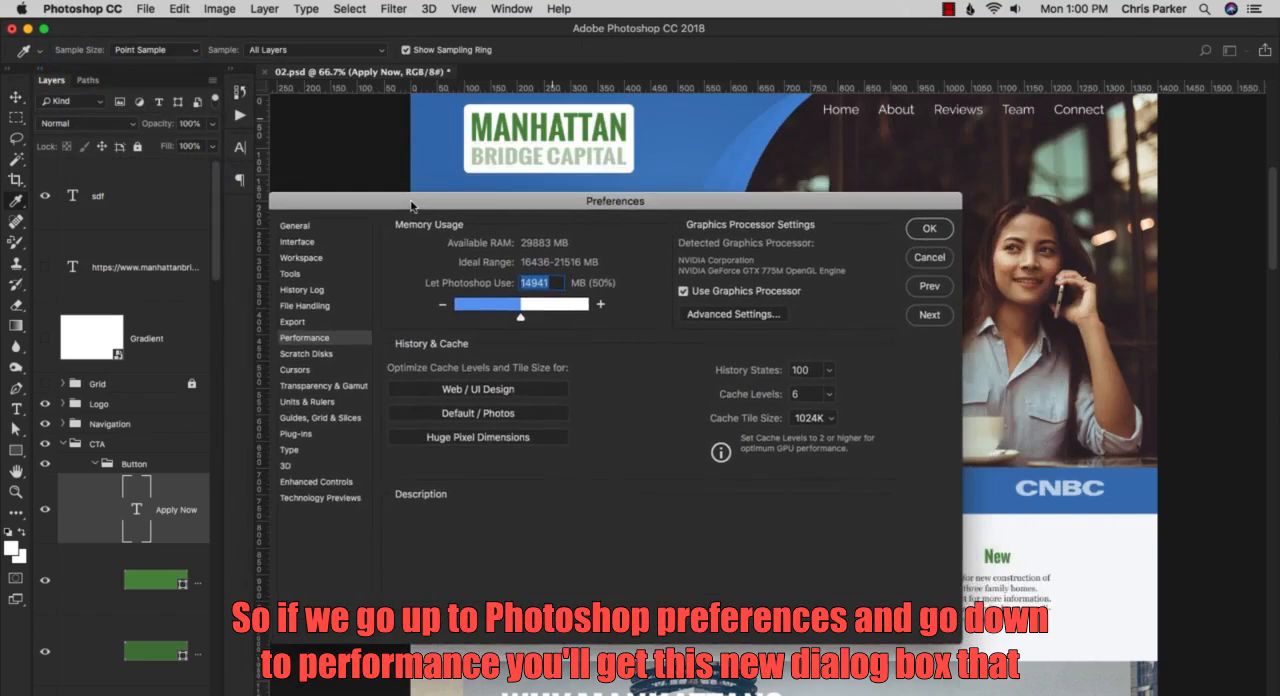
left_click_drag(541, 135, 553, 107)
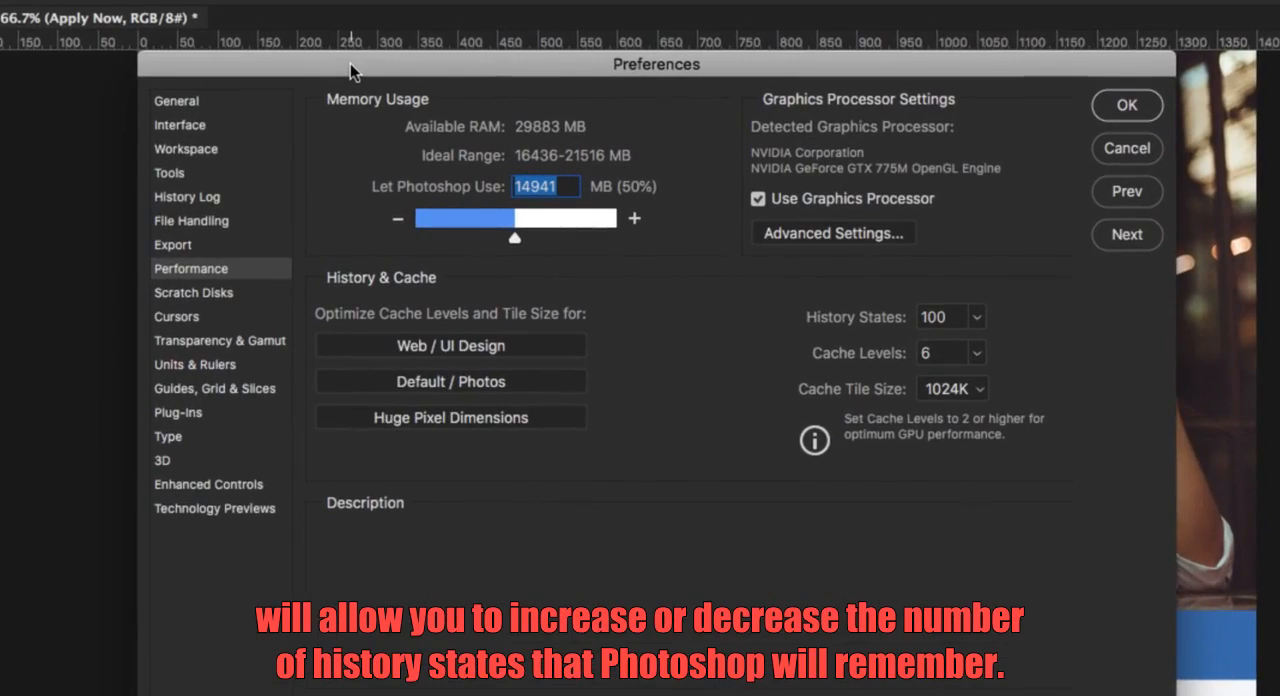
mouse_move(858, 327)
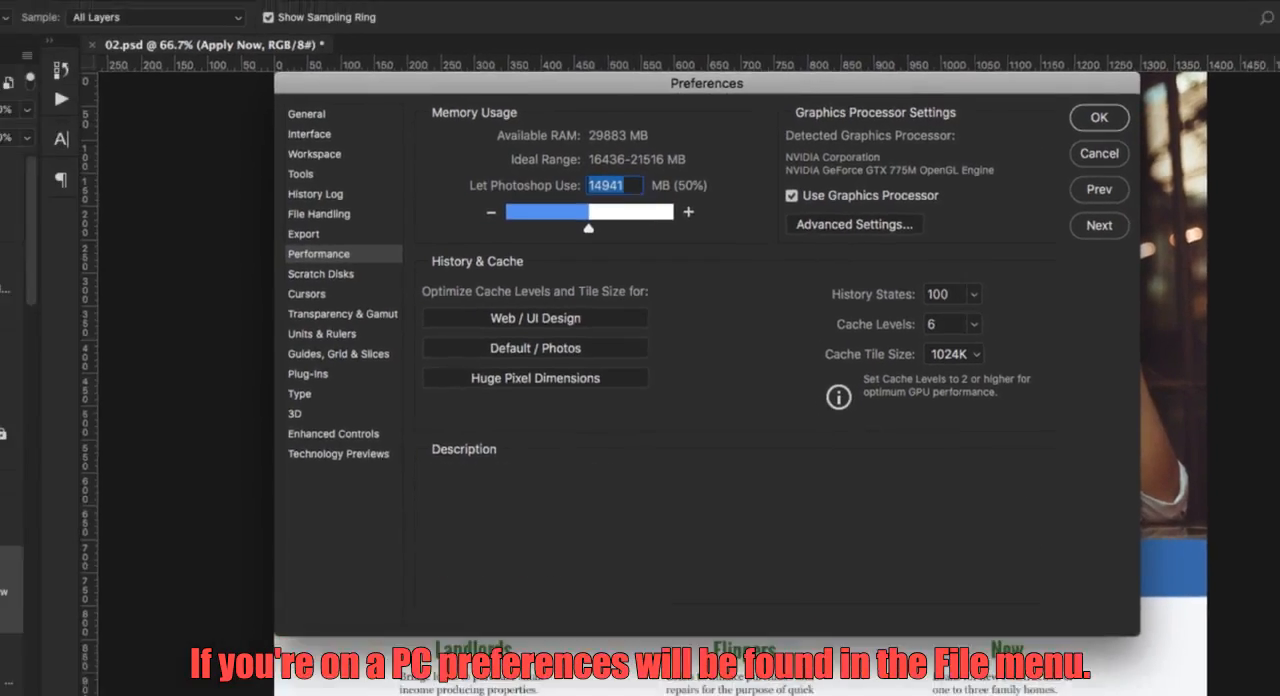
left_click(146, 10)
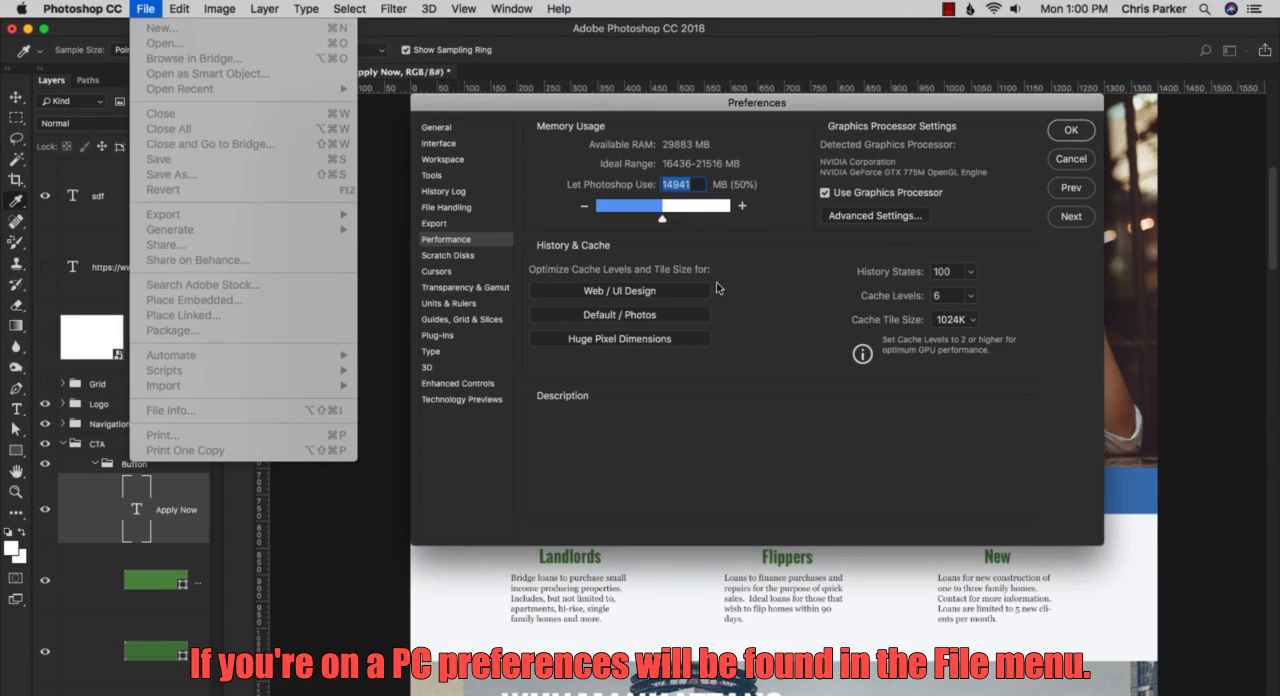
left_click(833, 406)
Raise the History States limit to the maximum of 1000.
mouse_move(880, 293)
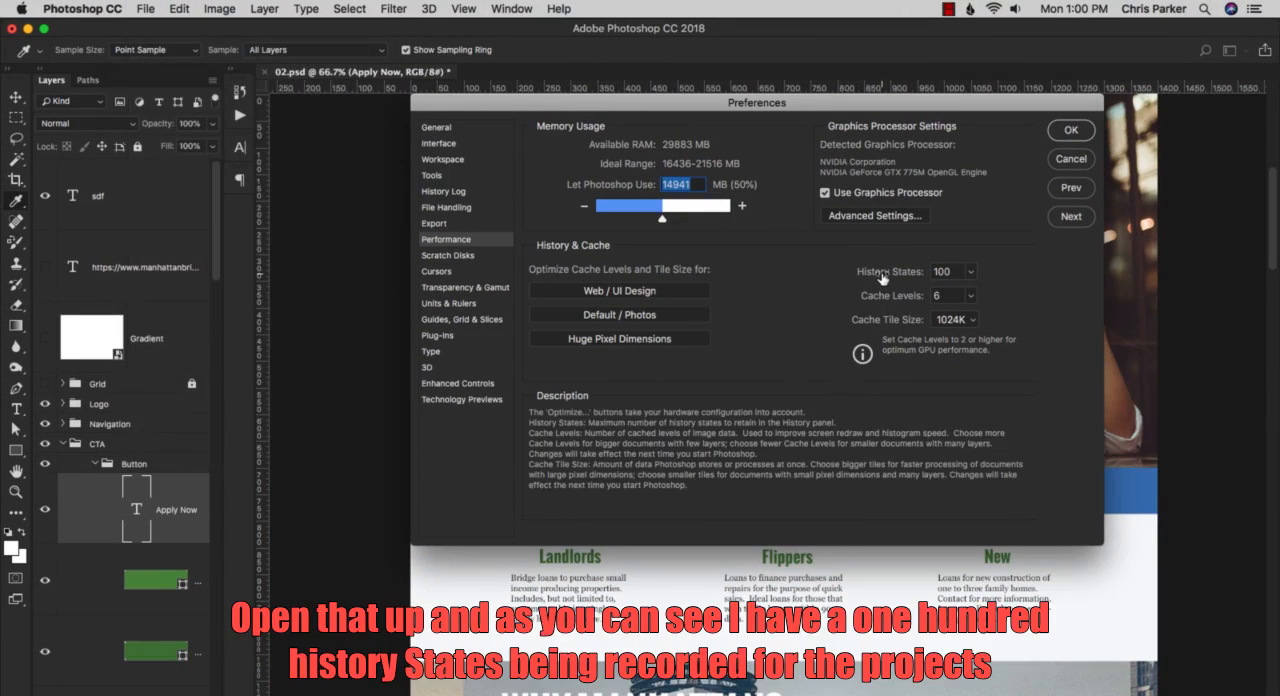
left_click(882, 279)
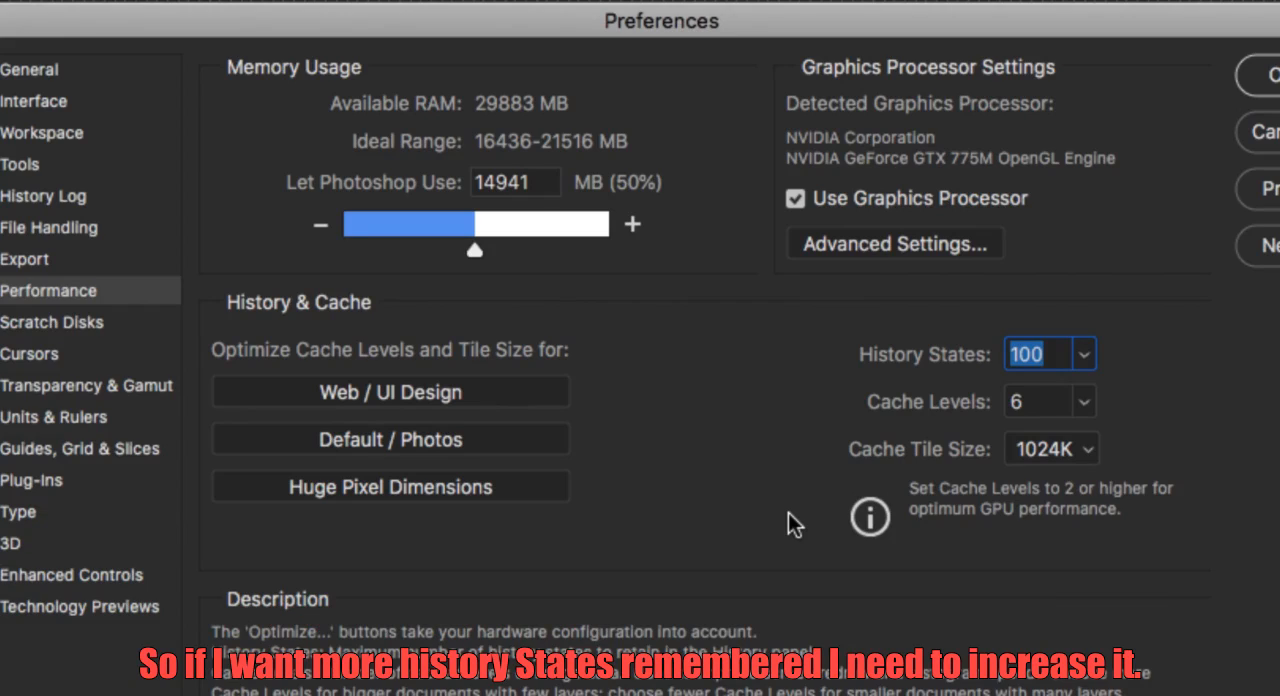
left_click(1086, 354)
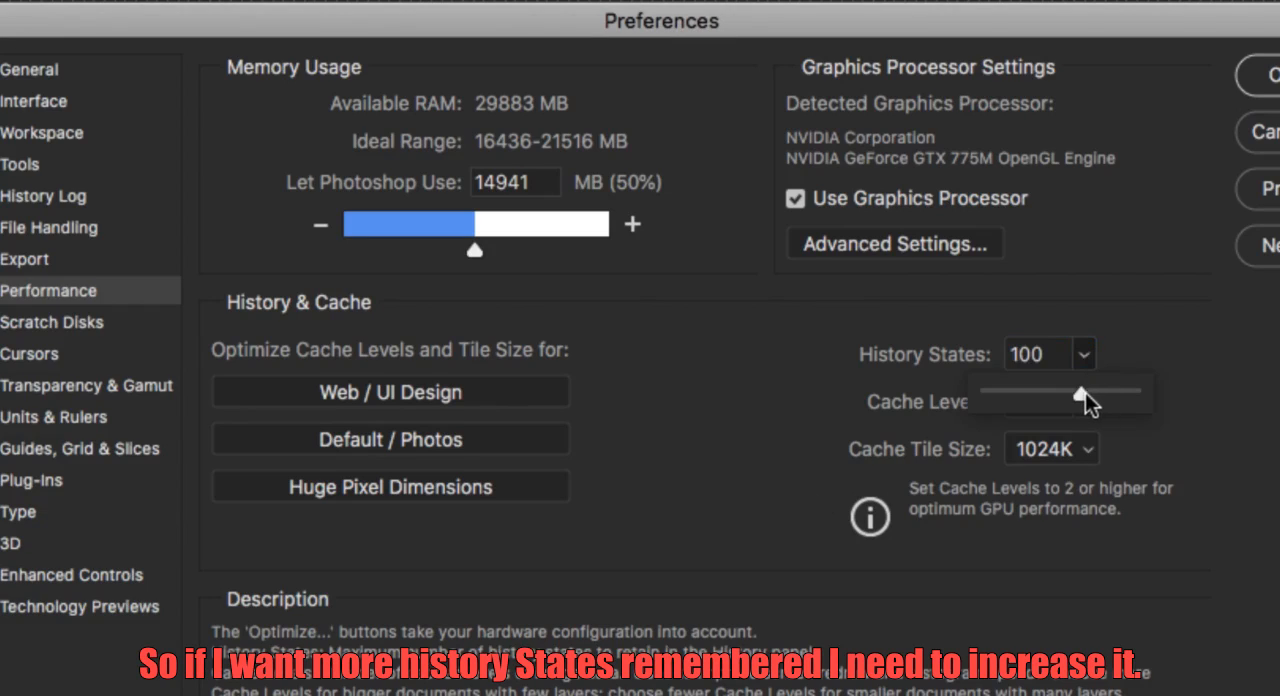
left_click_drag(1083, 393, 1150, 397)
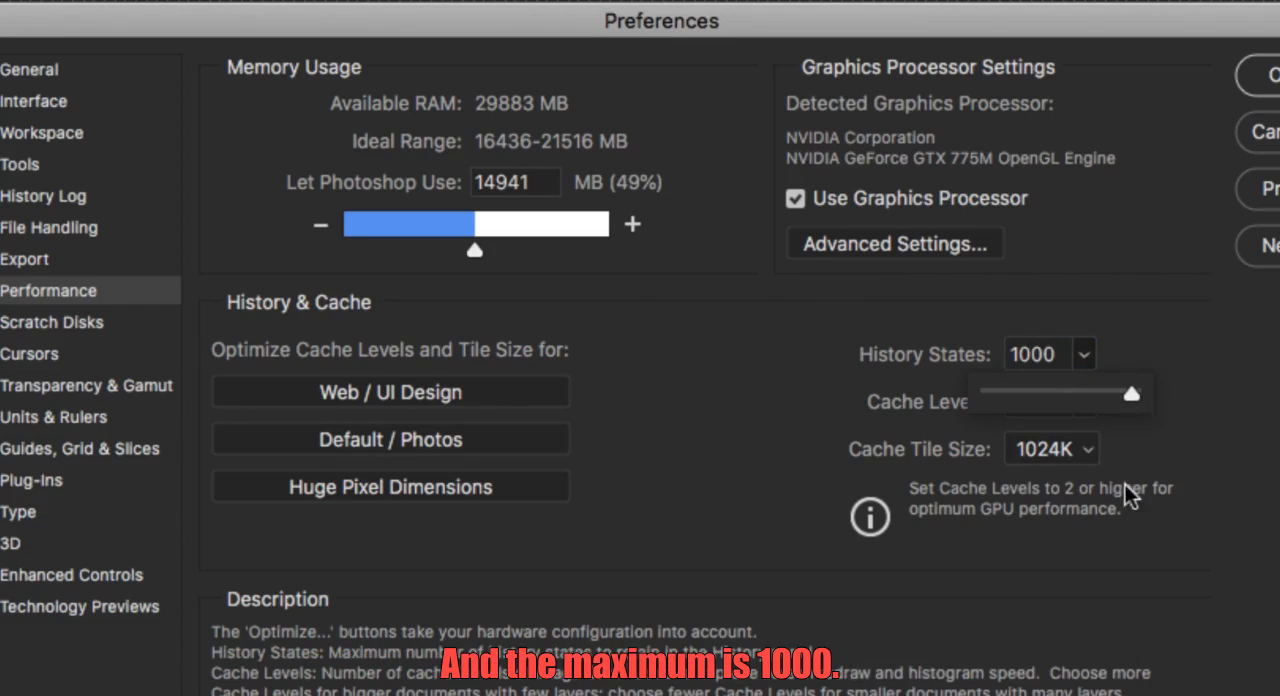
left_click(832, 322)
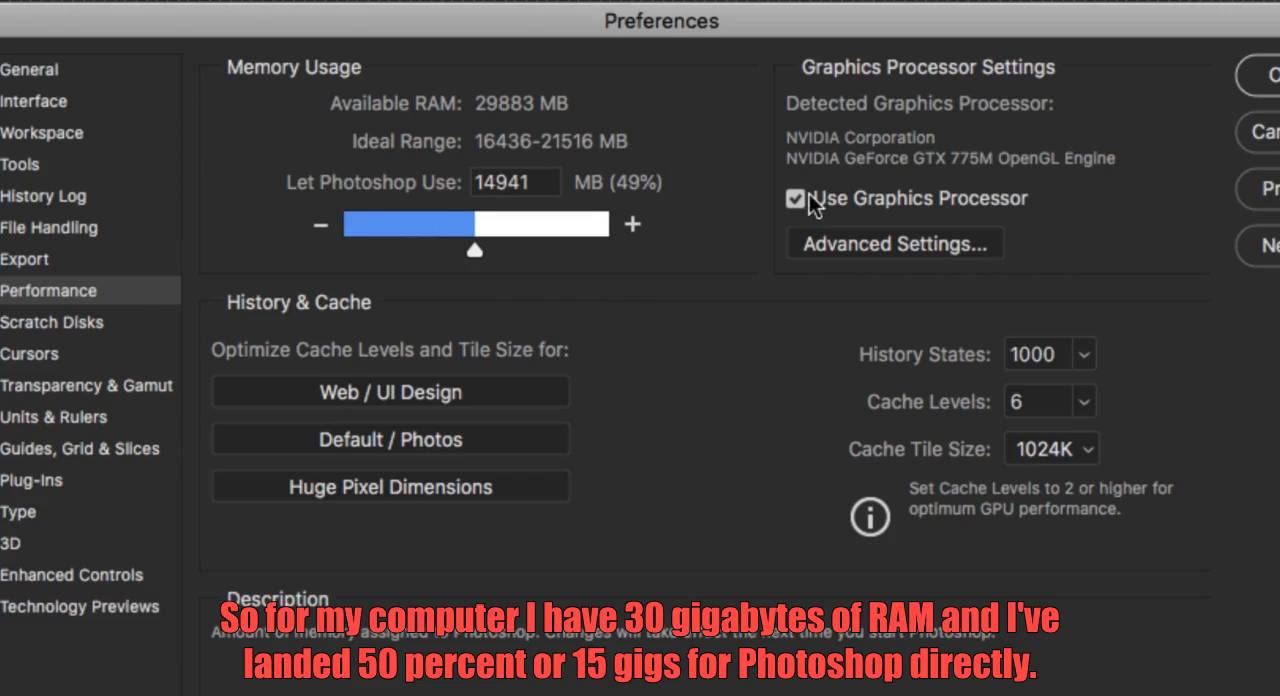
Lower the History States value to 500.
left_click(1084, 352)
left_click_drag(984, 390, 1082, 390)
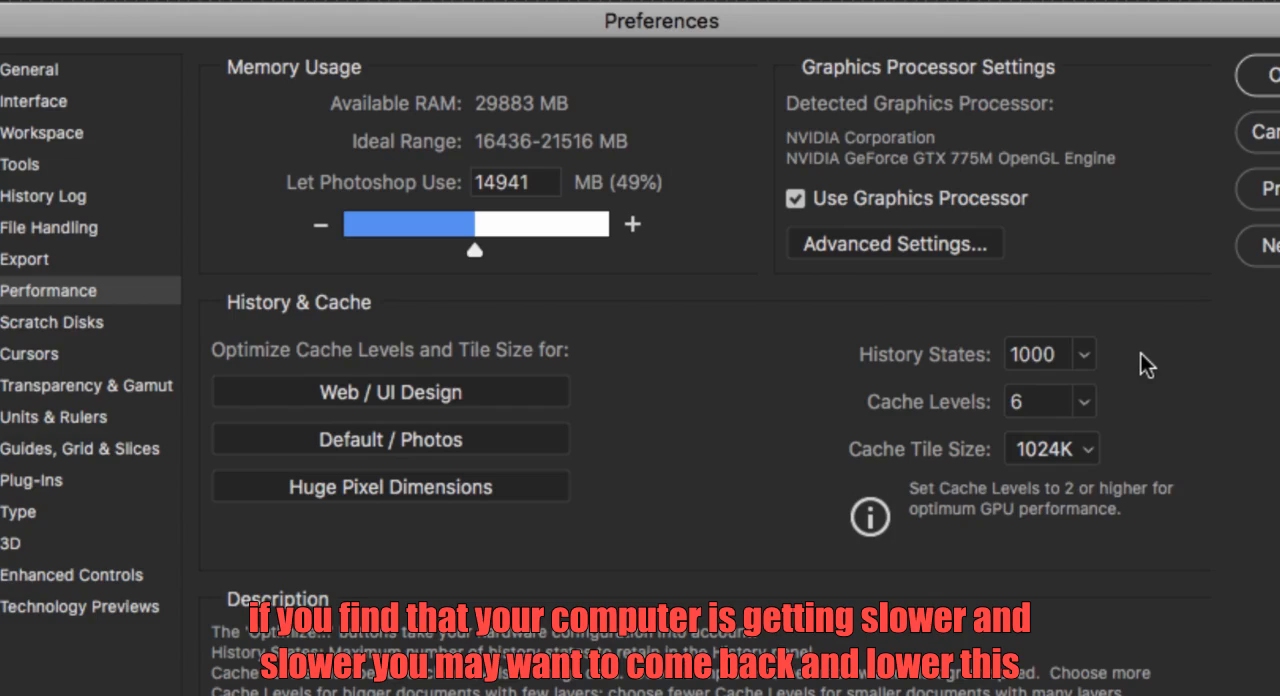
left_click(1076, 354)
mouse_move(1036, 389)
left_mouse_down()
mouse_move(1019, 391)
mouse_move(1052, 394)
left_mouse_up()
left_click_drag(1052, 394, 1040, 358)
double_click(1040, 356)
type("500")
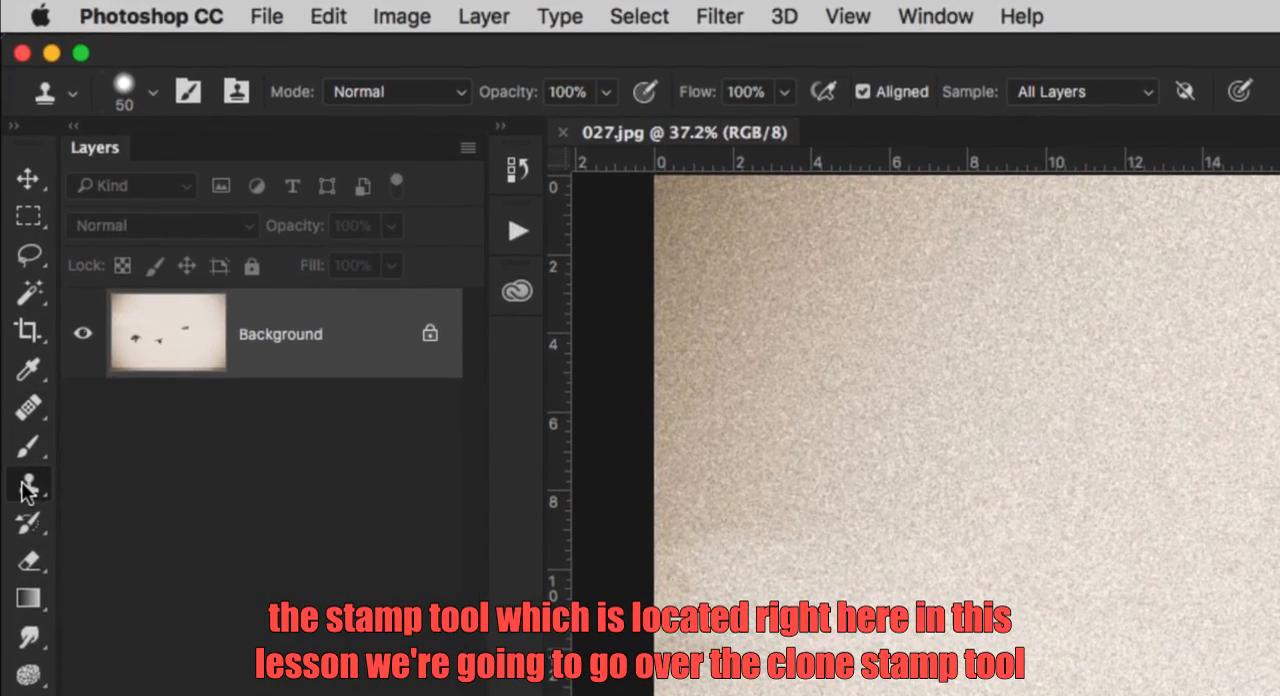
Activate the Clone Stamp Tool for 027.jpg and enlarge its brush to 300 px.
right_click(10, 204)
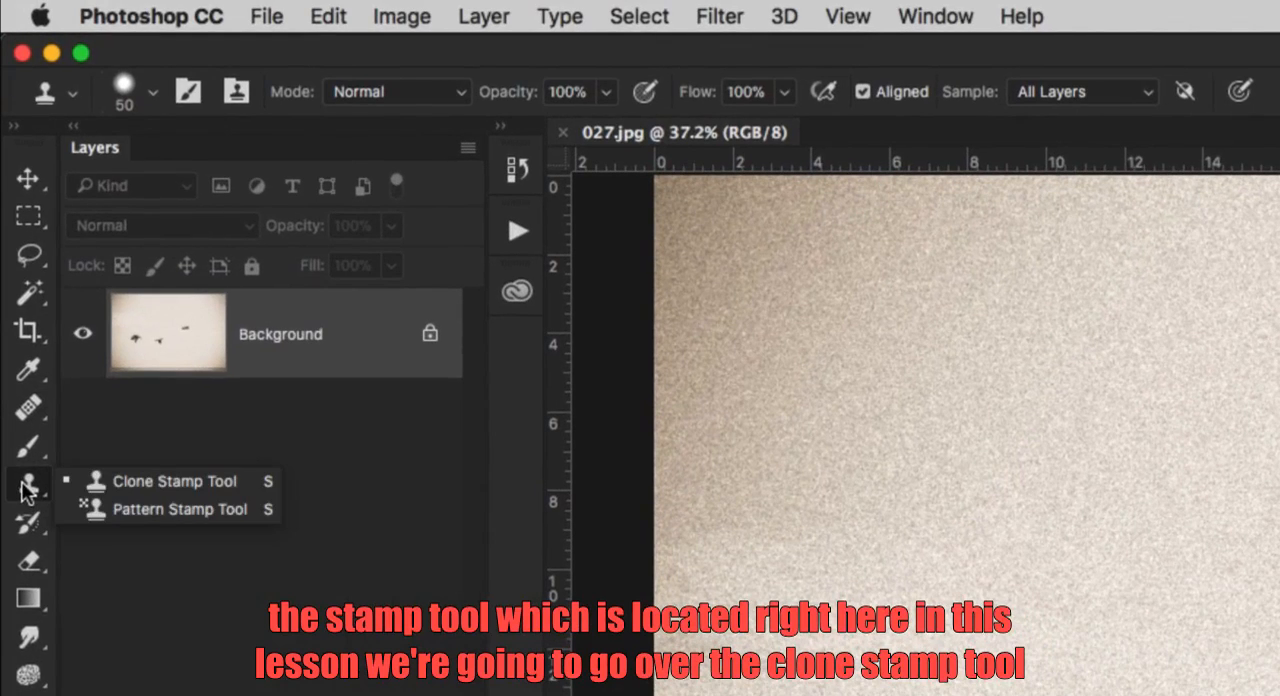
left_click(130, 483)
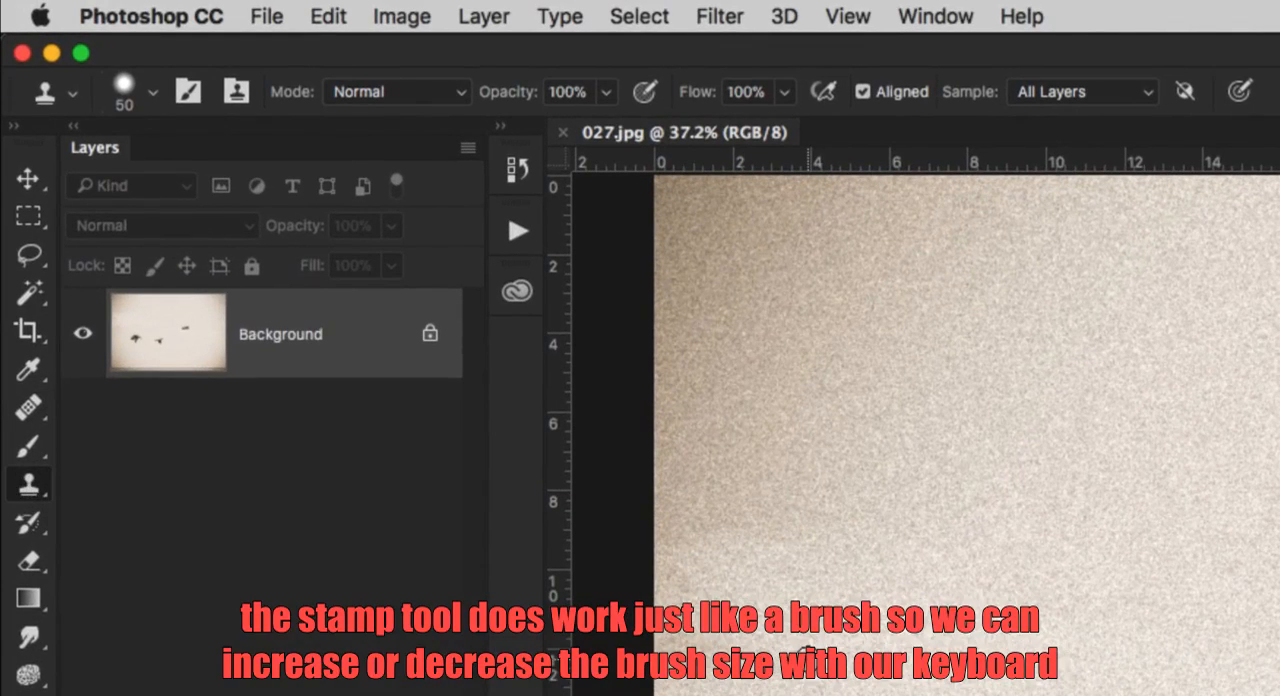
key("bracketright")
key("bracketright")
key("bracketright")
key("bracketright")
key("bracketright")
key("bracketright")
key("bracketright")
key("bracketright")
key("bracketright")
key("bracketright")
key("bracketright")
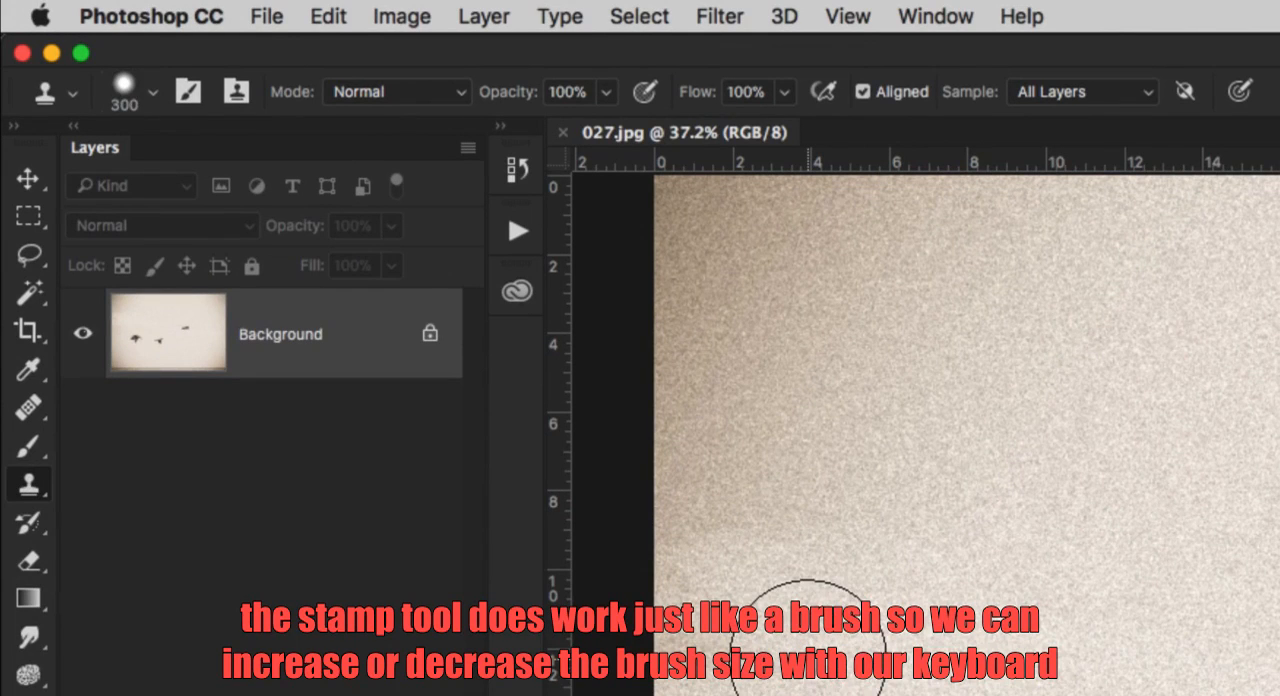
key("bracketright")
key("bracketright")
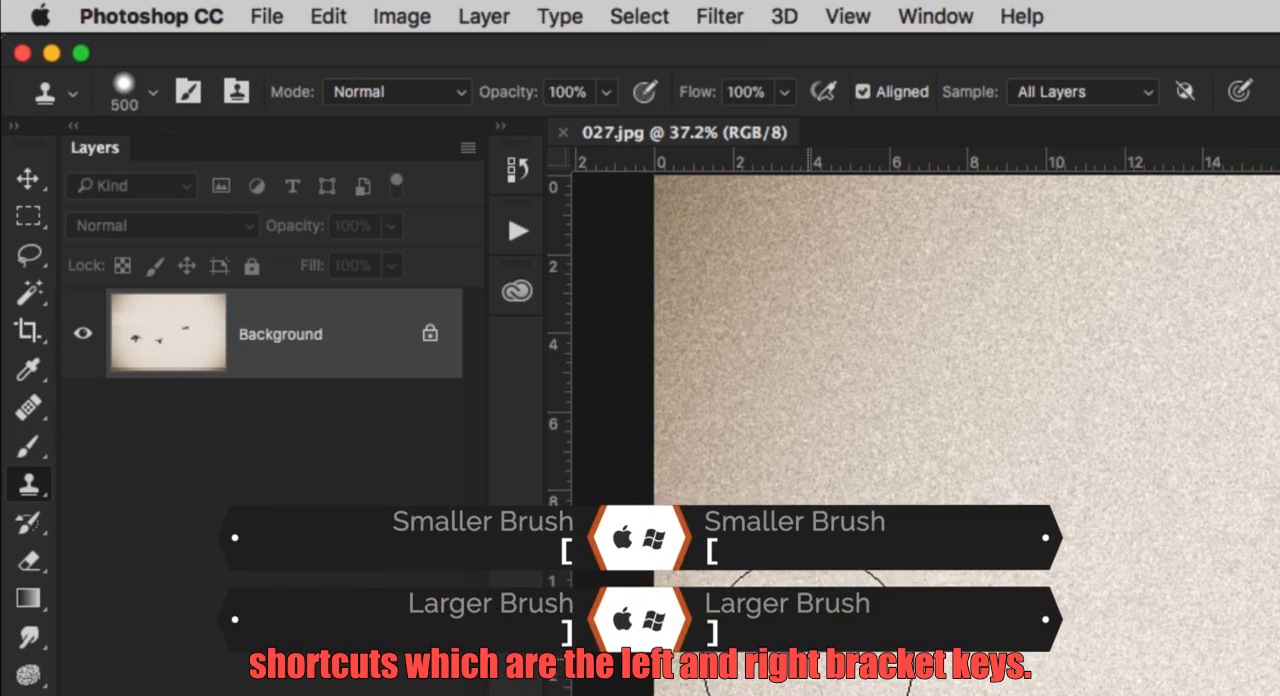
key("bracketleft")
key("bracketleft")
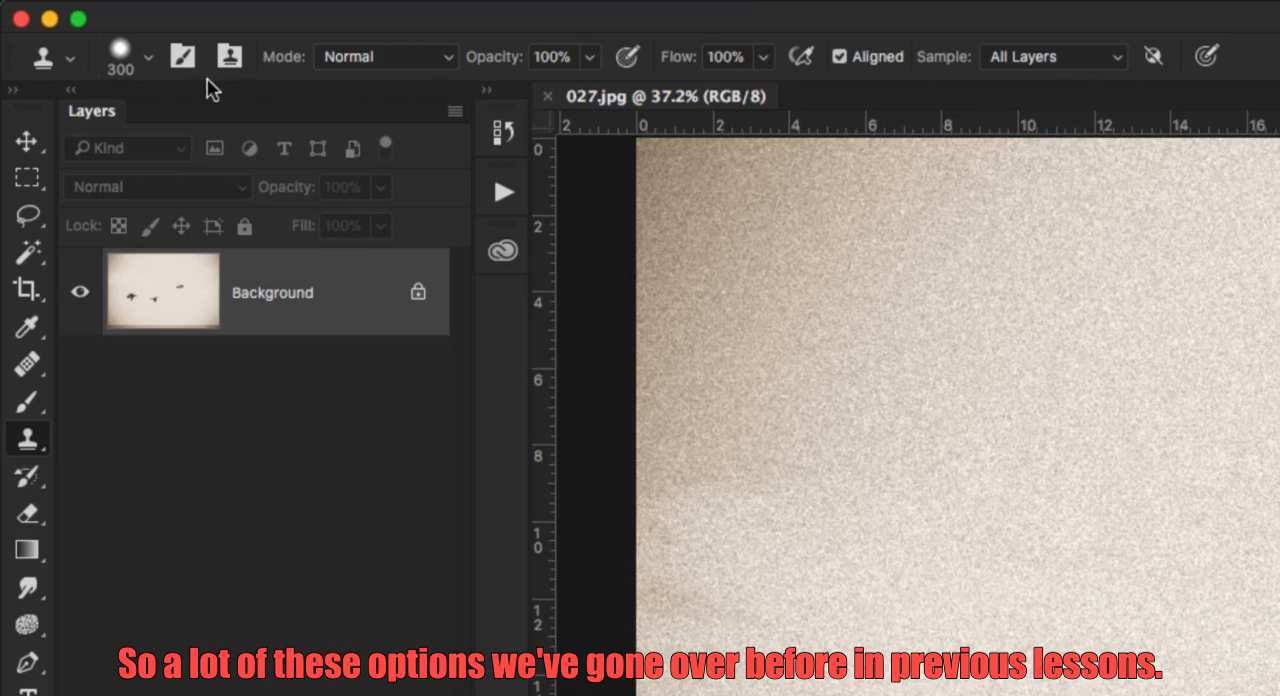
Turn off Current Tool Only in the Clone Stamp's tool preset picker, look over the full preset list and close it.
left_click(68, 60)
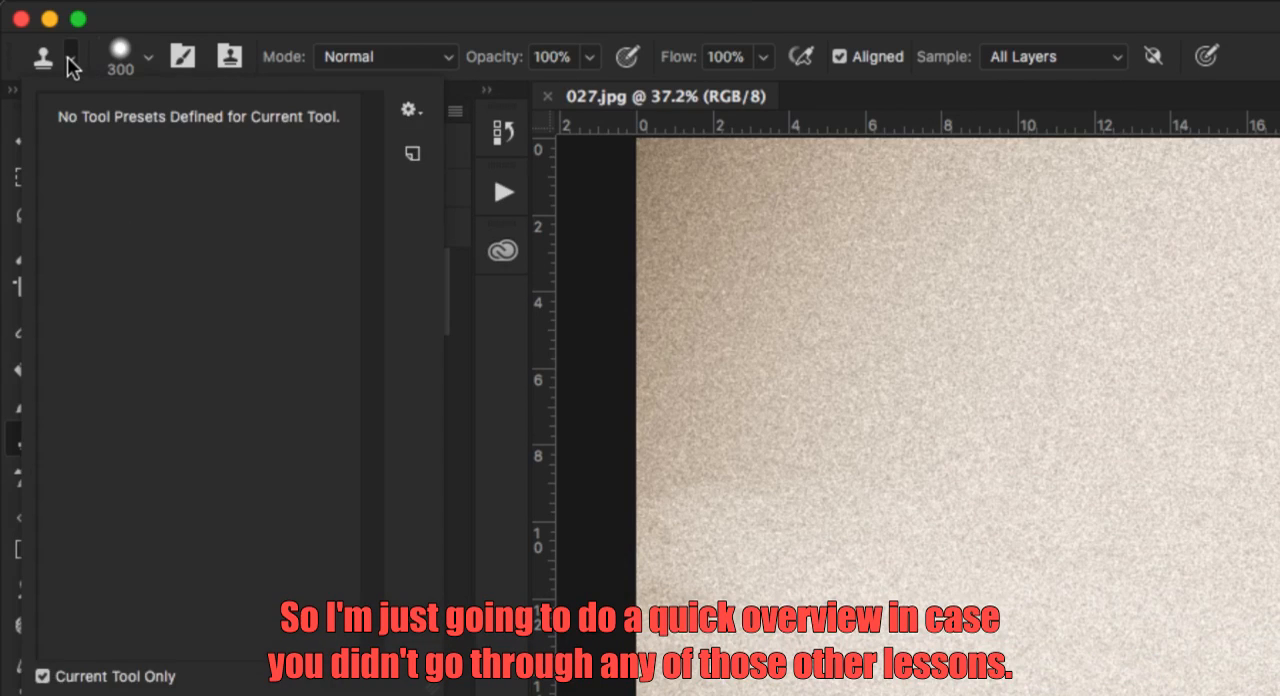
left_click(68, 60)
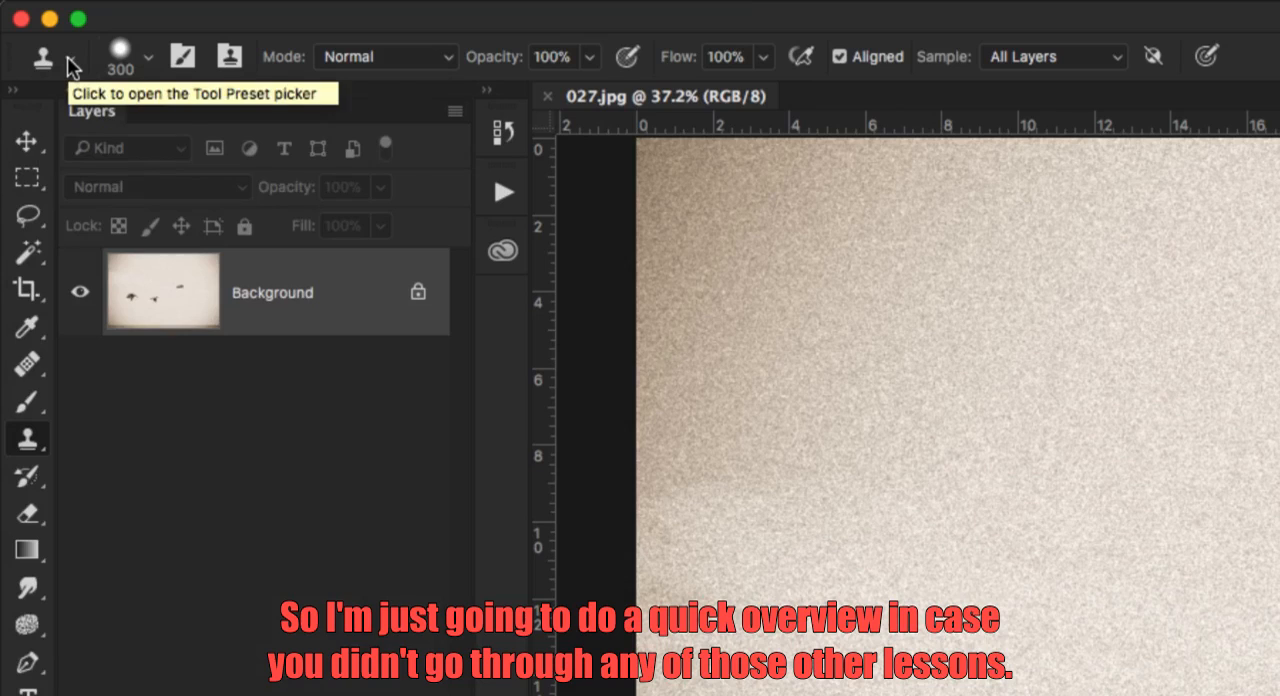
left_click(69, 62)
left_click(69, 62)
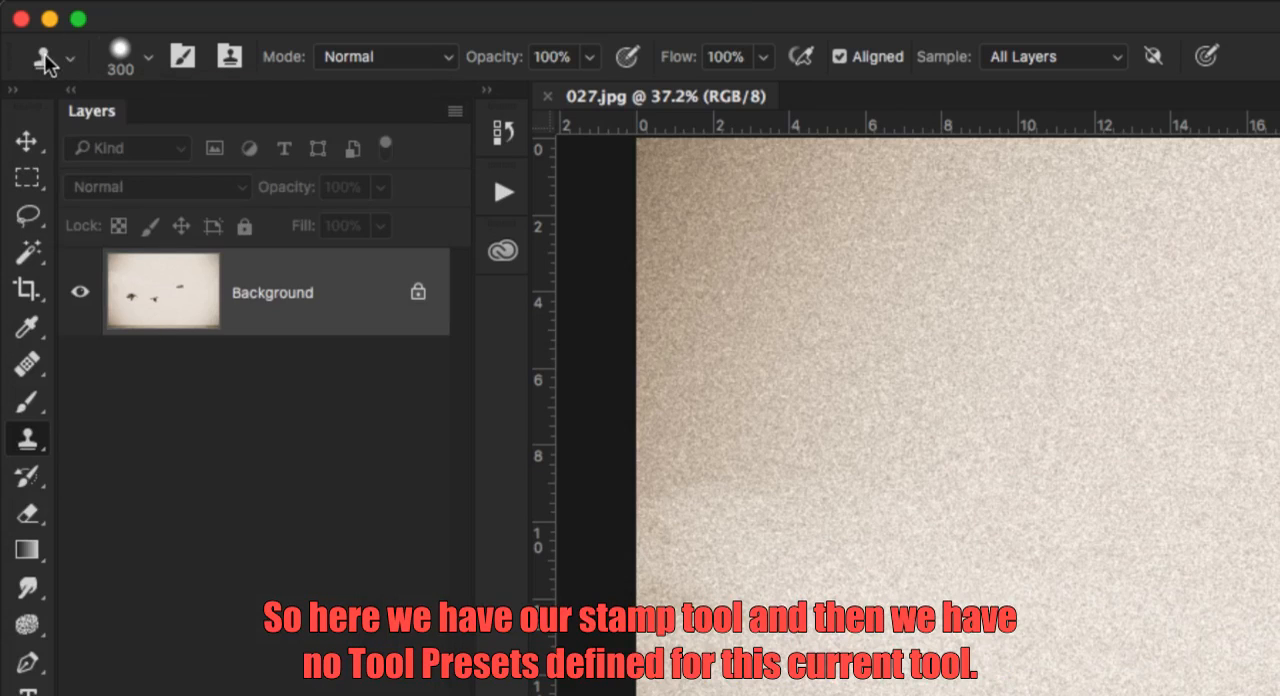
left_click(70, 58)
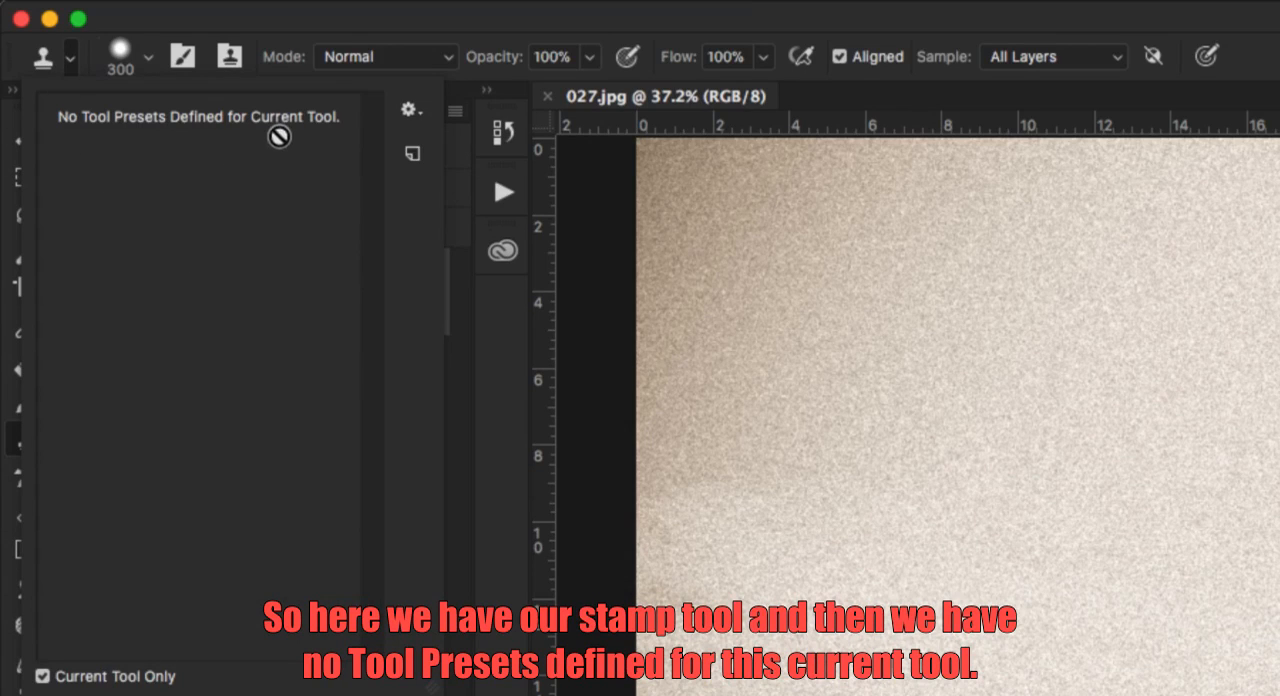
left_click(43, 677)
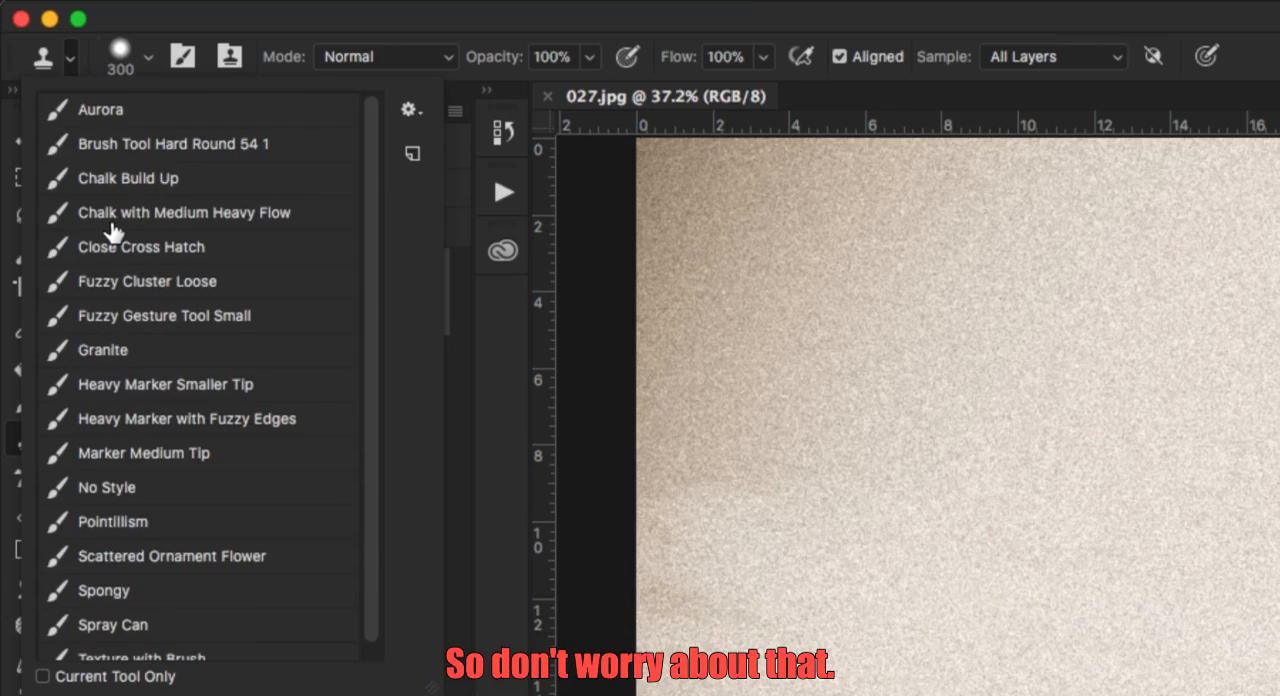
left_click(67, 62)
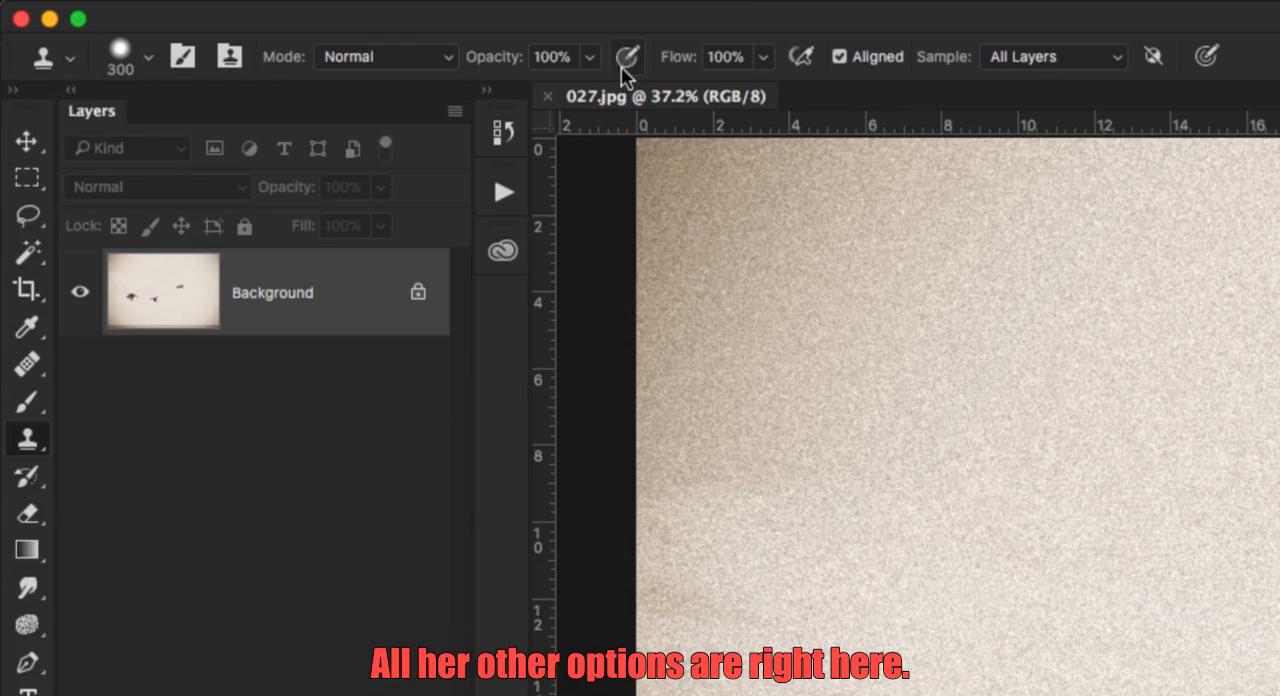
Look through the Clone Stamp's brush tips, size and hardness options.
left_click(150, 54)
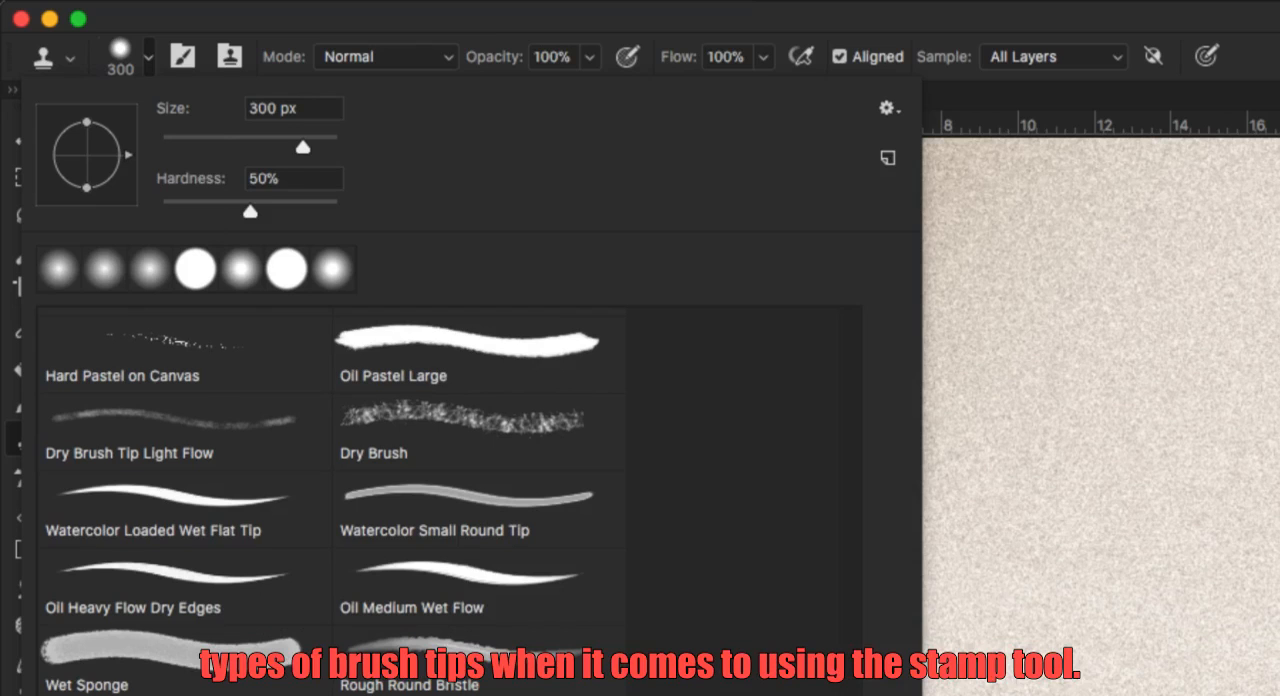
scroll(289, 434, "up", 10)
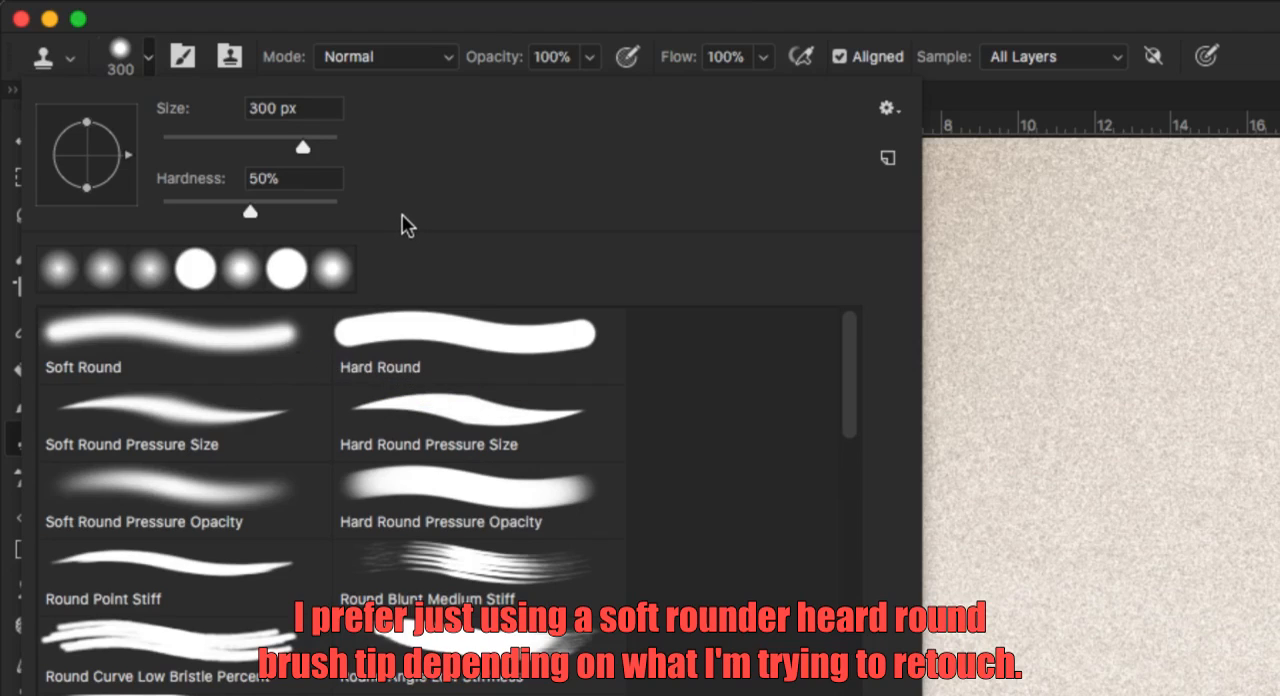
left_click(182, 58)
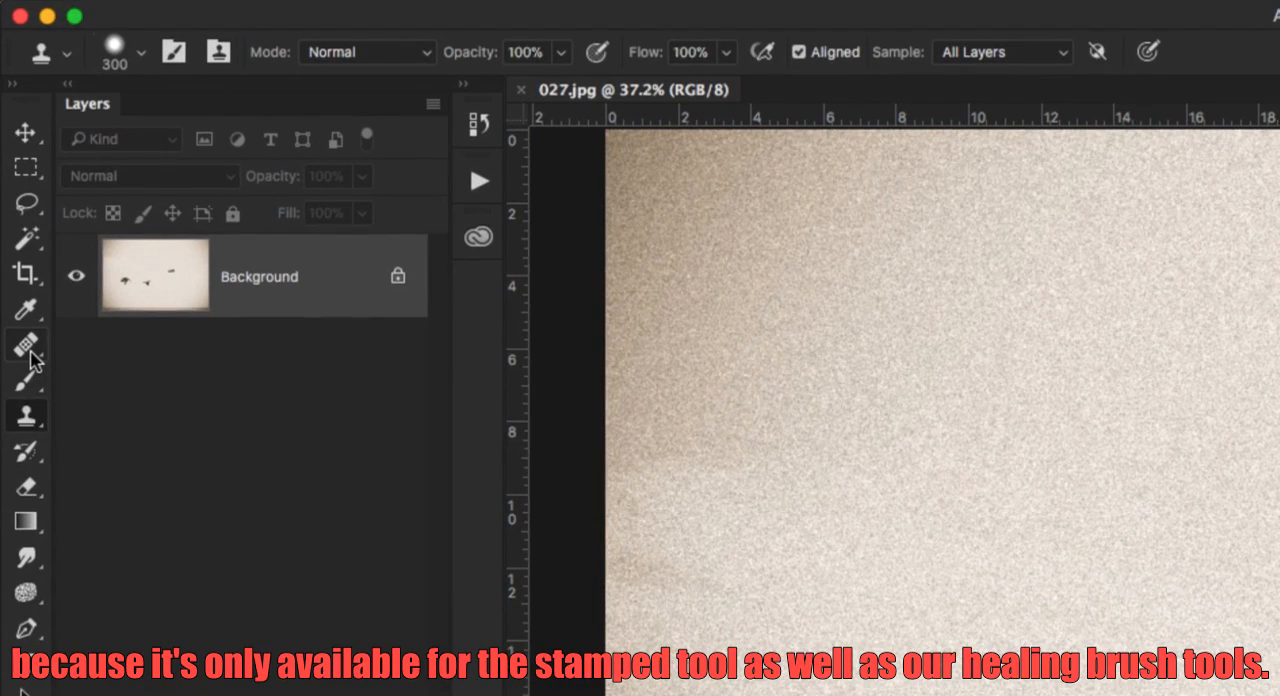
Choose the first clone source in the Clone Source panel and close the panel.
left_click(218, 55)
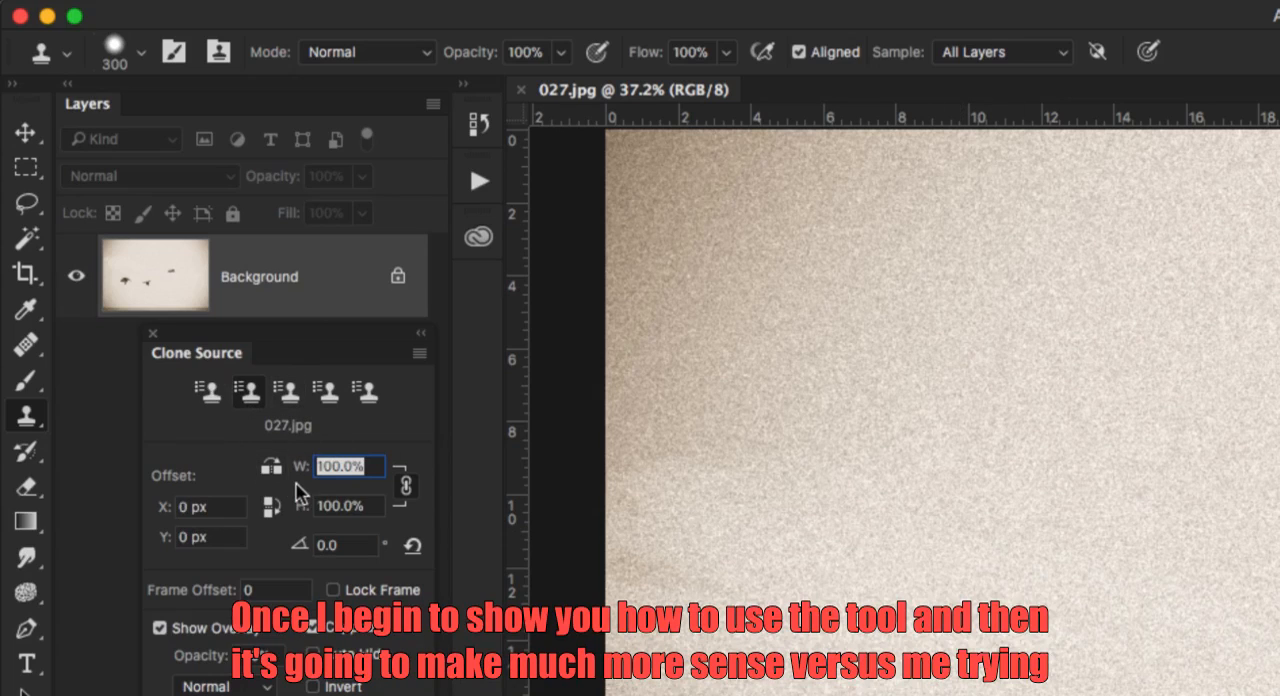
left_click(211, 393)
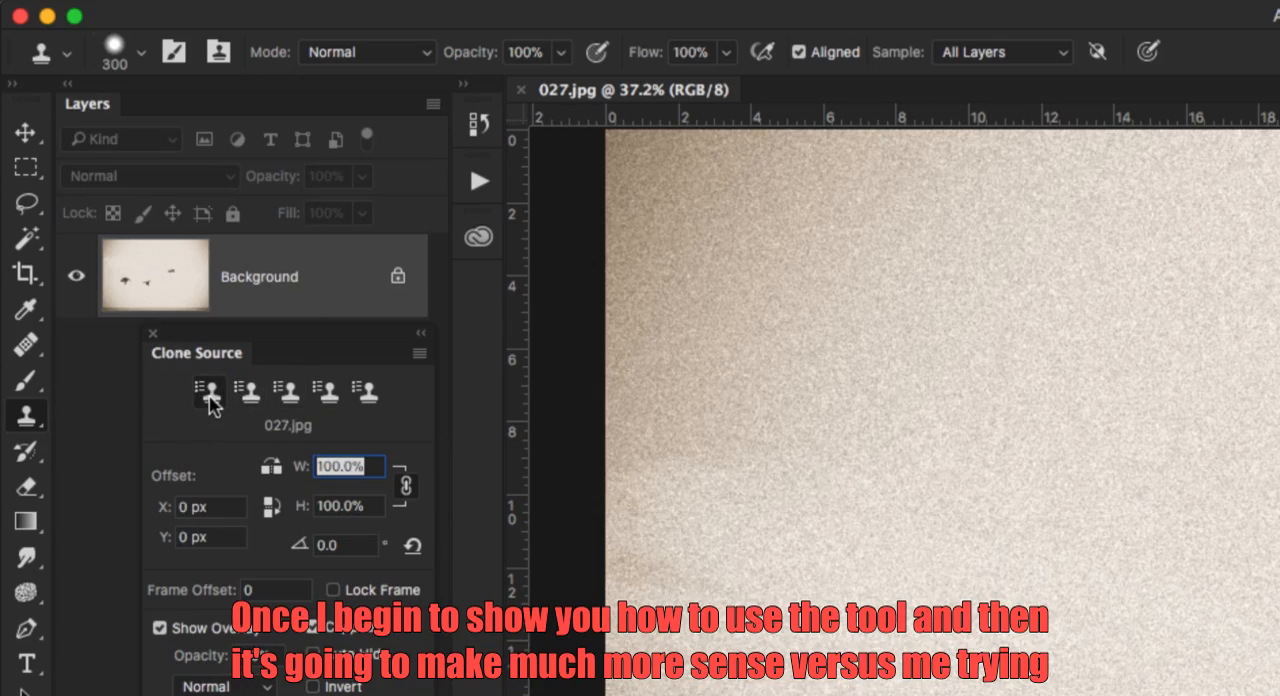
left_click(152, 334)
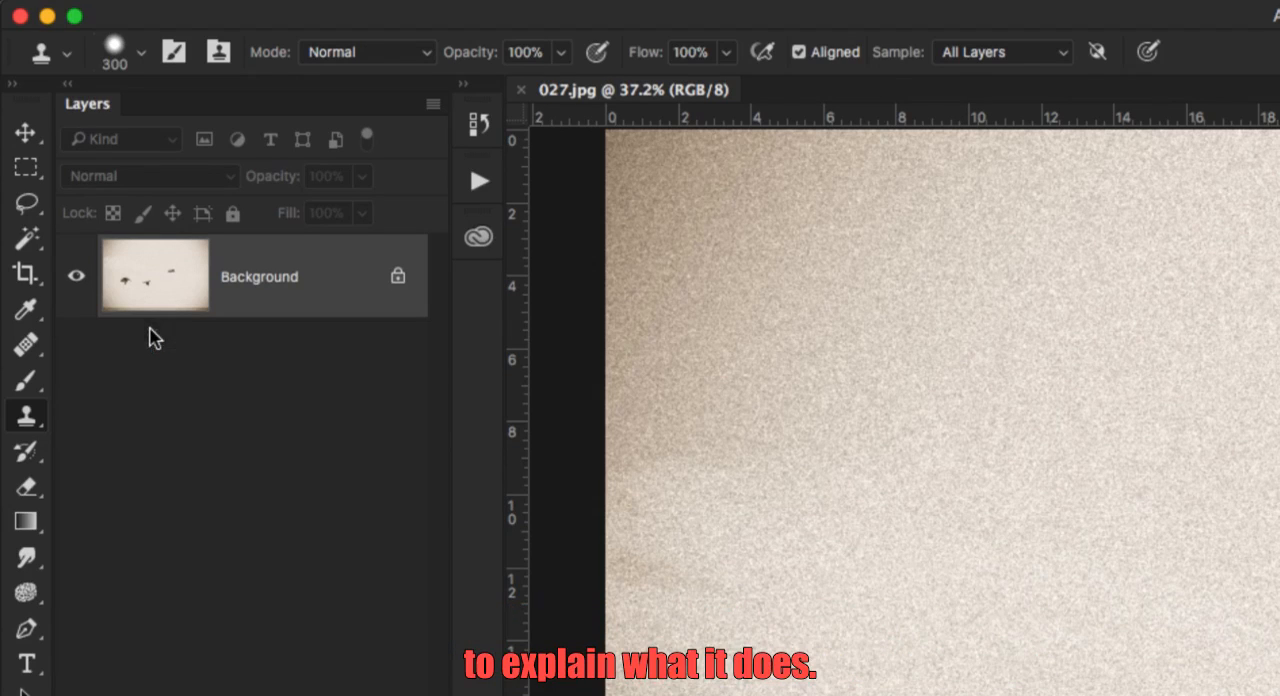
View the Clone Stamp's blending mode choices and keep Normal.
left_click(318, 57)
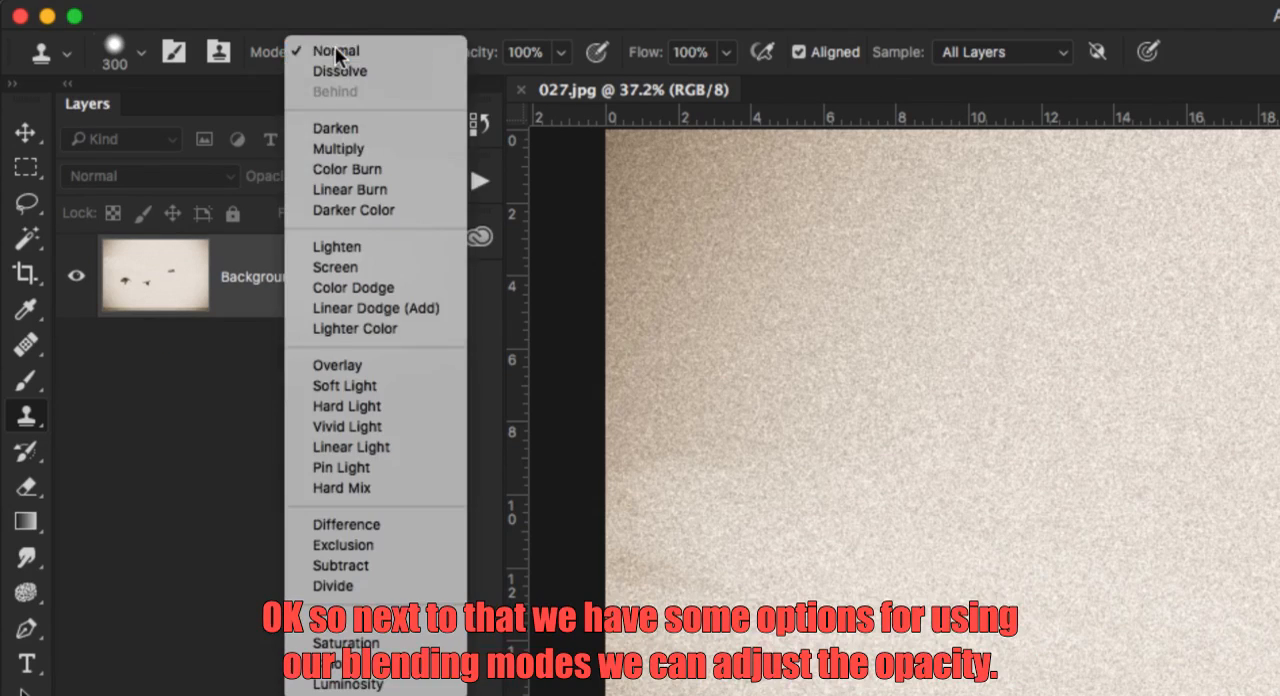
left_click(335, 48)
left_click(337, 56)
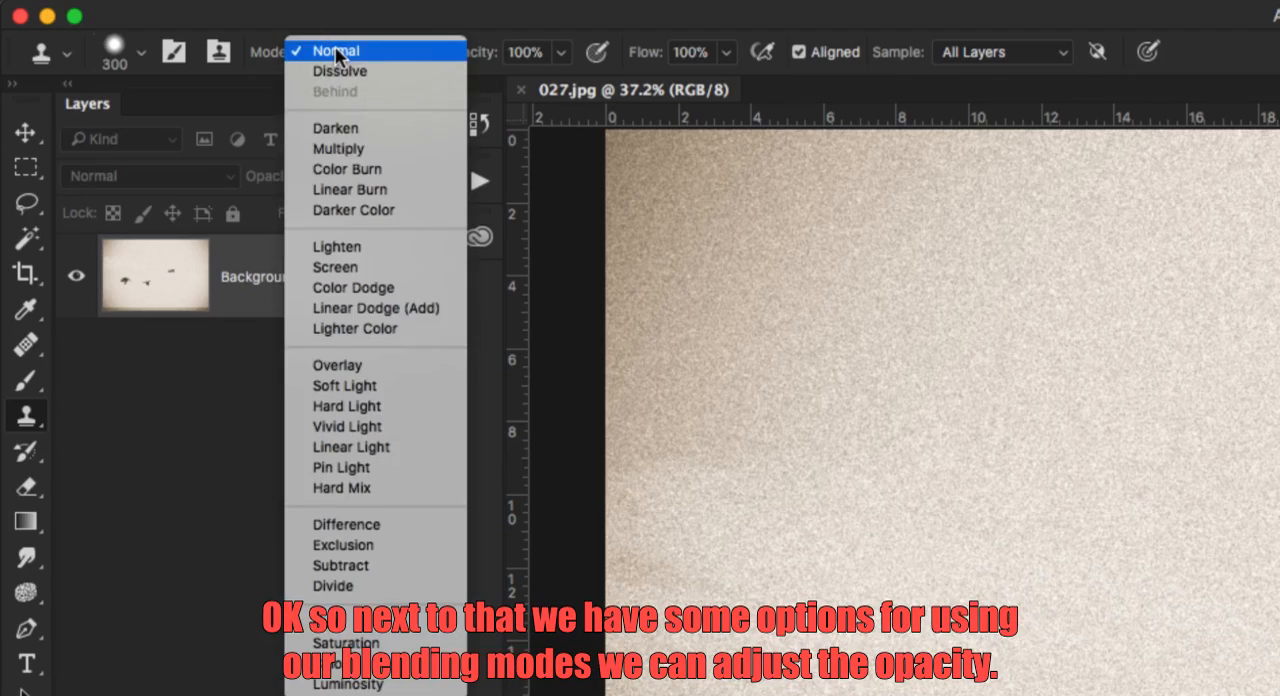
left_click(337, 54)
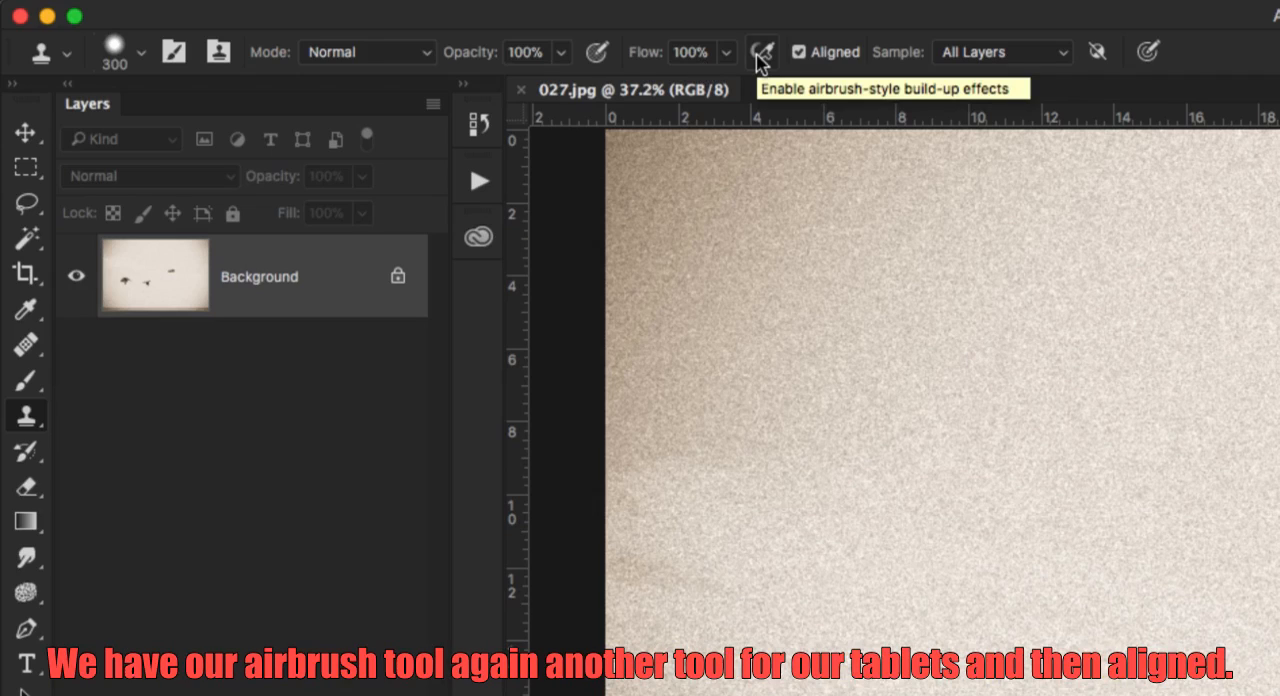
Toggle the Clone Stamp's Aligned option off and on again, and view the Sample choices, keeping All Layers.
left_click(800, 52)
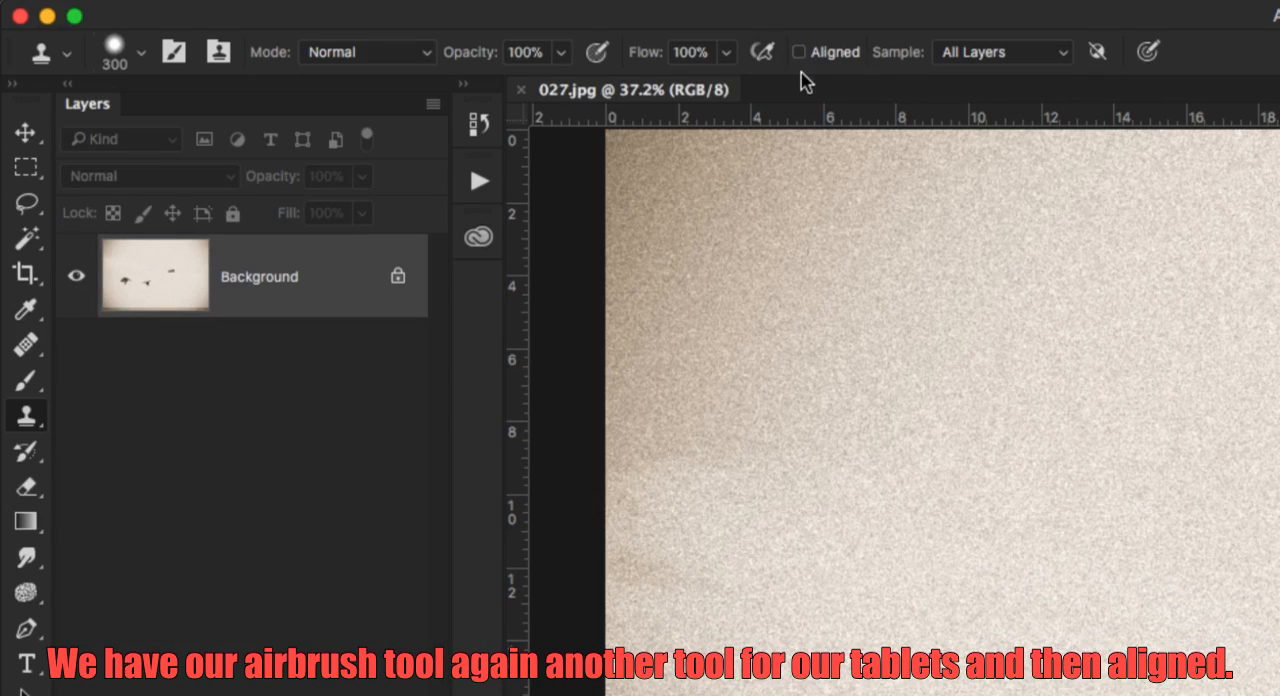
left_click(799, 53)
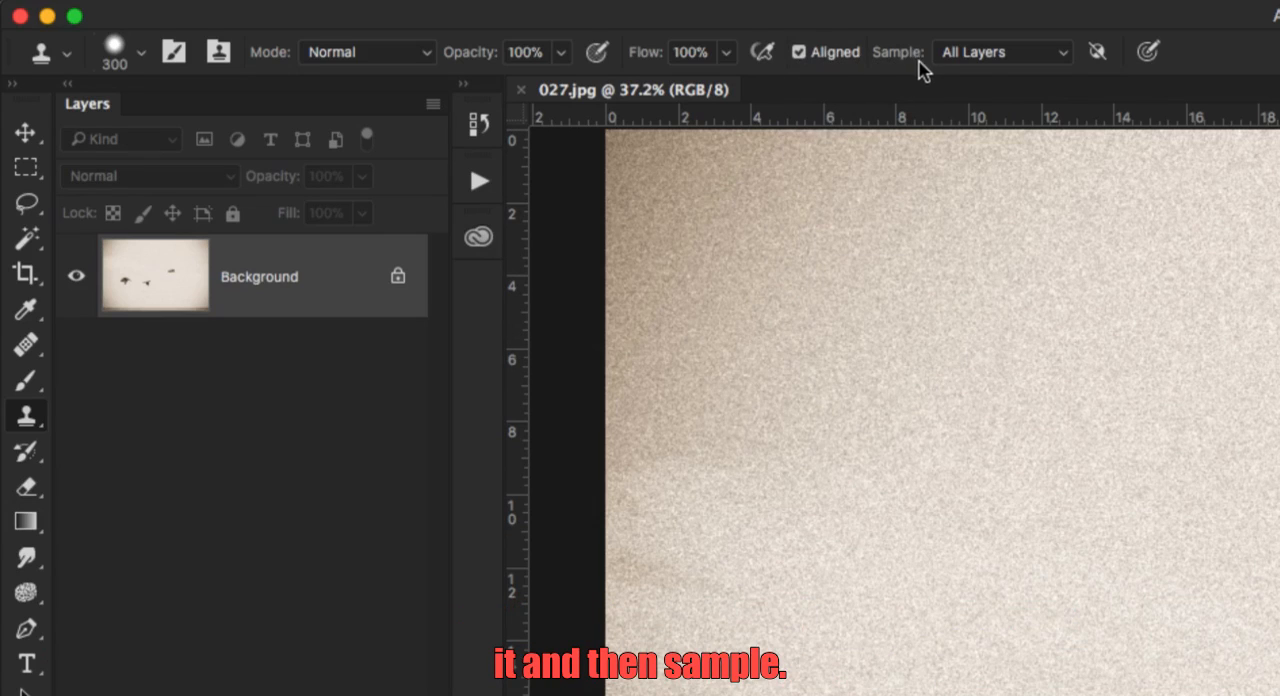
left_click(971, 52)
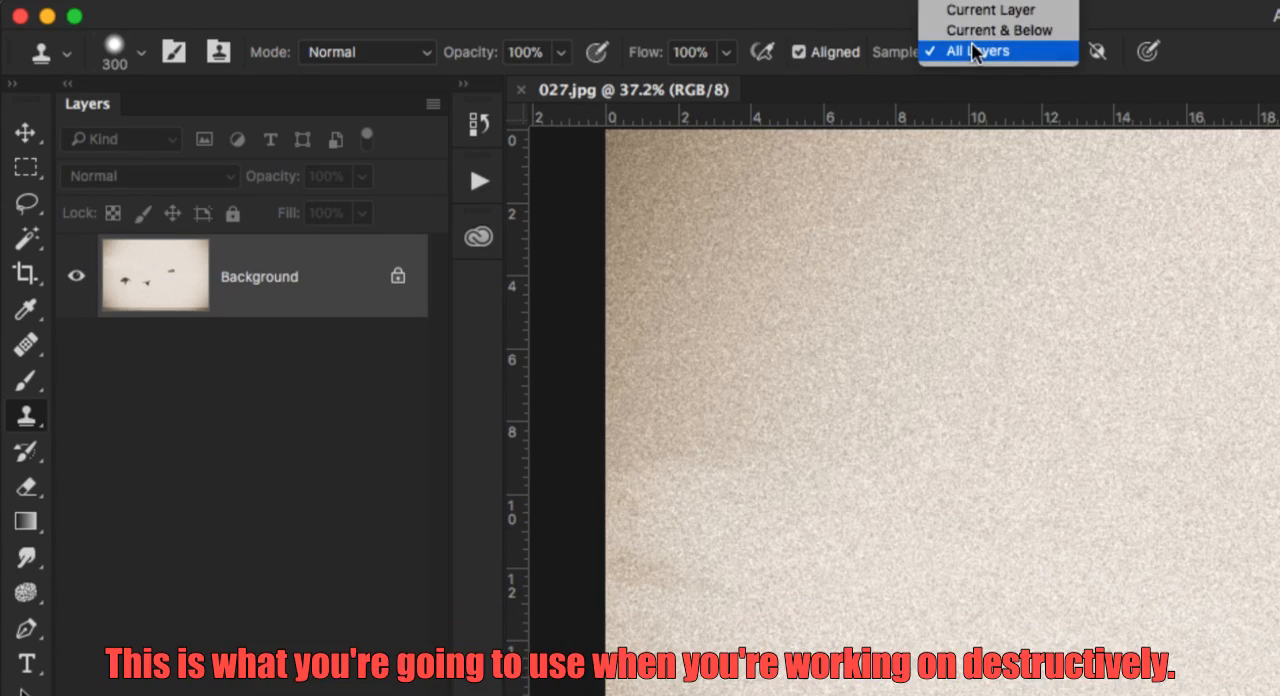
left_click(977, 51)
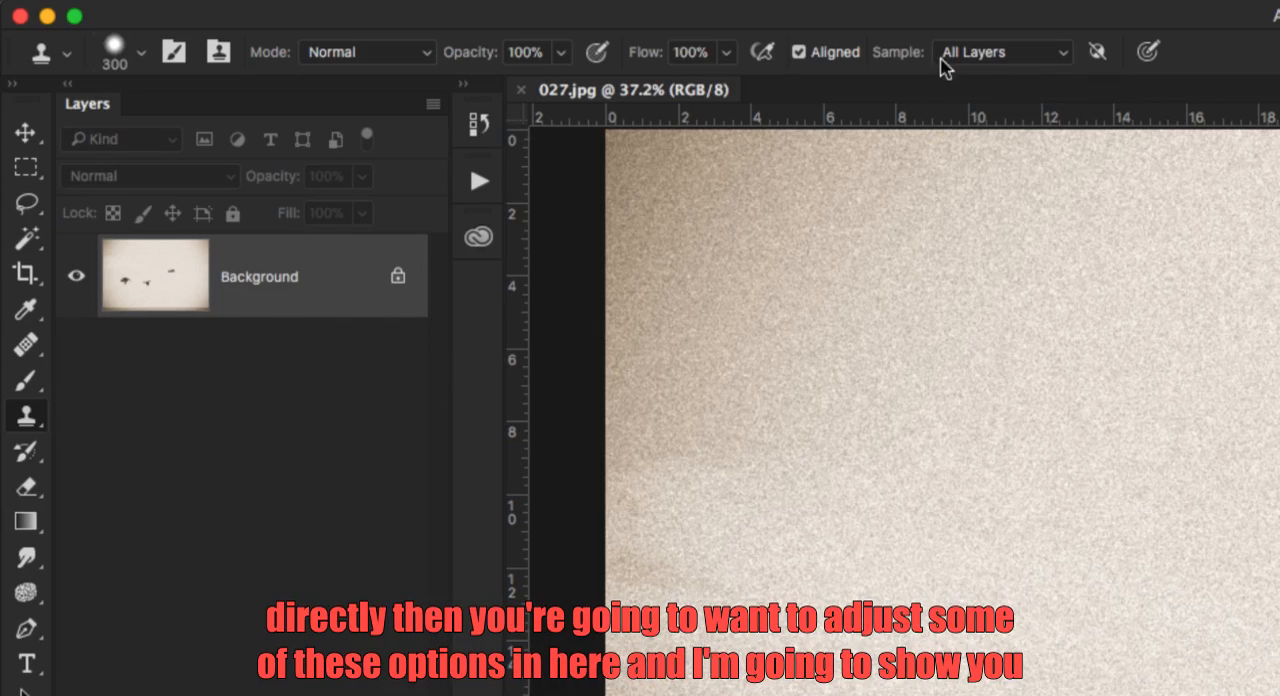
left_click(990, 56)
left_click(990, 56)
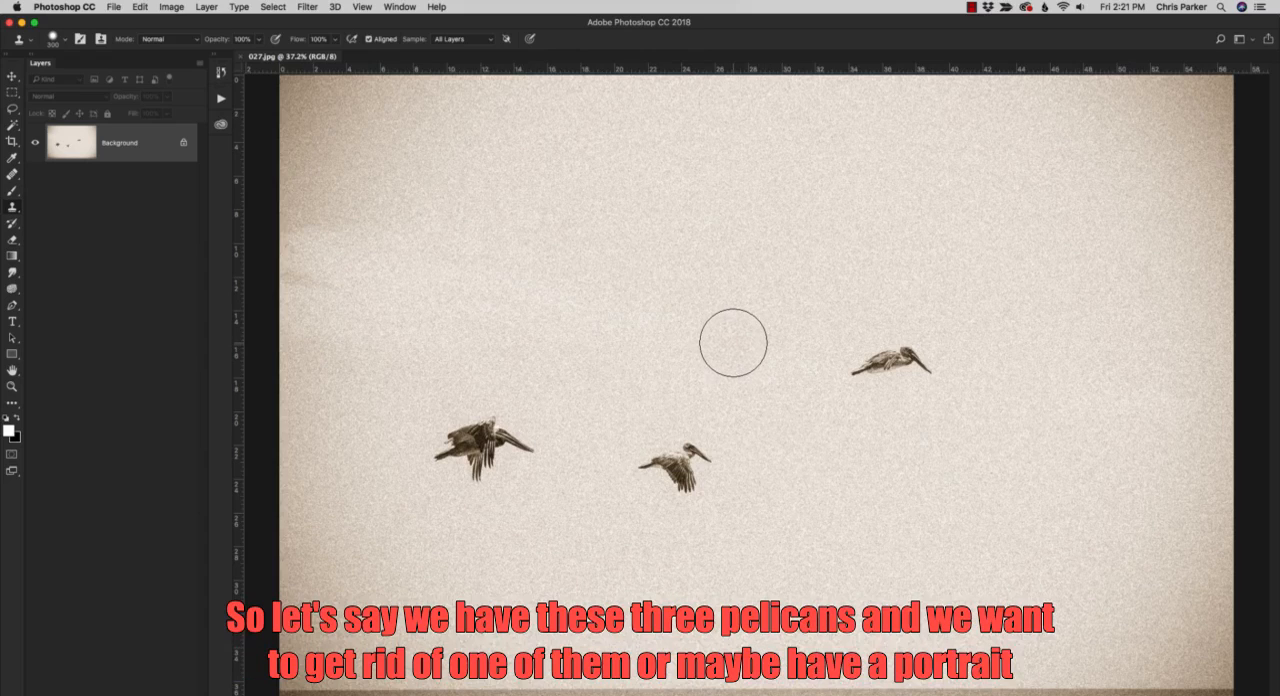
Sample the empty sky above the pelicans with the Clone Stamp and paint it over the middle pelican to remove it.
left_click_drag(691, 540, 680, 471)
key("super+z")
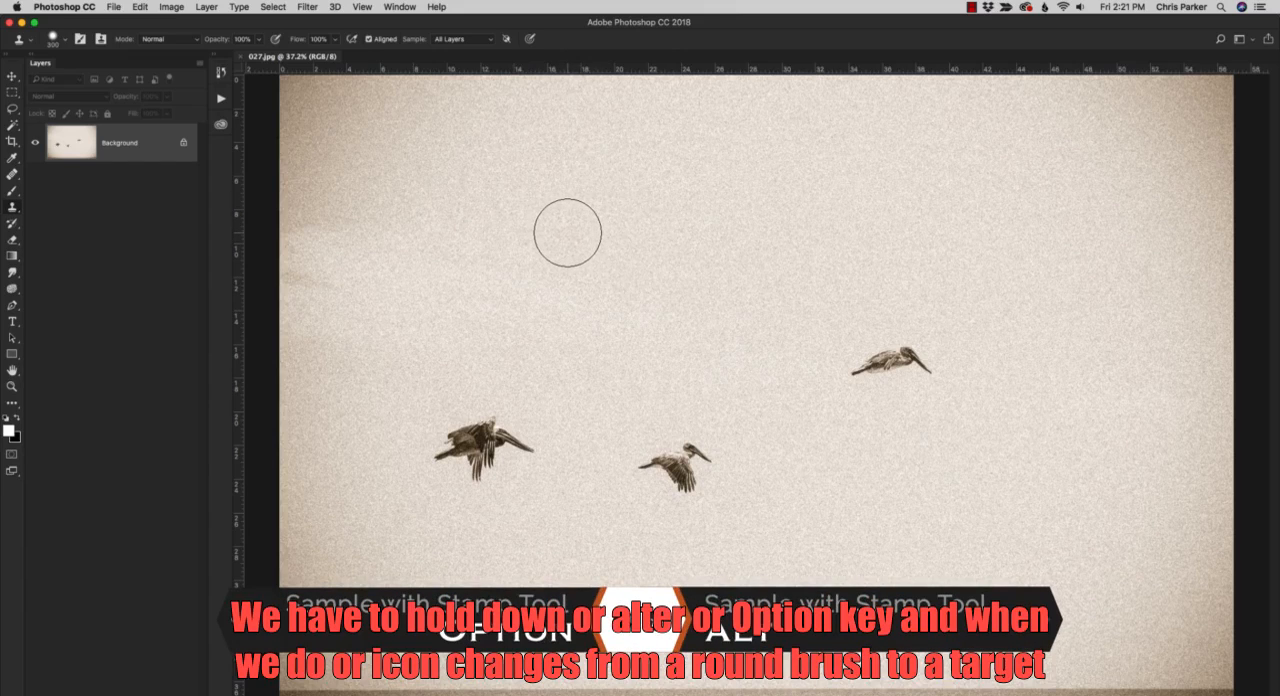
key("alt")
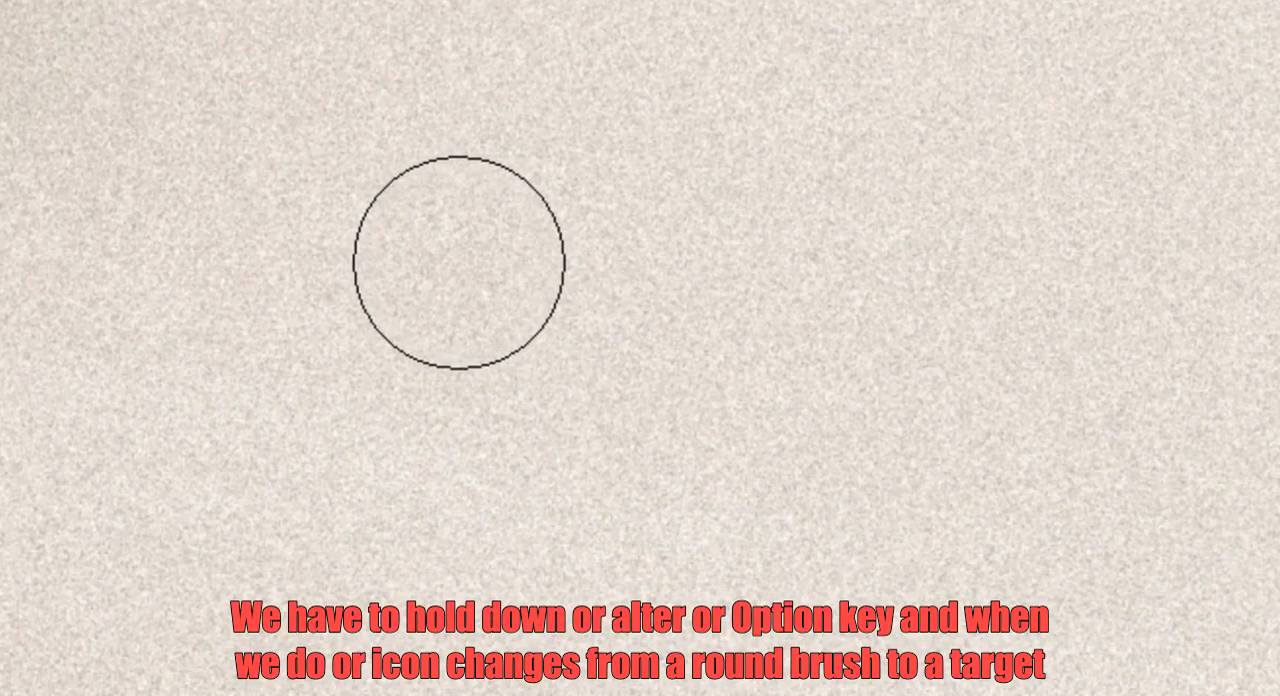
key("alt")
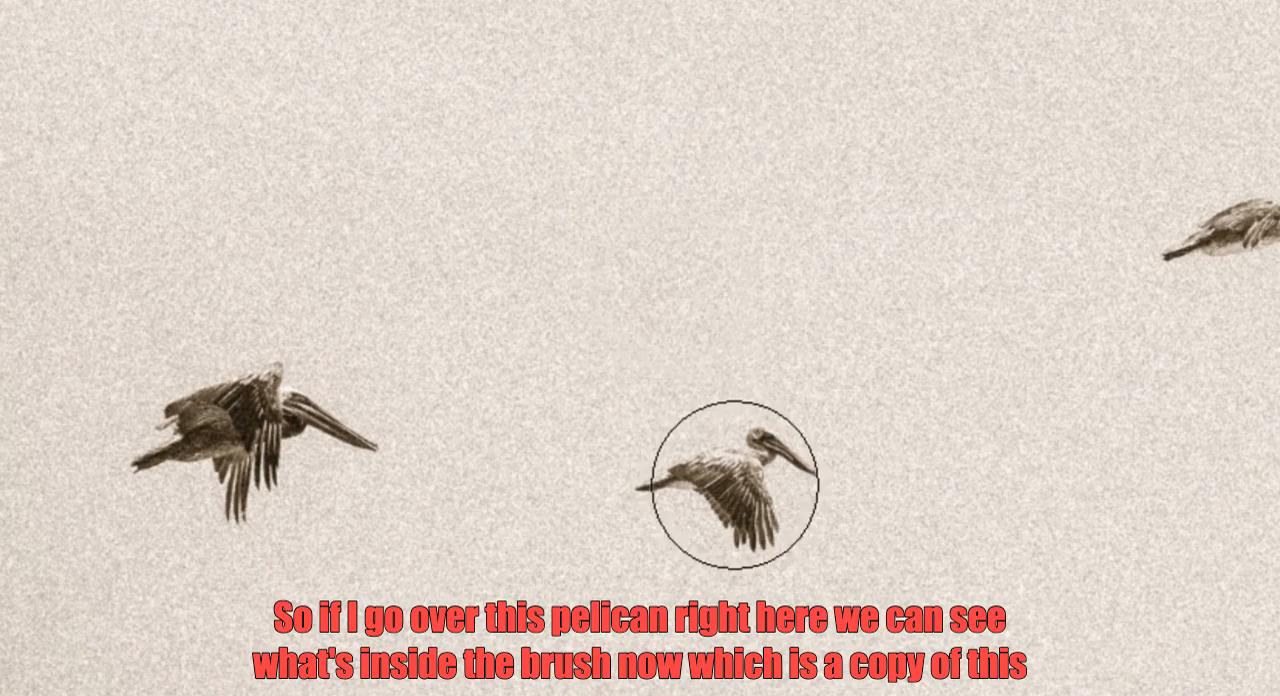
mouse_move(734, 486)
left_mouse_down()
mouse_move(769, 441)
mouse_move(723, 466)
left_mouse_up()
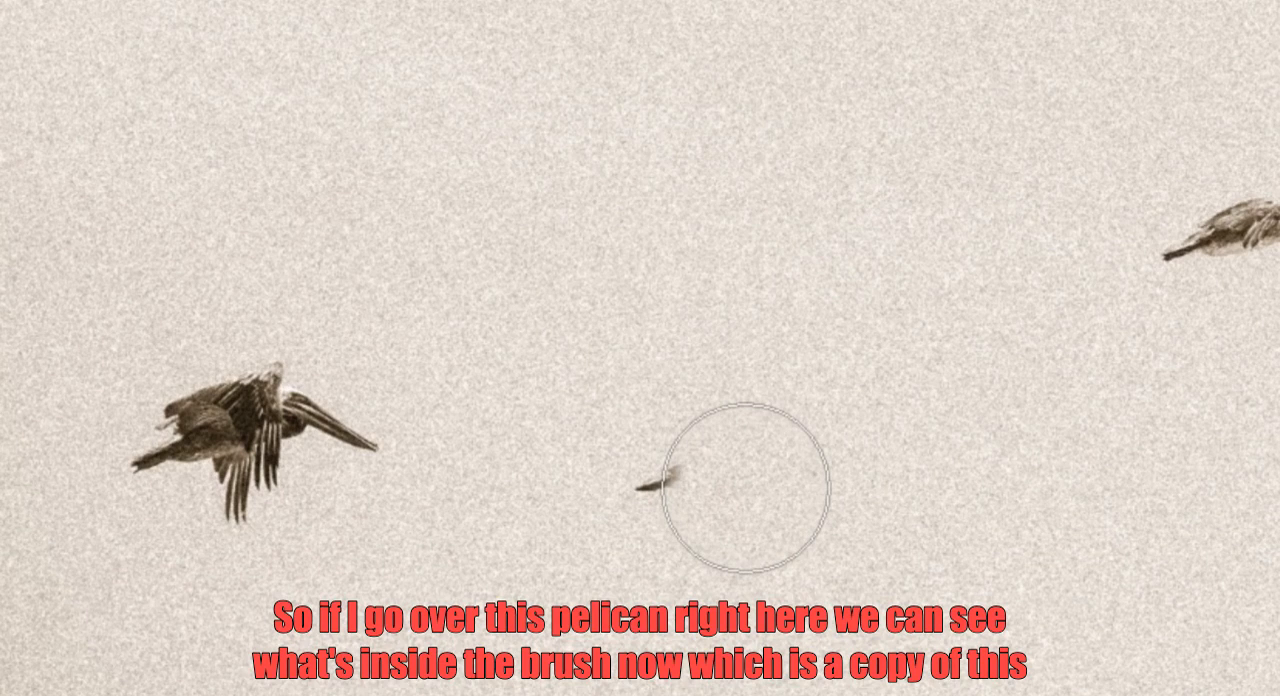
key("ctrl+z")
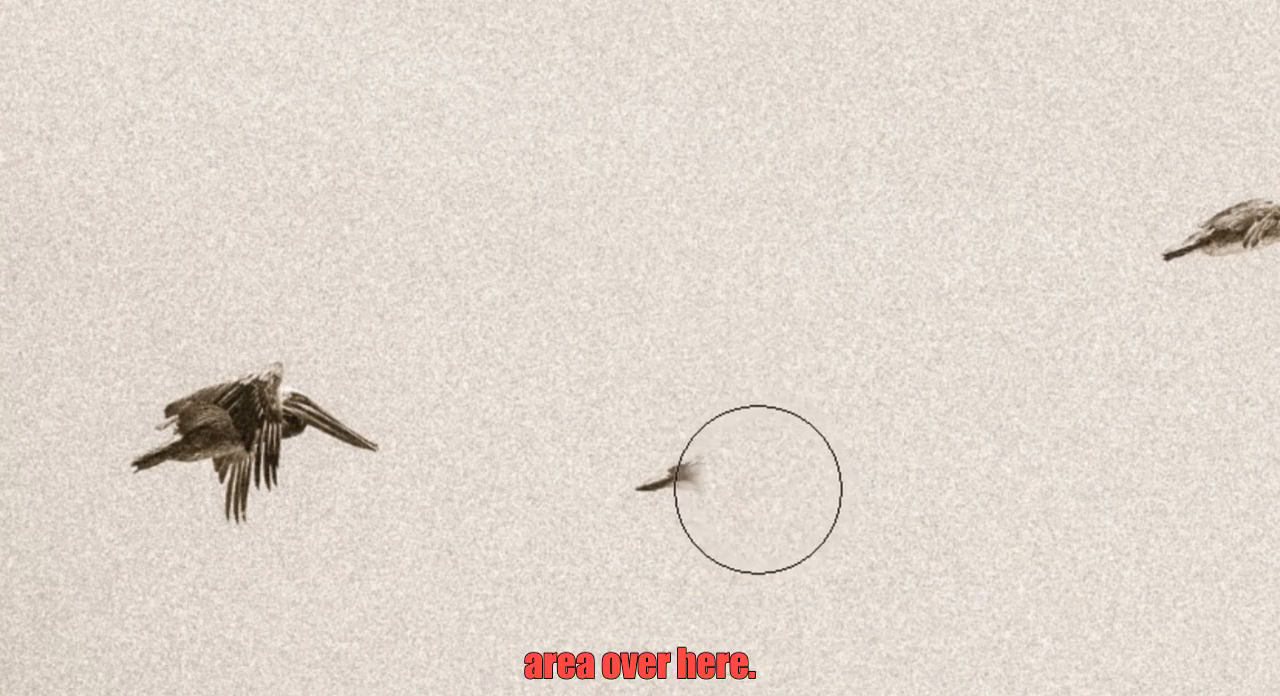
mouse_move(758, 490)
left_mouse_down()
mouse_move(746, 438)
mouse_move(772, 479)
mouse_move(676, 483)
left_mouse_up()
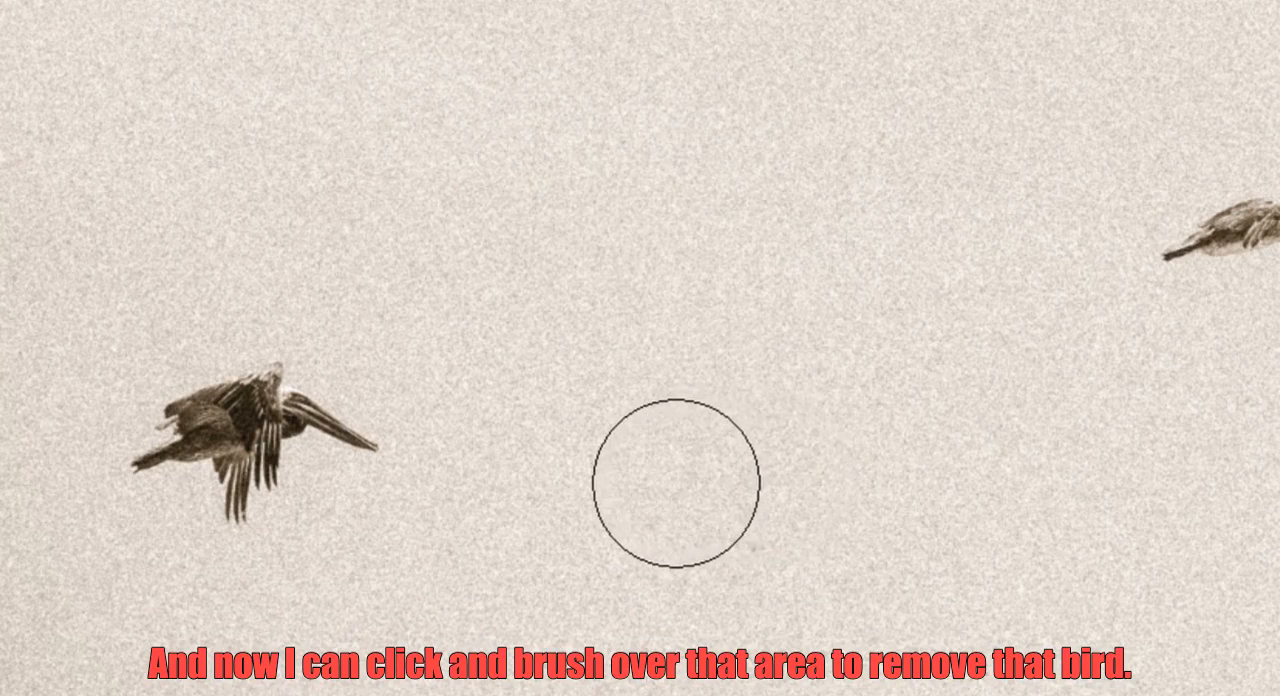
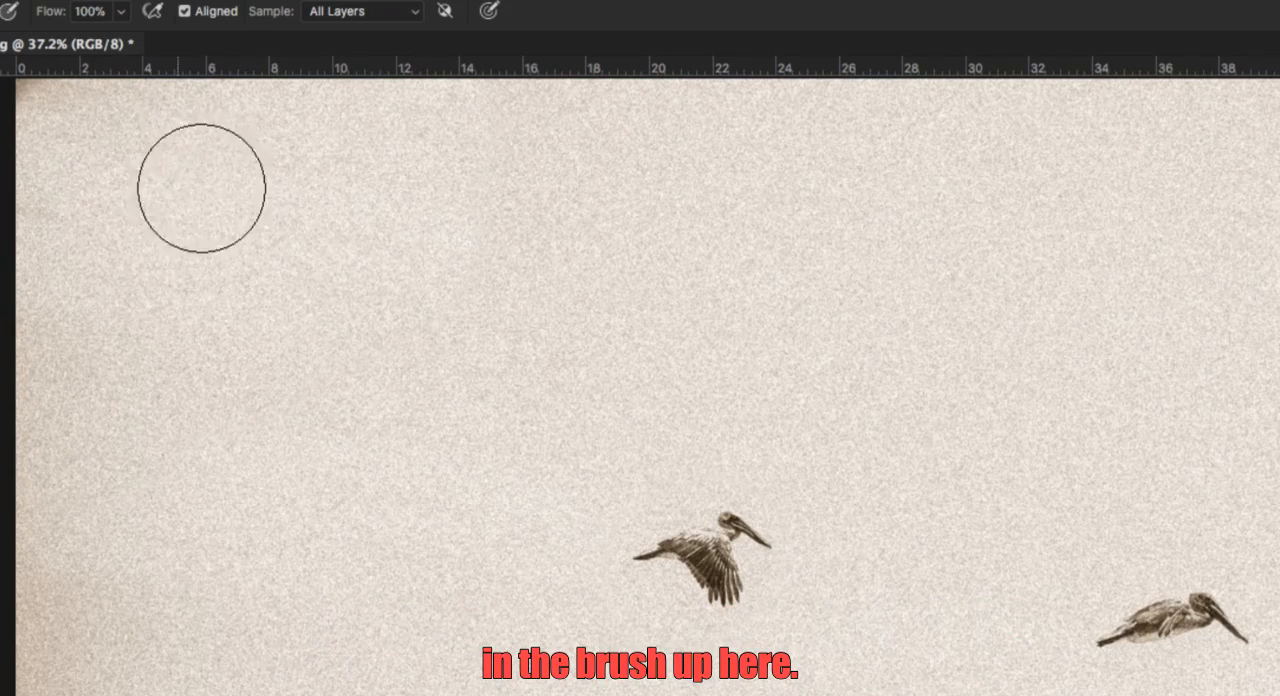
Undo and redo the Clone Stamp stroke over the photo's upper-left corner to compare, and leave it undone.
key("super+z")
key("super+shift+z")
key("super+z")
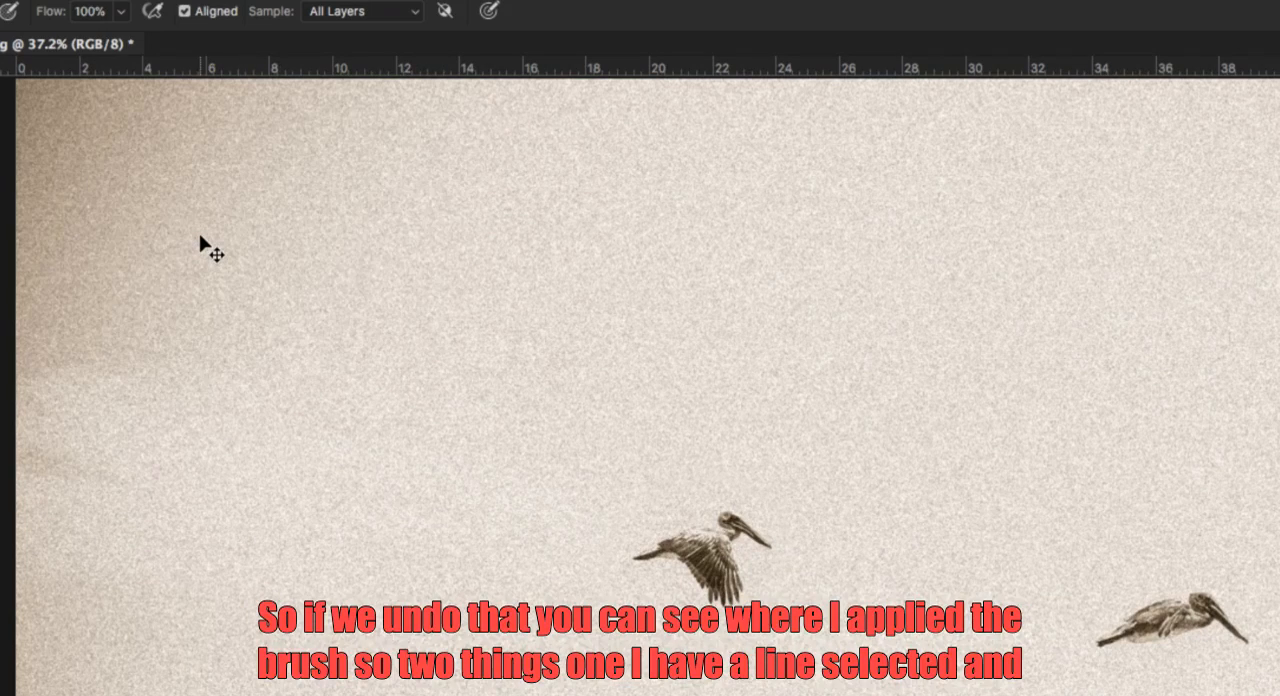
key("super+shift+z")
key("super+z")
key("super+shift+z")
key("super+z")
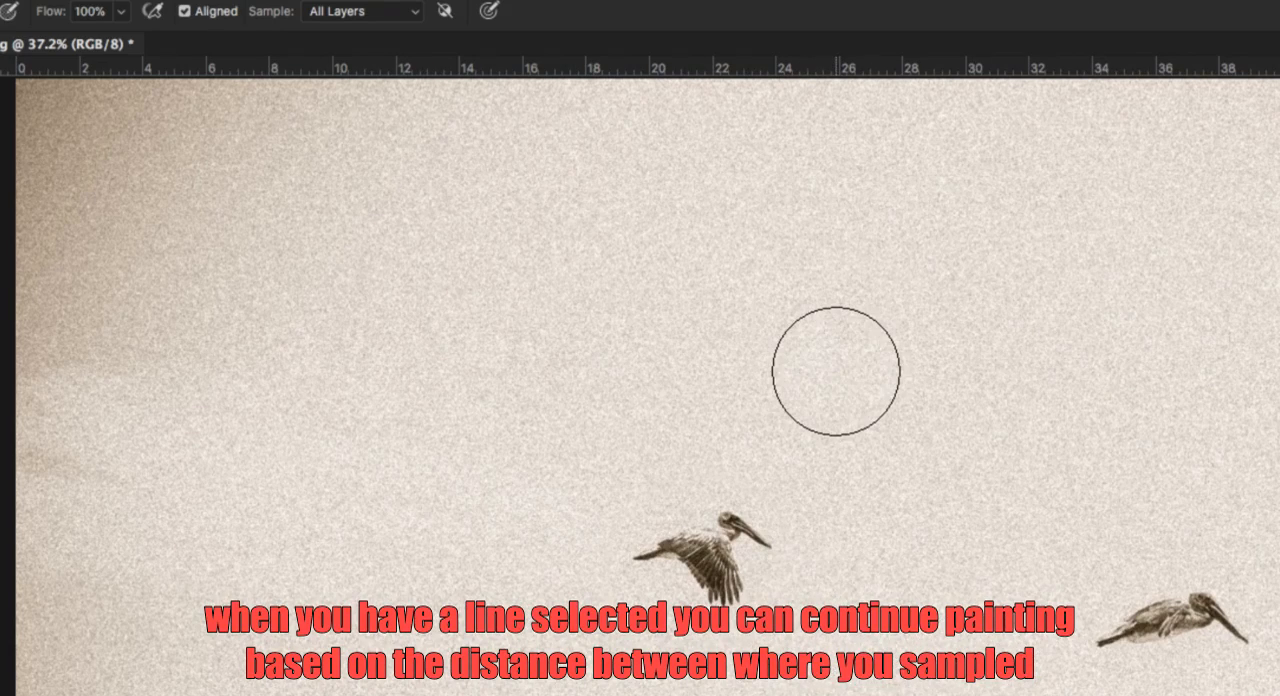
Sample the rightmost pelican with Aligned on and paint a copy of it in the photo's upper-right corner.
left_click_drag(610, 292, 589, 273)
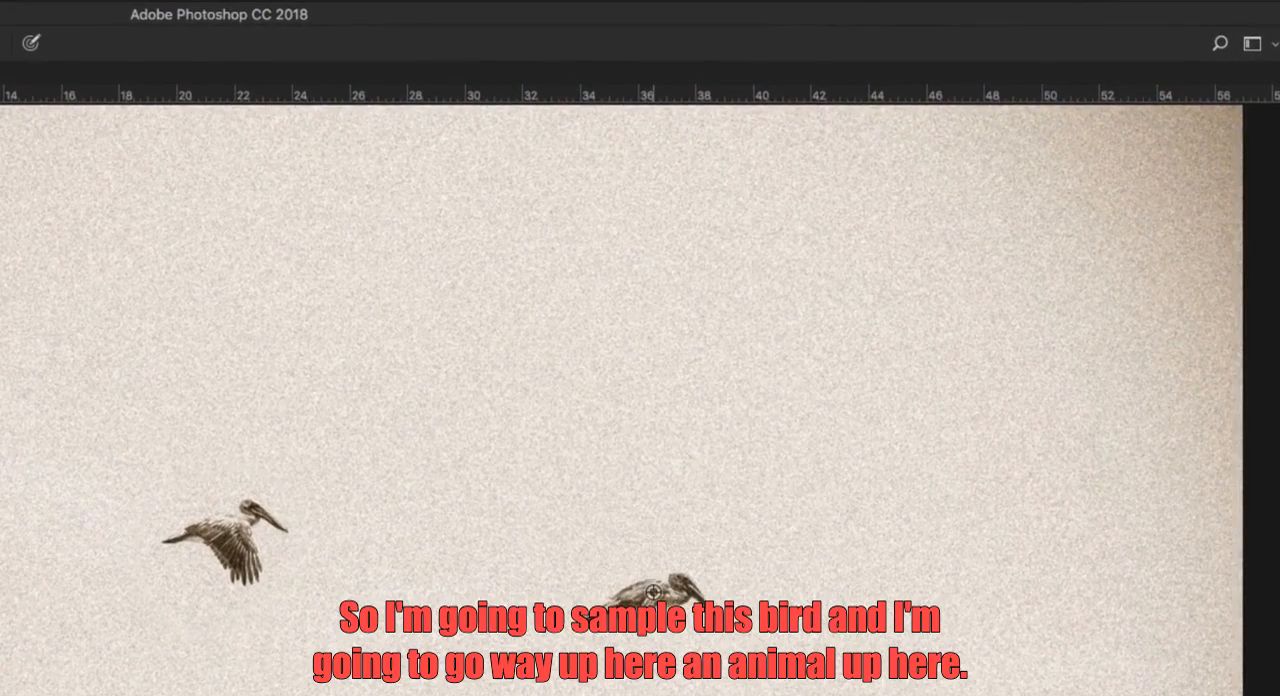
left_click(655, 596, "alt")
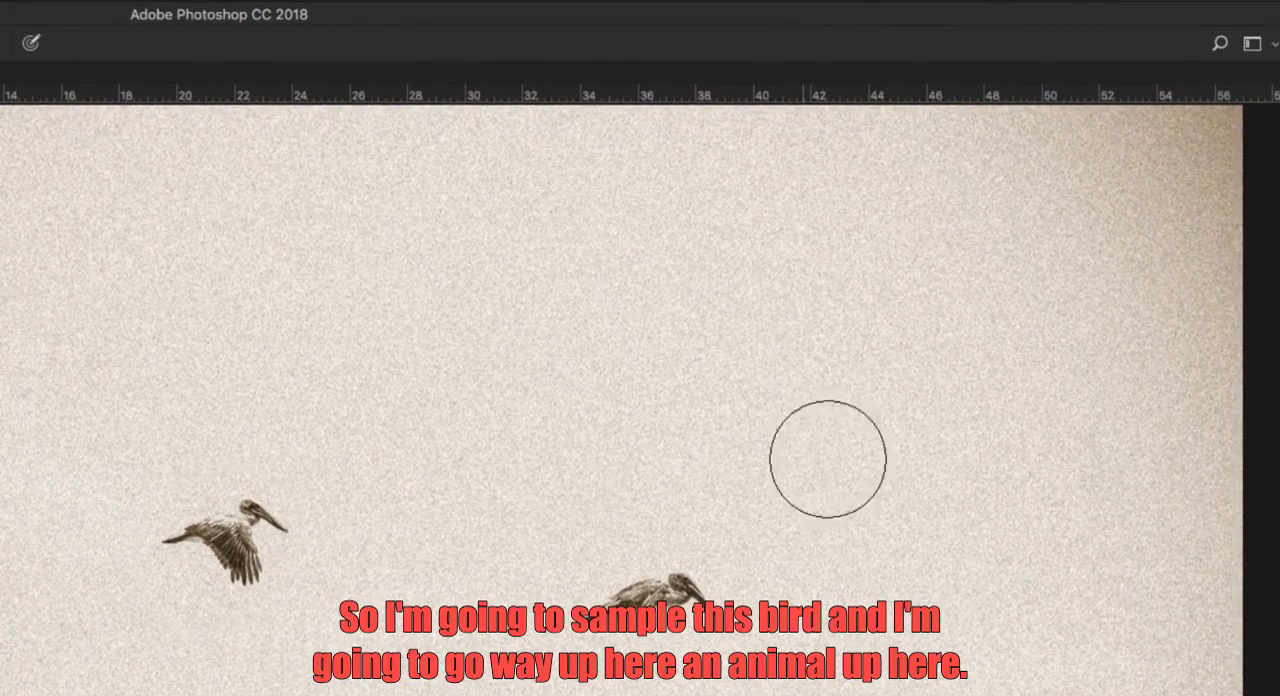
left_click(1103, 172)
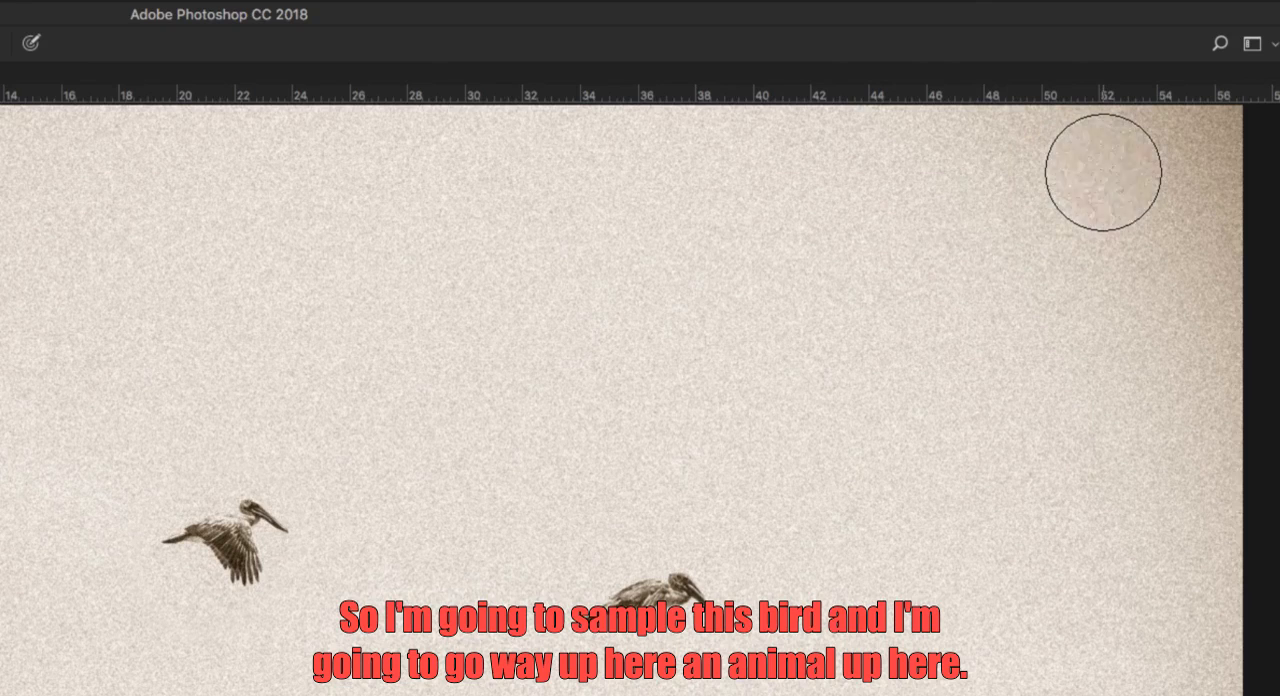
mouse_move(1103, 172)
left_mouse_down()
mouse_move(1014, 177)
mouse_move(1083, 166)
mouse_move(1072, 191)
mouse_move(1100, 177)
mouse_move(1071, 223)
mouse_move(1078, 178)
mouse_move(1043, 189)
mouse_move(1071, 234)
mouse_move(1115, 235)
mouse_move(1090, 191)
mouse_move(1108, 208)
left_mouse_up()
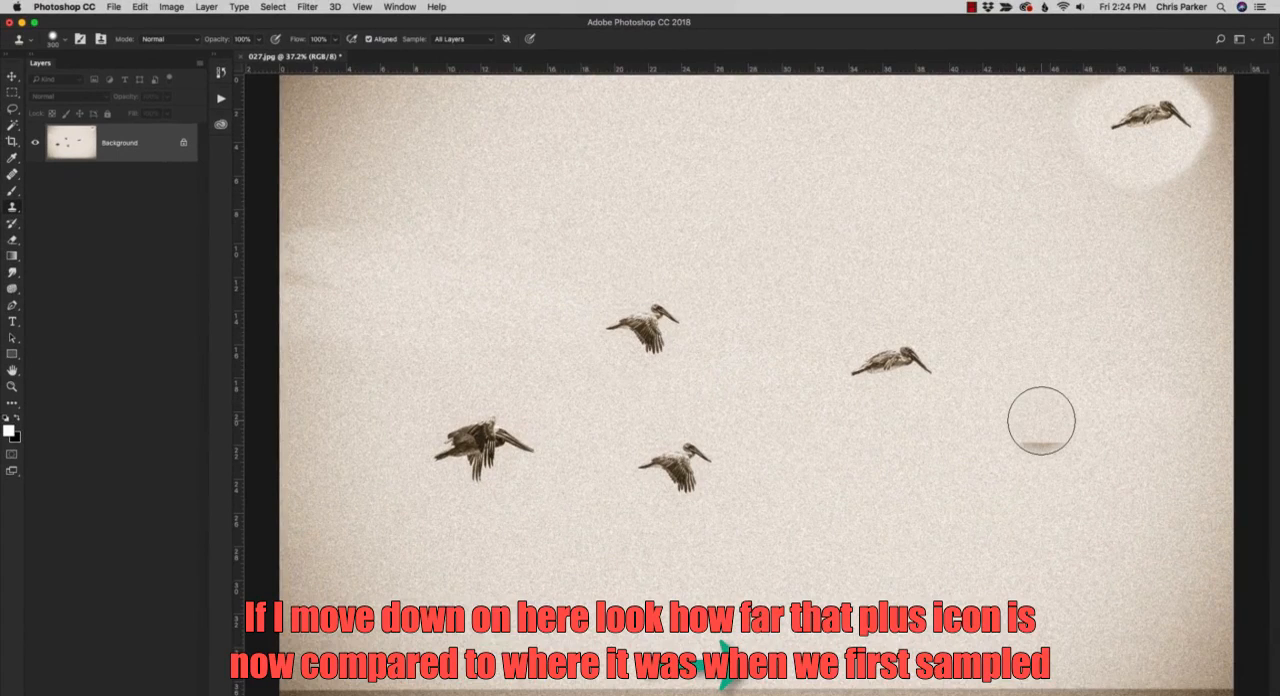
Try aligned Clone Stamp dabs in the sky below the rightmost pelican, and undo the last dab.
left_click(1041, 420)
left_click(921, 428)
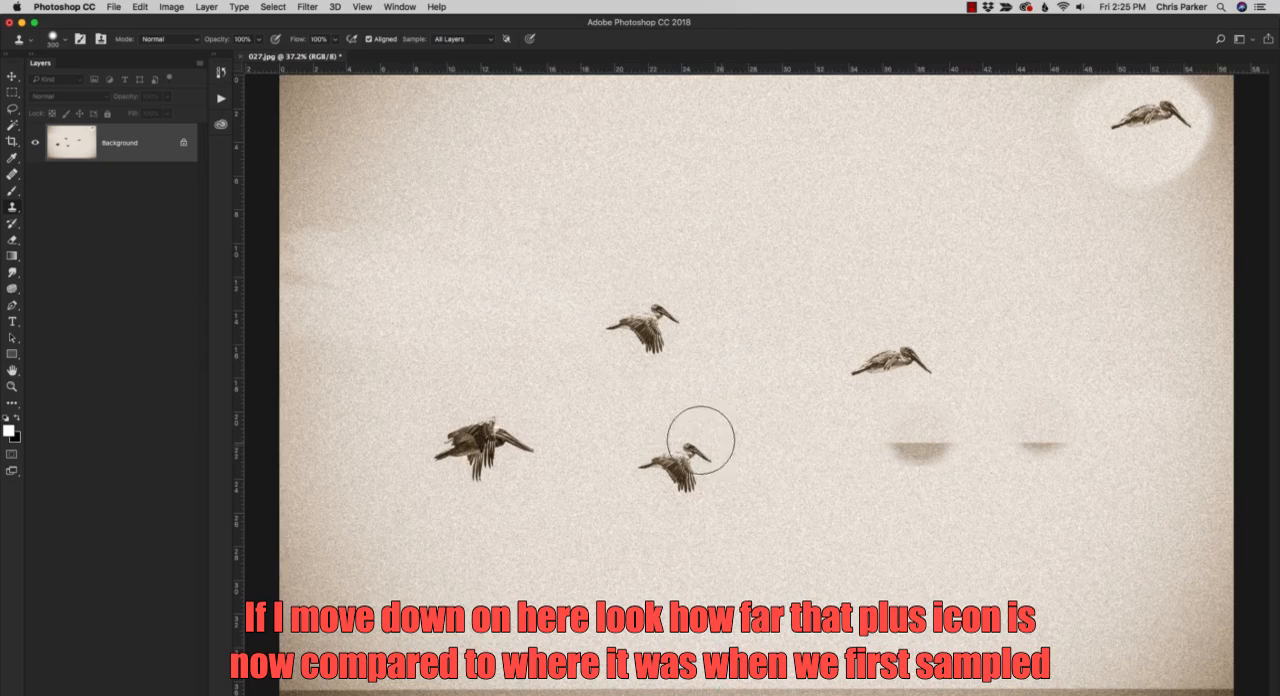
key("super+z")
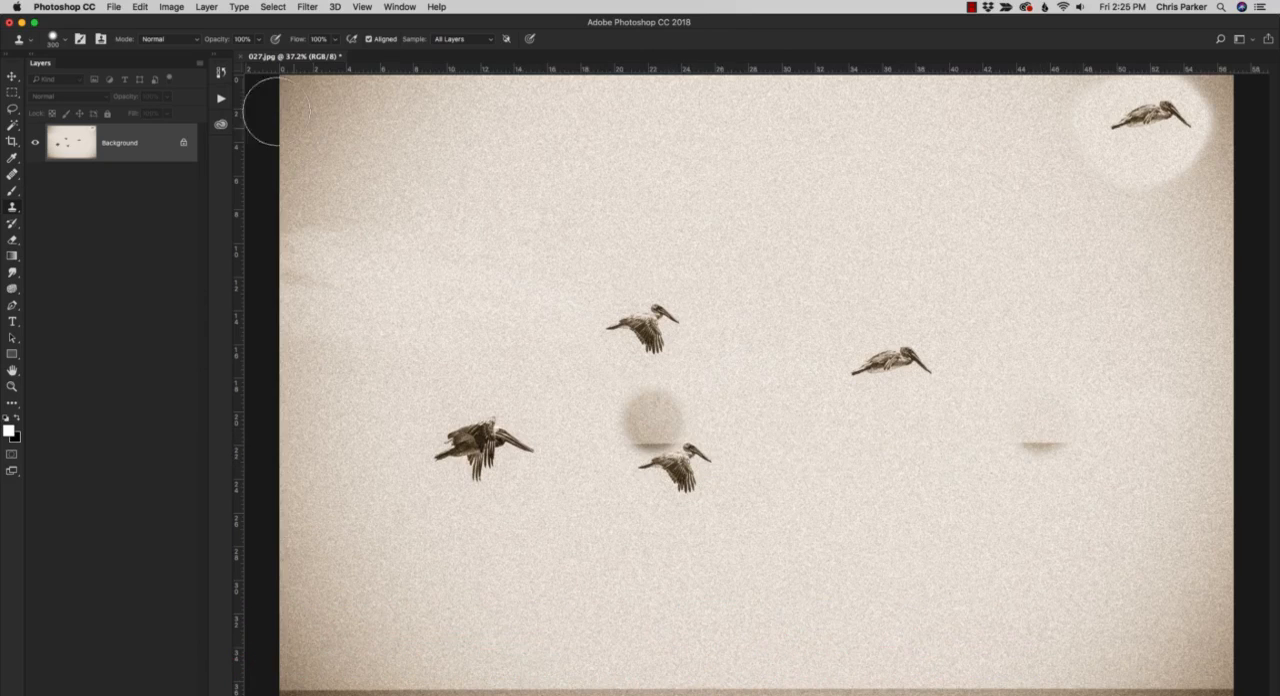
Restore the original 027.jpg state from History, and try an aligned dab above the middle pelican and undo it.
left_click(223, 74)
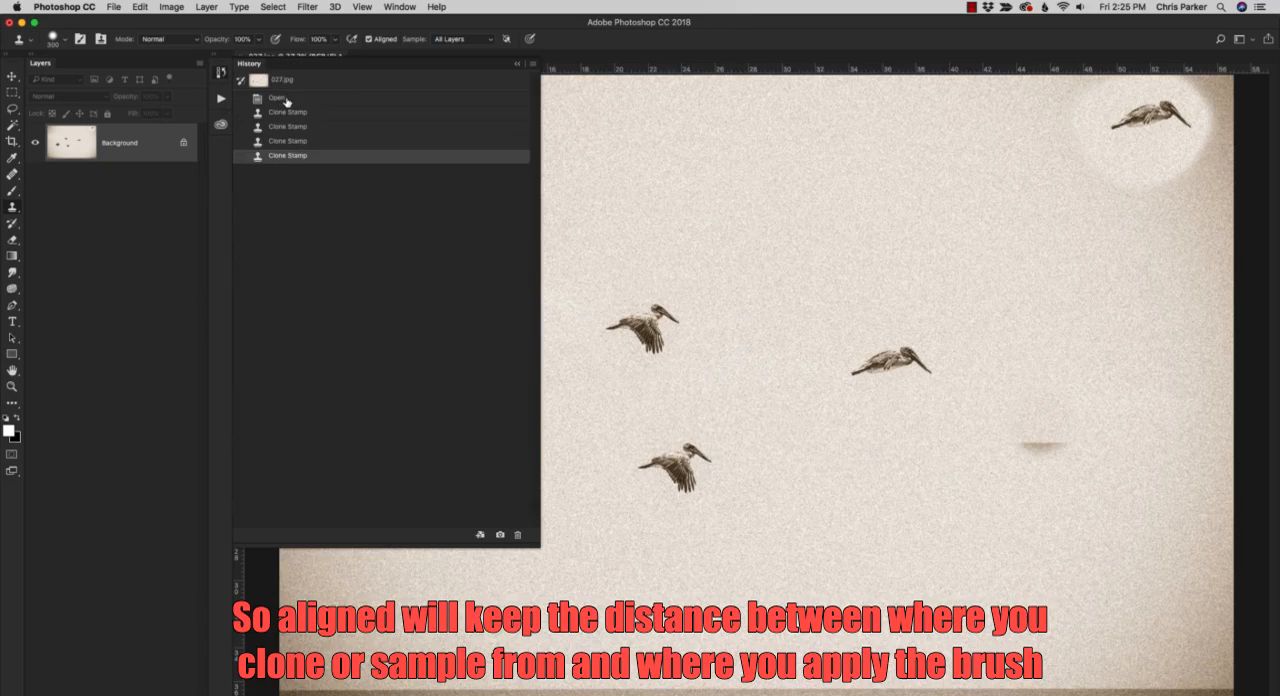
left_click(314, 79)
left_click(426, 21)
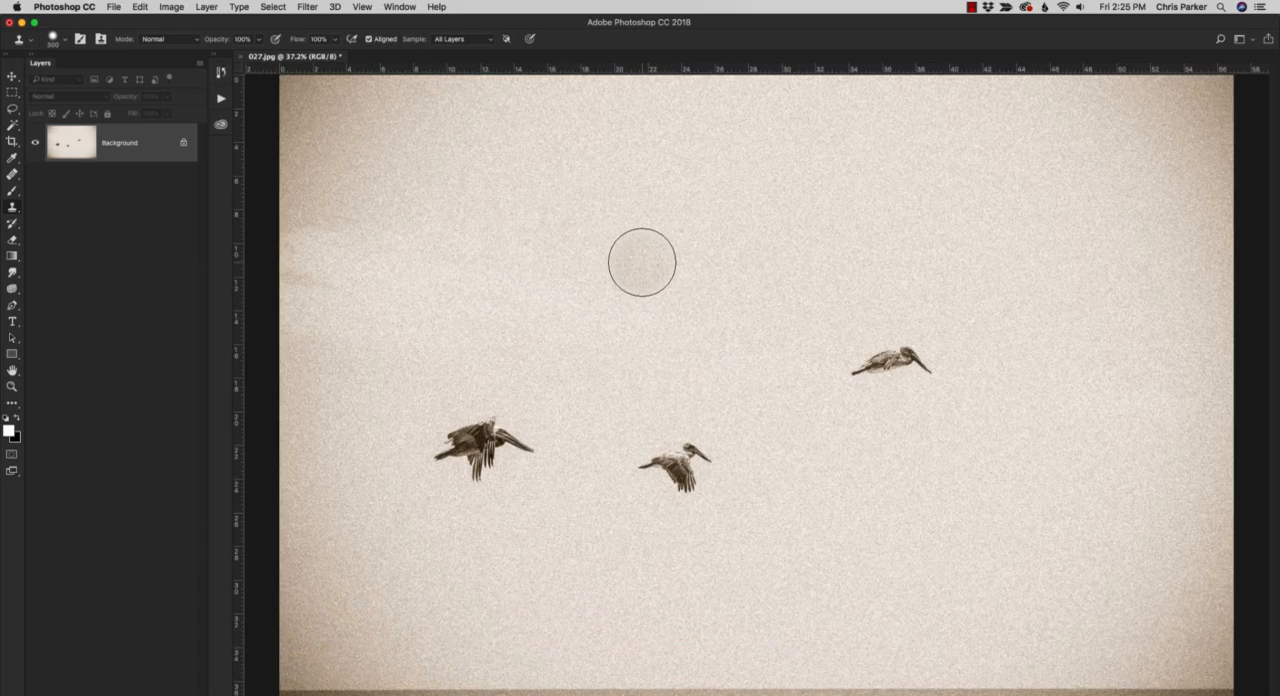
left_click(653, 338)
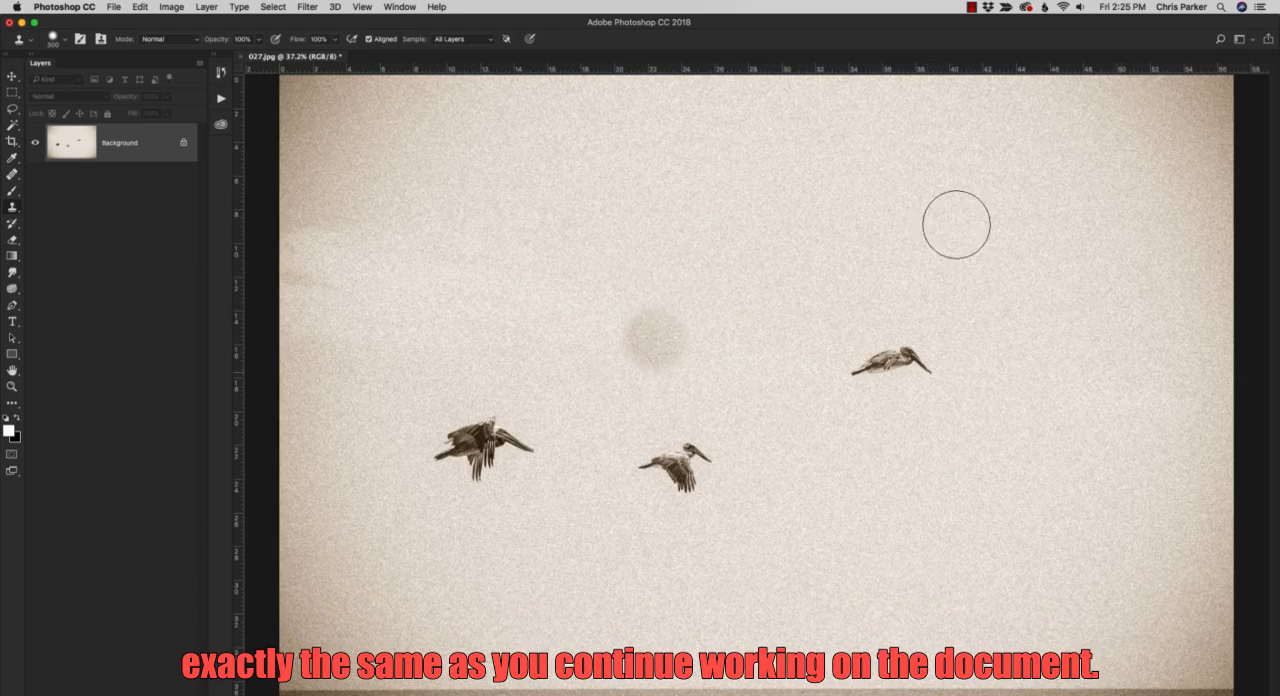
key("super+z")
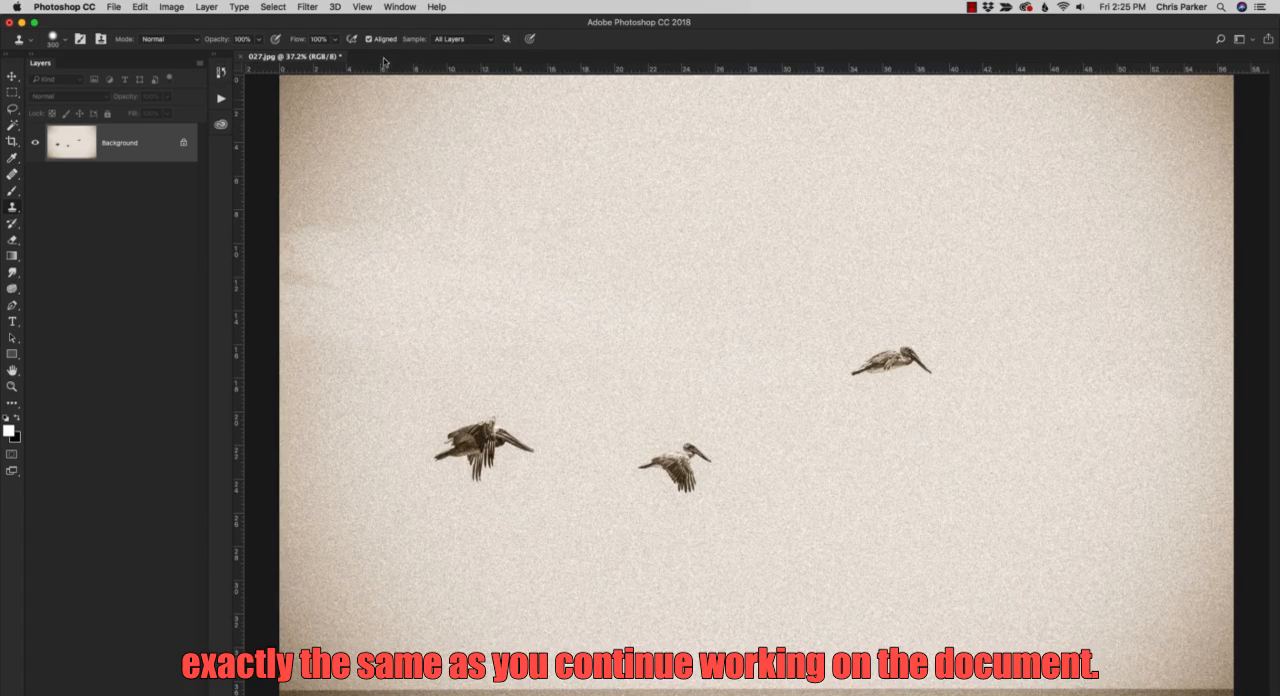
Turn Aligned off, sample the rightmost pelican, and paint two copies of it in the sky above the middle pelican.
left_click(745, 457)
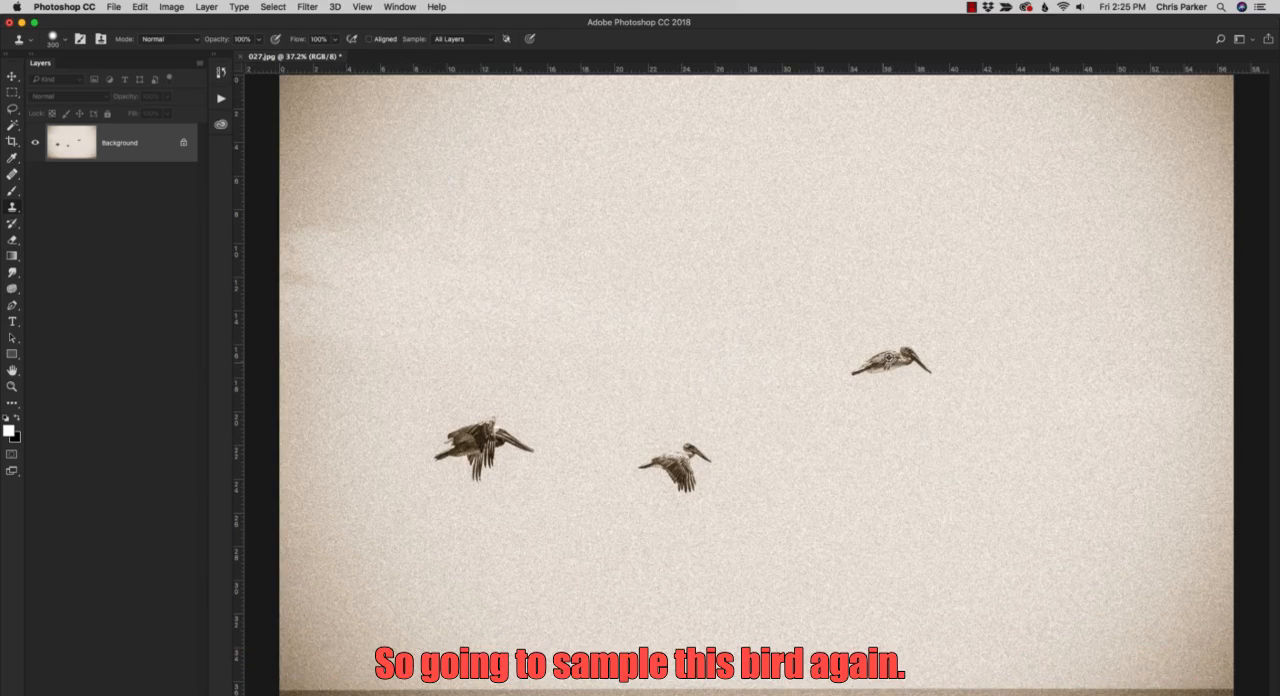
left_click(892, 357, "alt")
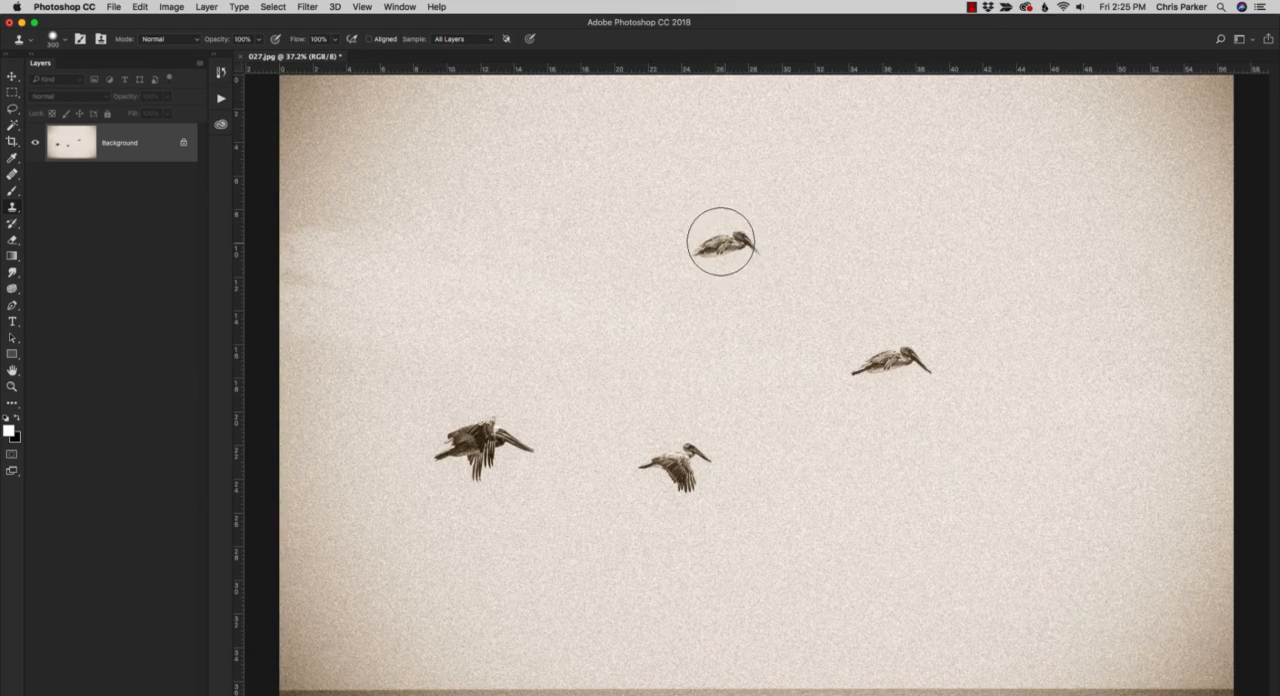
mouse_move(710, 202)
left_mouse_down()
mouse_move(706, 229)
mouse_move(675, 221)
left_mouse_up()
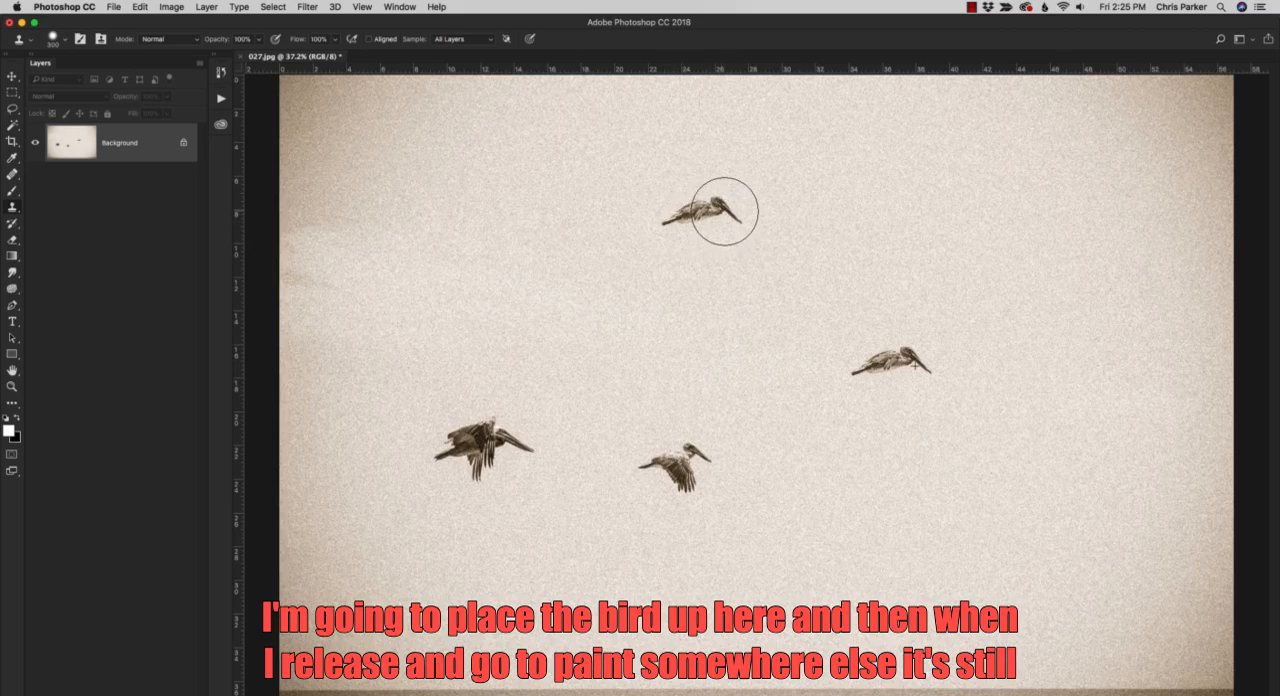
mouse_move(691, 371)
left_mouse_down()
mouse_move(671, 366)
mouse_move(666, 334)
mouse_move(692, 371)
mouse_move(677, 397)
mouse_move(698, 362)
mouse_move(708, 379)
left_mouse_up()
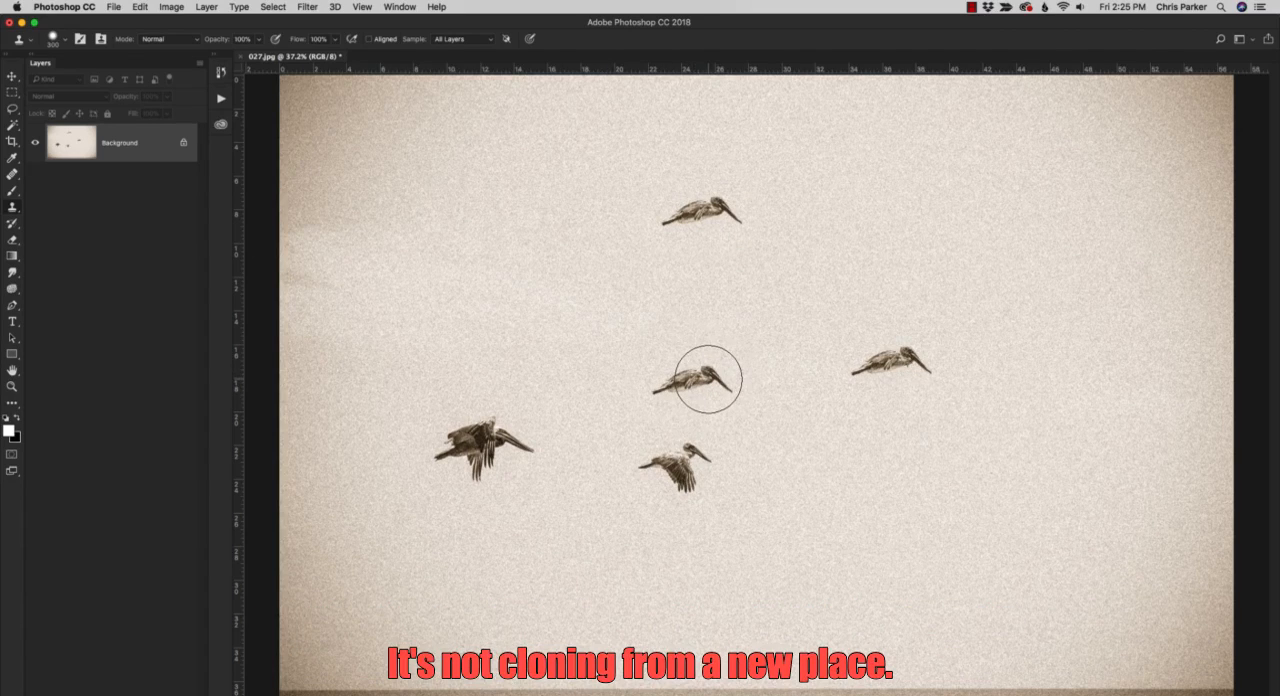
Turn Aligned back on, paint a copy of the rightmost pelican above and right of it, and dab the clone elsewhere.
left_click(368, 39)
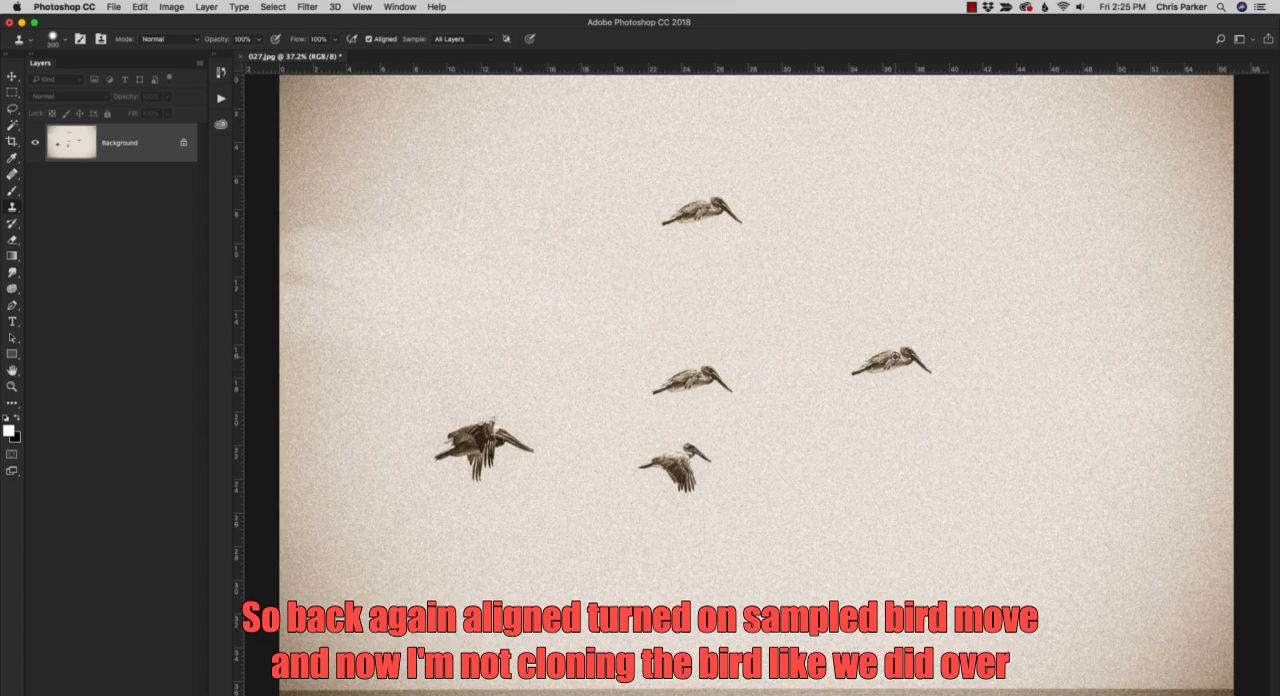
left_click(973, 269)
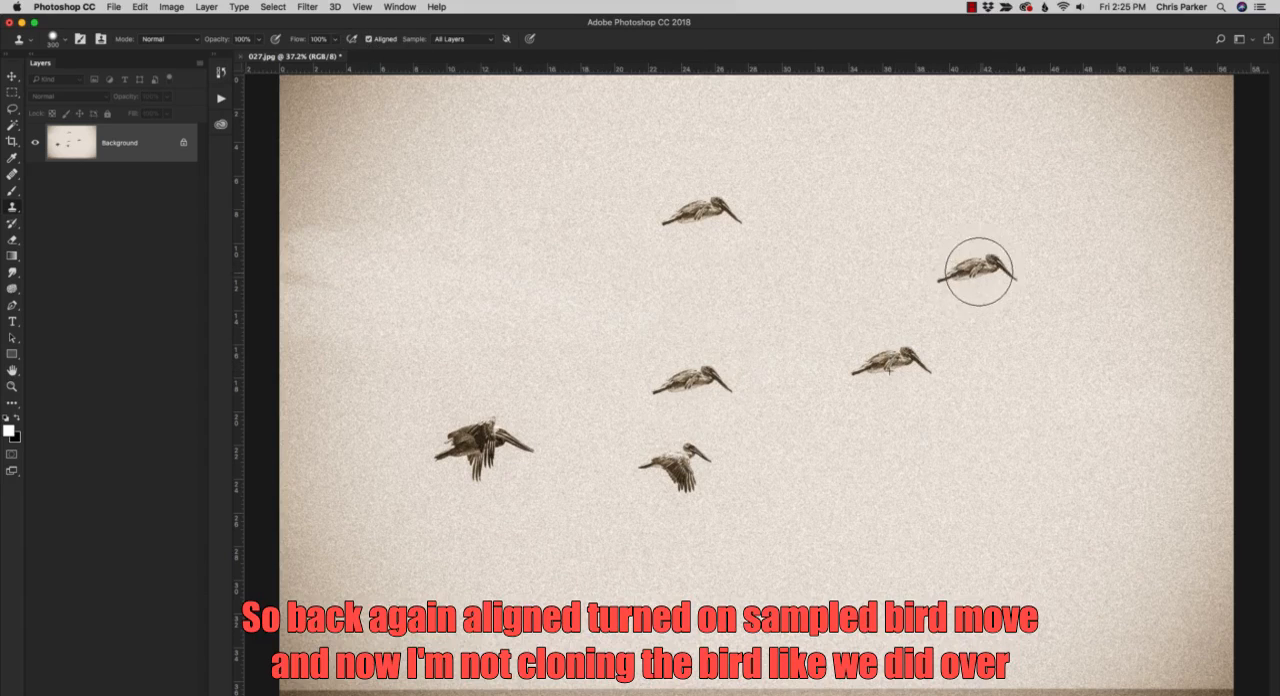
left_click(1016, 420)
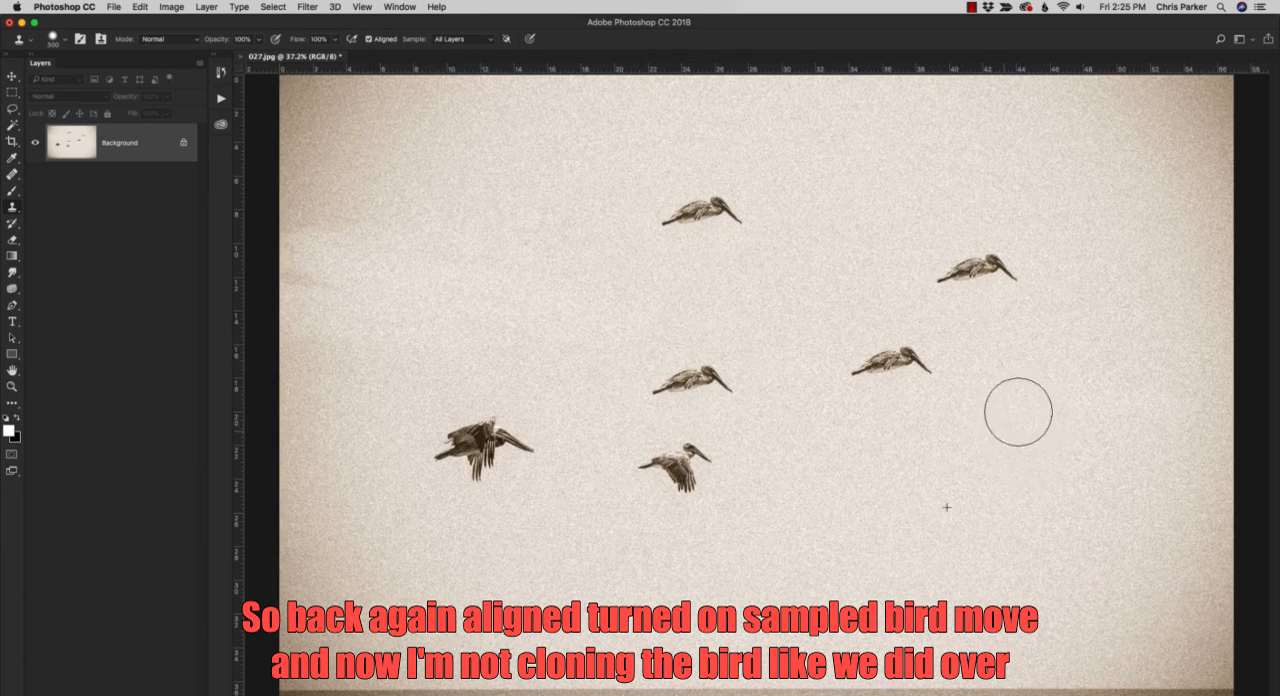
left_click(668, 403)
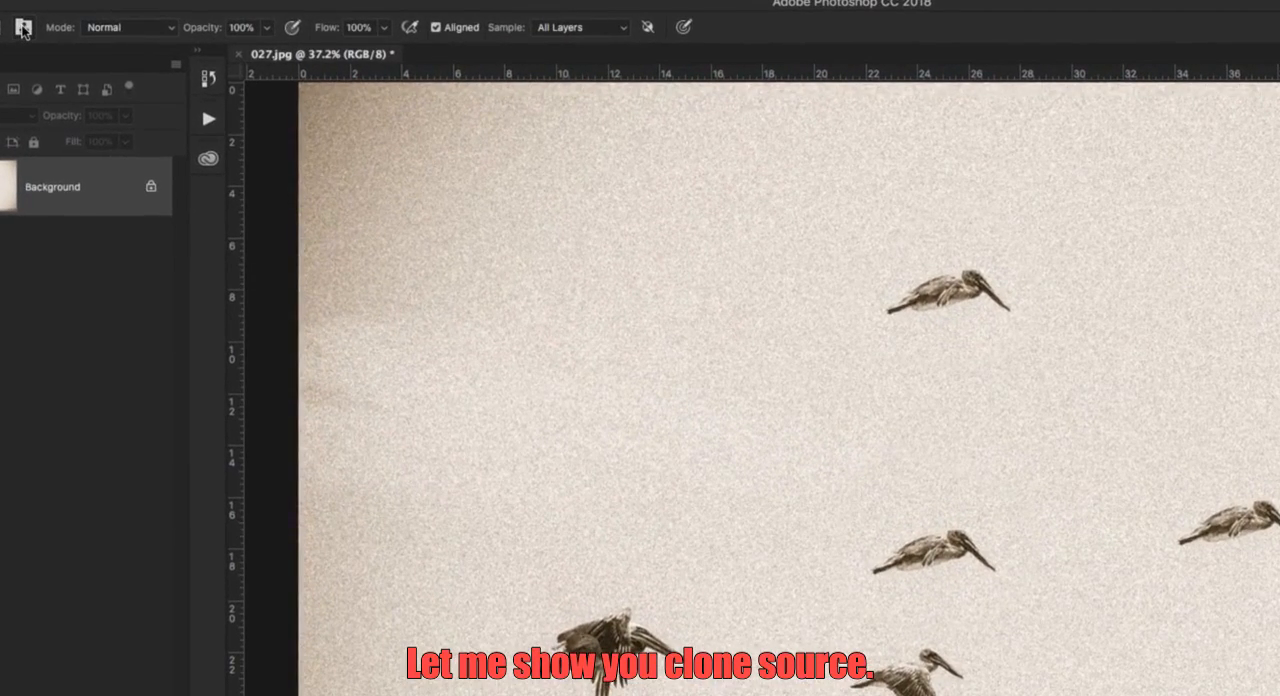
Open the Clone Source panel, move it over the photo, and switch to the second and third clone sources.
left_click(23, 28)
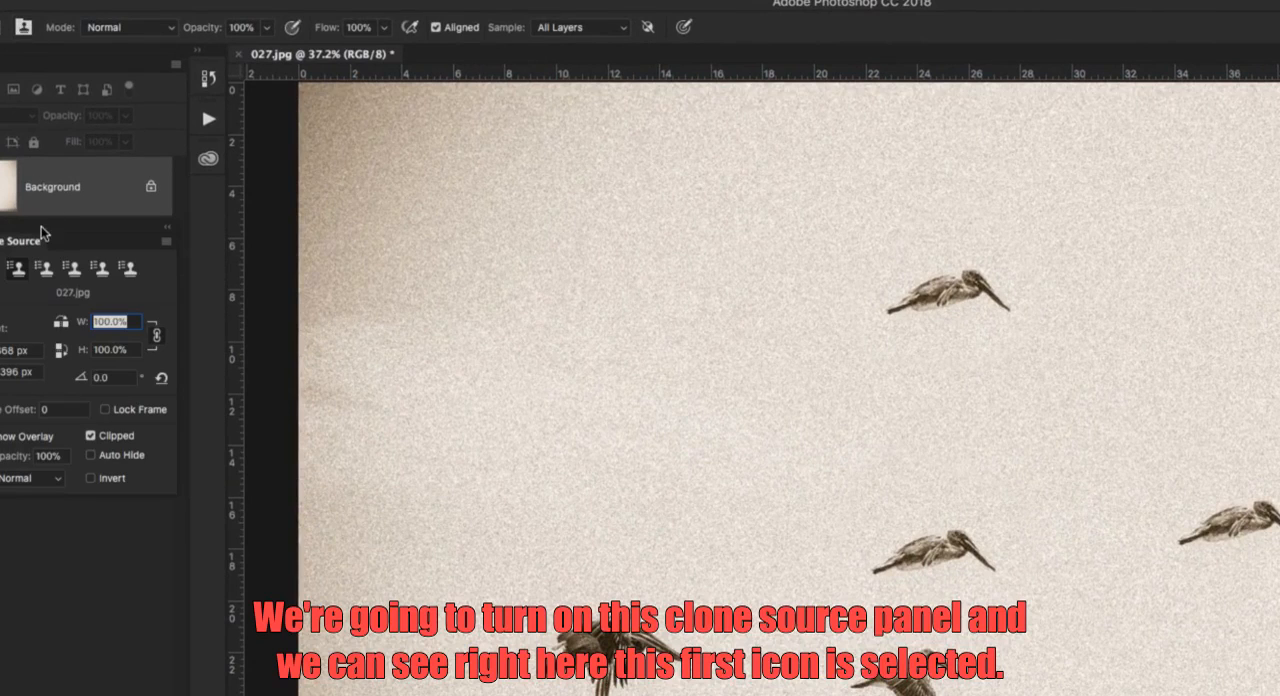
mouse_move(42, 233)
left_mouse_down()
mouse_move(400, 249)
mouse_move(386, 210)
left_mouse_up()
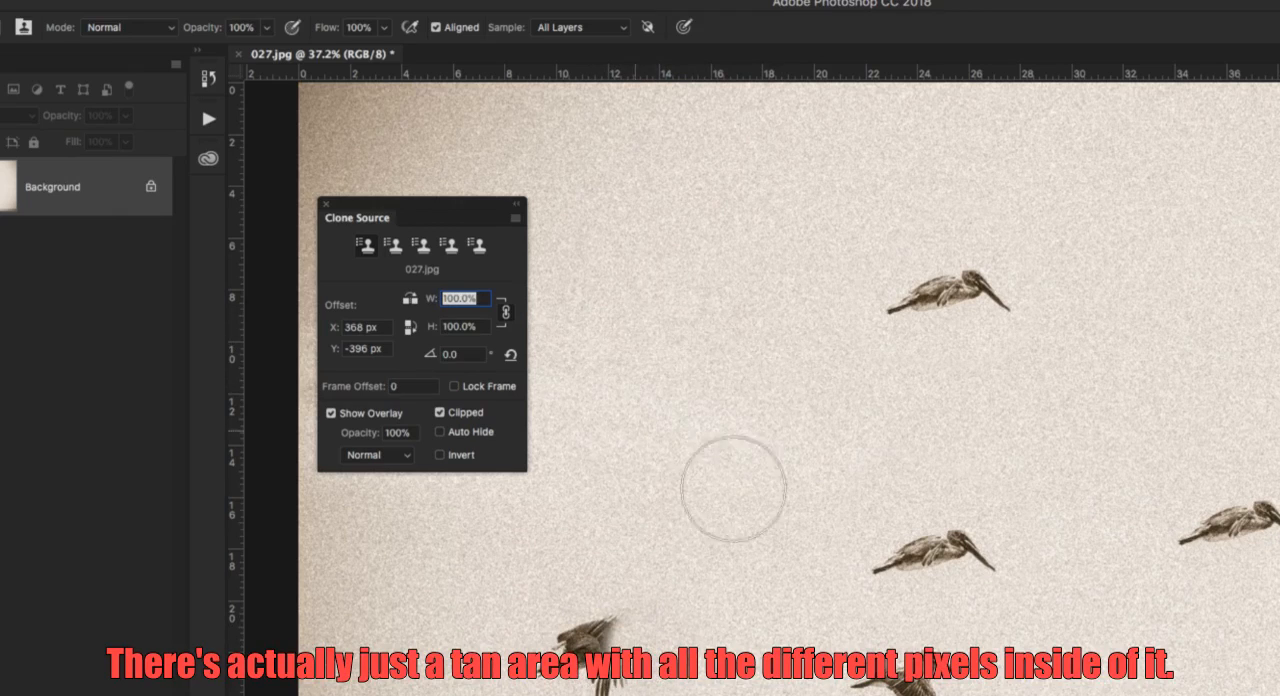
left_click(394, 246)
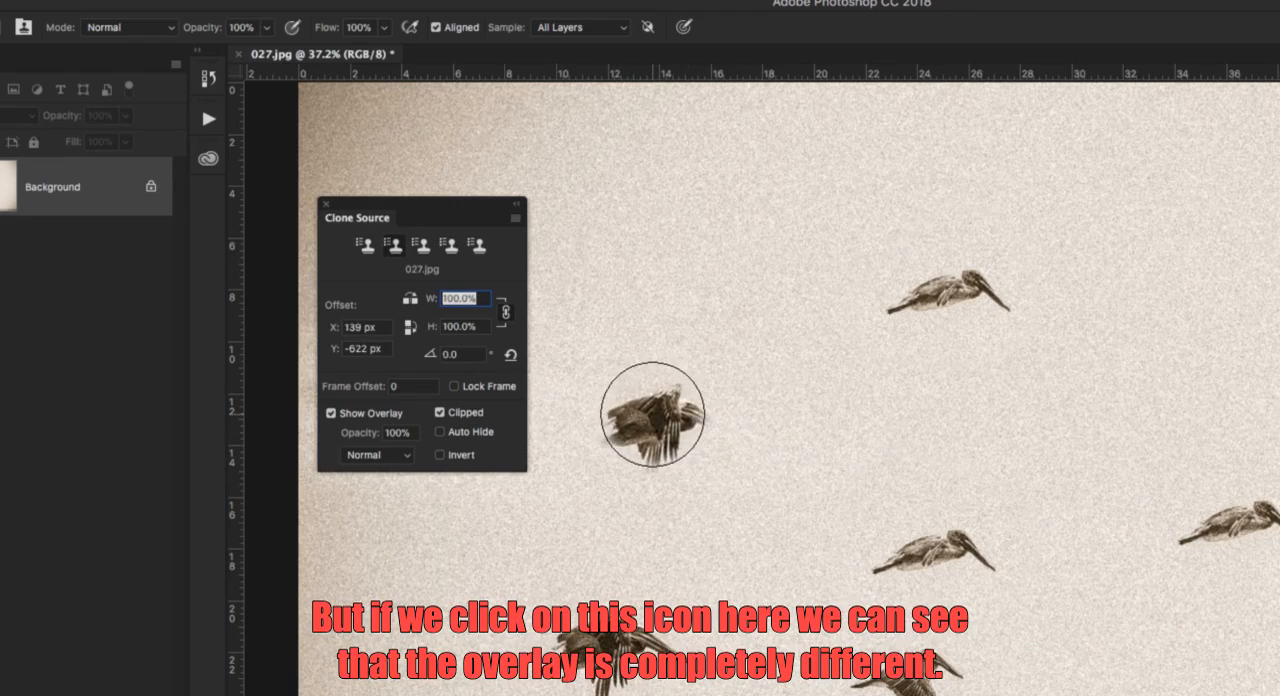
left_click(421, 248)
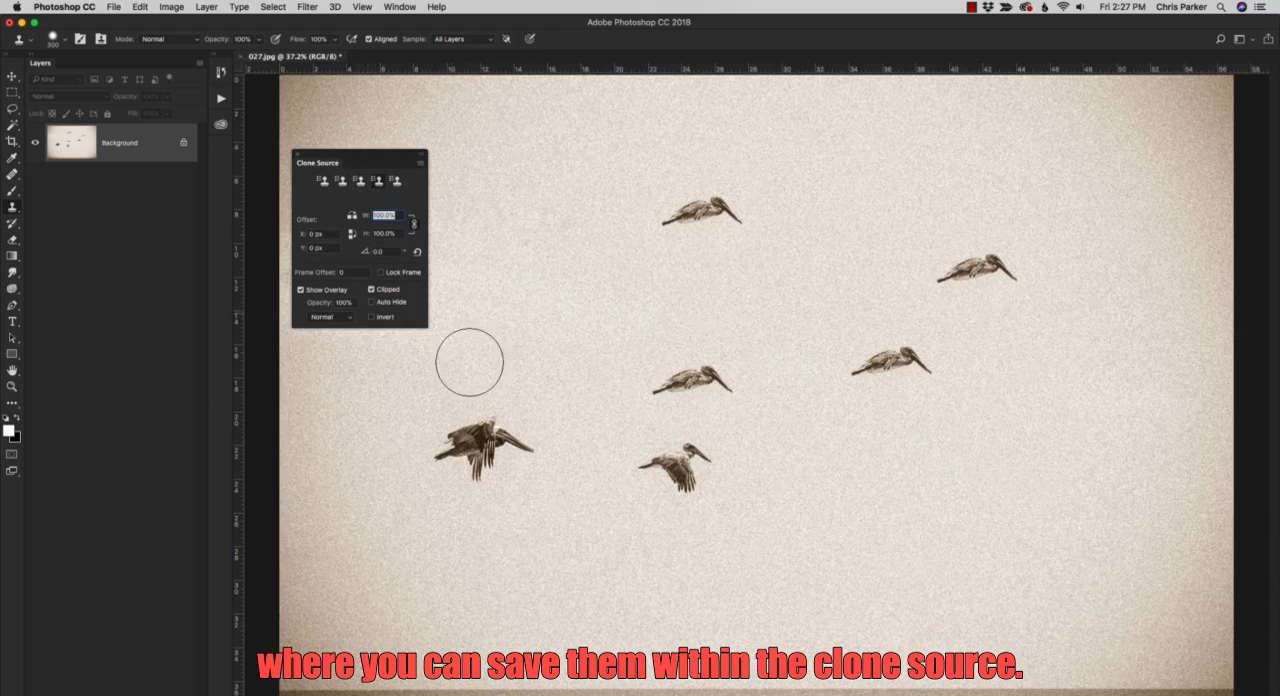
Sample the leftmost pelican into the fourth clone source with a 700 px brush, and toggle Show Overlay off and on again.
left_click(490, 433, "alt")
key("bracketright")
key("bracketright")
key("bracketright")
key("bracketright")
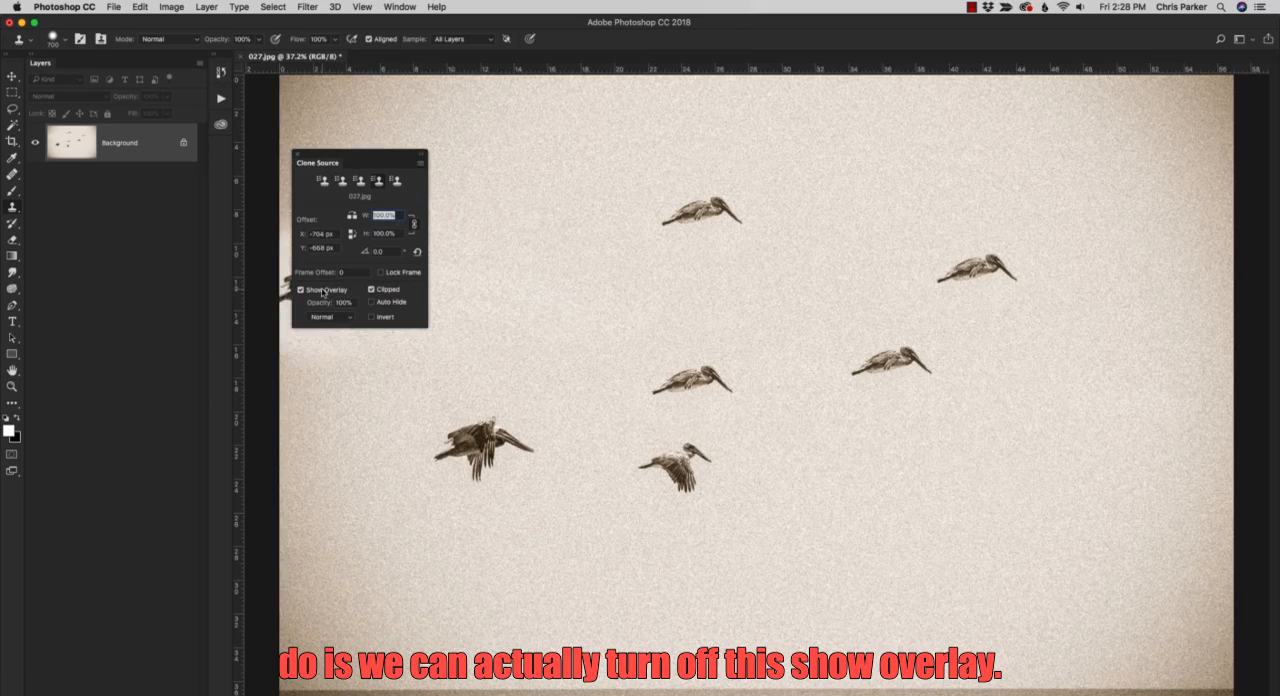
left_click(314, 292)
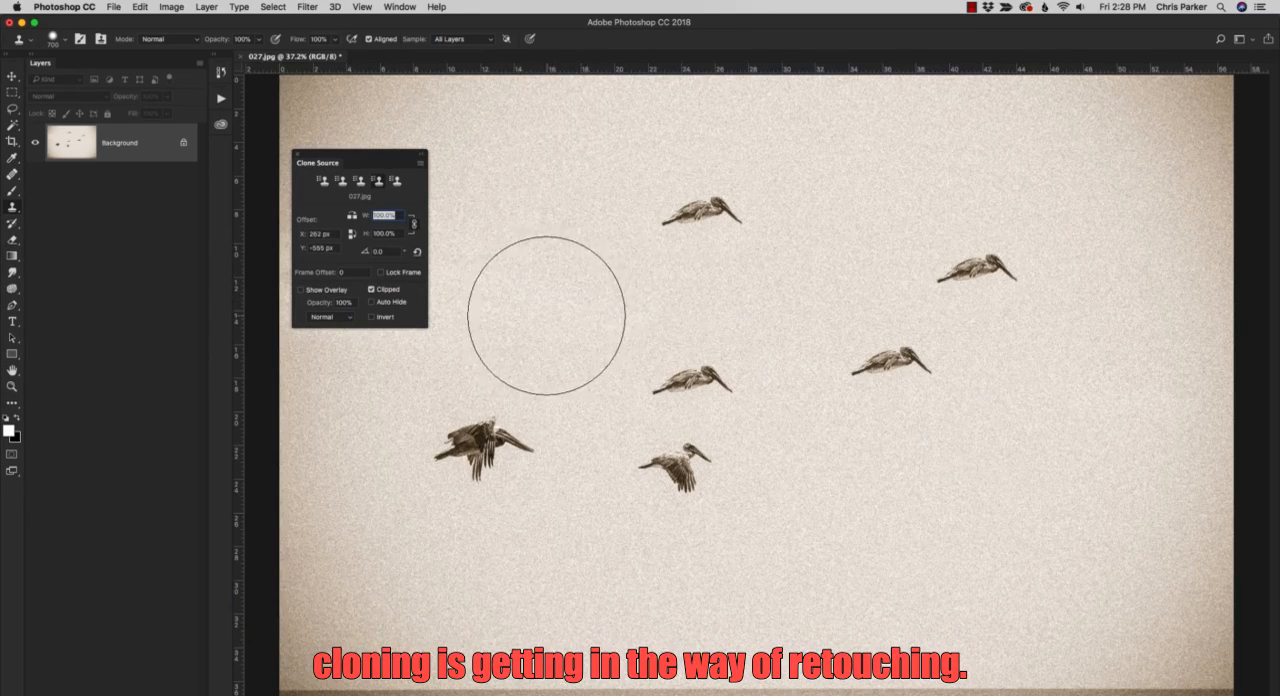
left_click(302, 290)
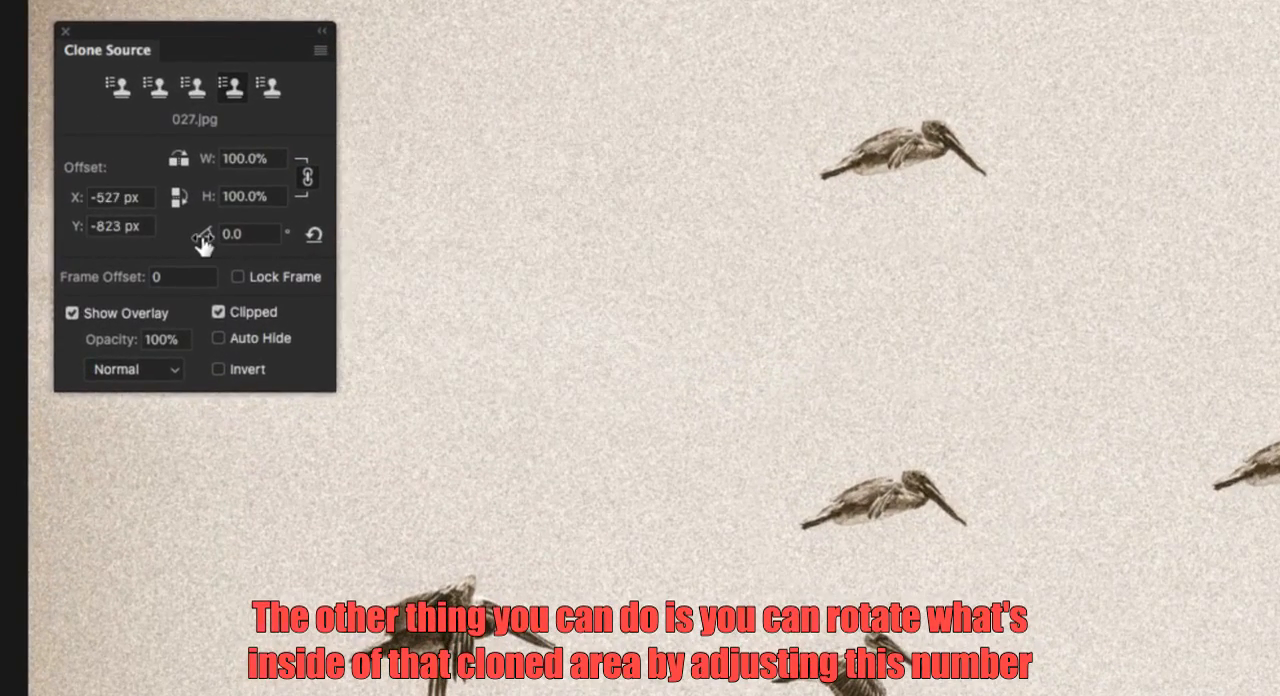
Rotate the fourth clone source to 62.7°, stamp the rotated pelican above the leftmost one, and undo the stray stroke.
left_click_drag(205, 243, 1010, 277)
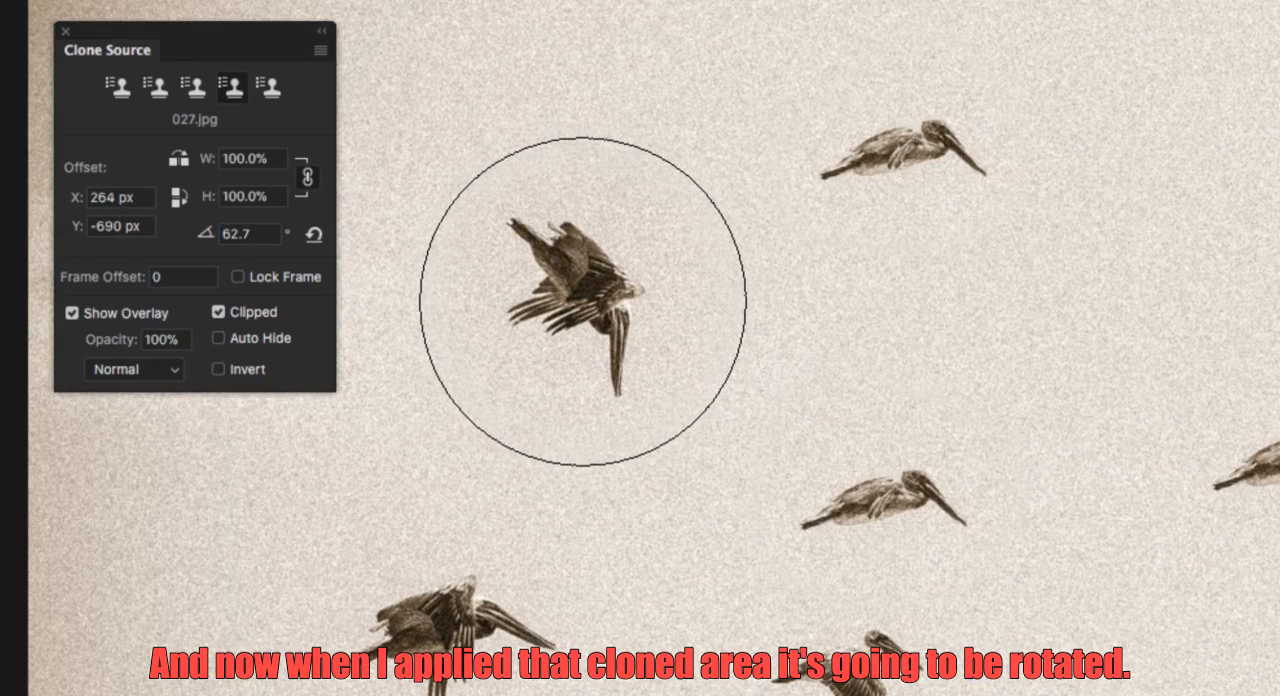
left_click(608, 266)
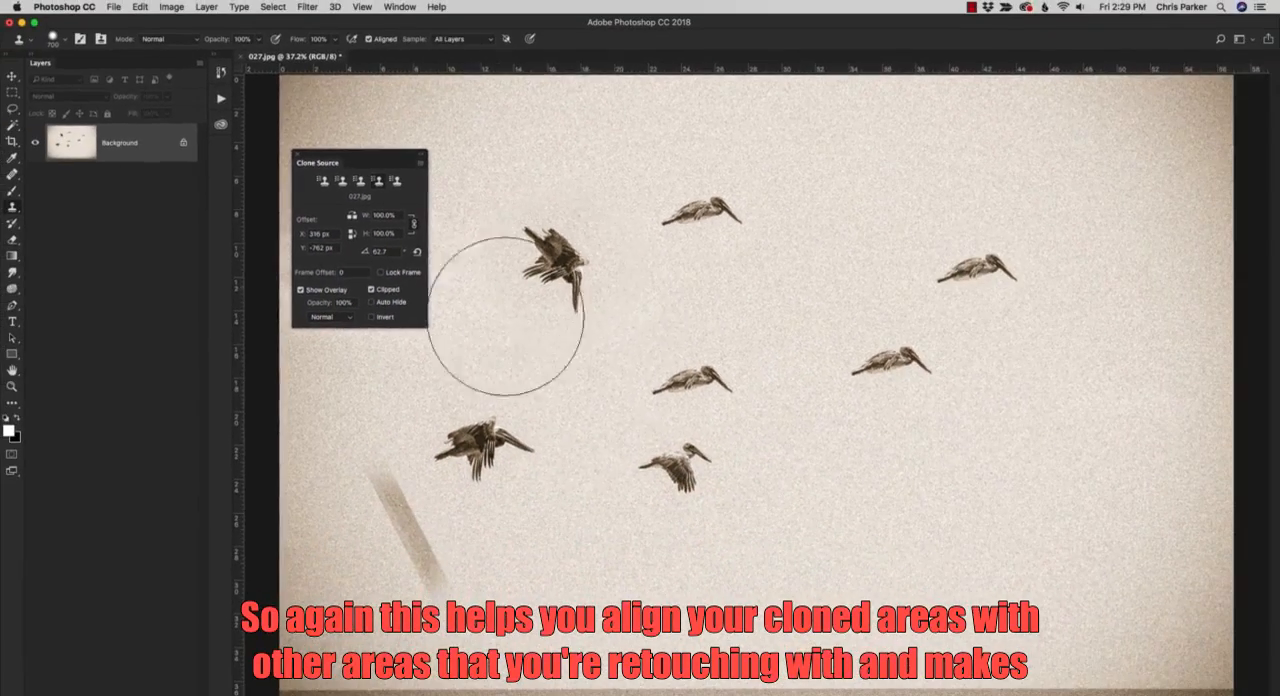
key("super+z")
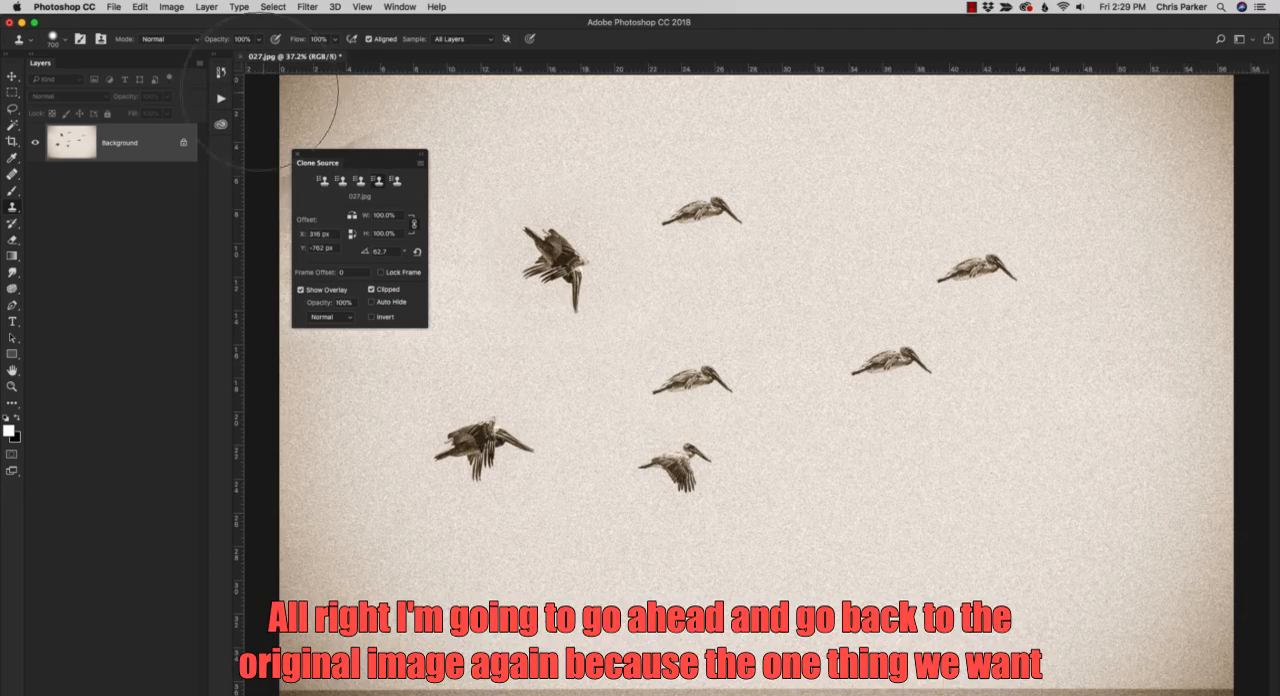
Restore the photo to its original 027.jpg snapshot in History and close the panel.
left_click(222, 78)
left_click(306, 84)
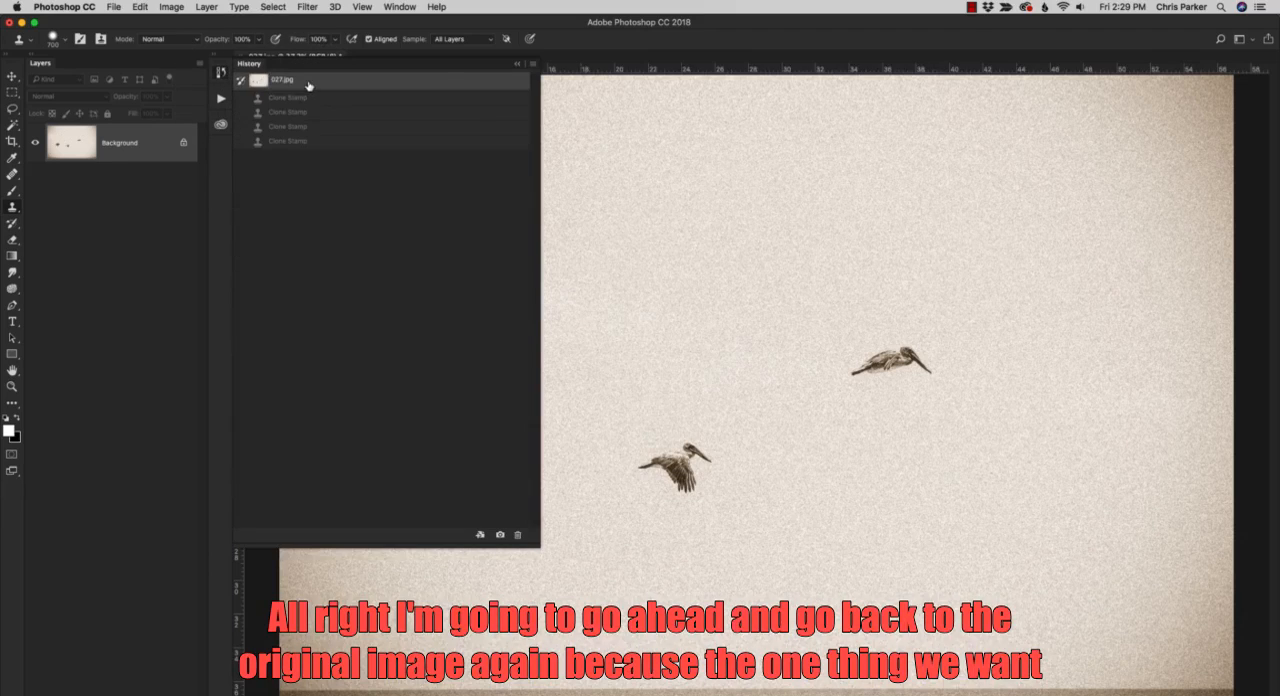
left_click(567, 45)
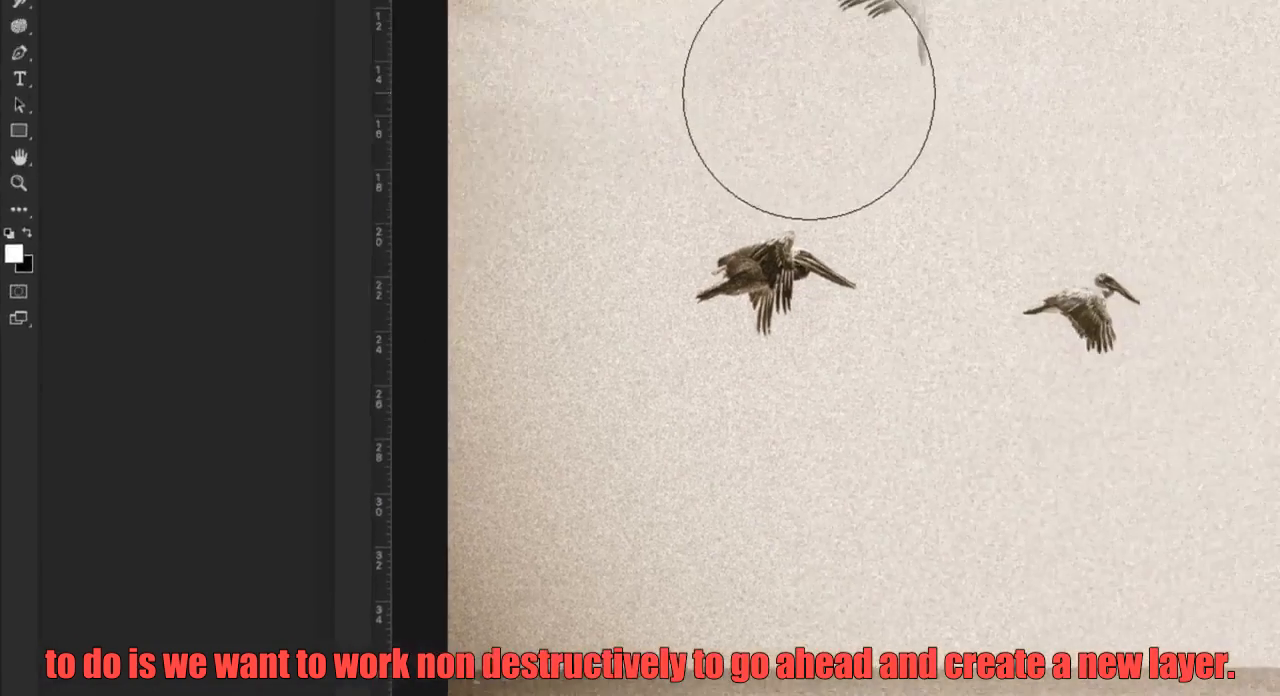
On a new layer, use a 125 px Clone Stamp to paint sampled sky over the middle pelican and remove it.
key("bracketleft")
key("bracketleft")
key("bracketleft")
key("bracketleft")
key("bracketleft")
key("bracketleft")
key("bracketleft")
key("bracketleft")
key("bracketleft")
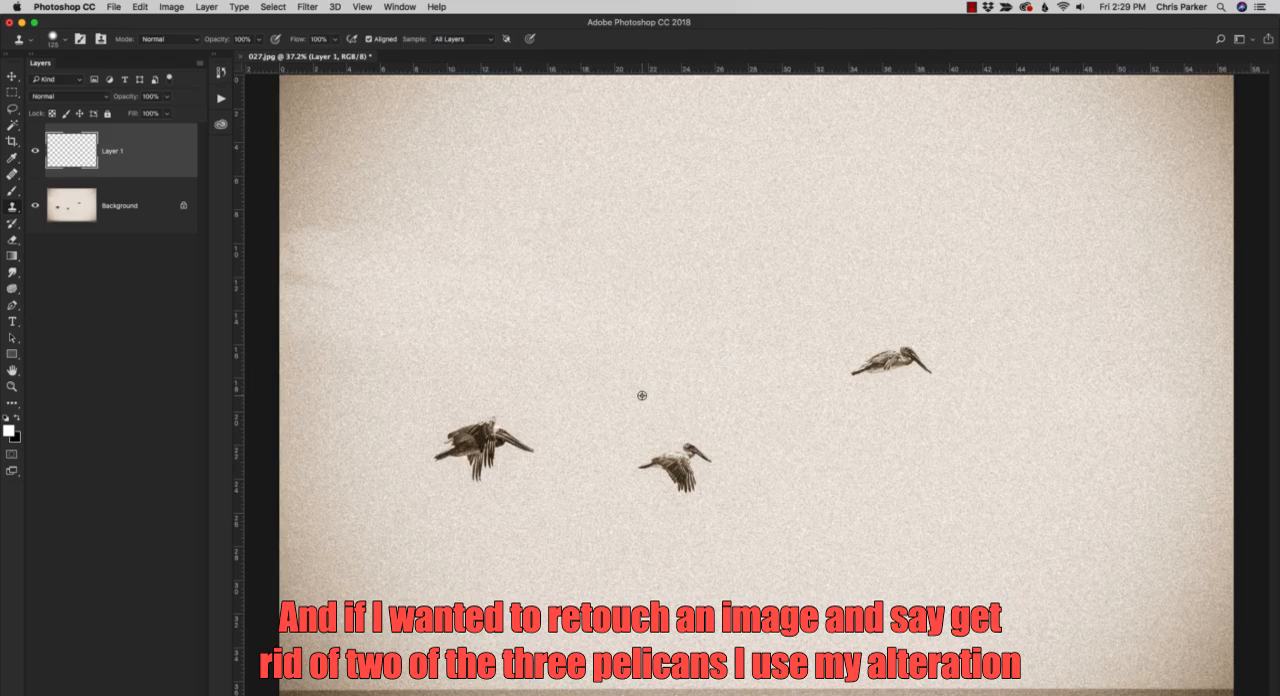
left_click(642, 395, "alt")
mouse_move(640, 469)
left_mouse_down()
mouse_move(698, 445)
mouse_move(658, 479)
mouse_move(672, 489)
mouse_move(683, 453)
left_mouse_up()
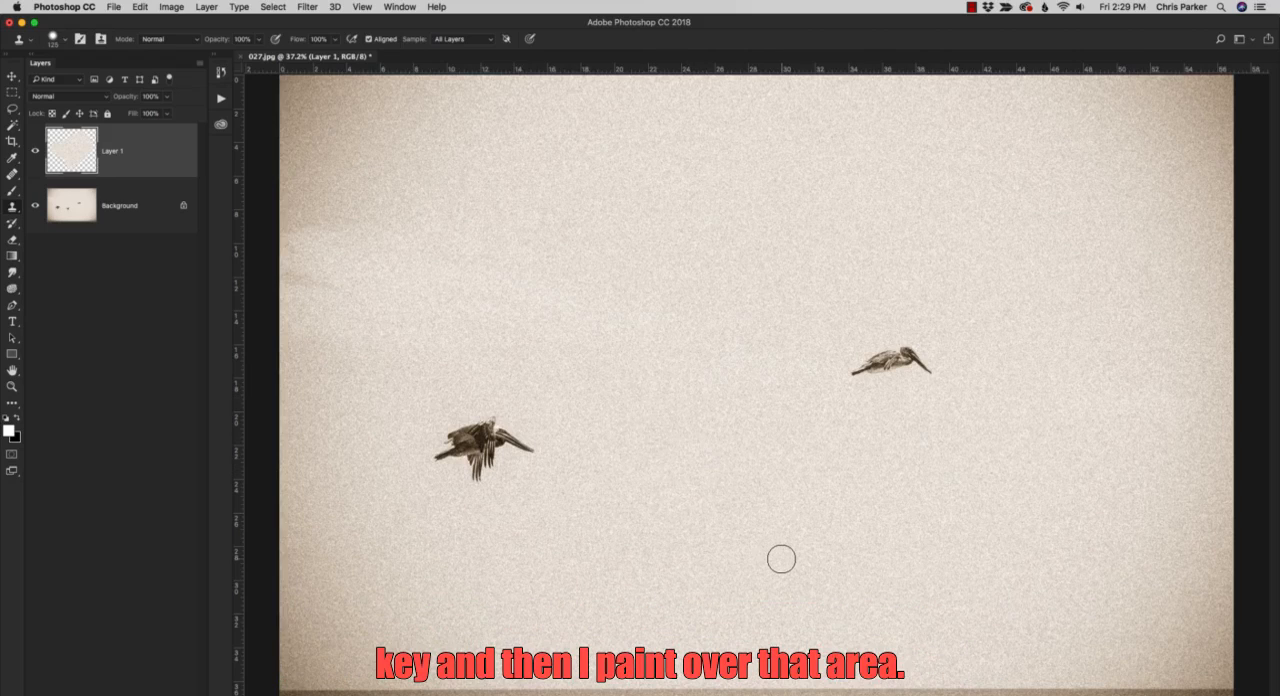
With Layer 1 active, sample the sky above the rightmost pelican and paint it over the bird to remove it.
left_click(151, 222)
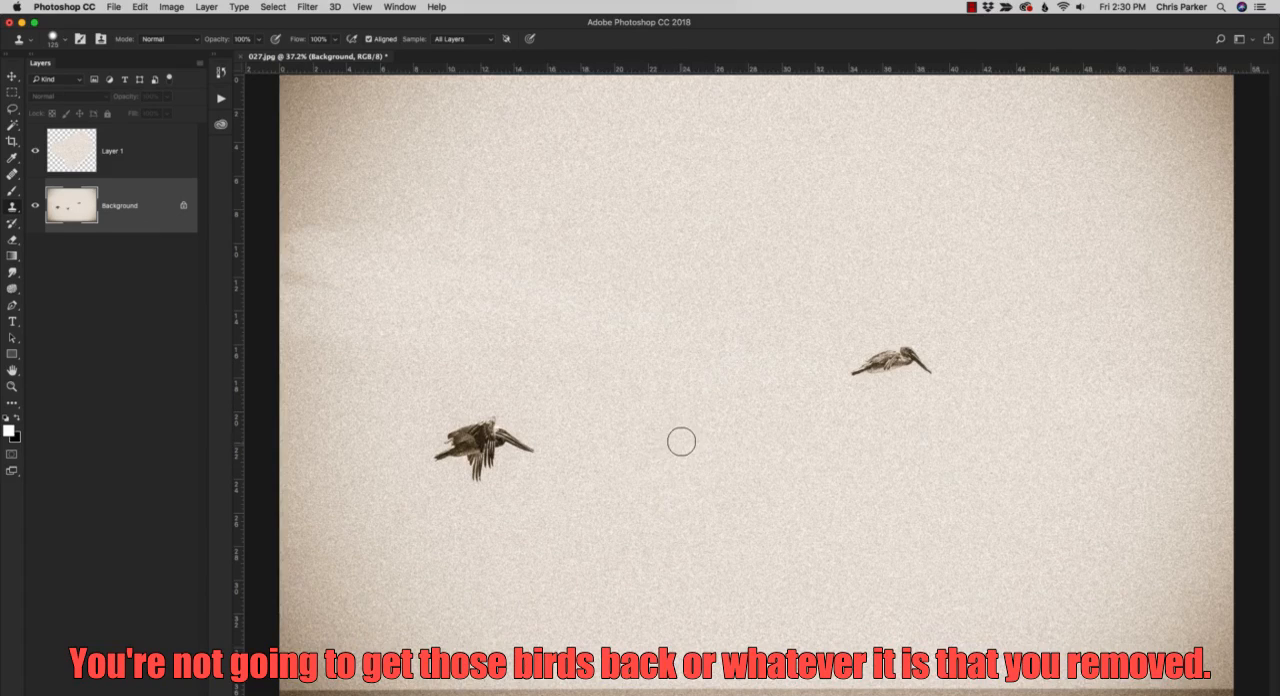
left_click(149, 162)
left_click(844, 322, "alt")
mouse_move(845, 365)
left_mouse_down()
mouse_move(918, 344)
mouse_move(923, 377)
mouse_move(908, 373)
mouse_move(926, 369)
mouse_move(914, 340)
mouse_move(897, 351)
left_mouse_up()
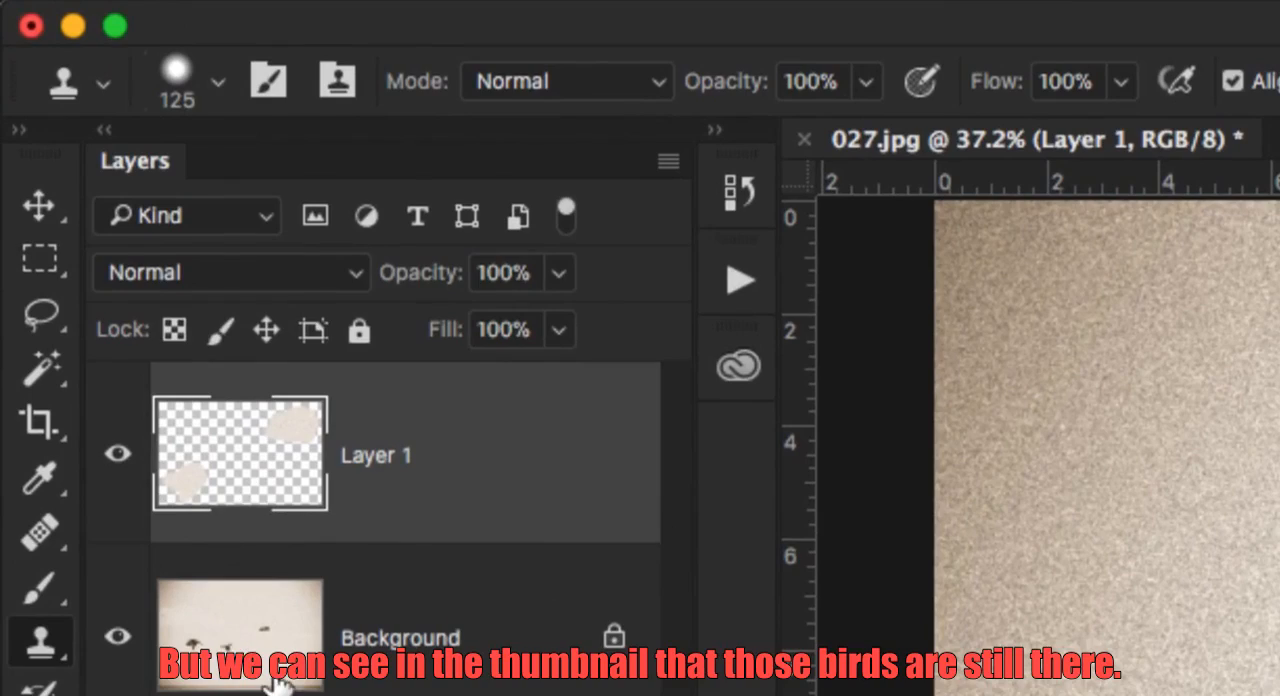
Select the Background layer and toggle Layer 1's visibility to compare the retouched photo with the original, ending with Layer 1 hidden.
left_click(240, 684)
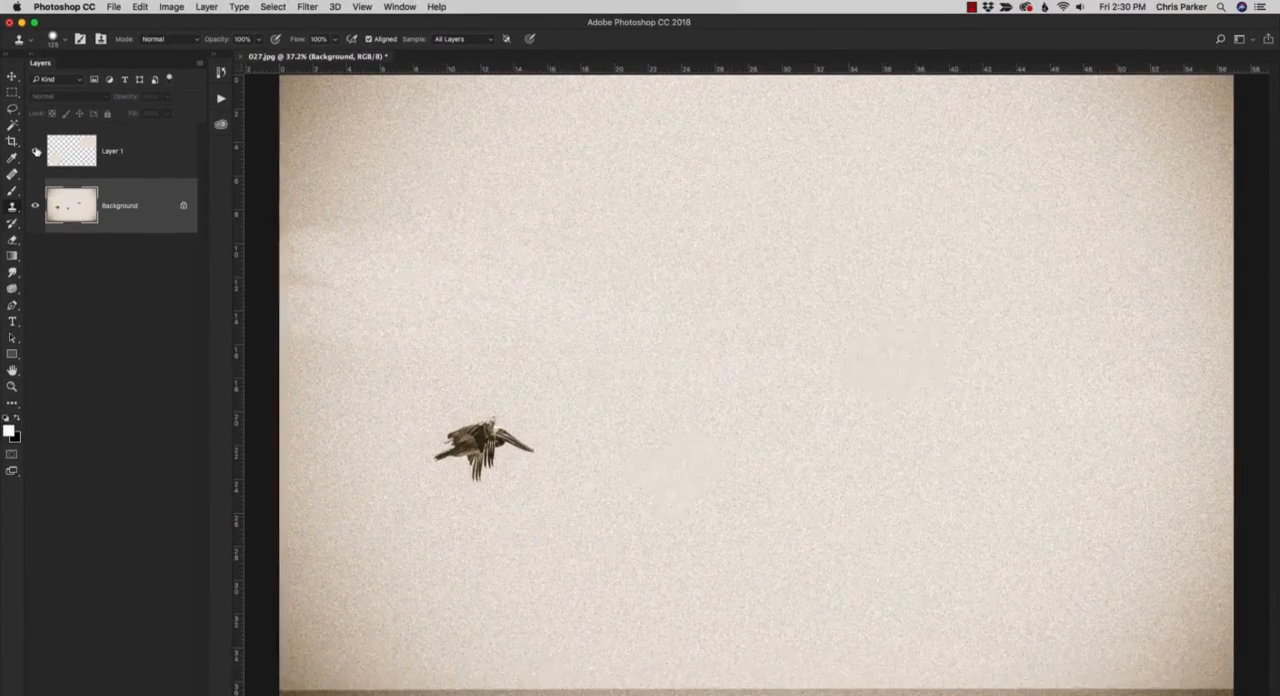
left_click(55, 218)
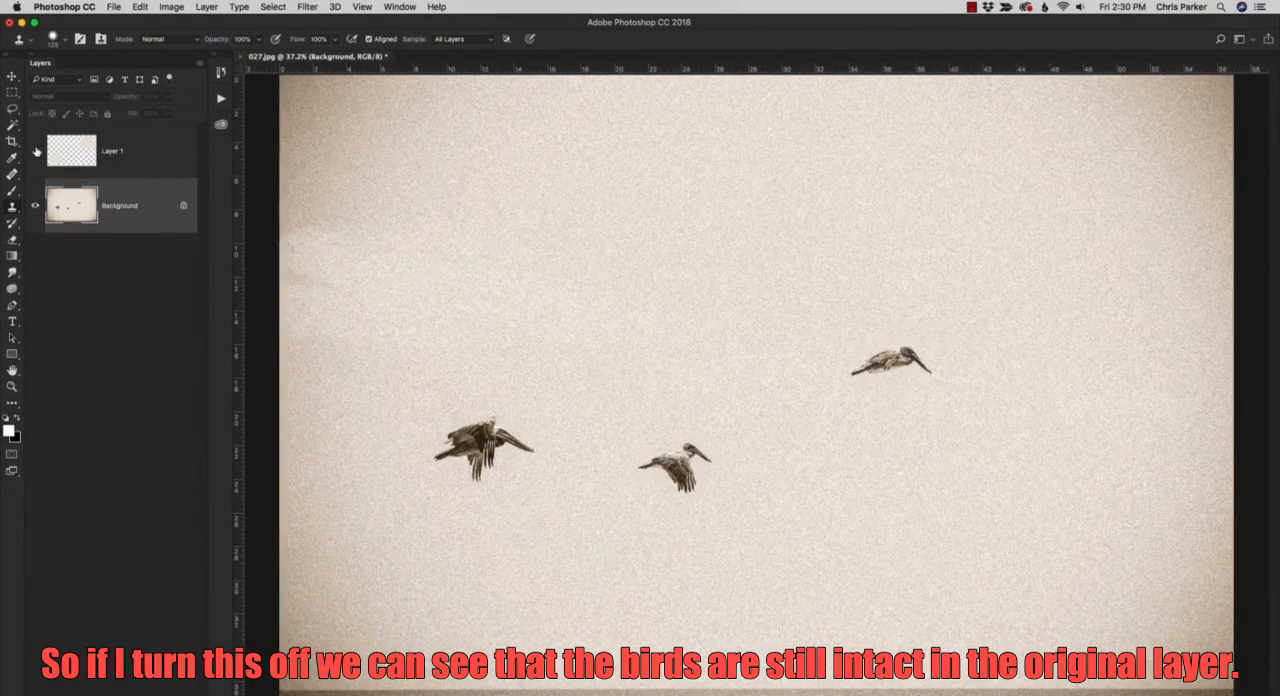
left_click(36, 151)
left_click(36, 151)
left_click(36, 151)
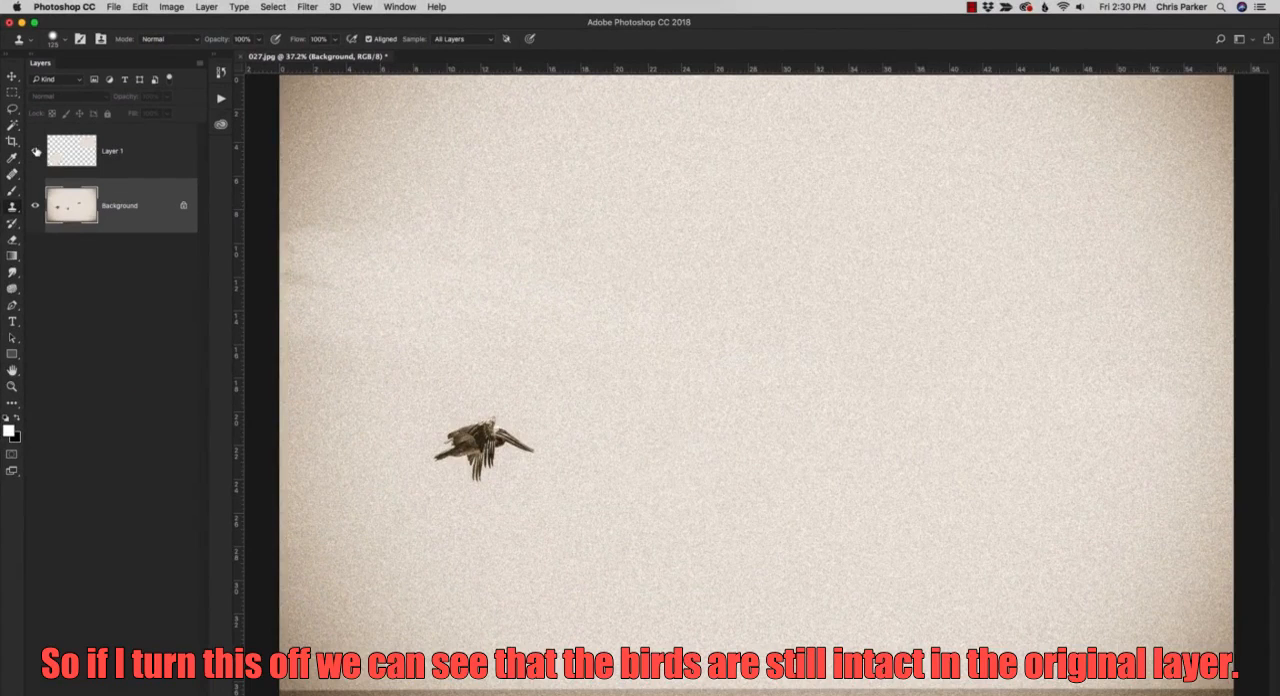
left_click(36, 151)
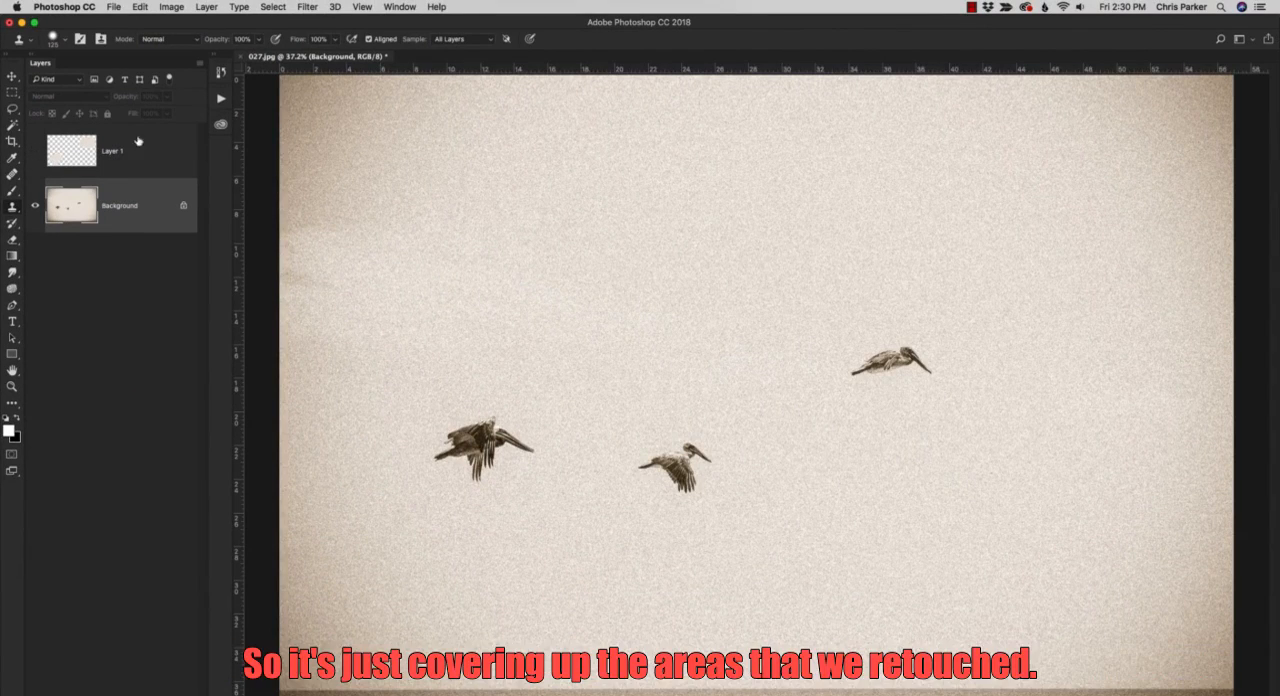
Make Layer 1 active and switch the Clone Stamp's Sample option first to Current Layer and then to Current & Below.
left_click(147, 165)
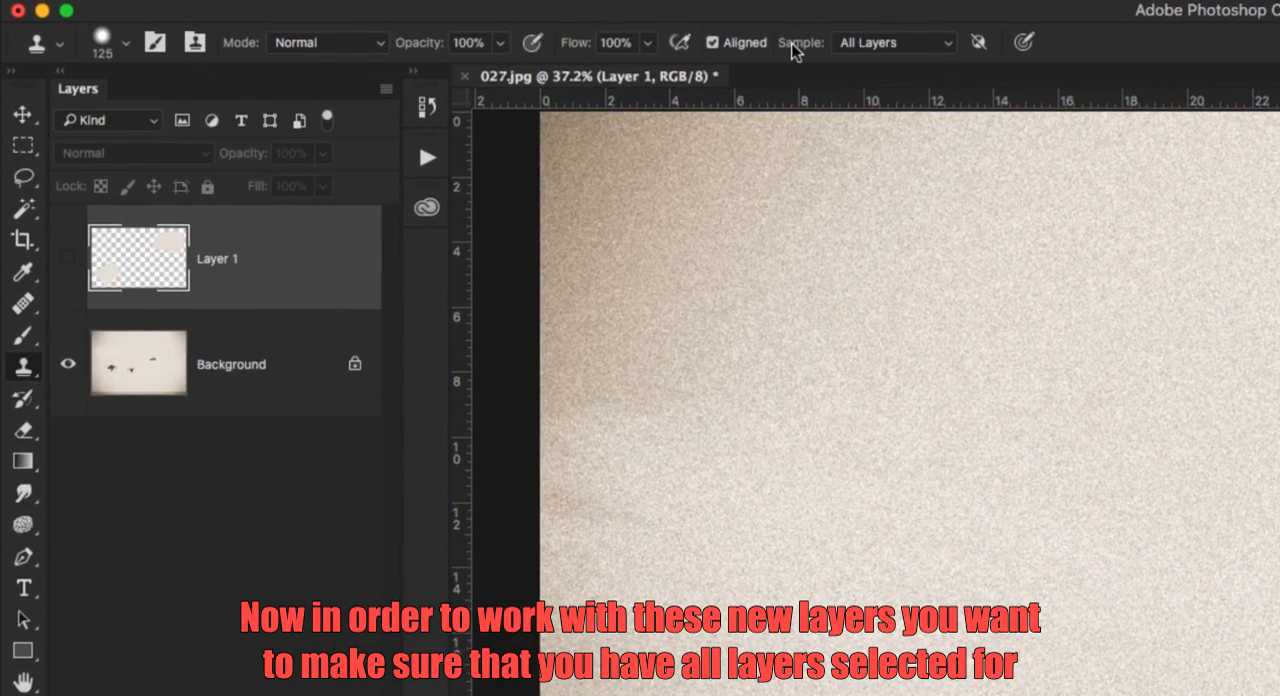
left_click(854, 44)
left_click(889, 8)
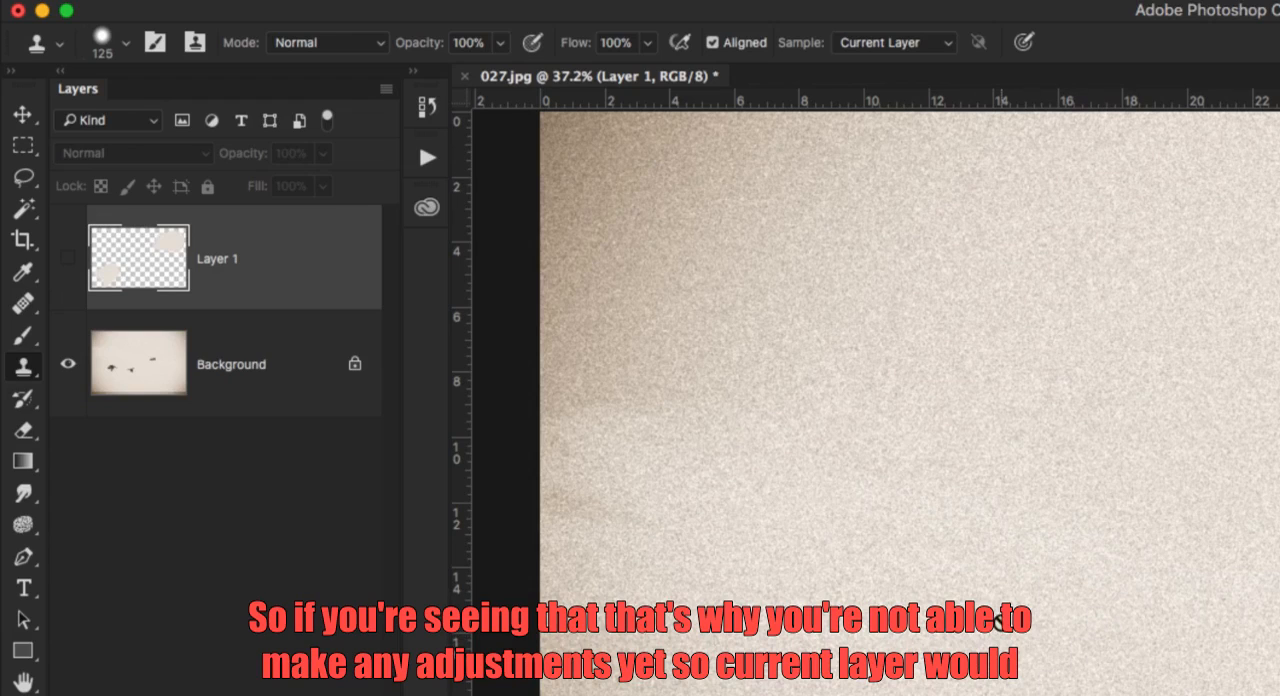
left_click(895, 44)
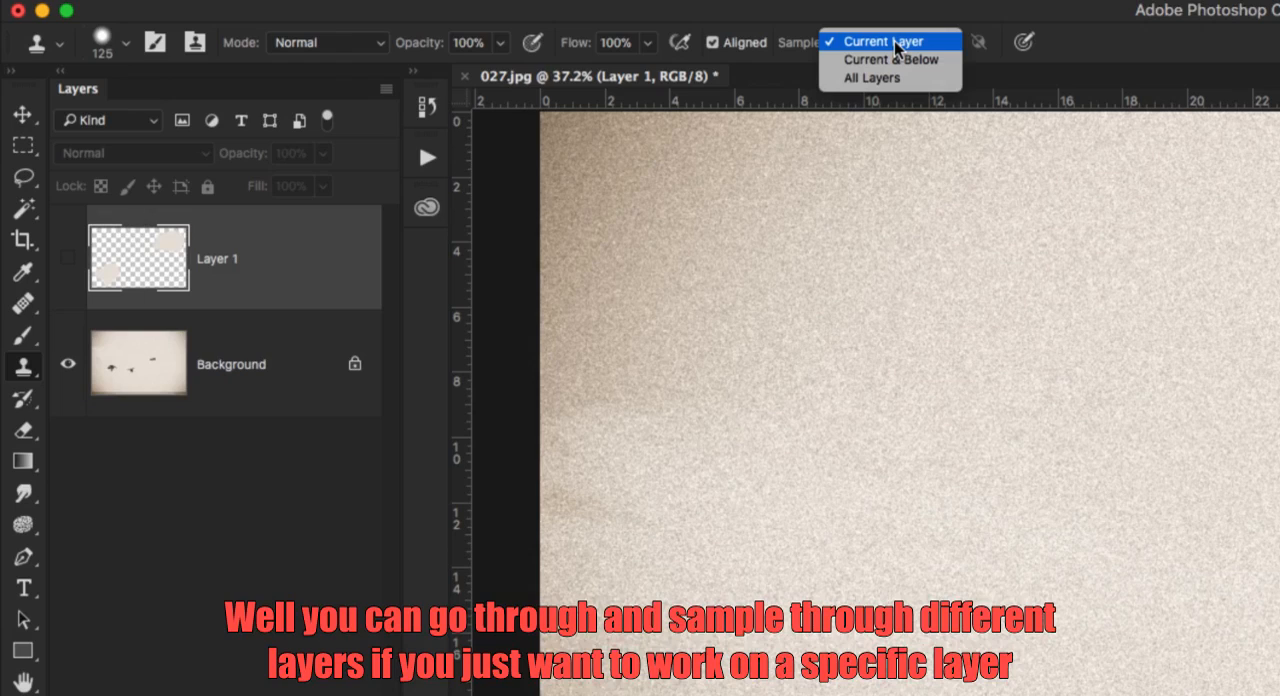
left_click(896, 60)
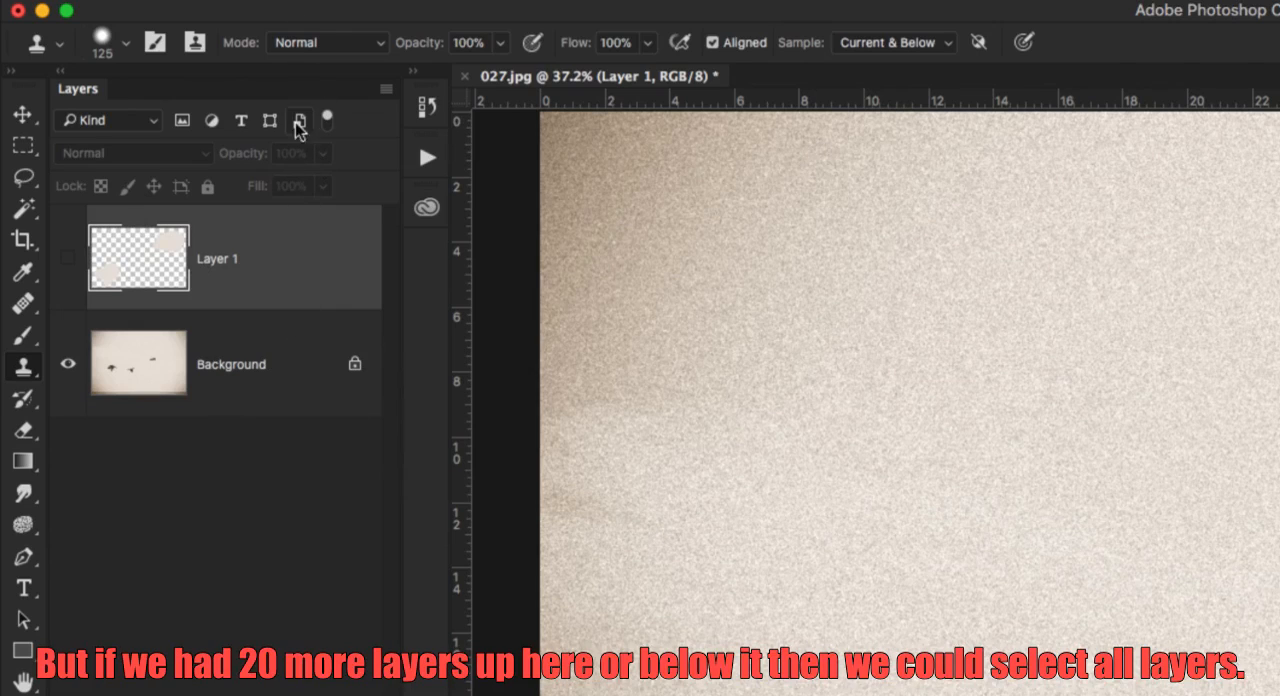
Set the Clone Stamp's Sample option to All Layers and review the available choices.
left_click(915, 43)
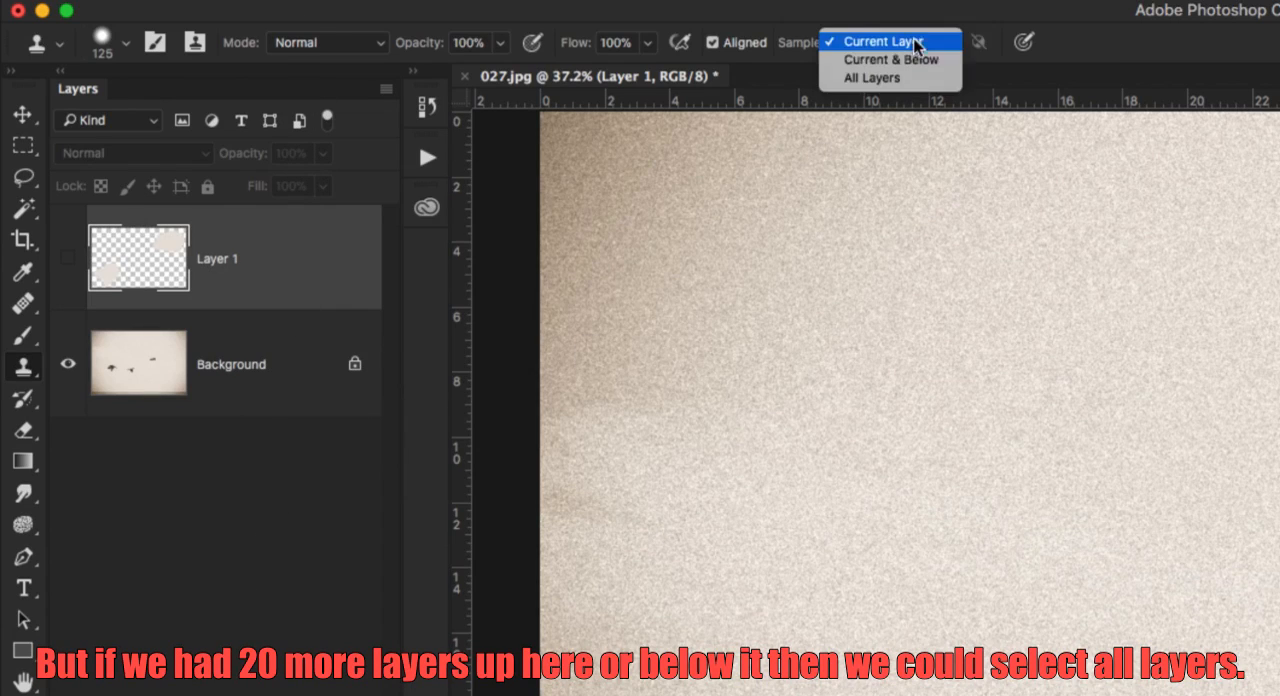
left_click(914, 78)
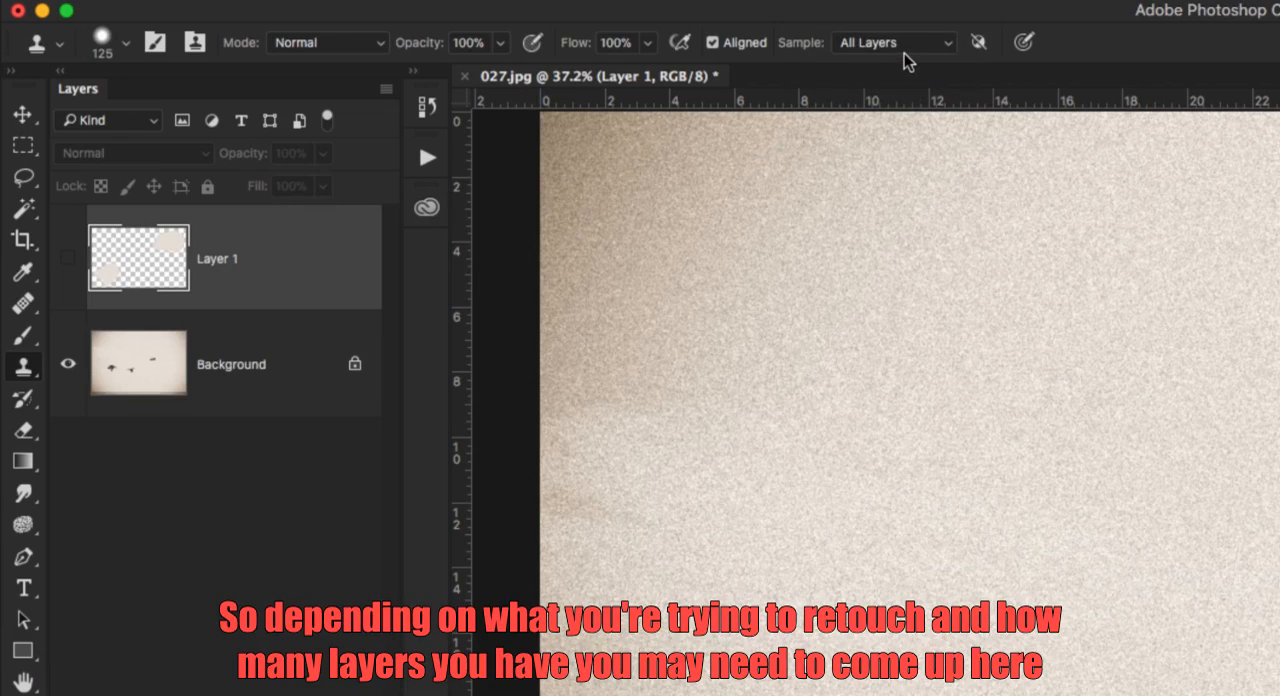
left_click(900, 45)
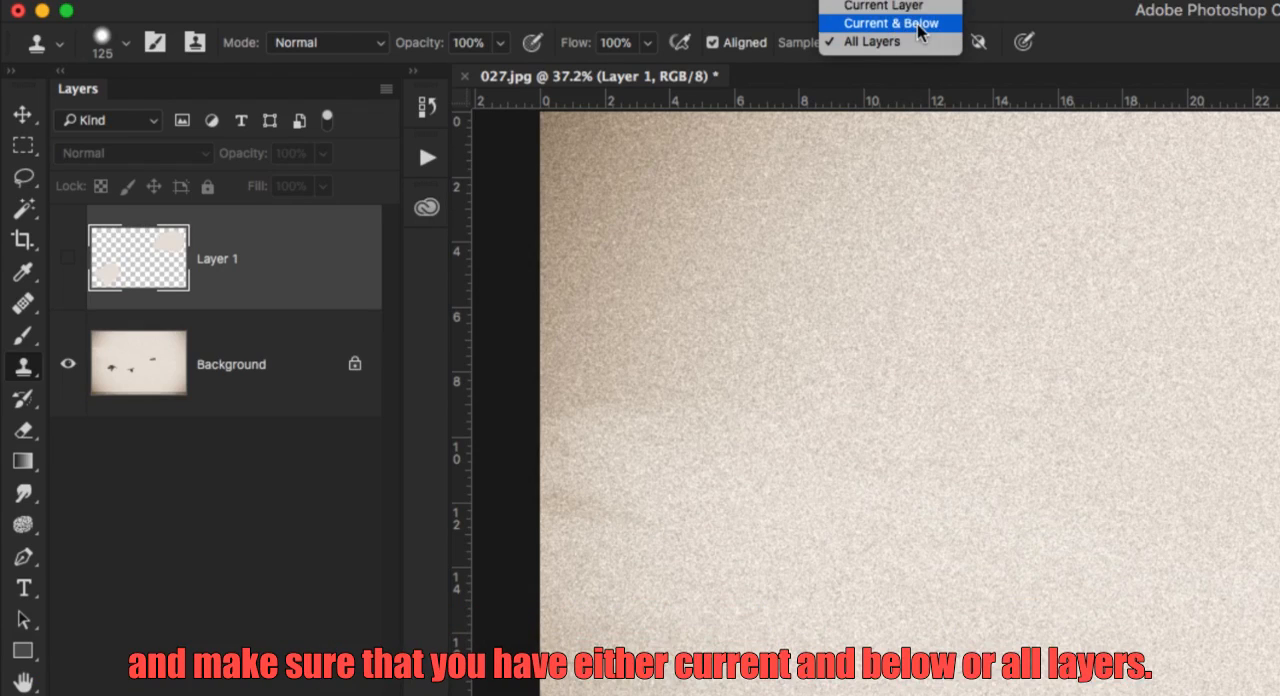
left_click(918, 44)
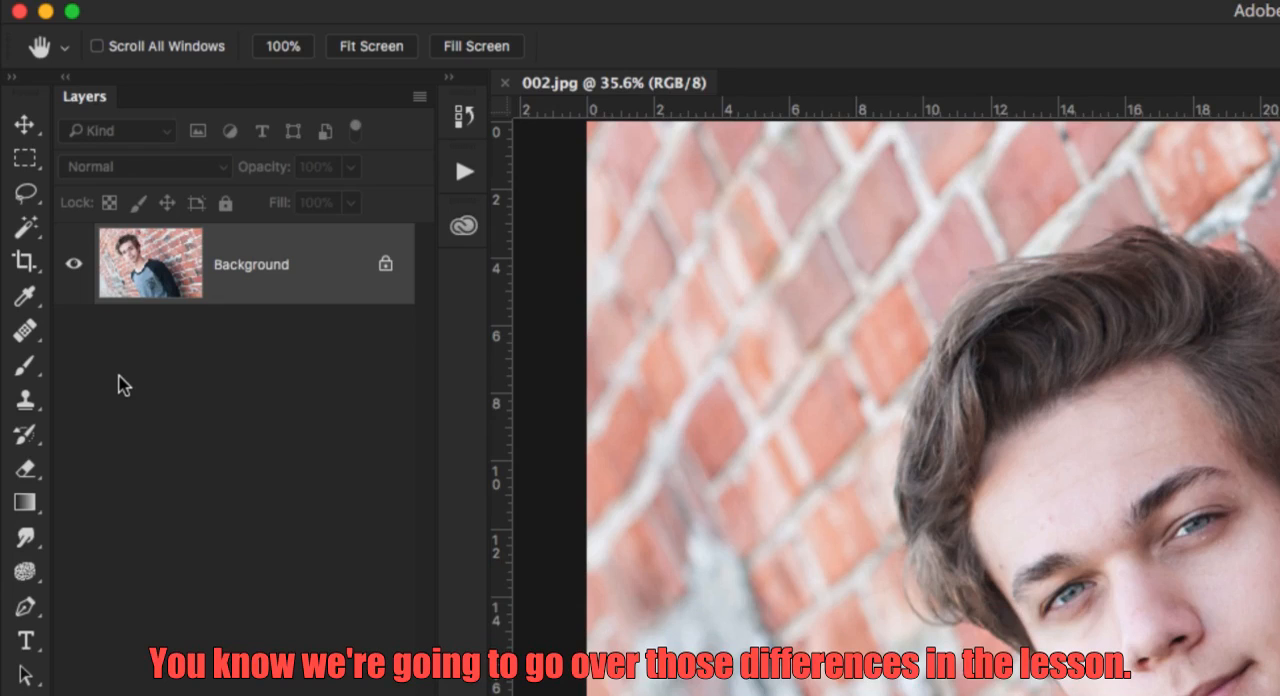
Activate the Healing Brush in photo 002.jpg and view the group of healing tools.
left_click(20, 334)
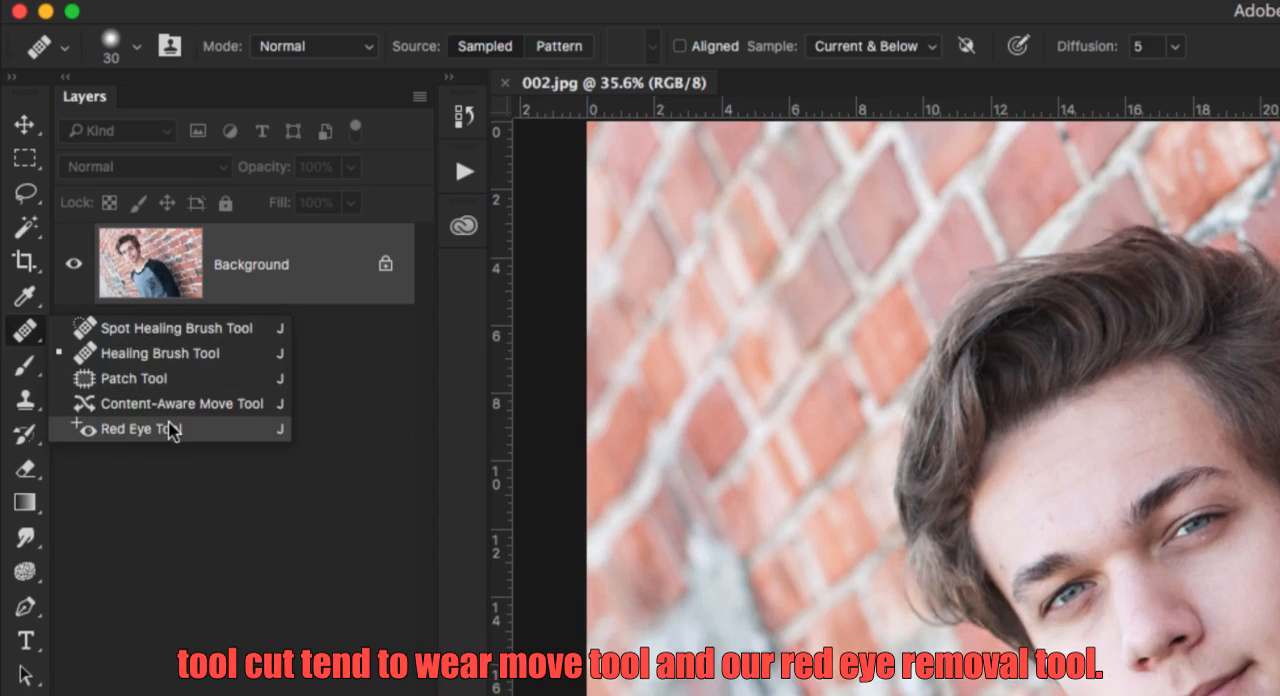
left_click(18, 333)
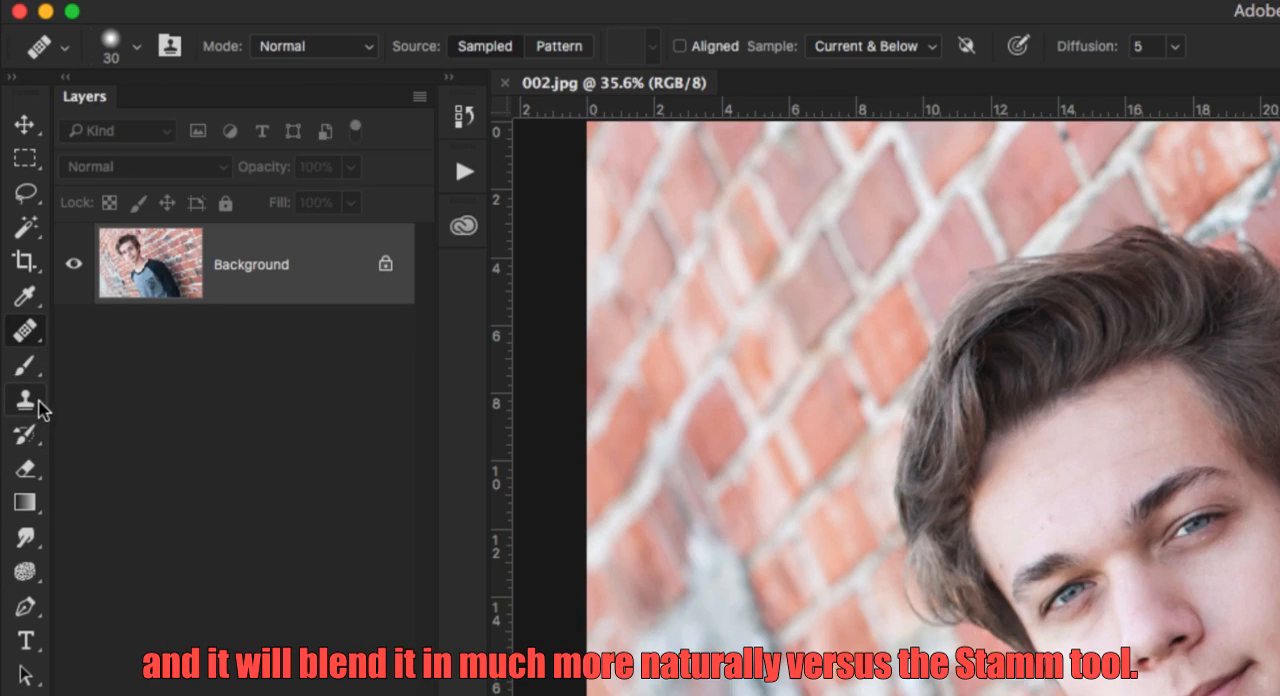
left_click(26, 336)
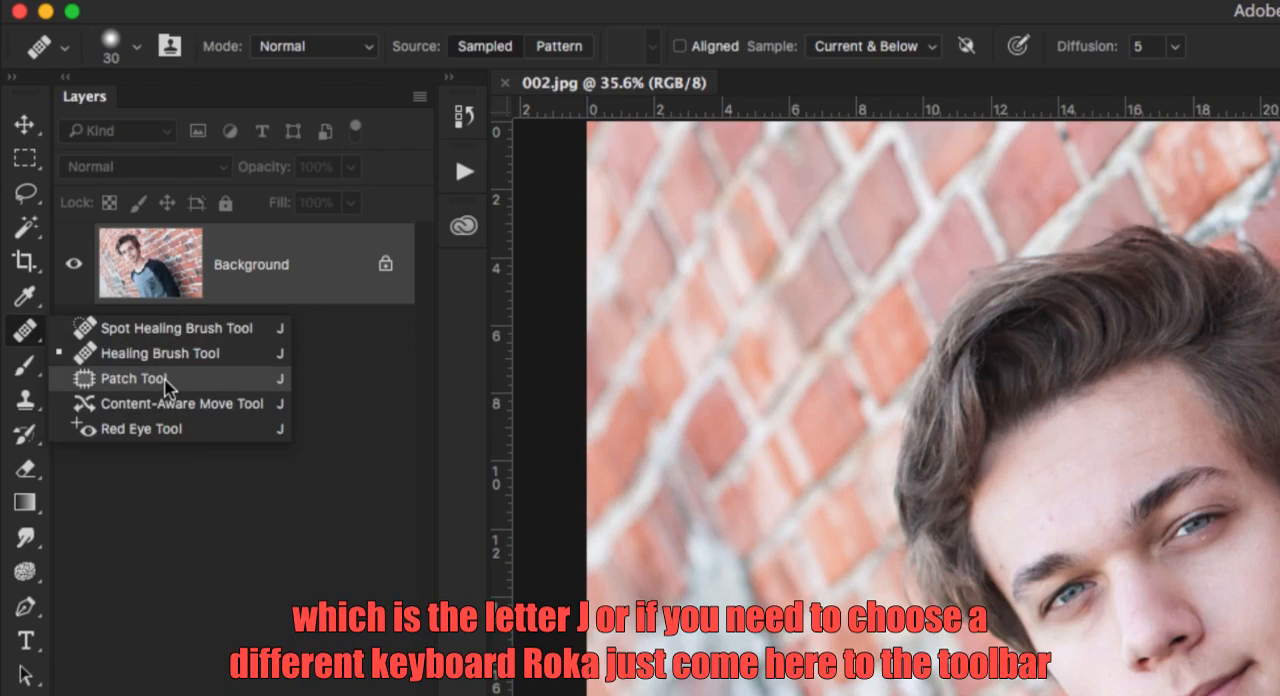
left_click(280, 452)
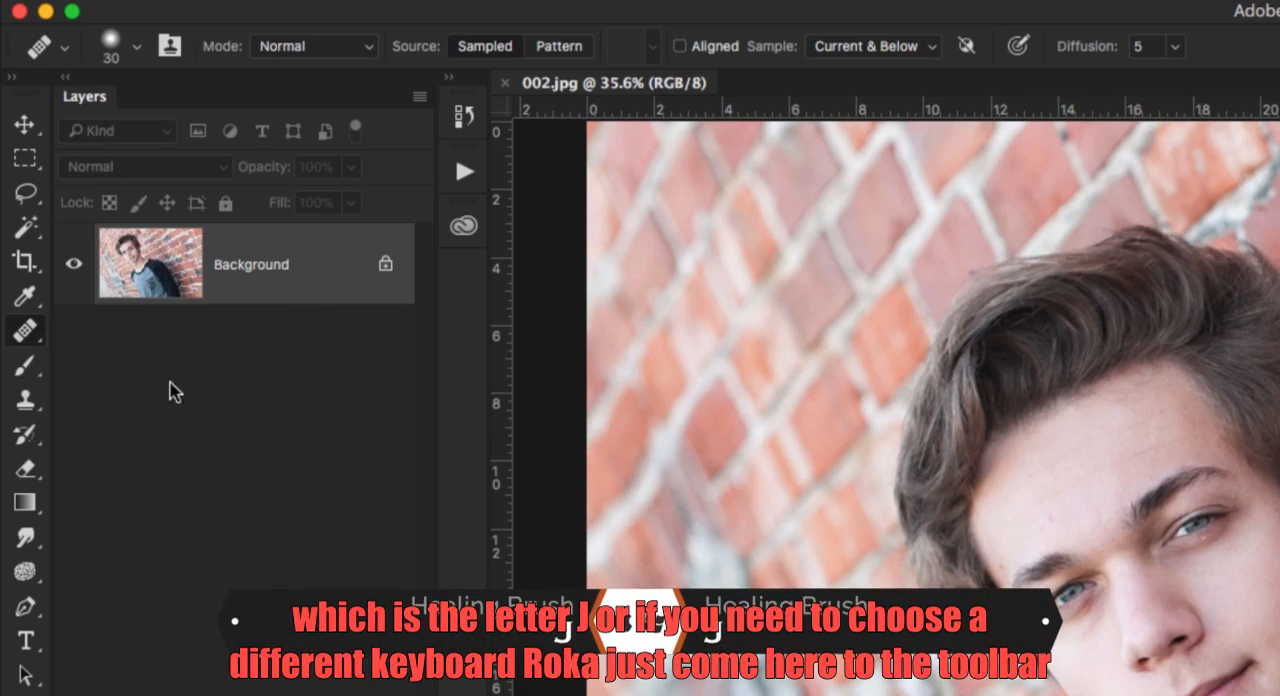
Switch to the Spot Healing Brush Tool to compare its options, and return to the Healing Brush Tool.
left_click(42, 342)
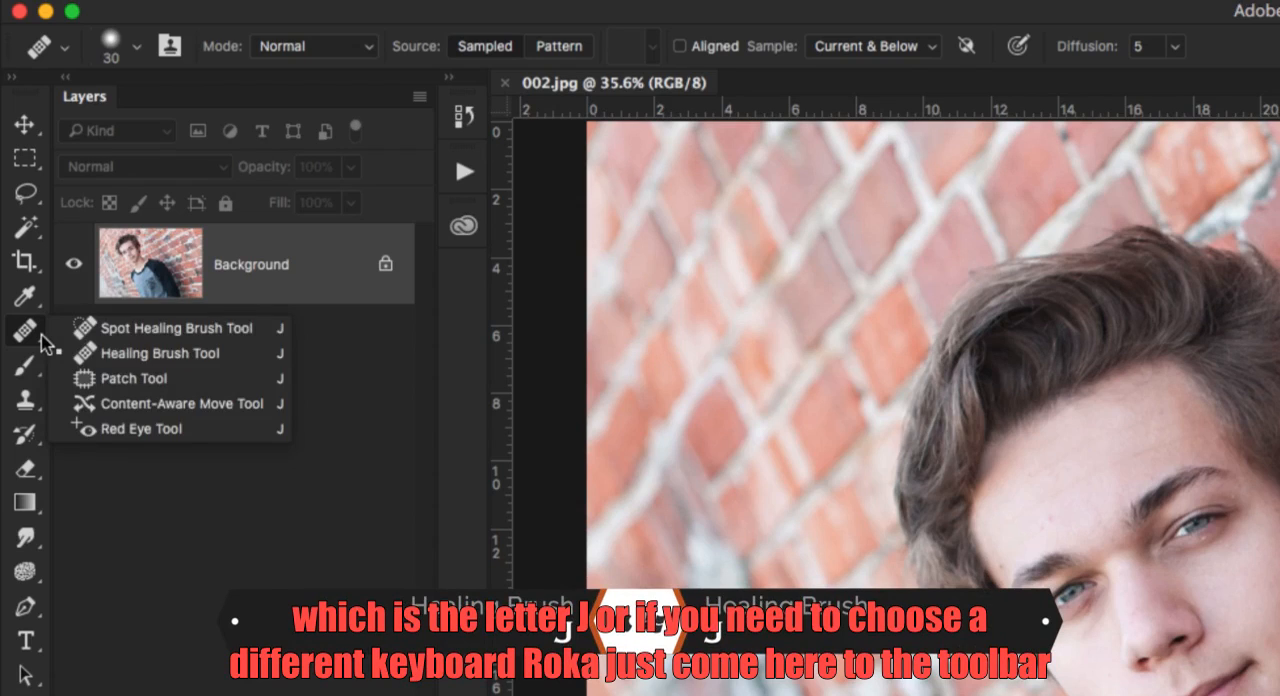
left_click(92, 329)
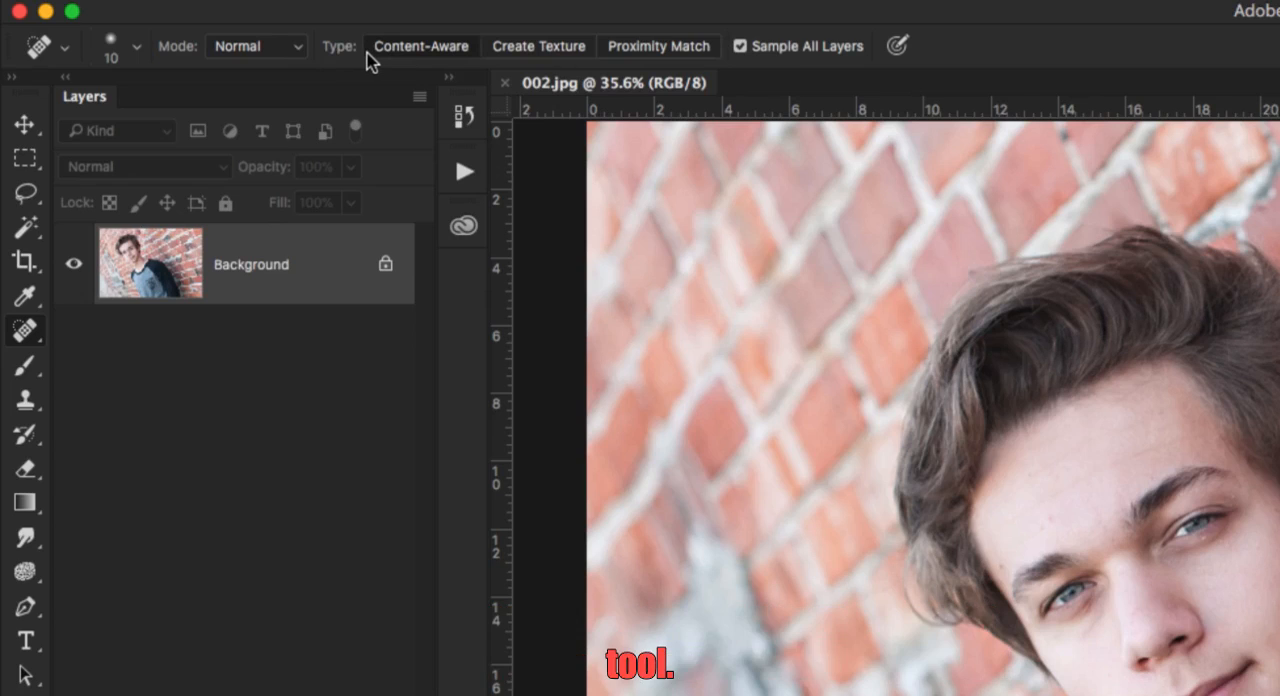
left_click(25, 330)
left_click(110, 336)
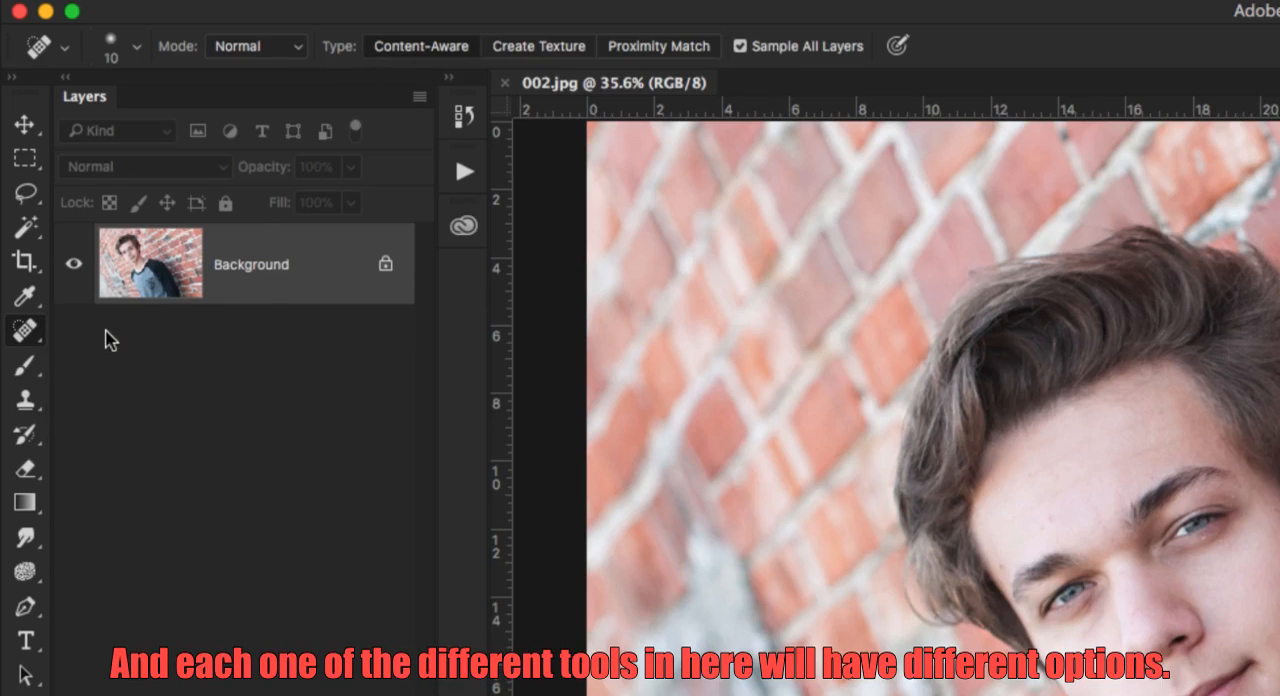
left_click(25, 330)
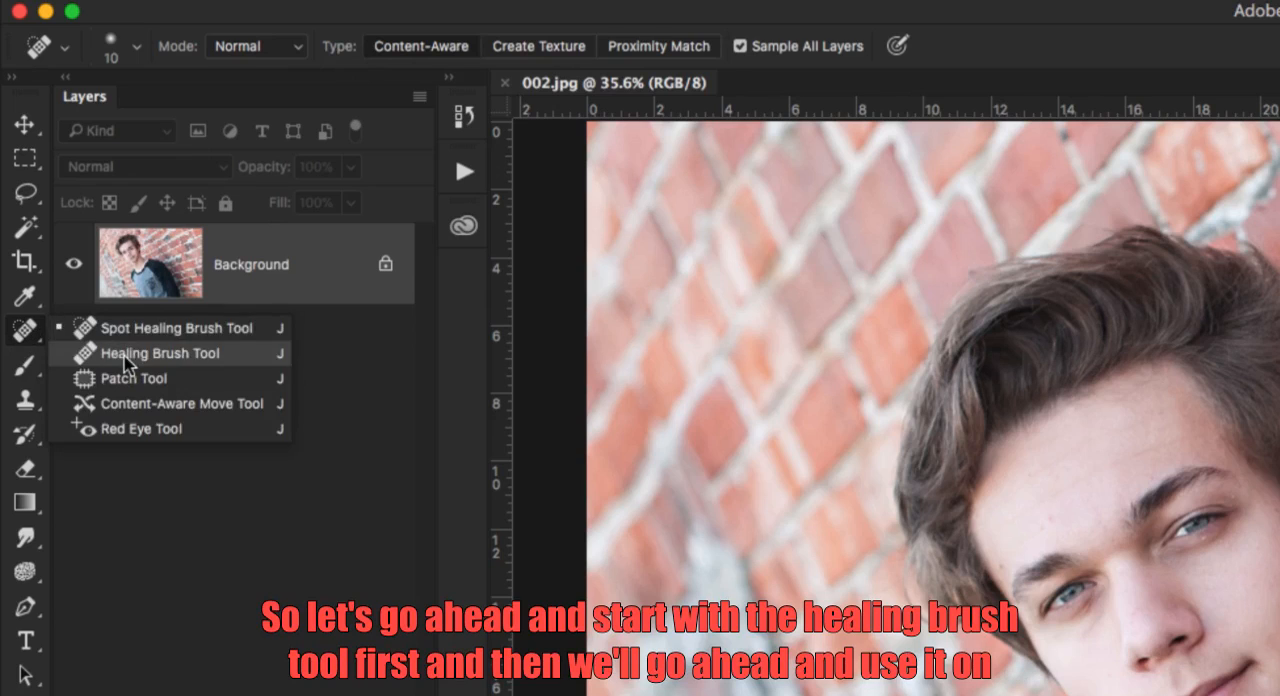
left_click(127, 360)
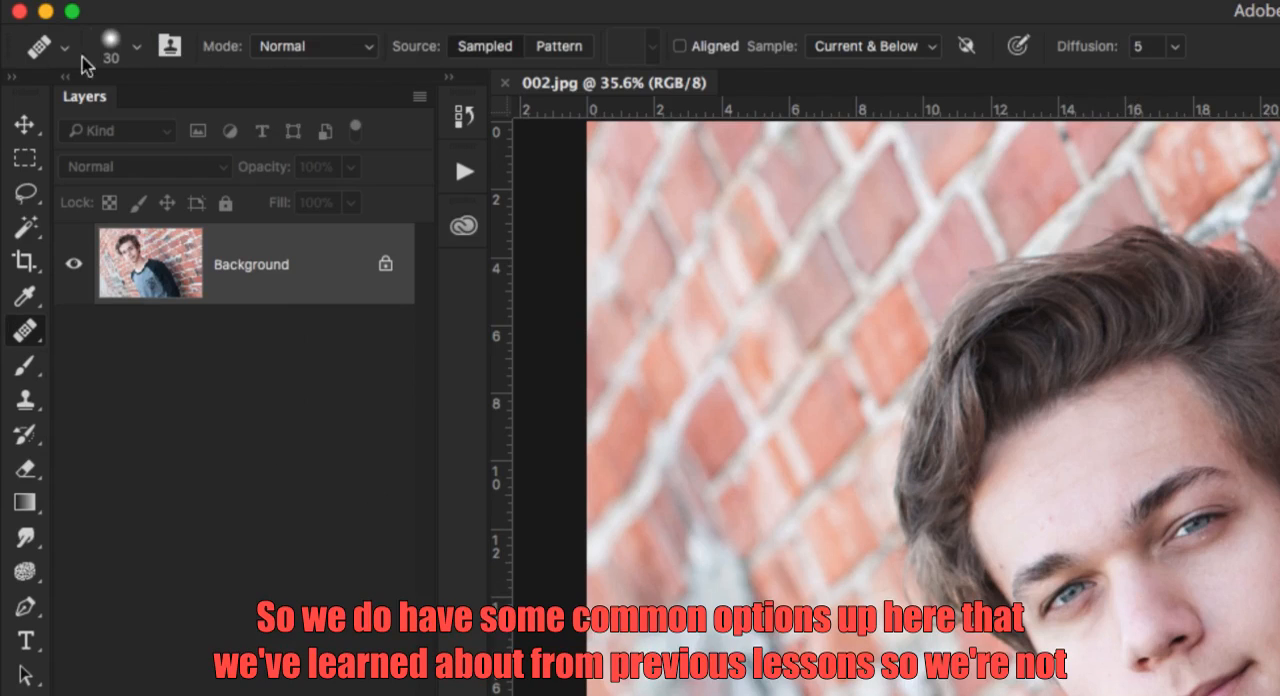
Look over the Healing Brush's Clone Source panel and blend modes, switching its source to Pattern and back to Sampled.
left_click(172, 50)
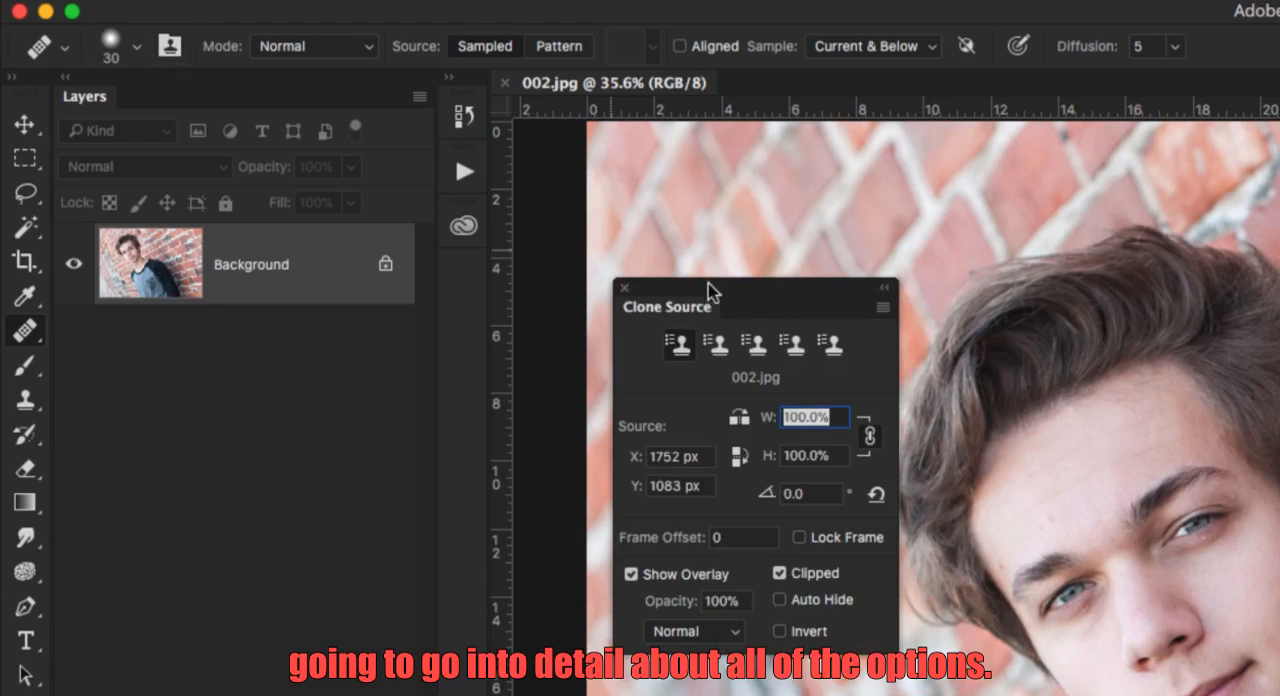
left_click(624, 291)
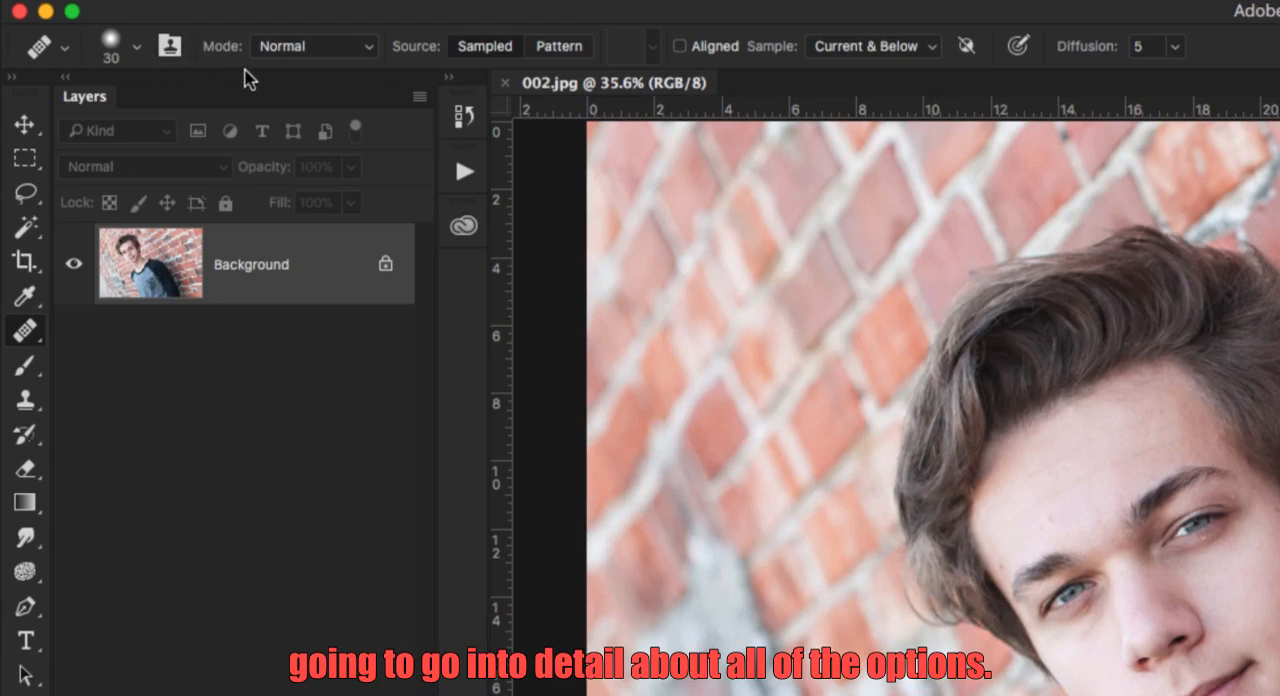
left_click(312, 48)
left_click(310, 45)
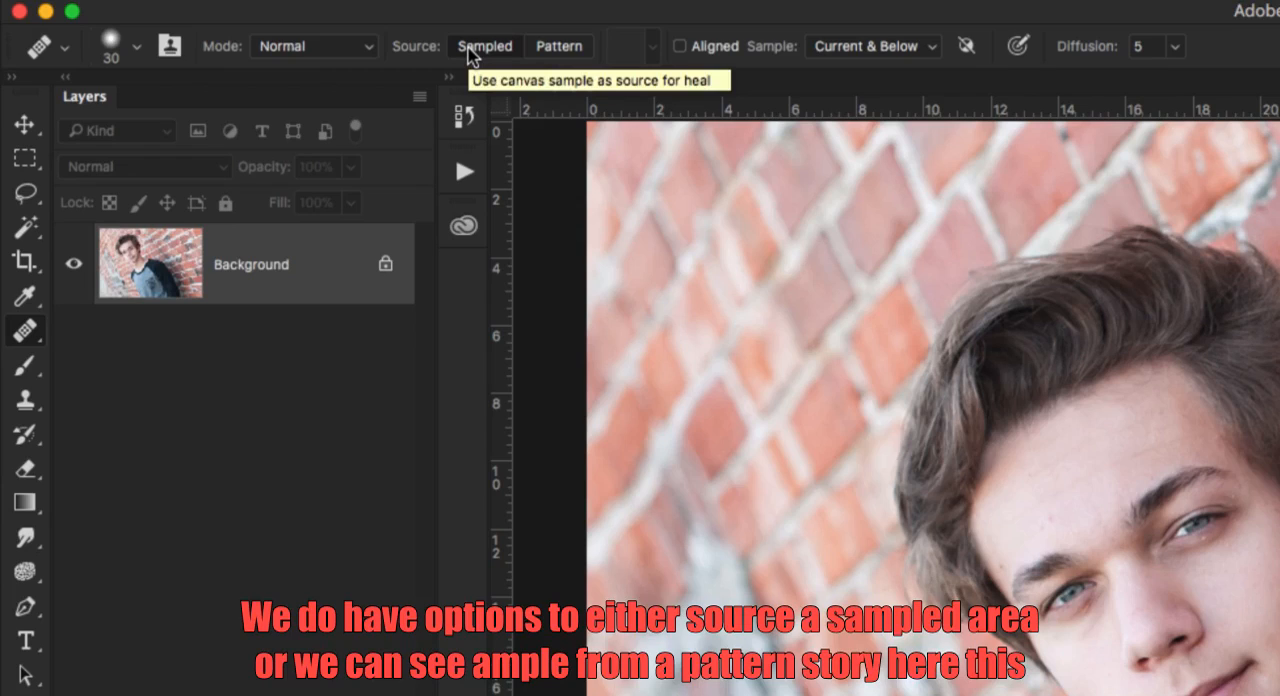
left_click(558, 47)
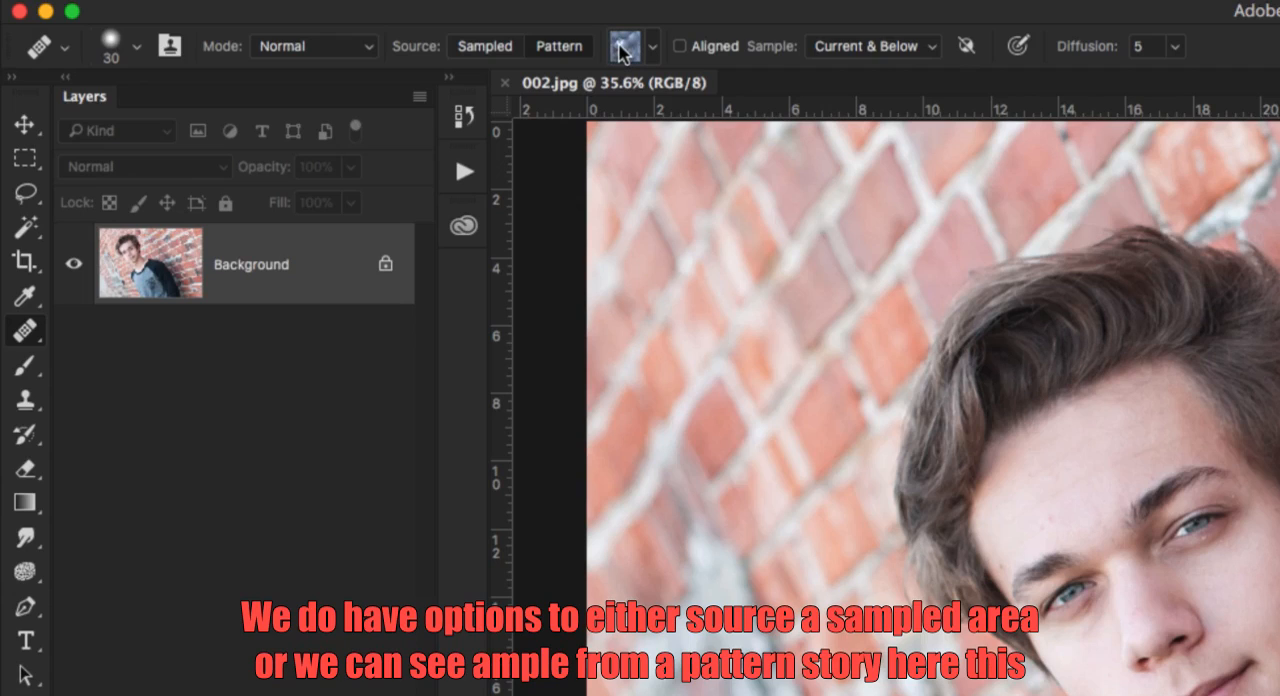
left_click(508, 48)
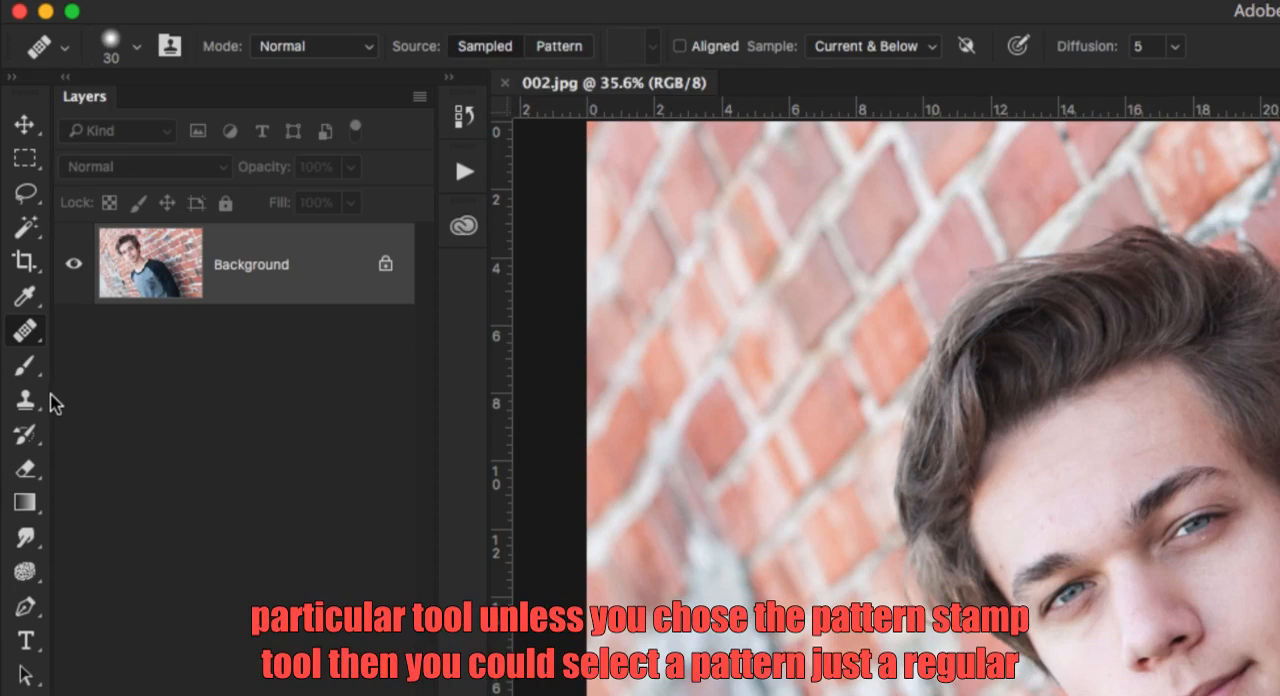
Activate the Pattern Stamp Tool to view its pattern choices, and switch to the Clone Stamp Tool for comparison.
left_click_drag(25, 400, 134, 425)
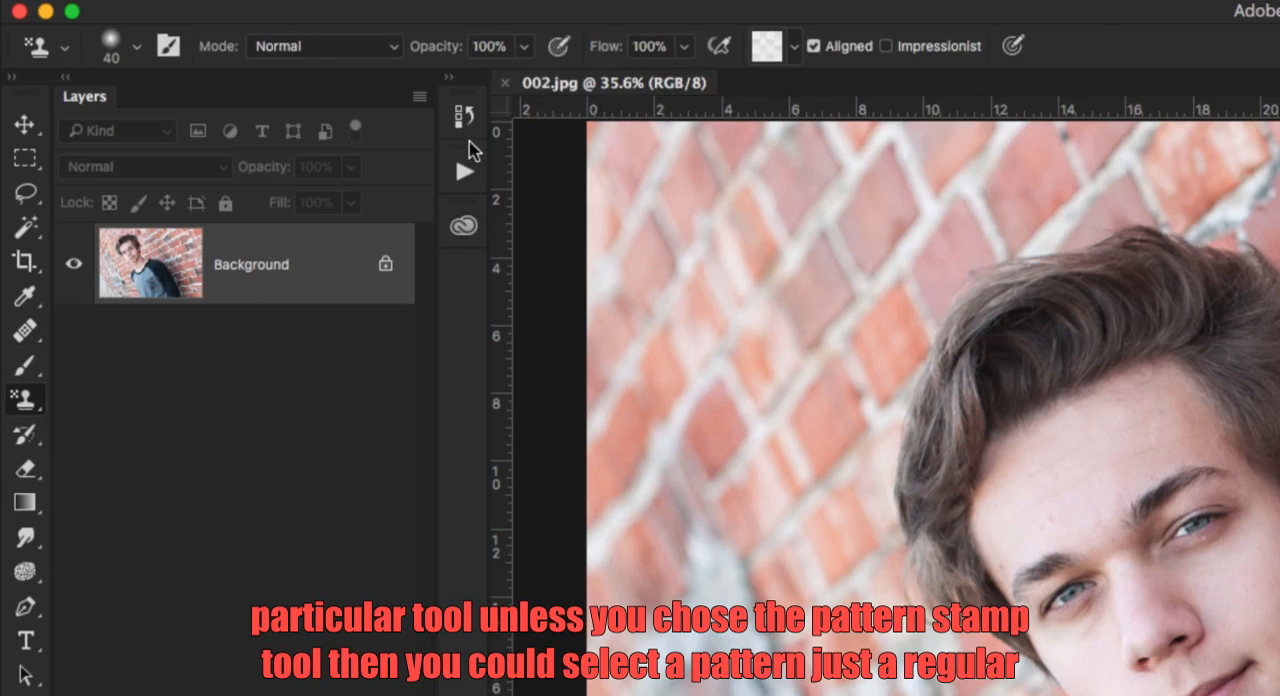
left_click(794, 48)
left_click(794, 48)
left_click_drag(25, 404, 100, 402)
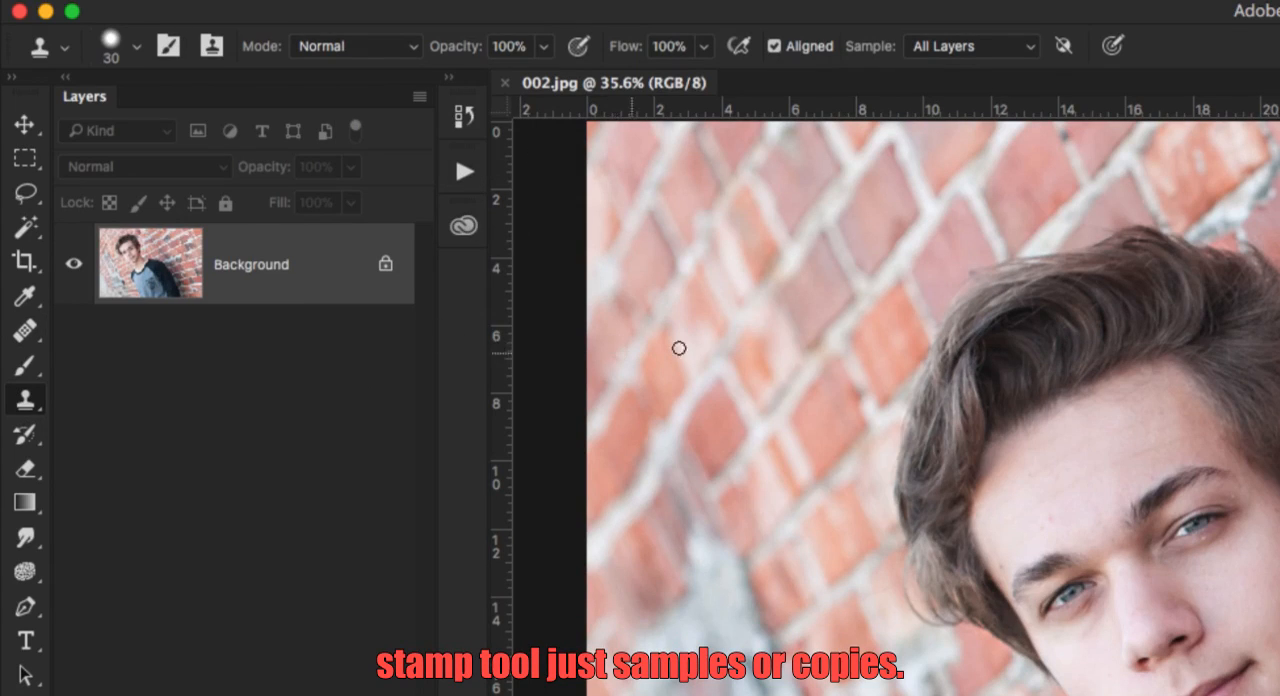
Return to the Healing Brush Tool and turn on its Aligned option.
left_click(20, 338)
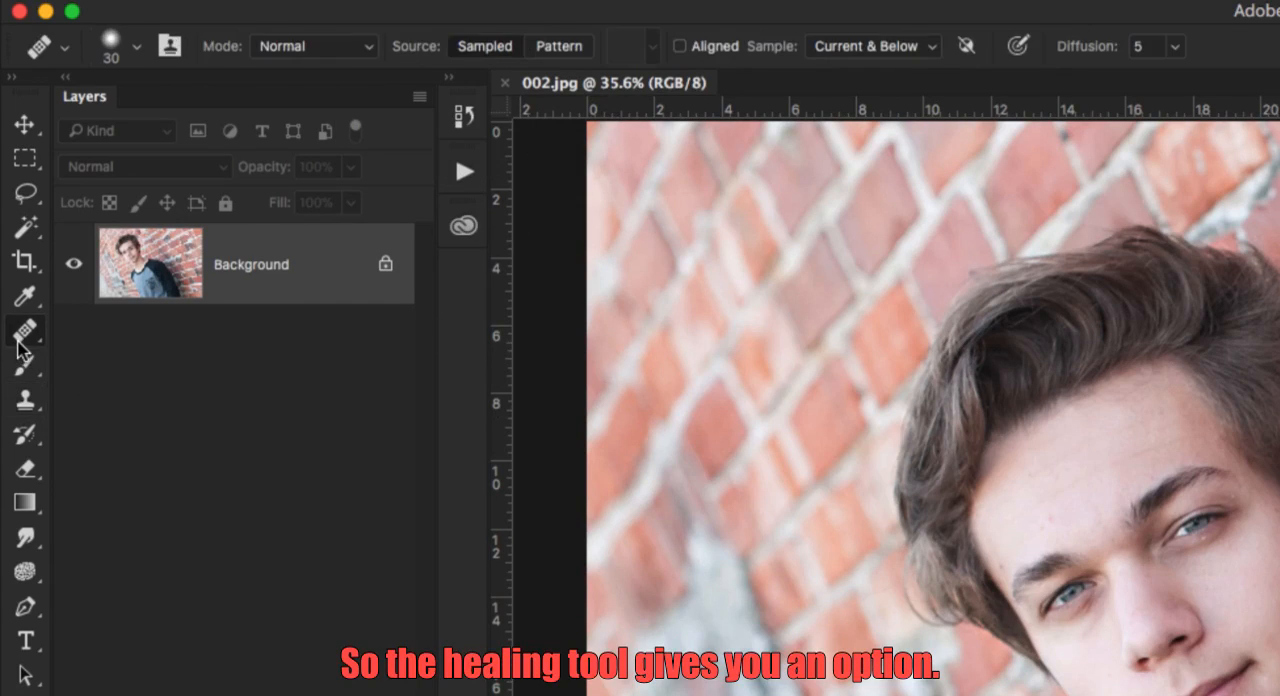
left_click_drag(20, 345, 165, 360)
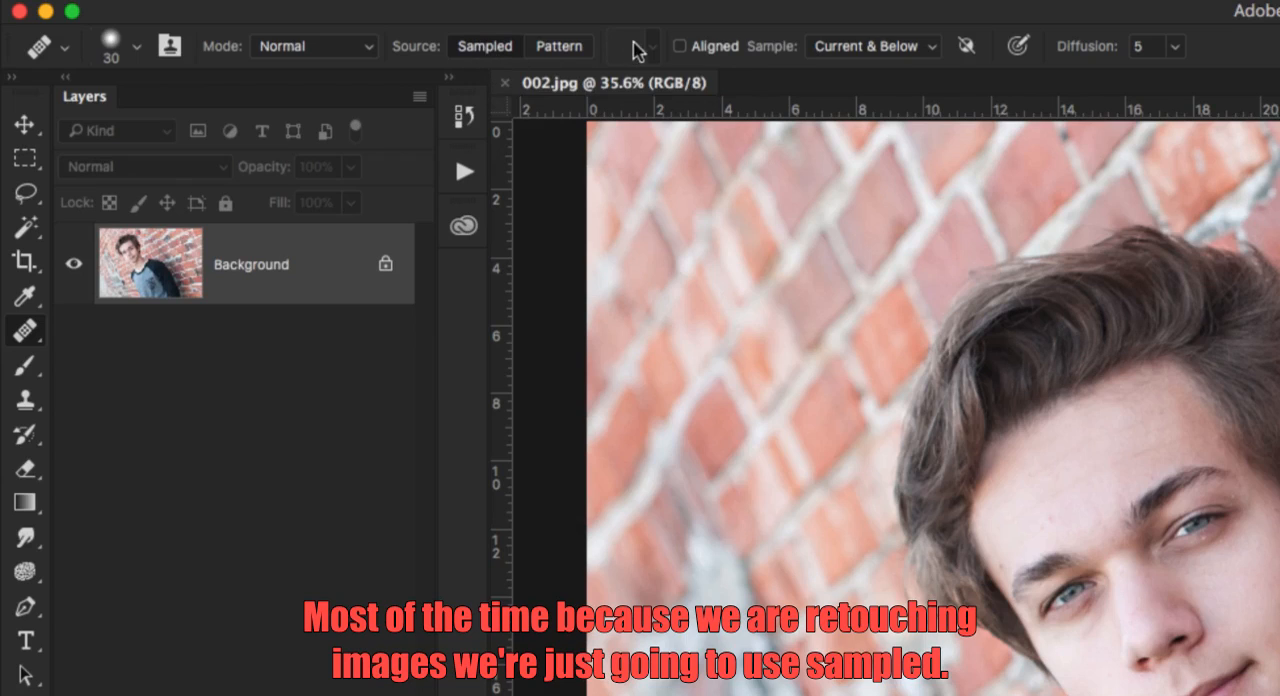
left_click(680, 47)
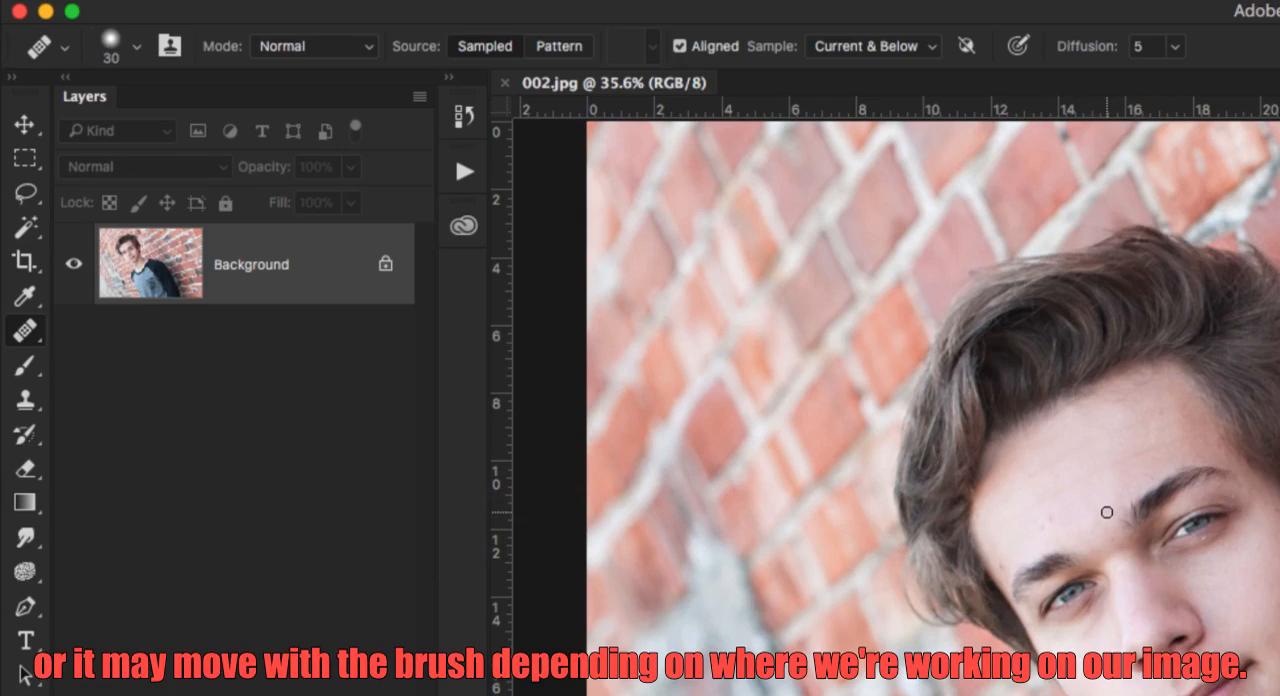
Try a single Healing Brush dab on the photo with Aligned on, and undo it.
left_click(656, 146)
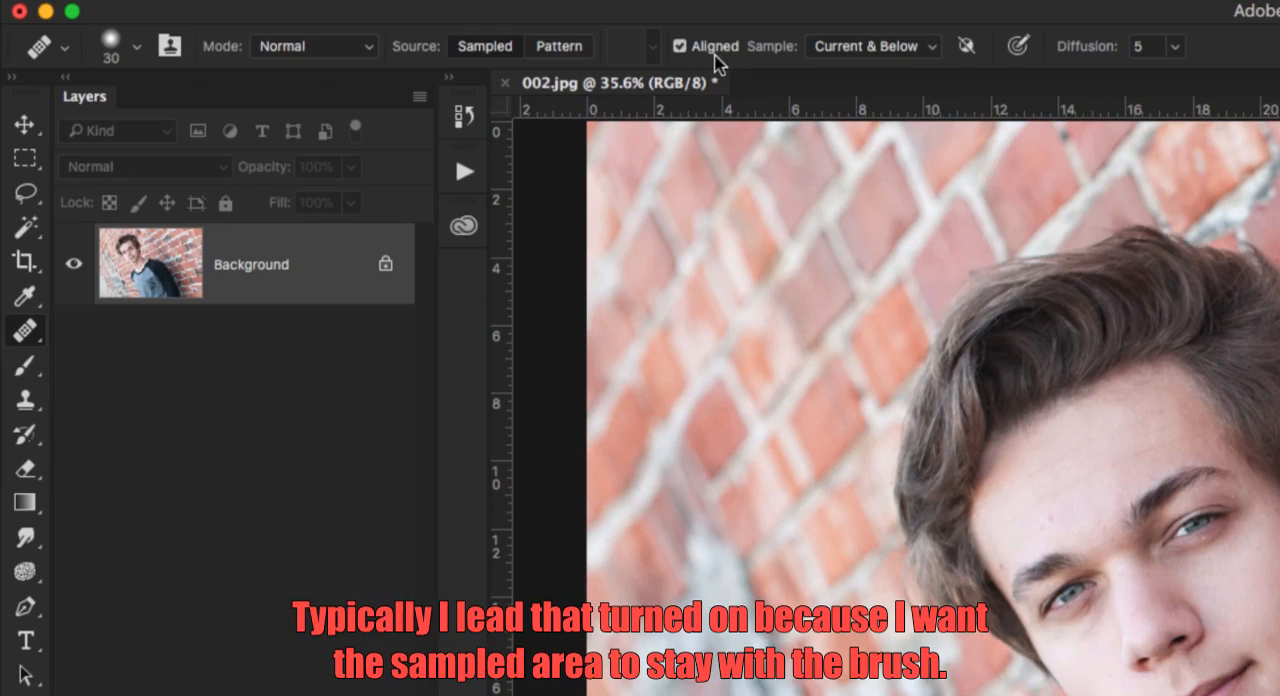
key("super+z")
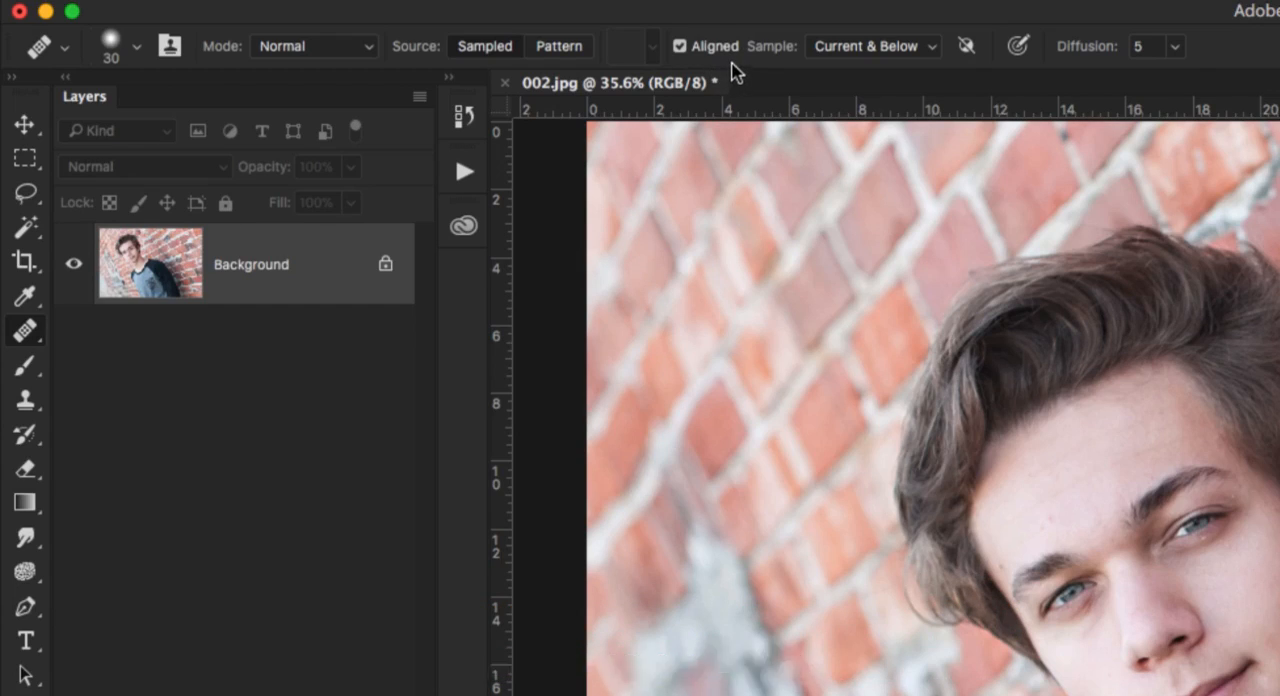
Look over the Healing Brush's Sample choices and the available adjustment layer types without choosing any.
left_click(875, 50)
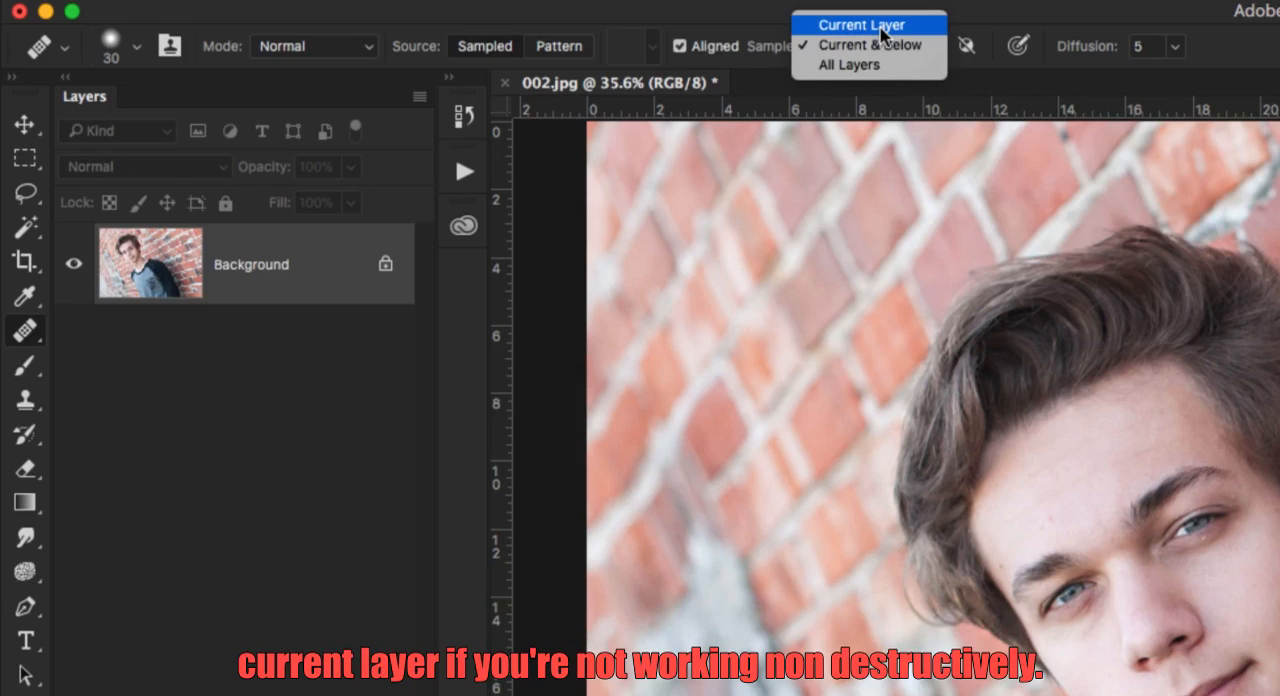
left_click(996, 4)
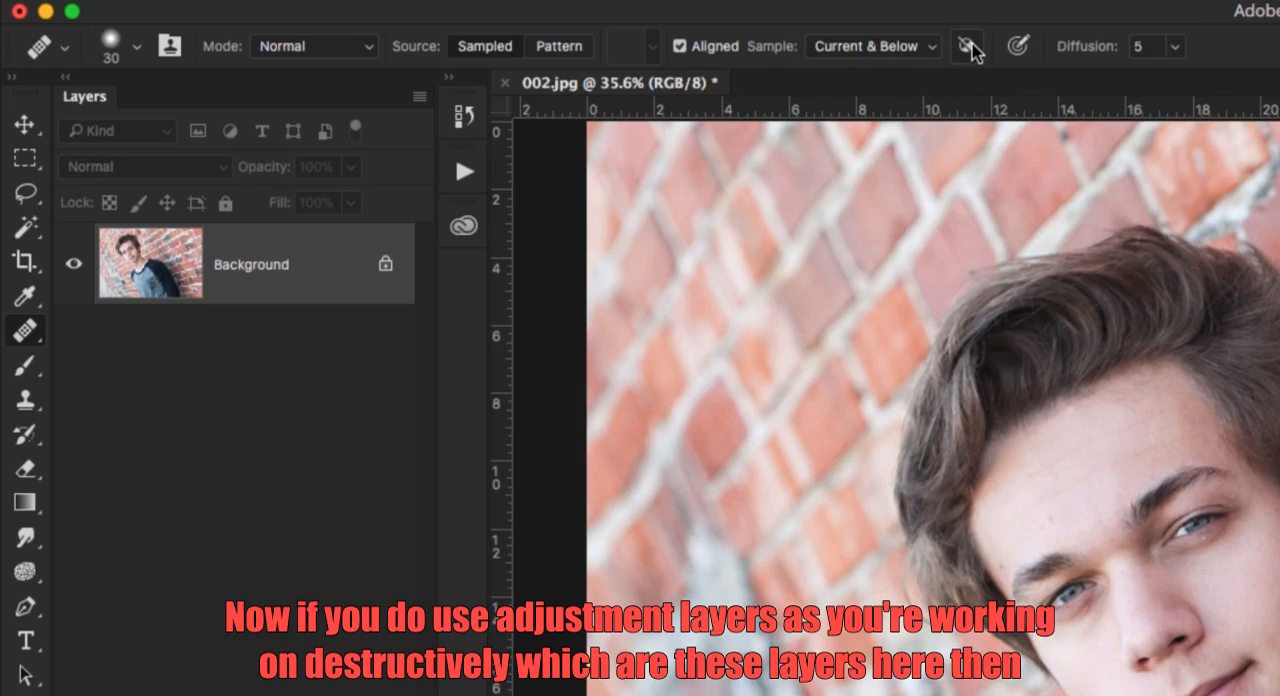
left_click(428, 0)
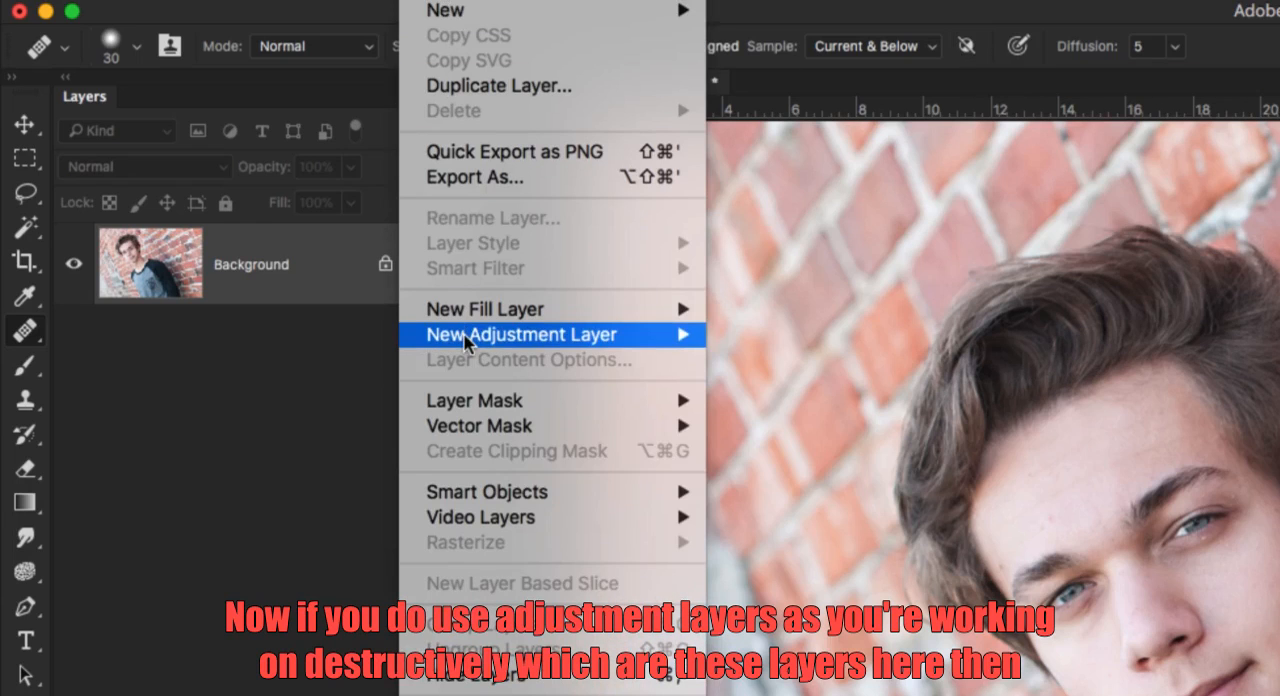
mouse_move(467, 340)
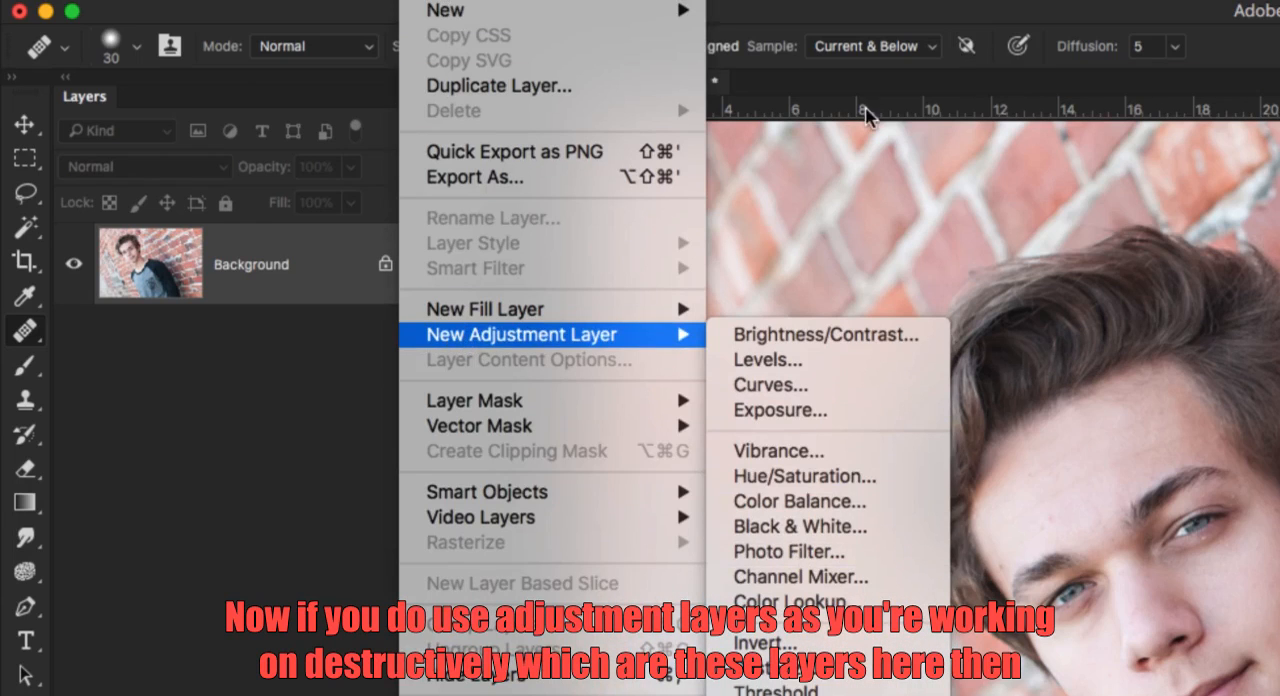
left_click(959, 12)
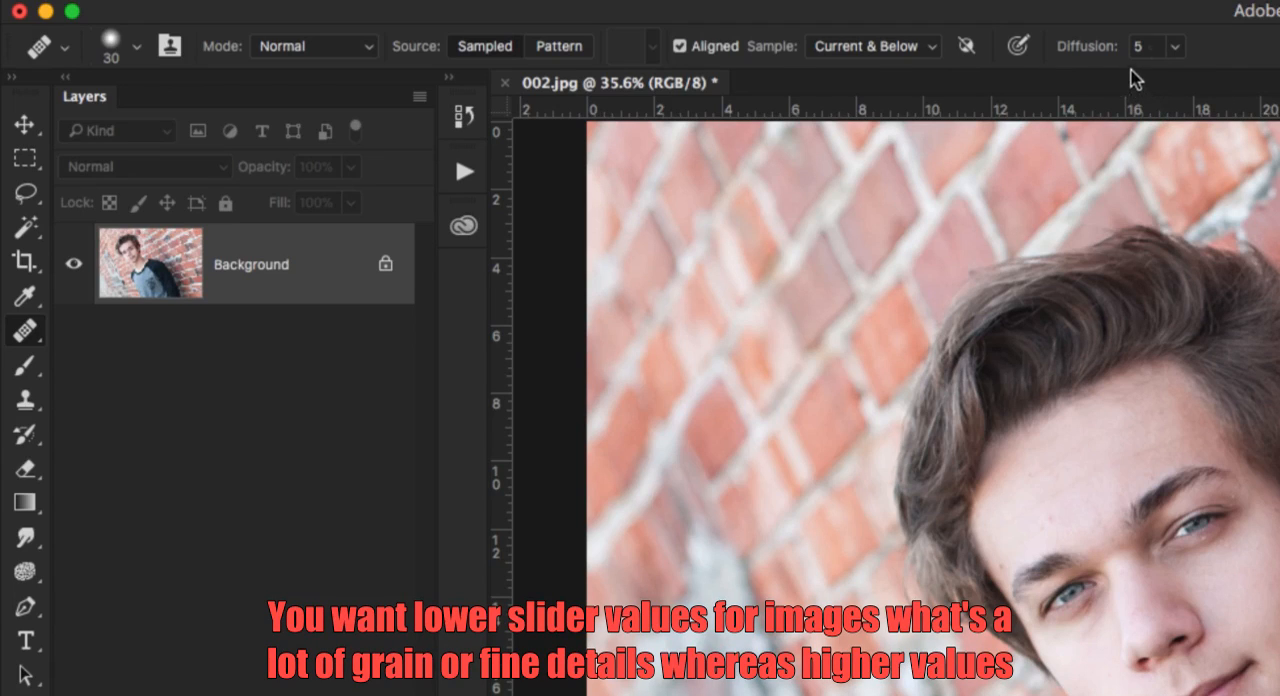
Try the Healing Brush's Diffusion at 1 and at higher values, and return it to 5.
left_click(1178, 46)
left_click(1104, 77)
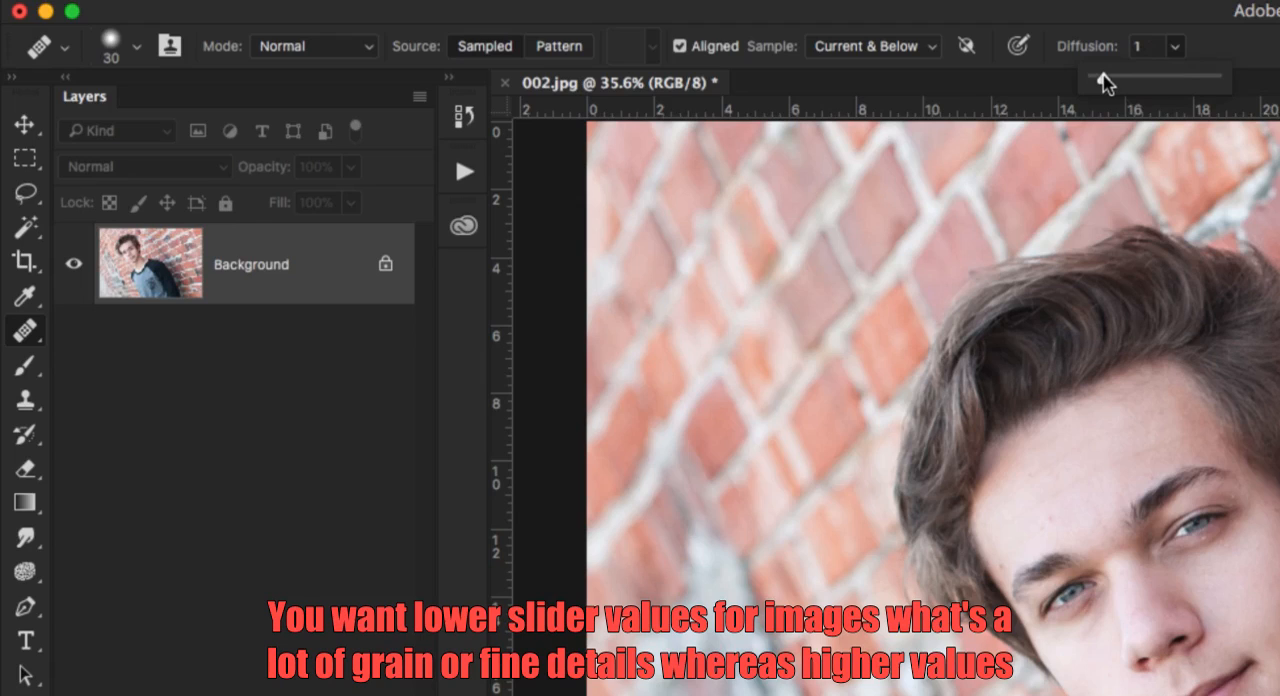
left_click_drag(1104, 78, 1172, 84)
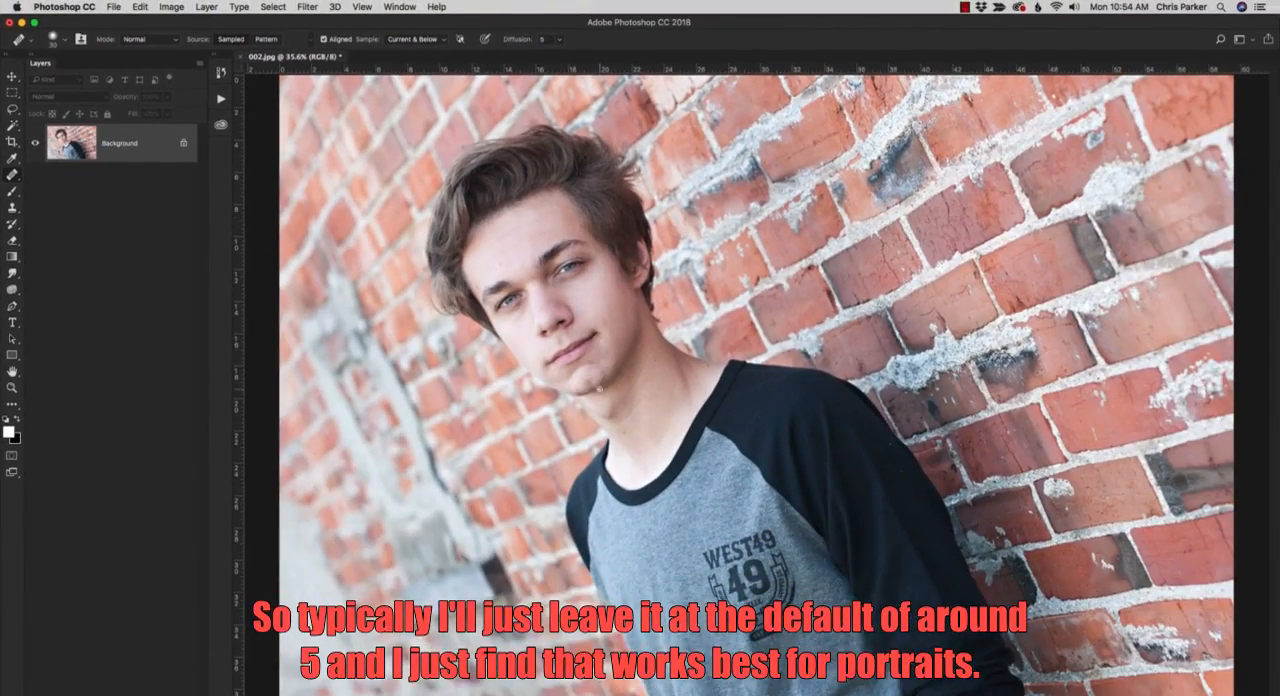
Create a new blank layer for retouching the eye area with the Healing Brush Tool active.
key("z")
left_click(698, 470)
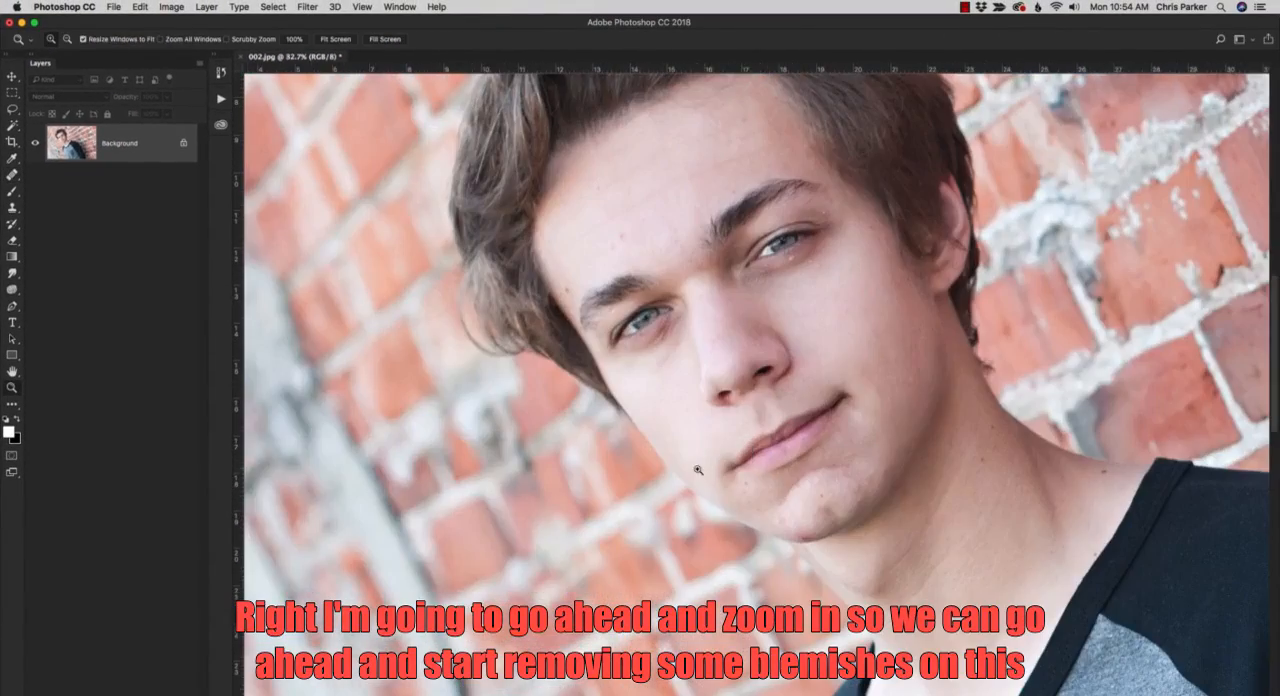
left_click_drag(784, 358, 600, 382)
left_click(600, 382)
key("j")
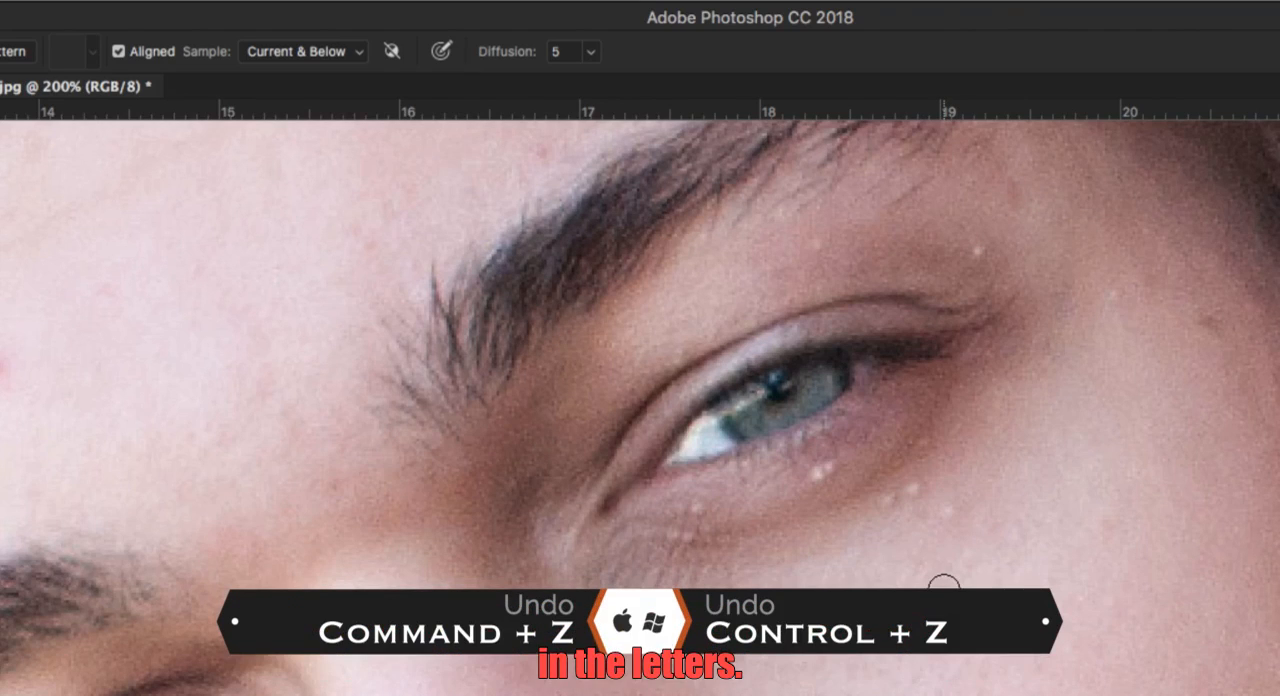
key("ctrl+shift+alt+n")
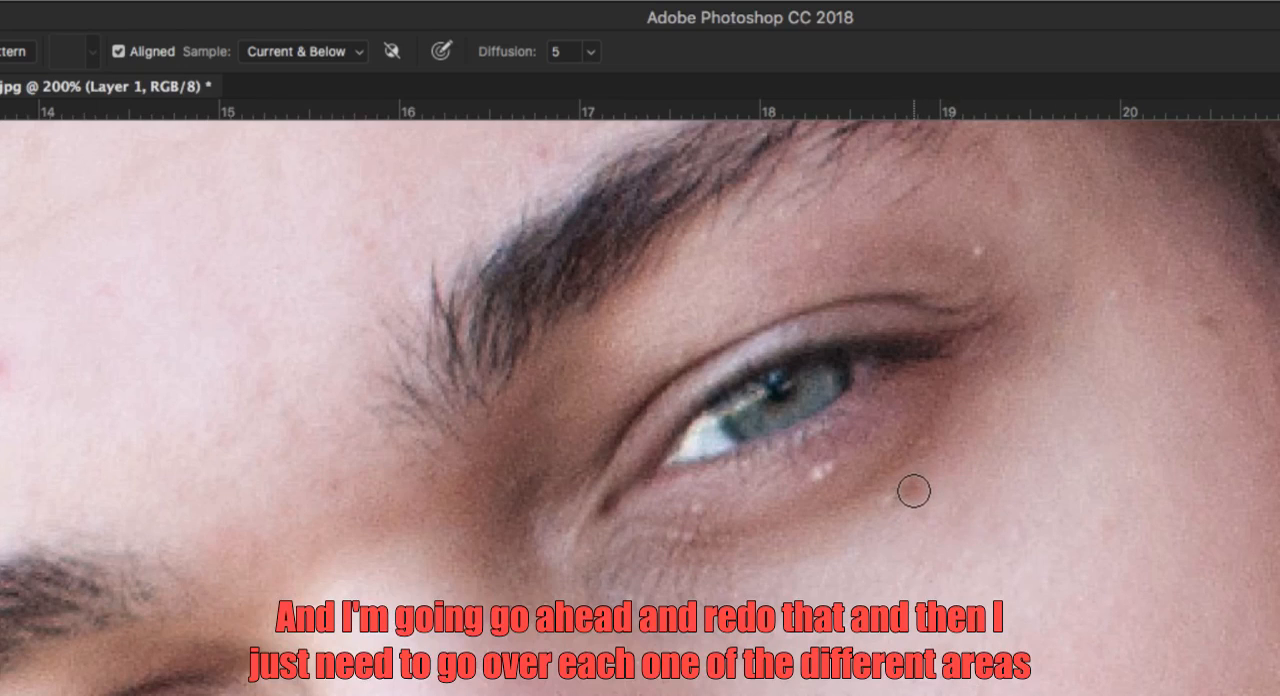
Heal the small white spots under the eye with the Healing Brush, undoing one dab and resampling from nearby skin.
left_click(913, 490)
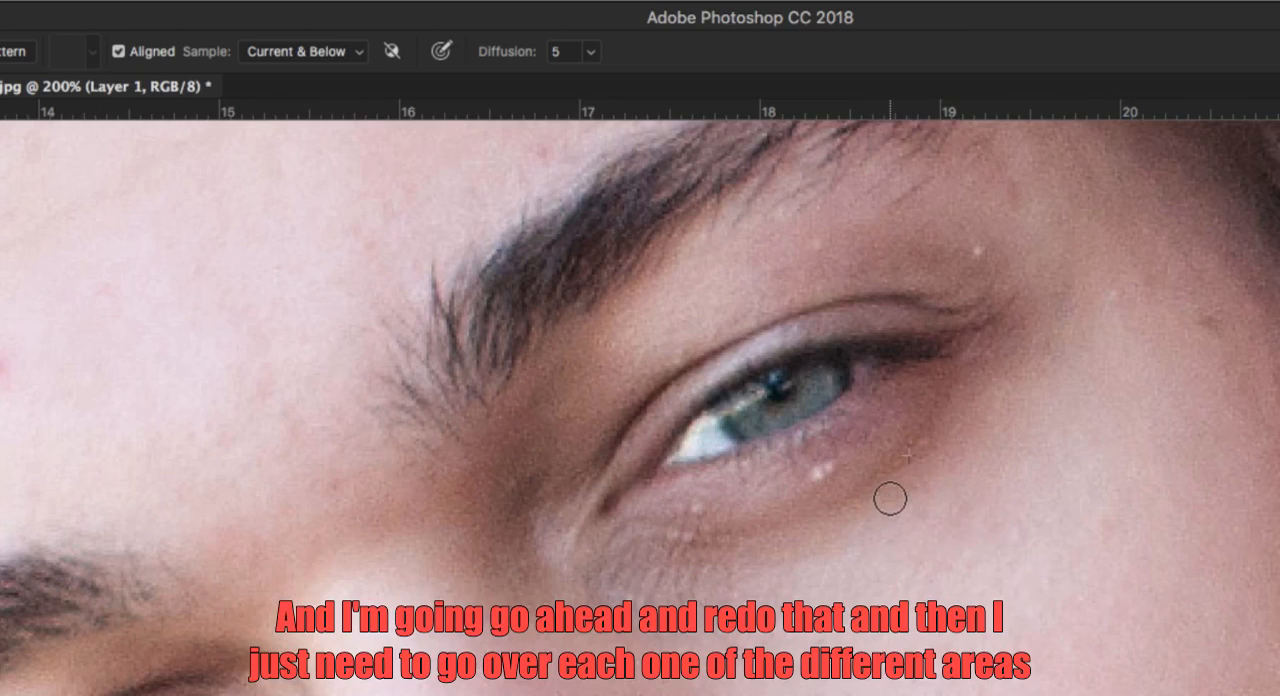
left_click(826, 470)
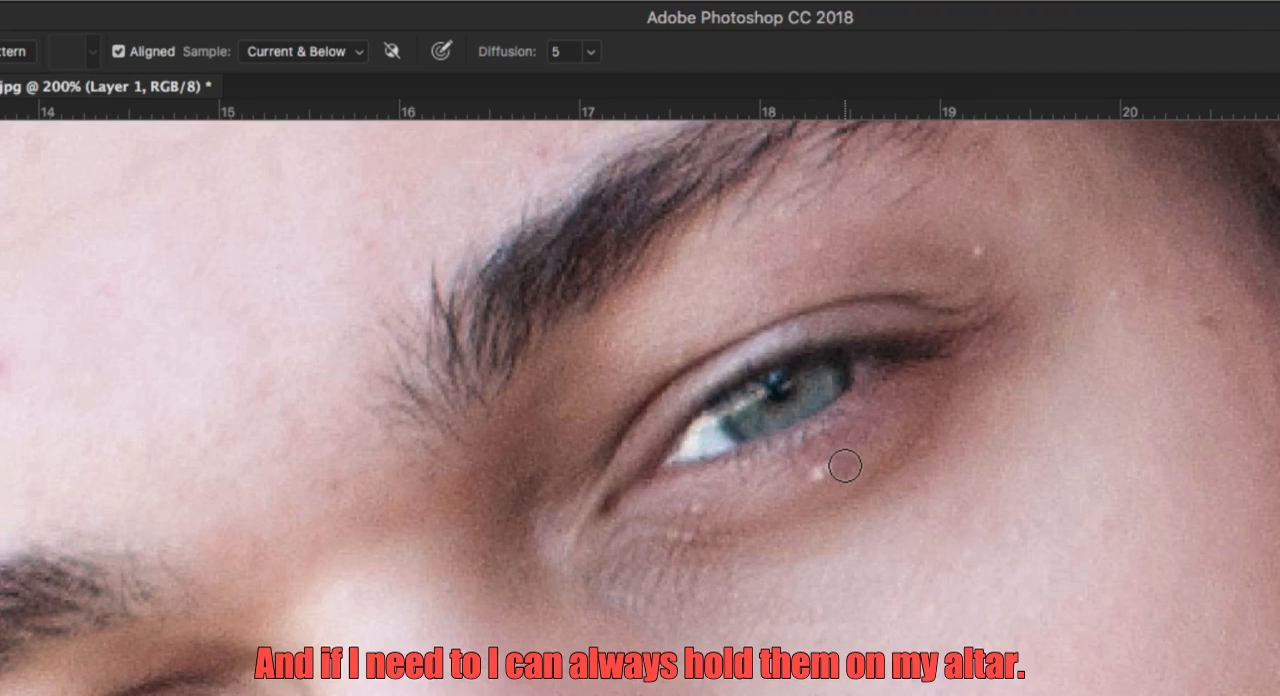
key("ctrl+z")
left_click(857, 457, "alt")
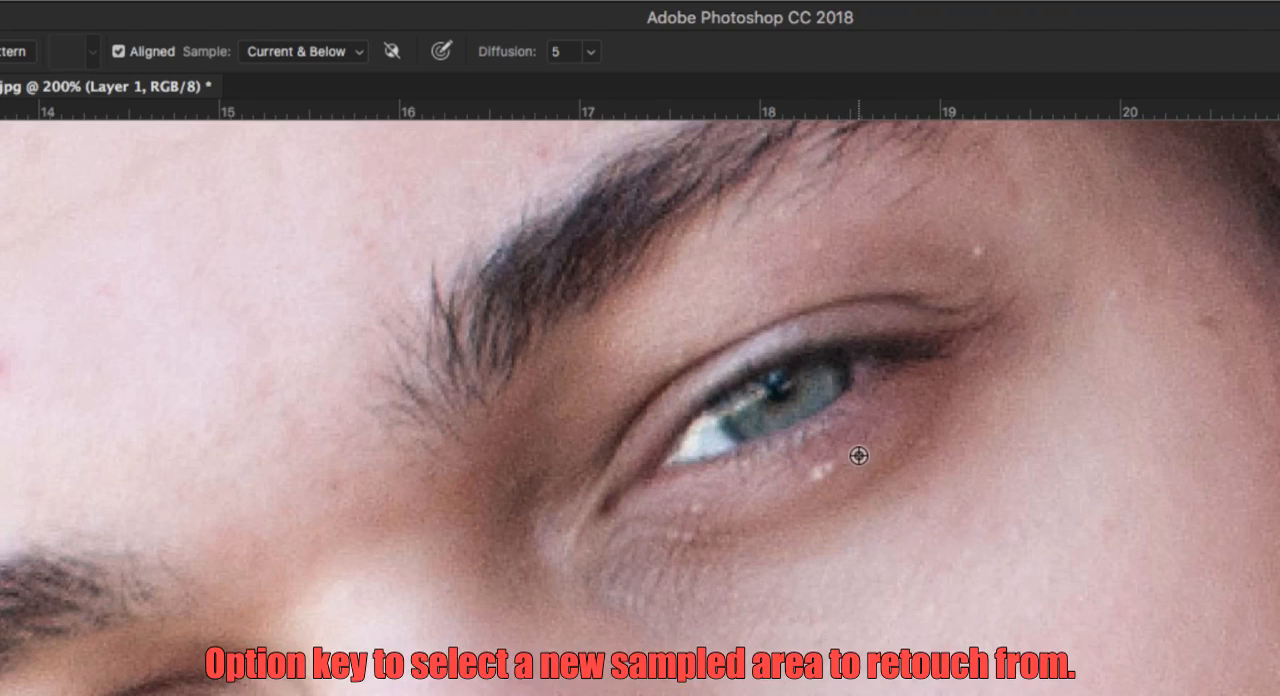
left_click(830, 470)
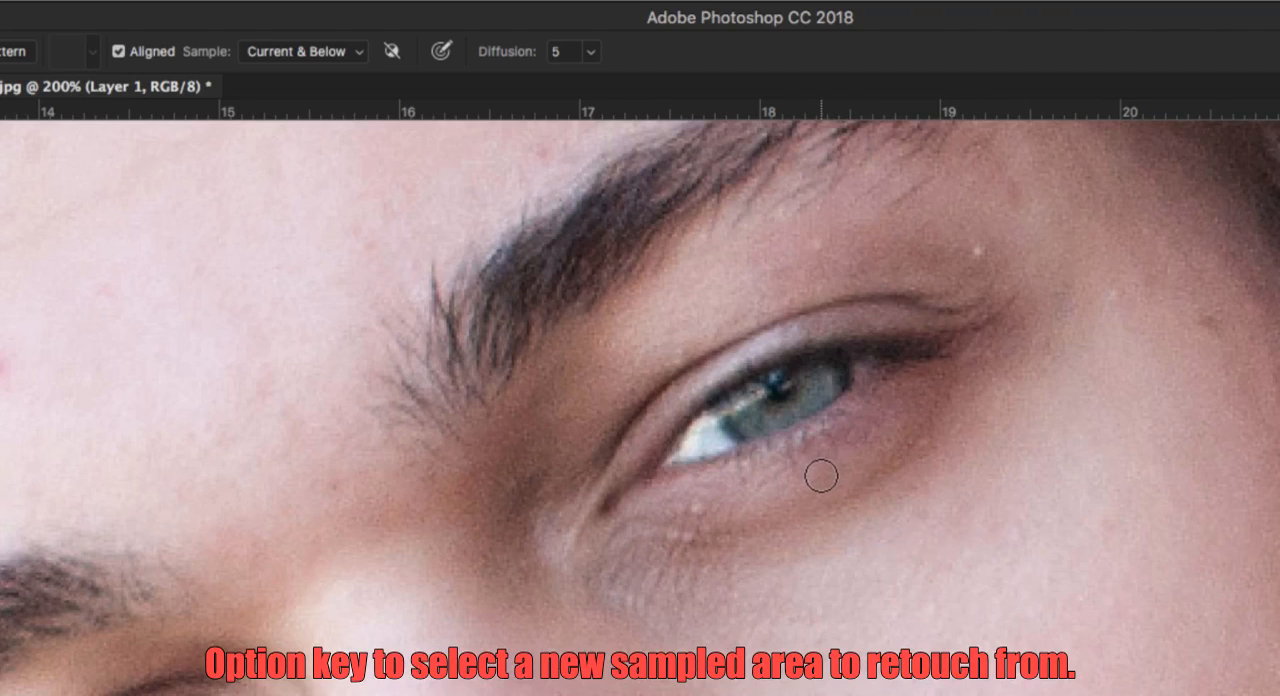
left_click(726, 511, "alt")
left_click_drag(690, 512, 721, 525)
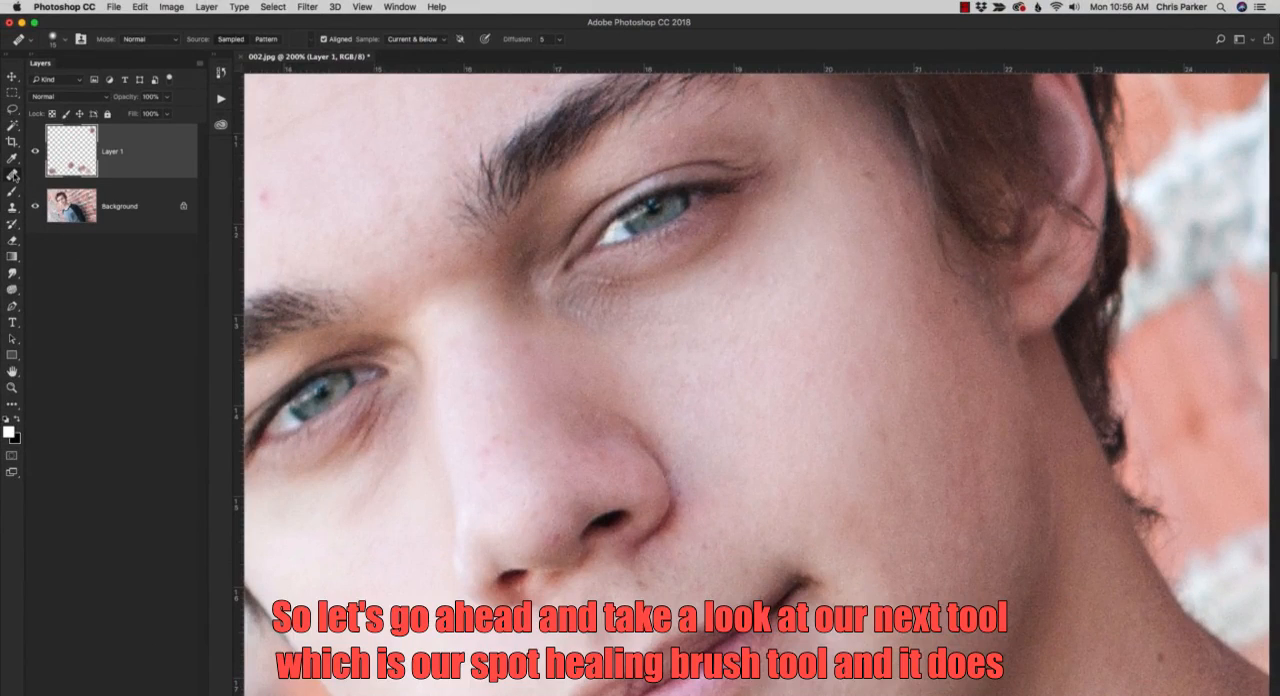
Switch to the Spot Healing Brush Tool and try to set a manual sample point beside the eye.
left_click(13, 174)
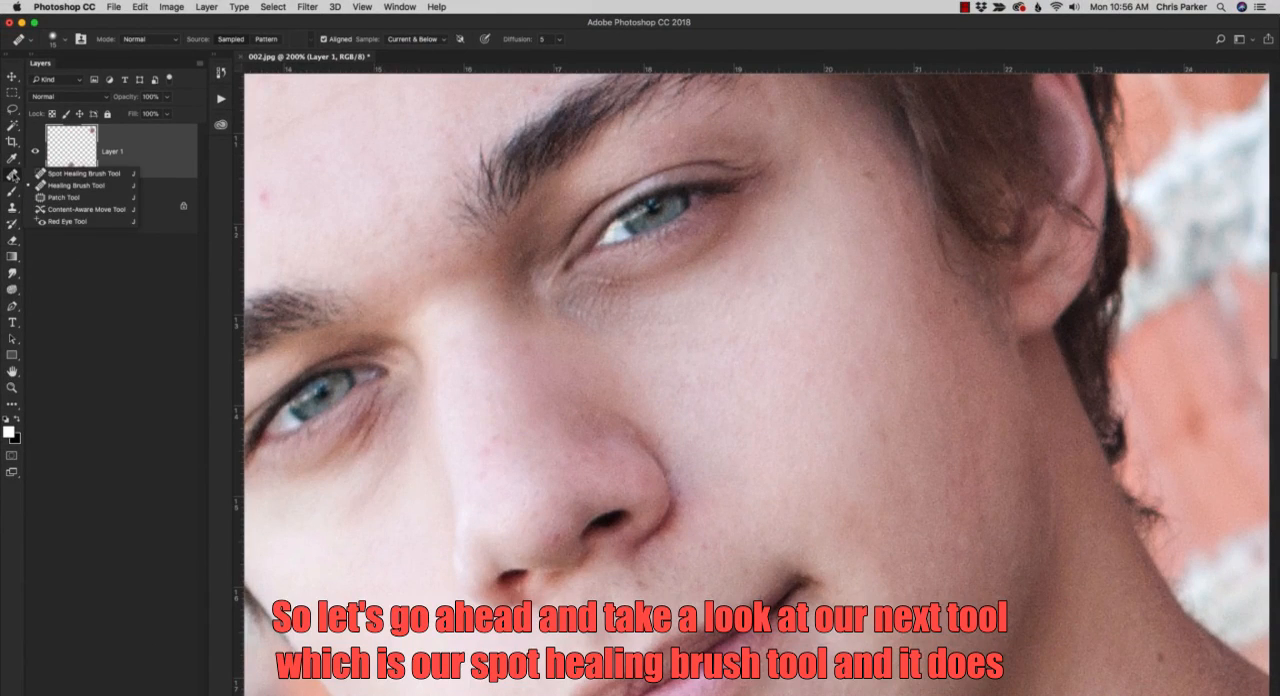
left_click(62, 175)
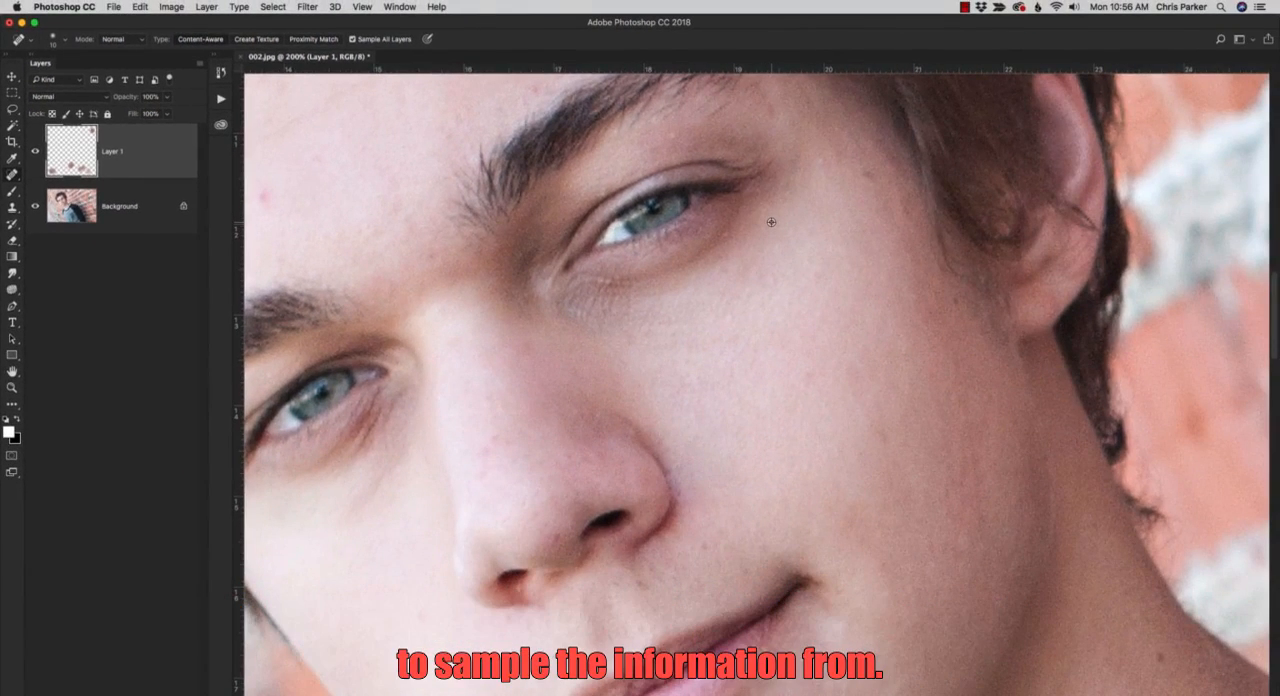
key("alt")
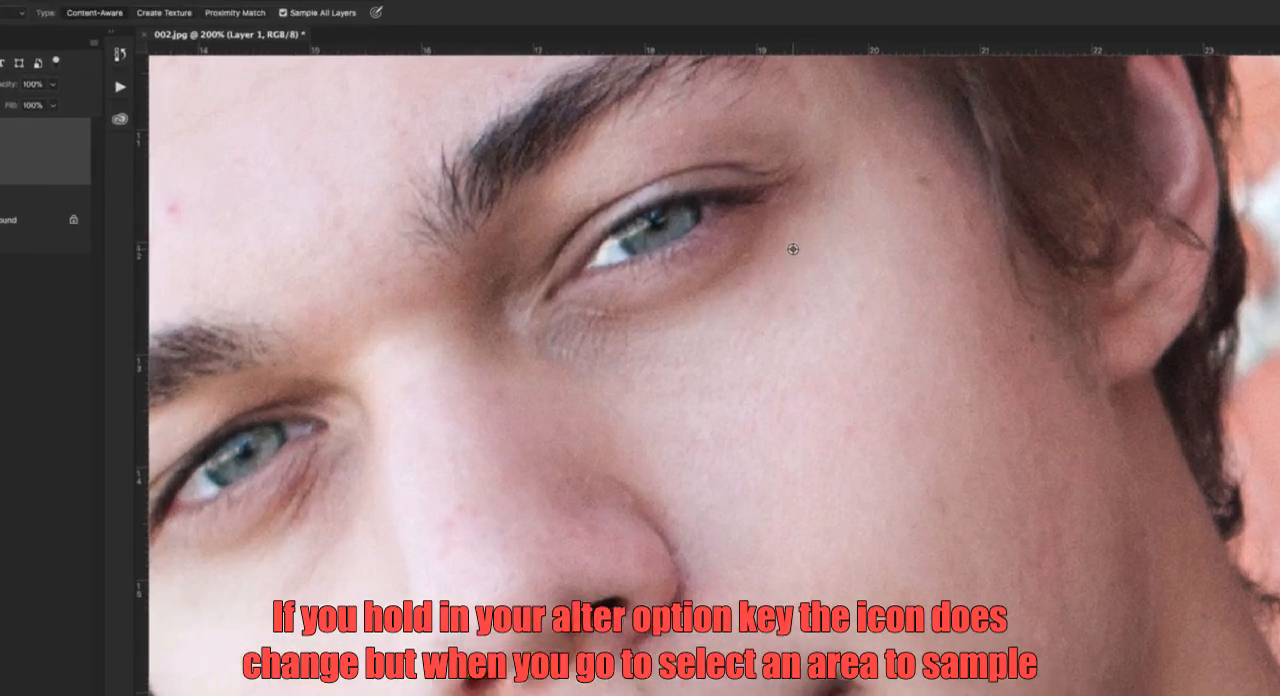
left_click(760, 231, "alt")
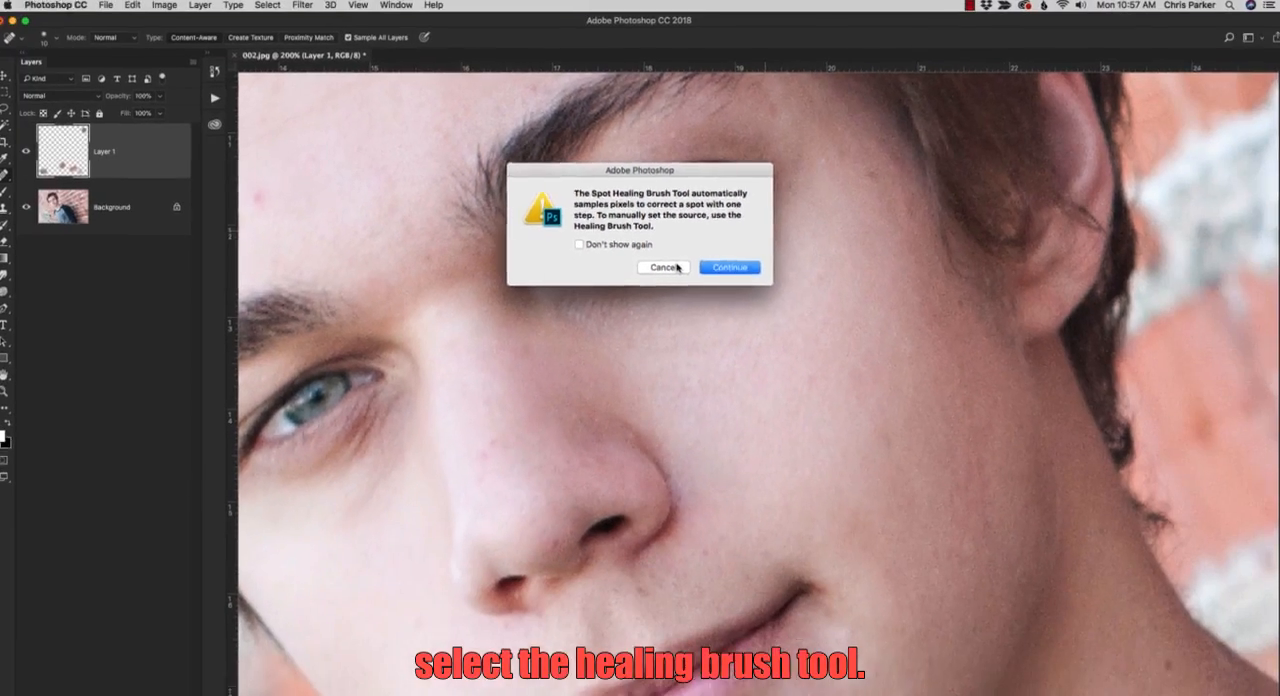
left_click(703, 464)
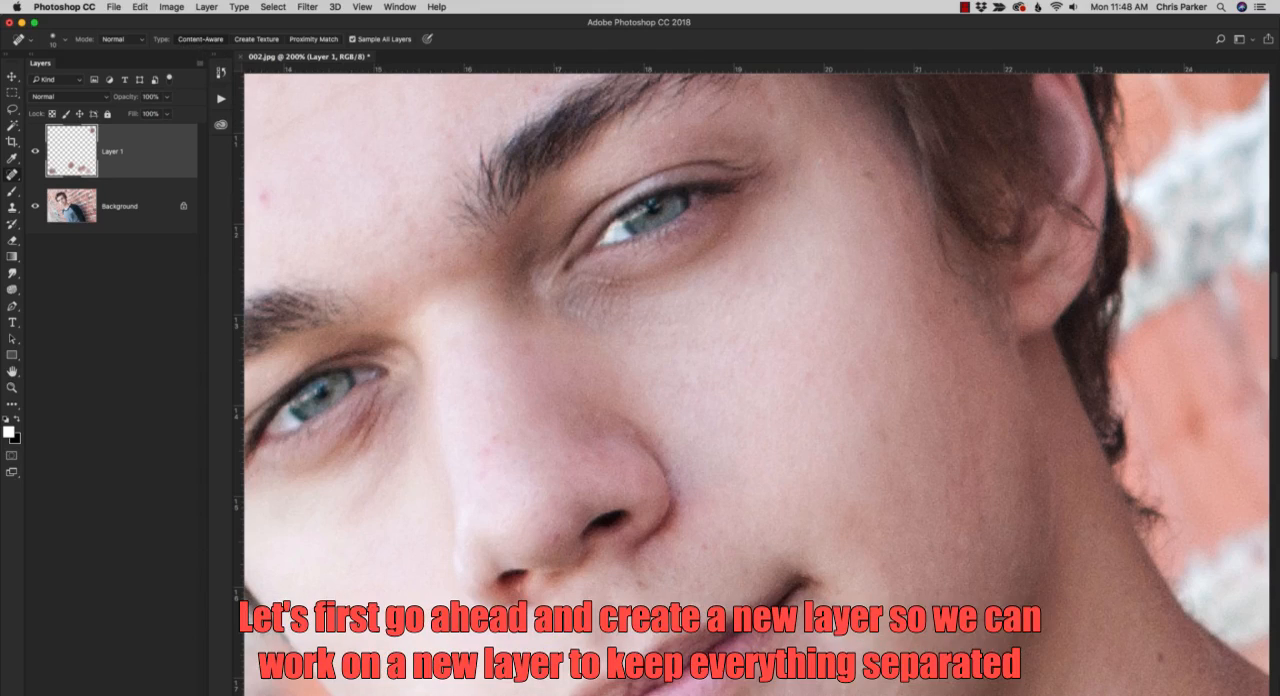
Create a new layer above Layer 1, and toggle Layer 1's visibility to compare the healed skin with the original.
key("super+alt+shift+n")
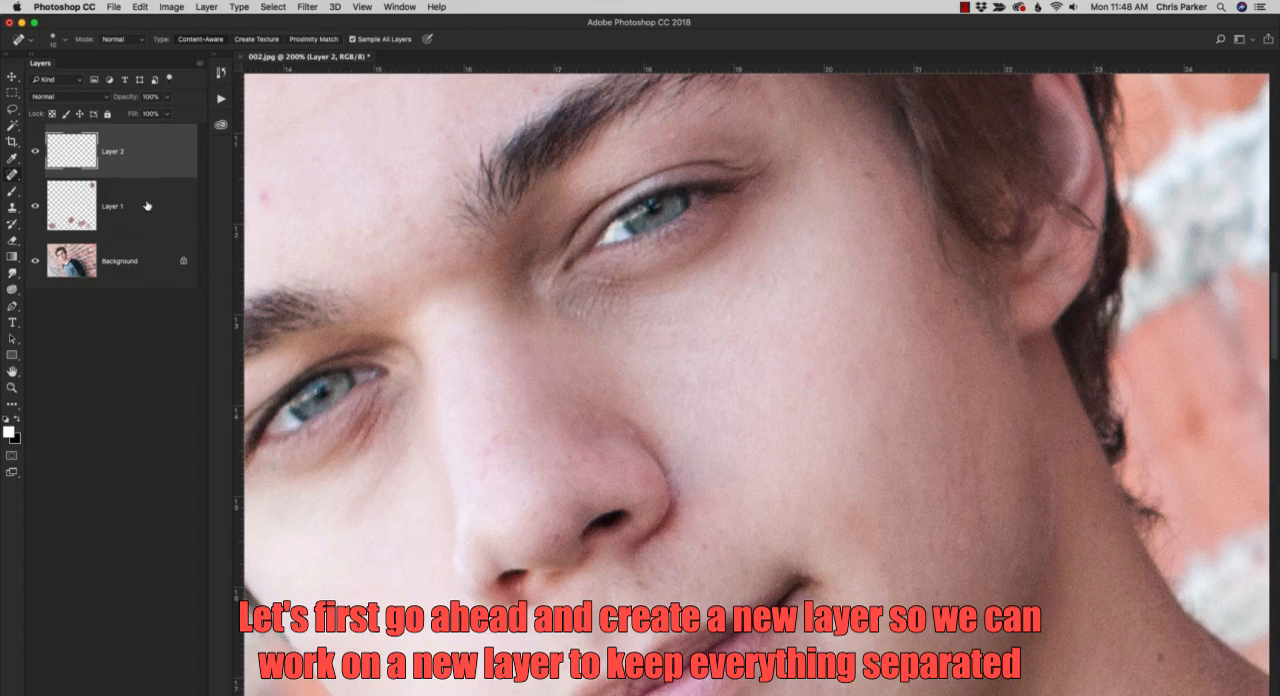
left_click(37, 207)
left_click(37, 207)
left_click(37, 207)
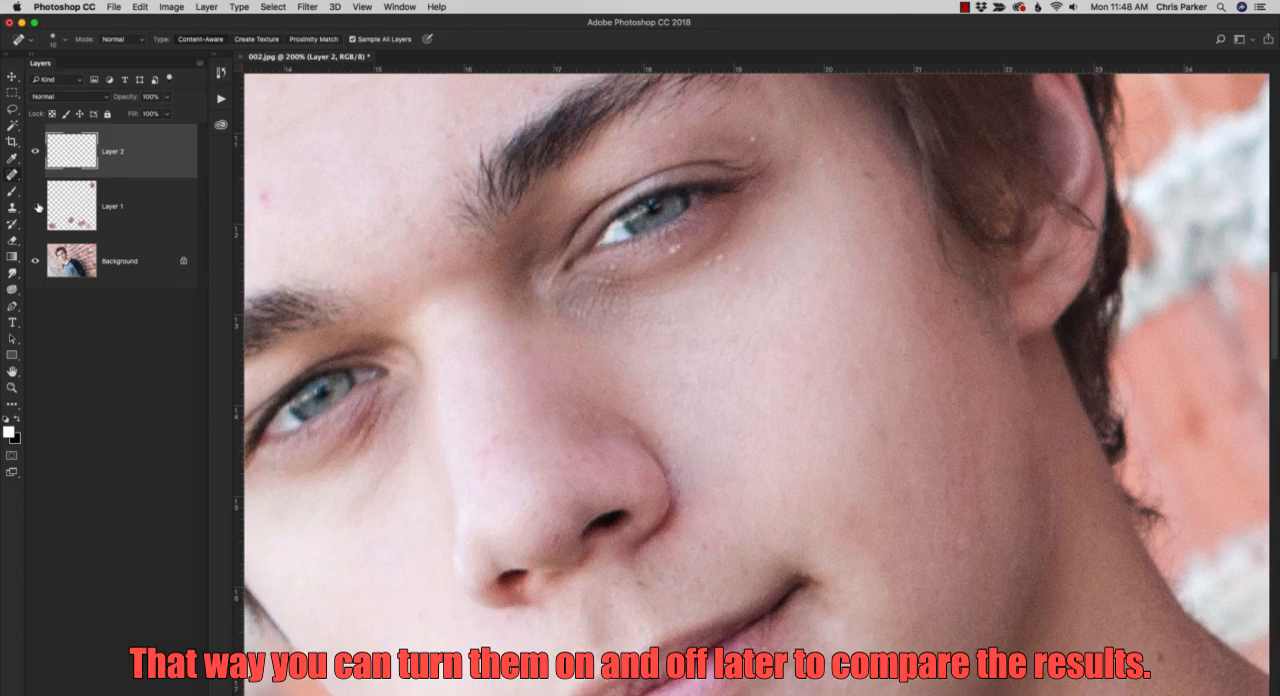
left_click(37, 207)
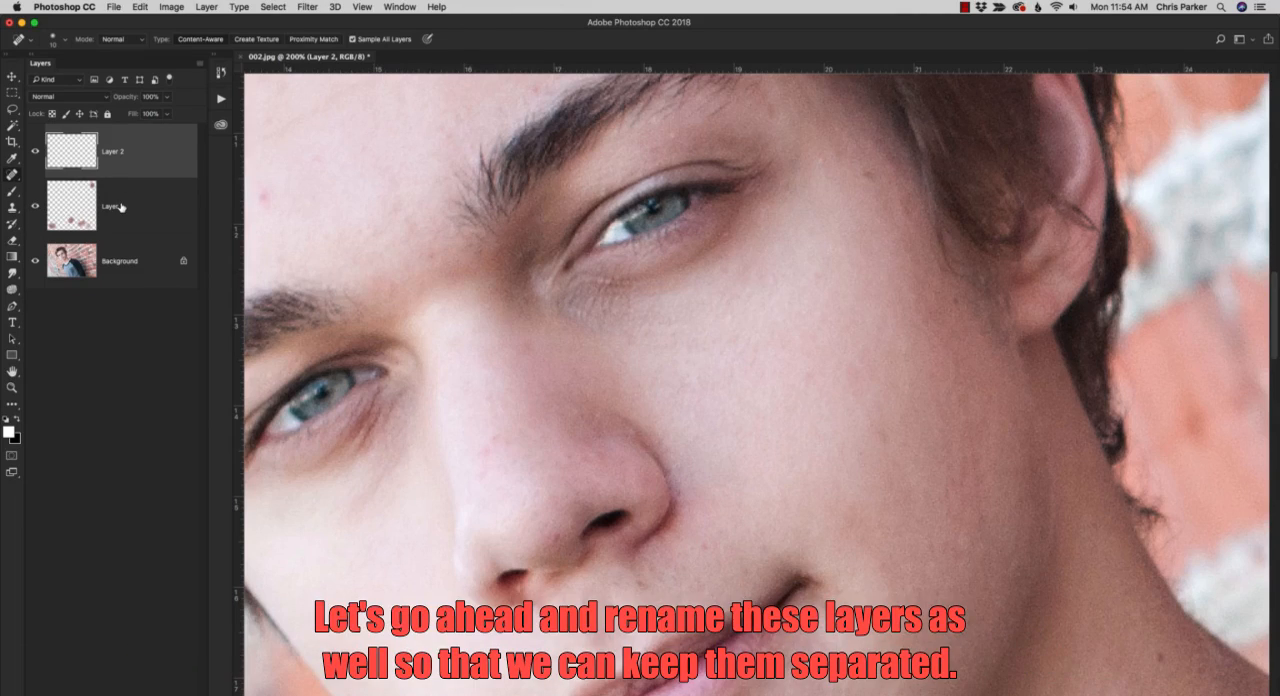
Rename Layer 1 as Healing Brush Tool and the layer above it as Content Aware.
left_click(120, 207)
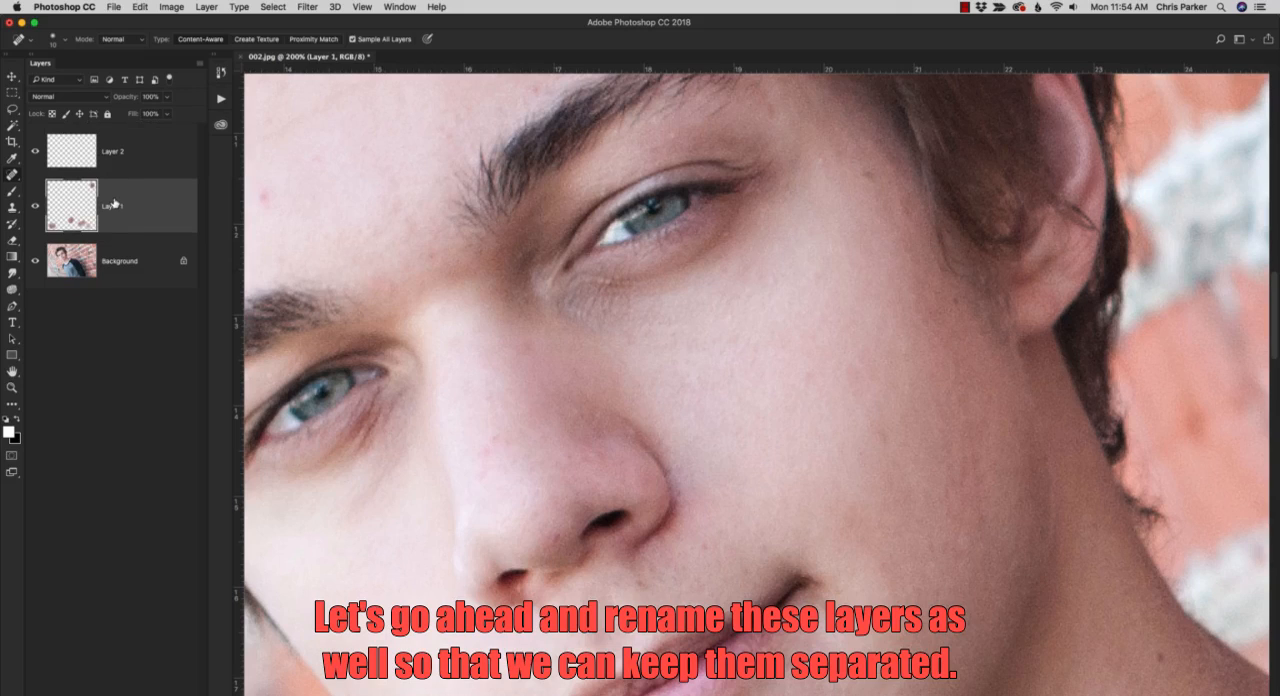
double_click(114, 207)
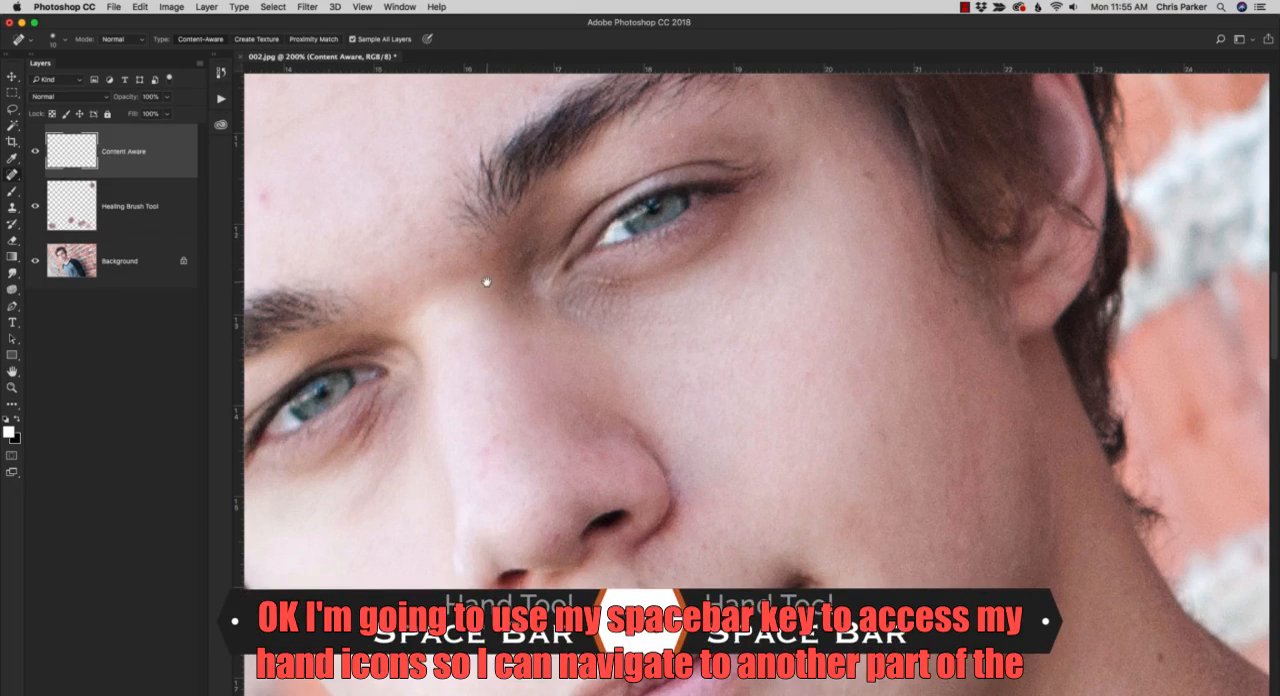
Remove the red blemish in the middle of the forehead with Content-Aware spot healing.
key("space")
mouse_move(469, 254)
left_mouse_down()
mouse_move(520, 329)
mouse_move(667, 399)
mouse_move(671, 457)
left_mouse_up()
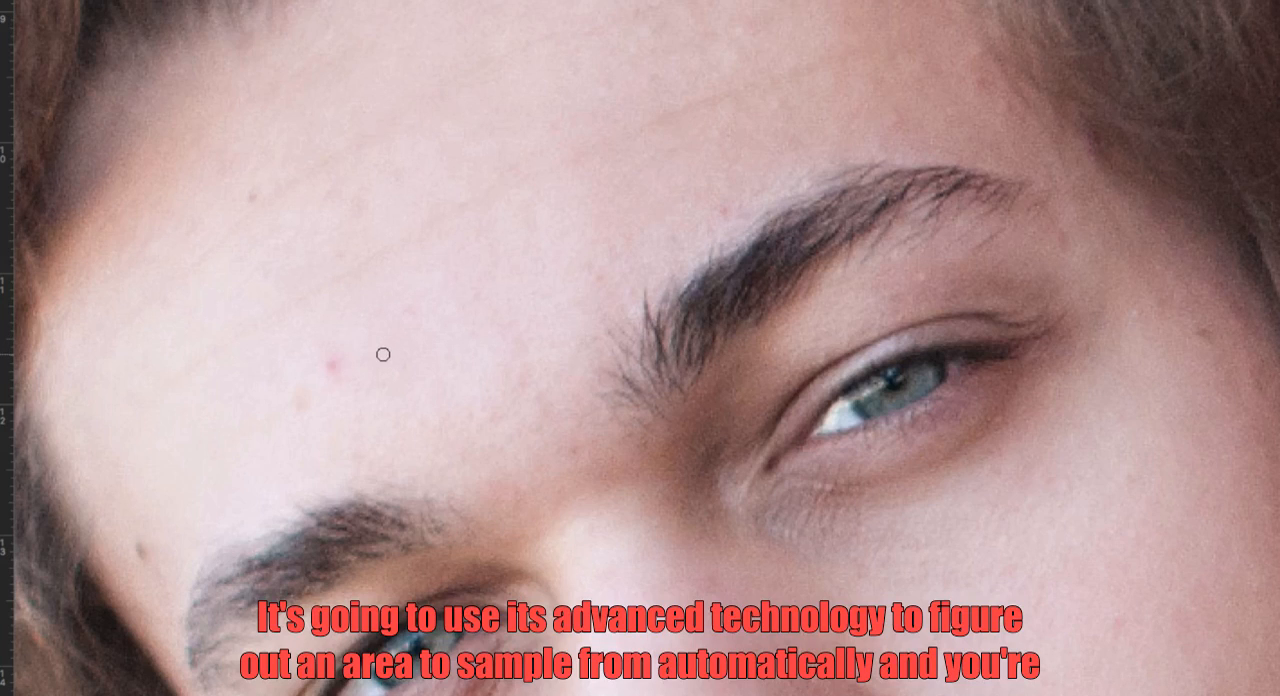
left_click(331, 364)
left_click(331, 364)
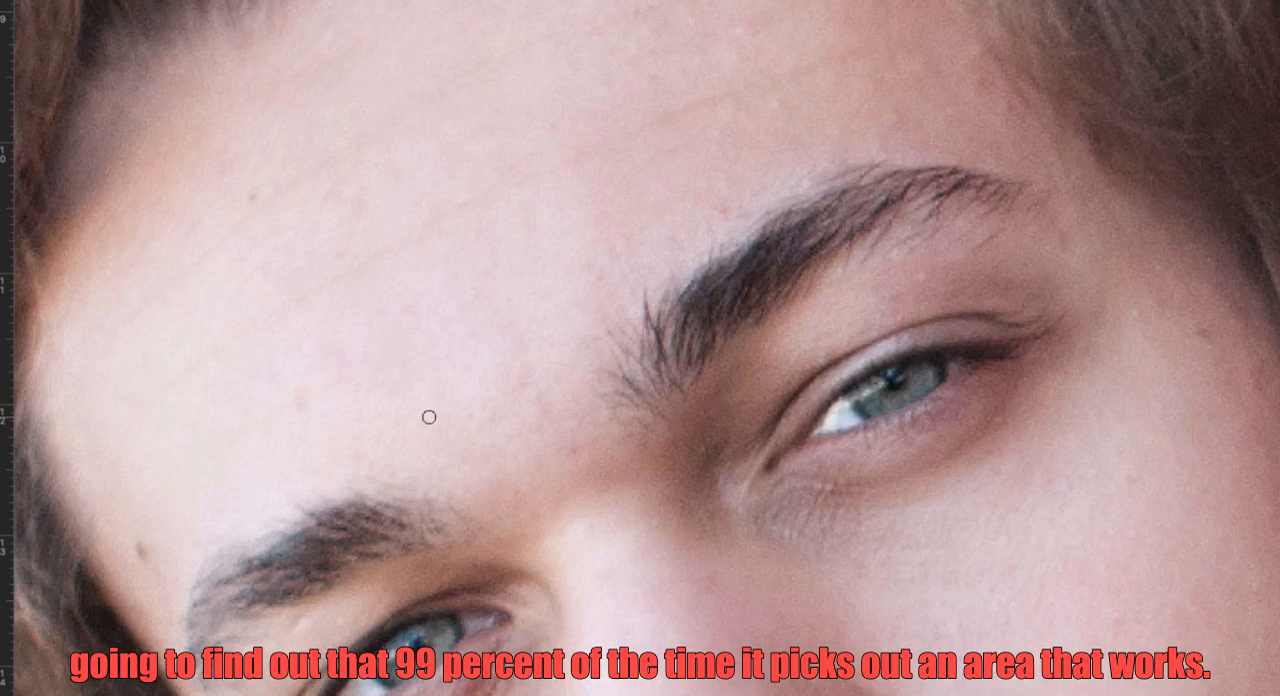
left_click(334, 368)
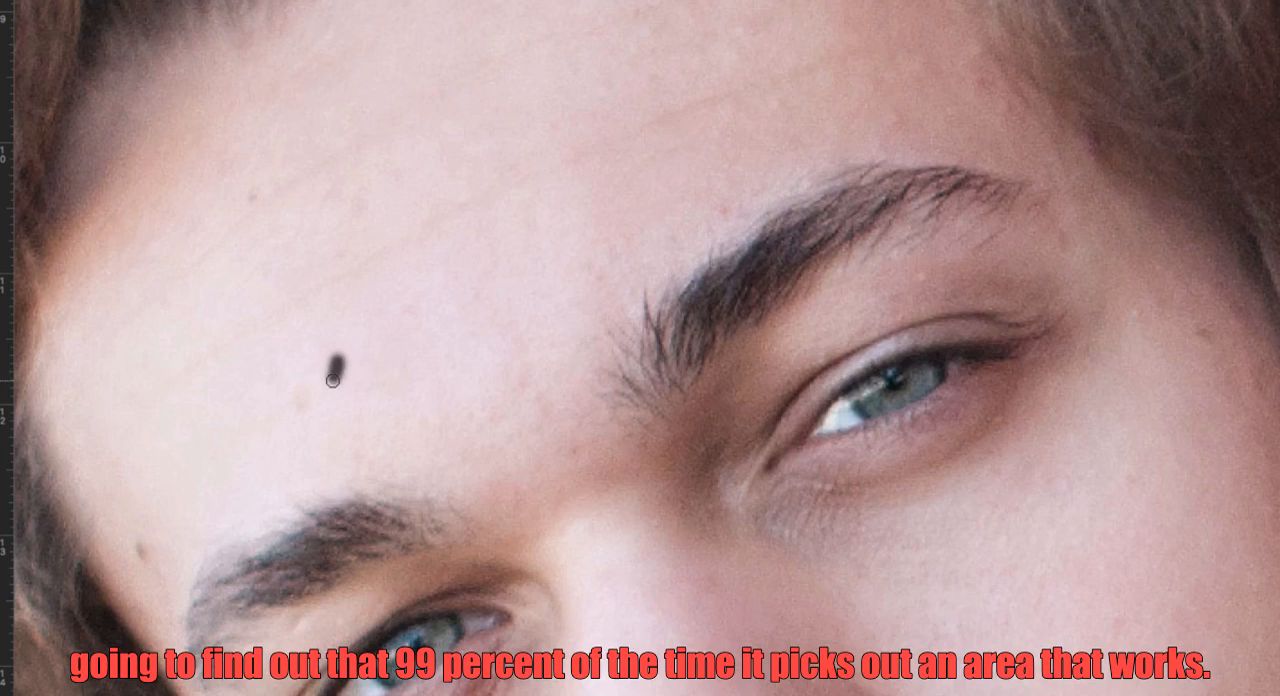
left_click(409, 310)
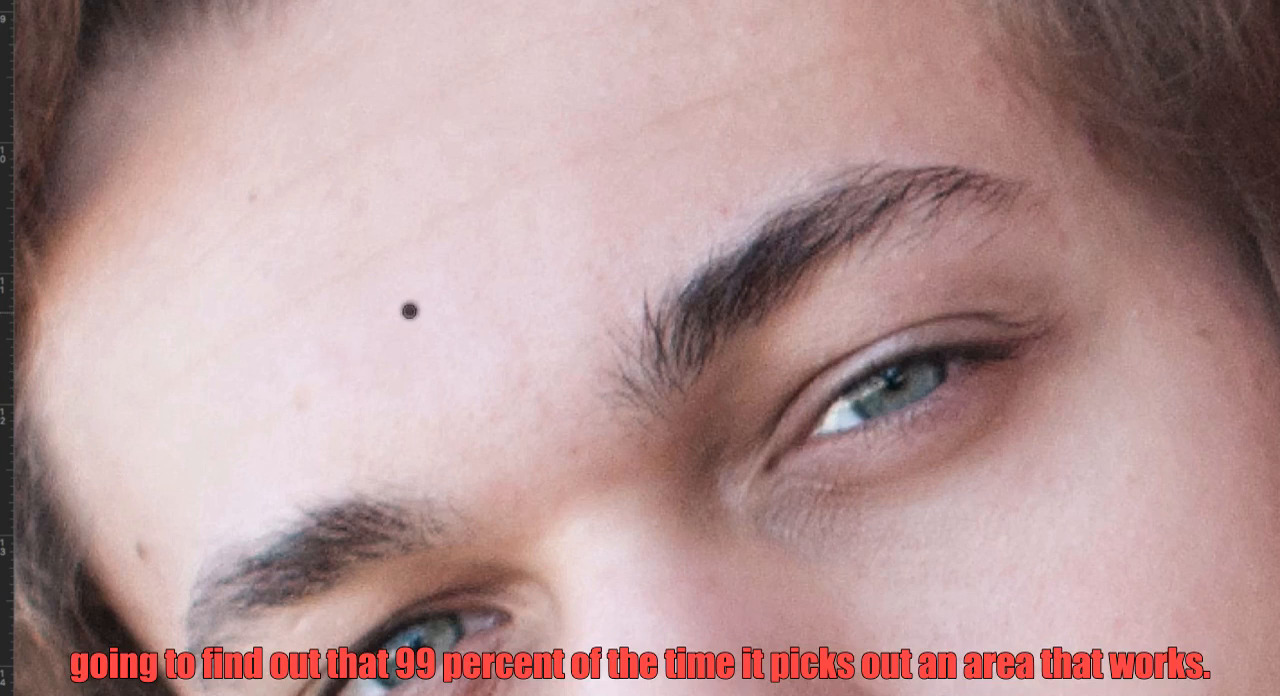
Spot-heal the faint mark above the eyebrow, the dark spot at the temple and the small spot on the upper forehead.
left_click(299, 396)
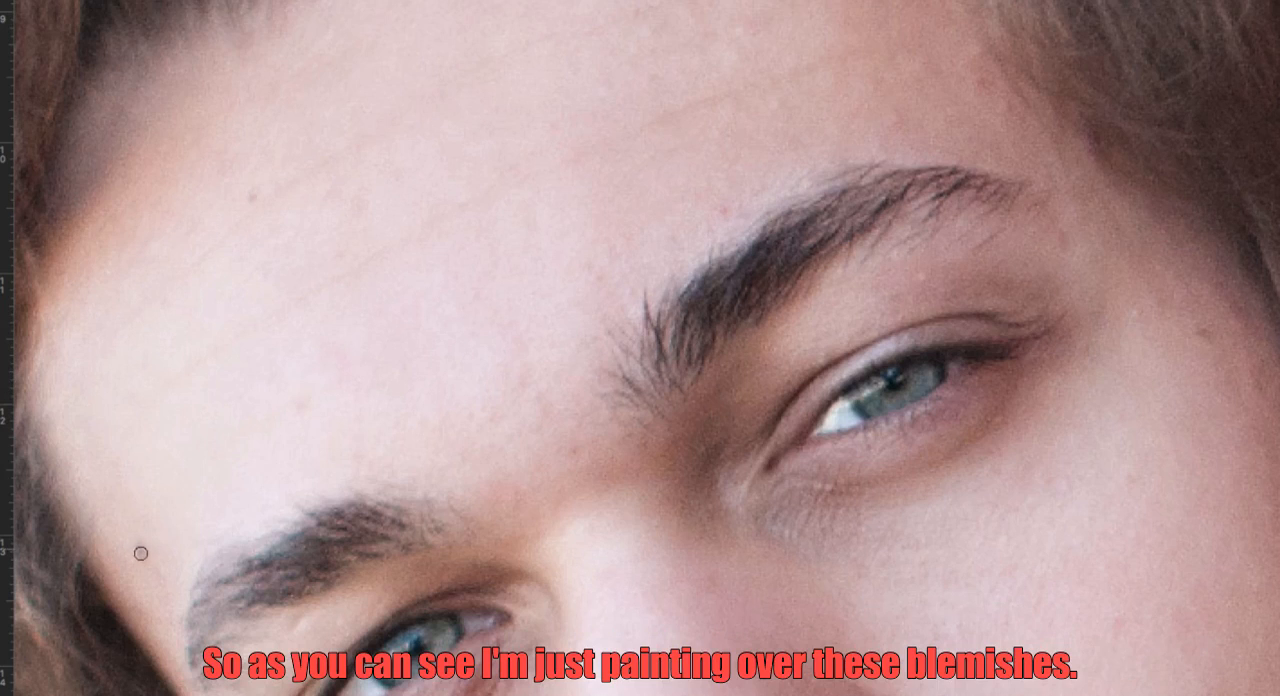
left_click(138, 546)
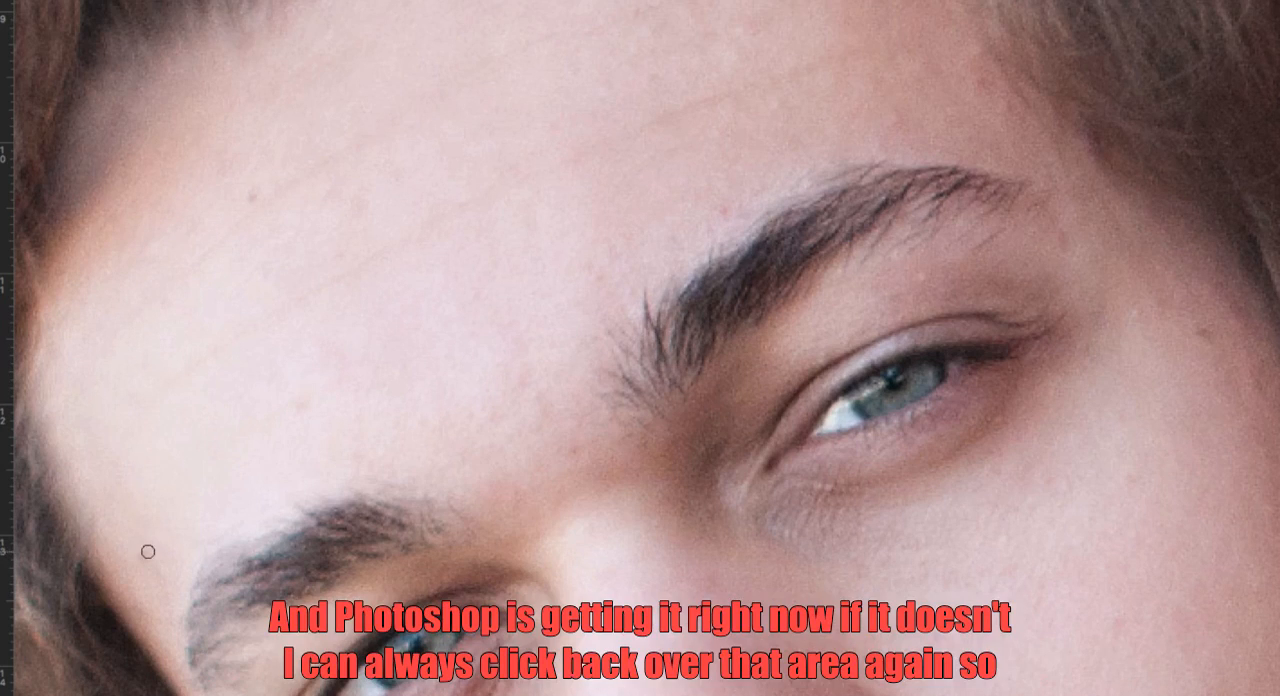
left_click(141, 552)
left_click_drag(160, 577, 152, 548)
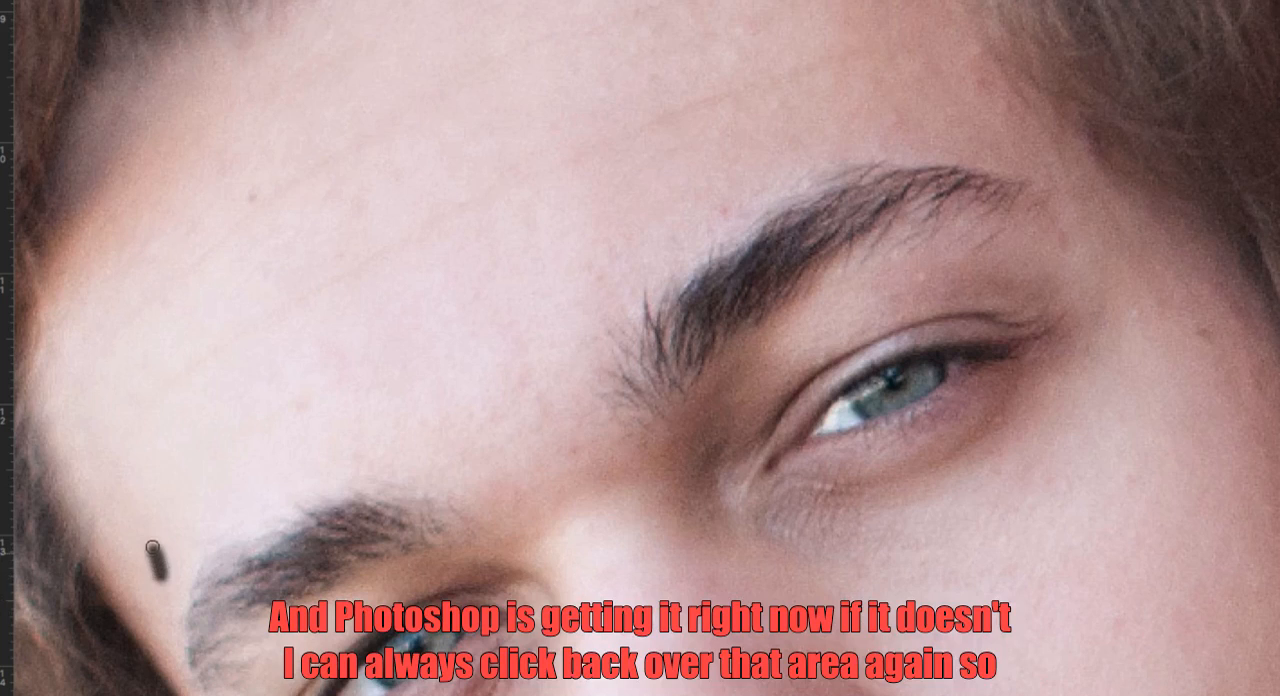
left_click(300, 406)
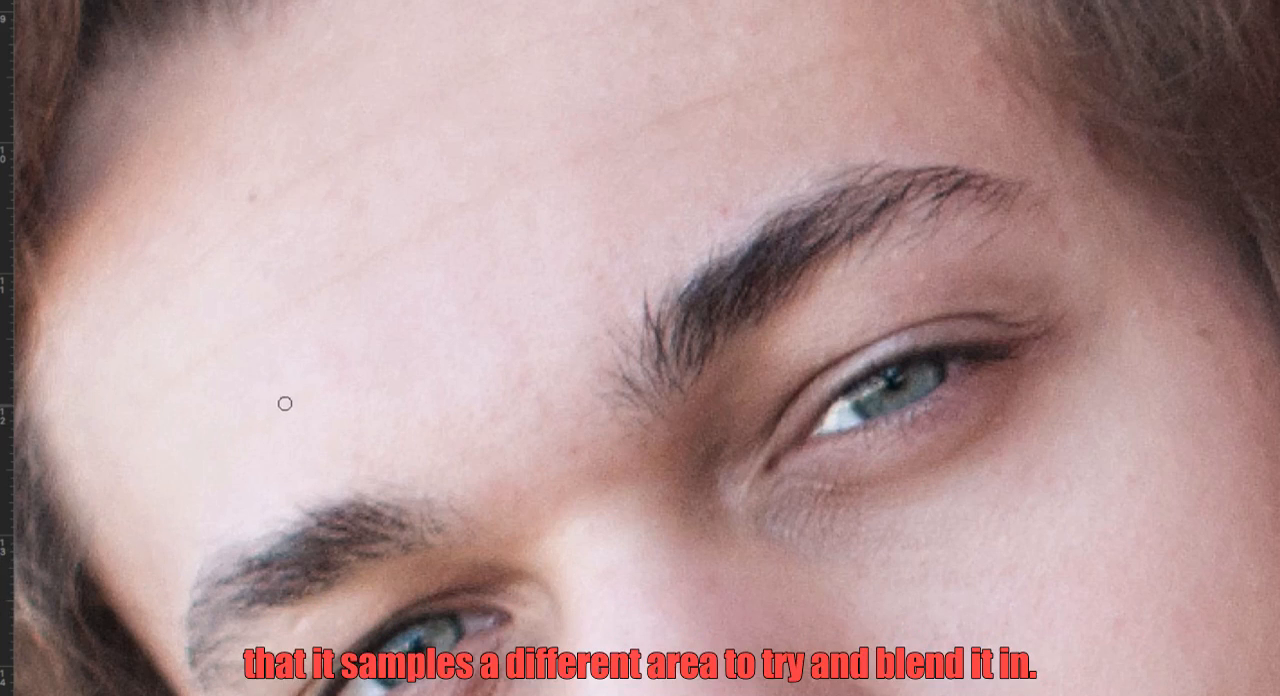
left_click(290, 400)
left_click(250, 194)
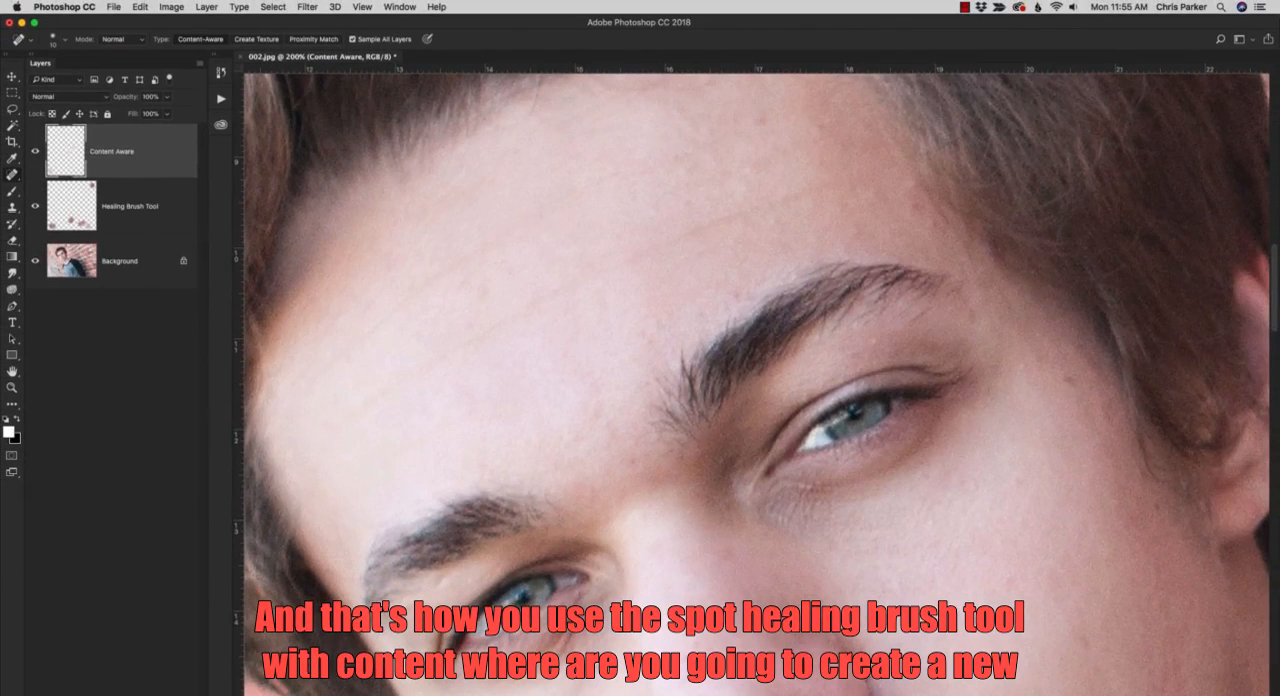
Add a new layer on top of the stack and name it Create Texture.
left_click(150, 692)
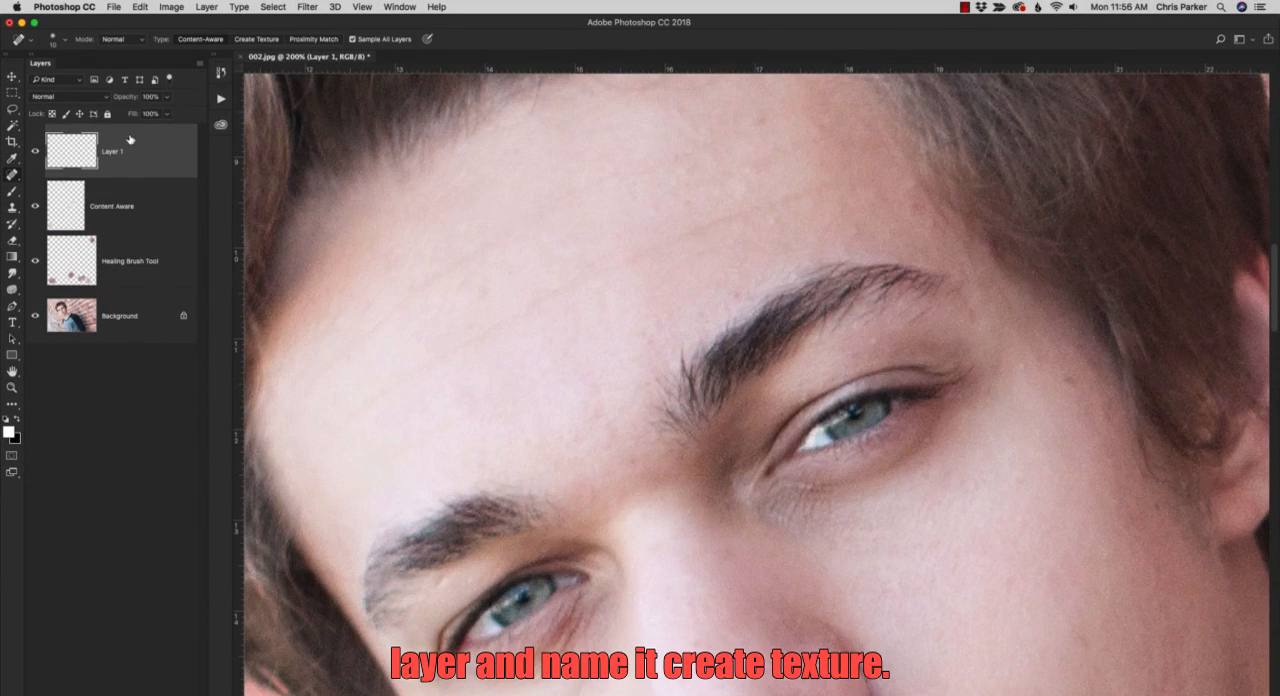
double_click(112, 151)
type("Create Texture")
key("Return")
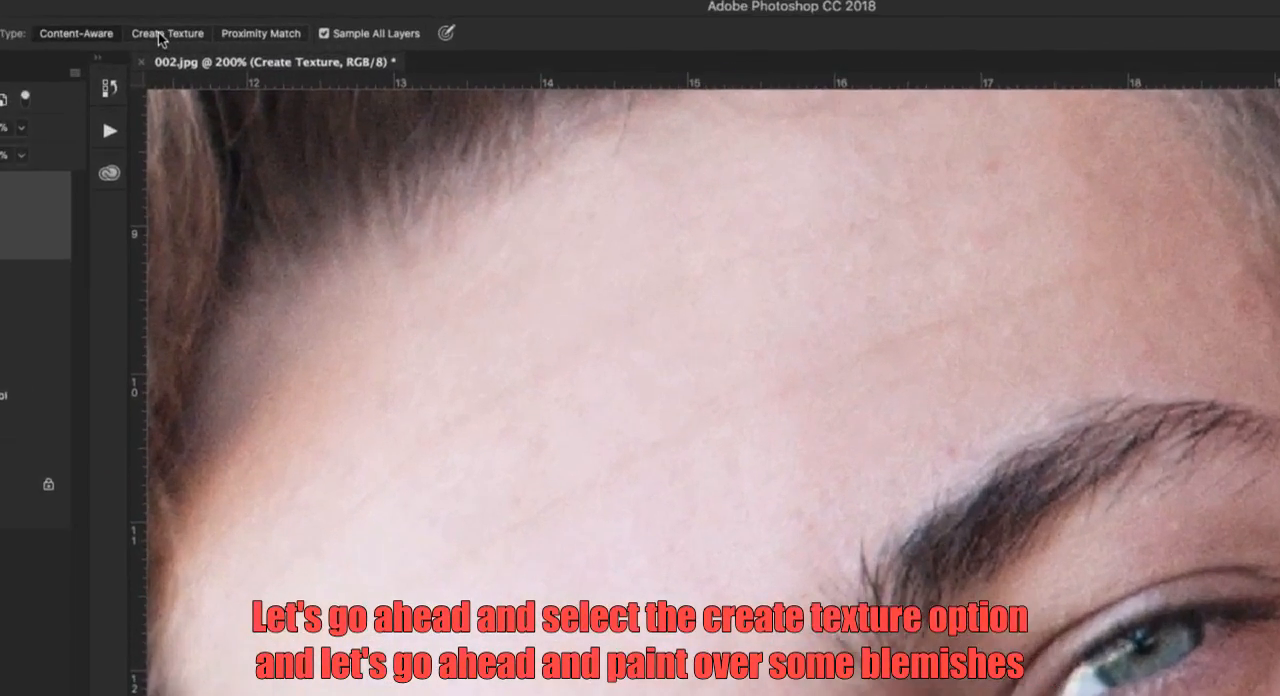
Set the spot healing type to Create Texture and heal the marks on the upper forehead, at the temple and beyond the eyebrow's outer end.
left_click(145, 34)
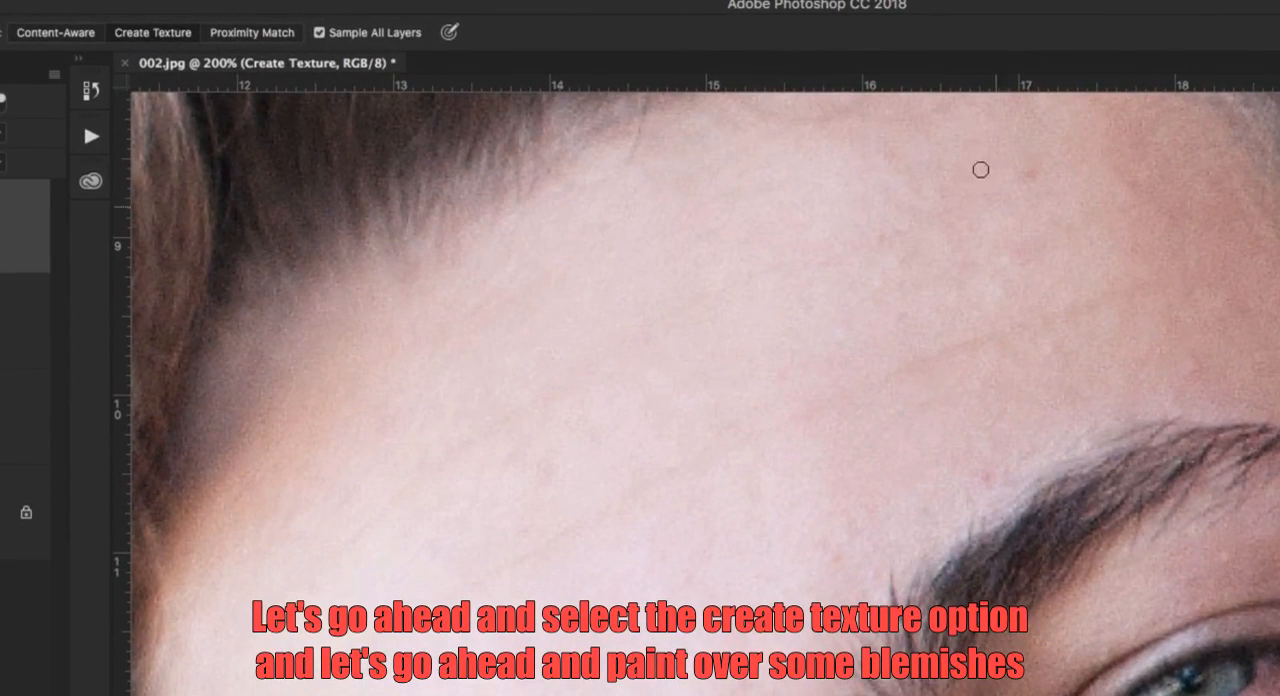
left_click(1029, 176)
key("space")
mouse_move(1209, 374)
left_mouse_down()
mouse_move(1109, 623)
mouse_move(786, 265)
left_mouse_up()
left_click(1139, 508)
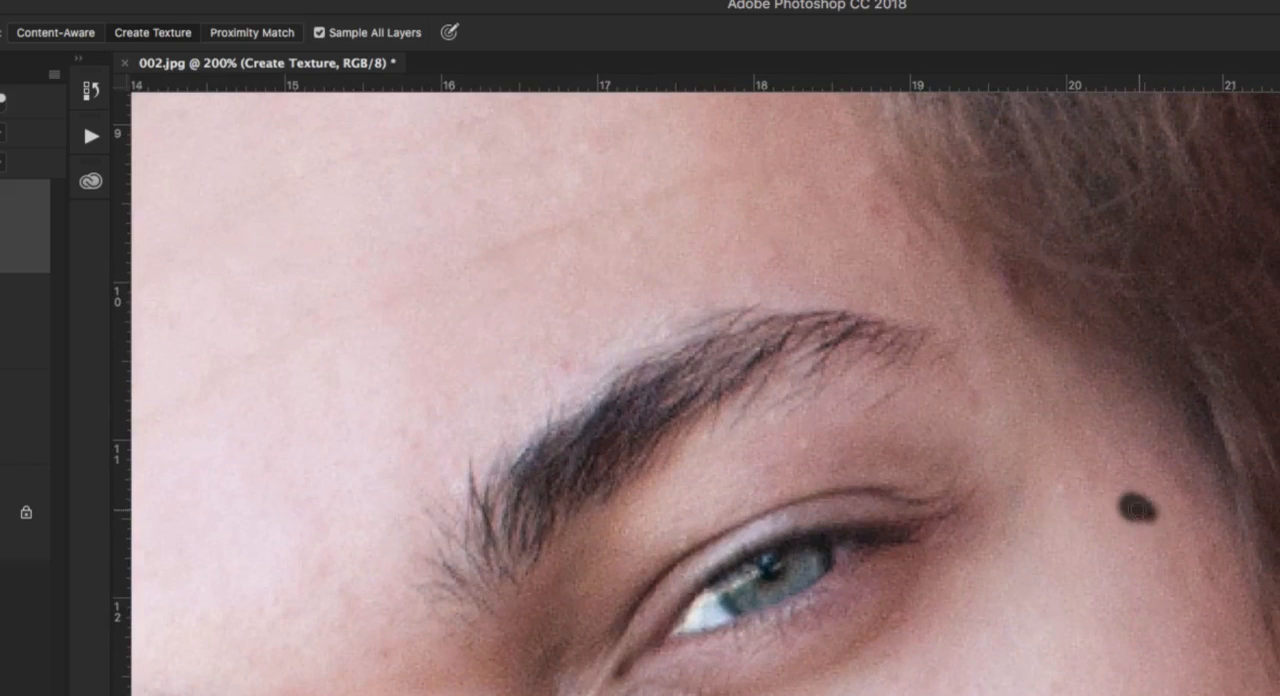
left_click(1062, 485)
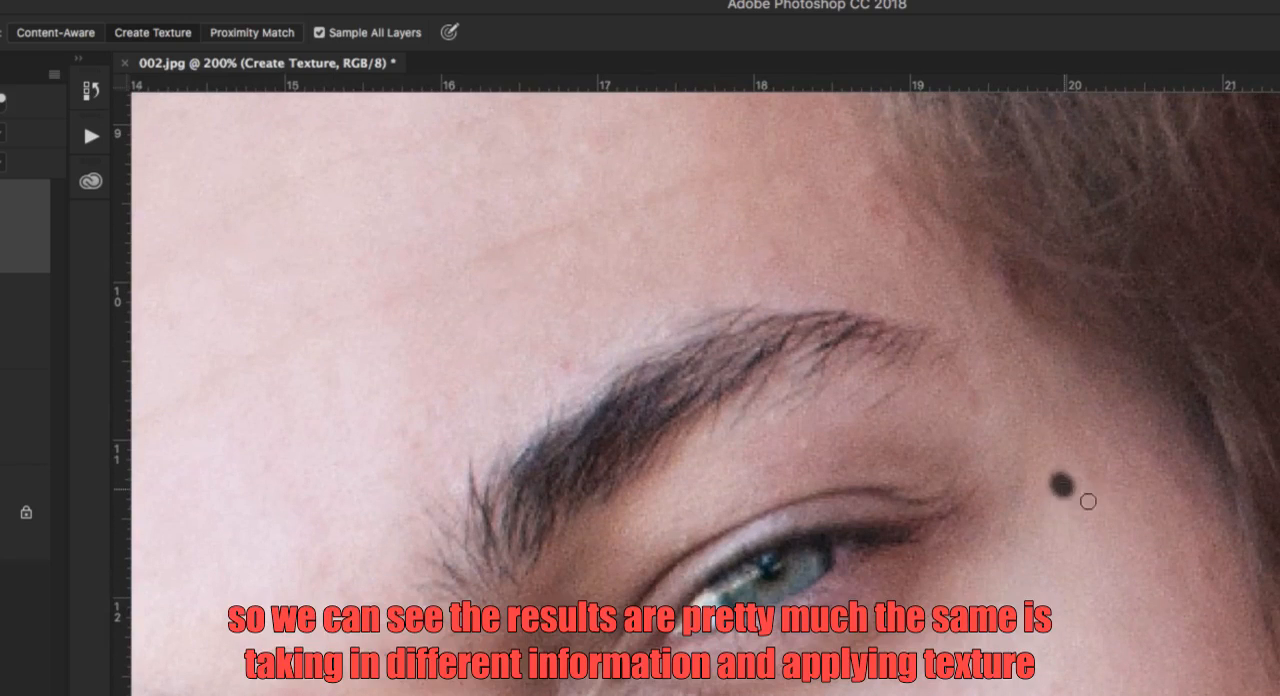
left_click(976, 405)
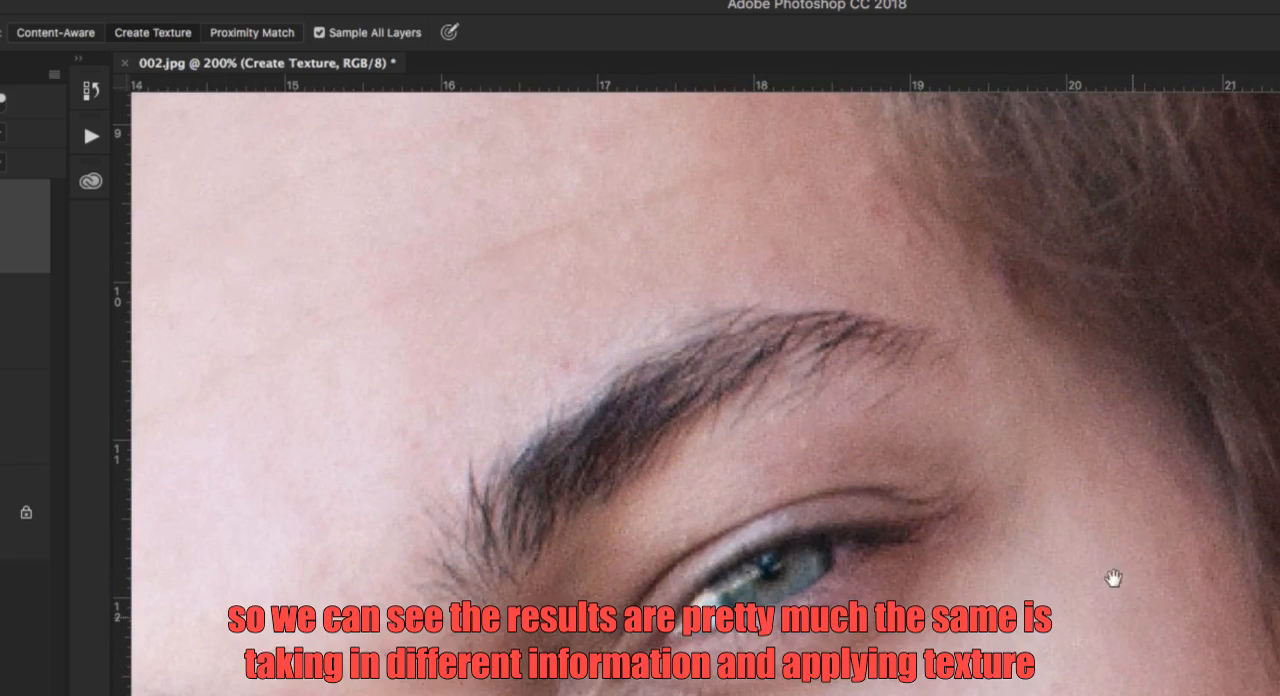
Spot-heal the skin just above the eyebrow's arch repeatedly with Create Texture to test the texture it generates.
left_click(779, 259)
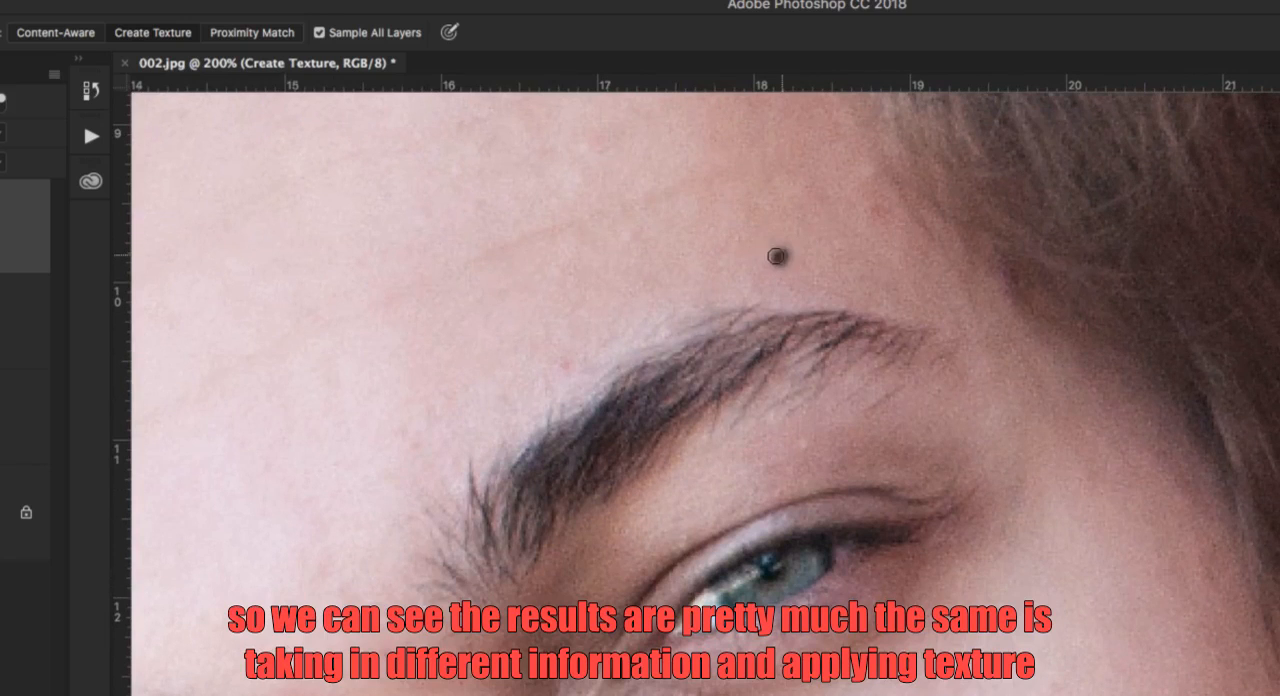
left_click(816, 282)
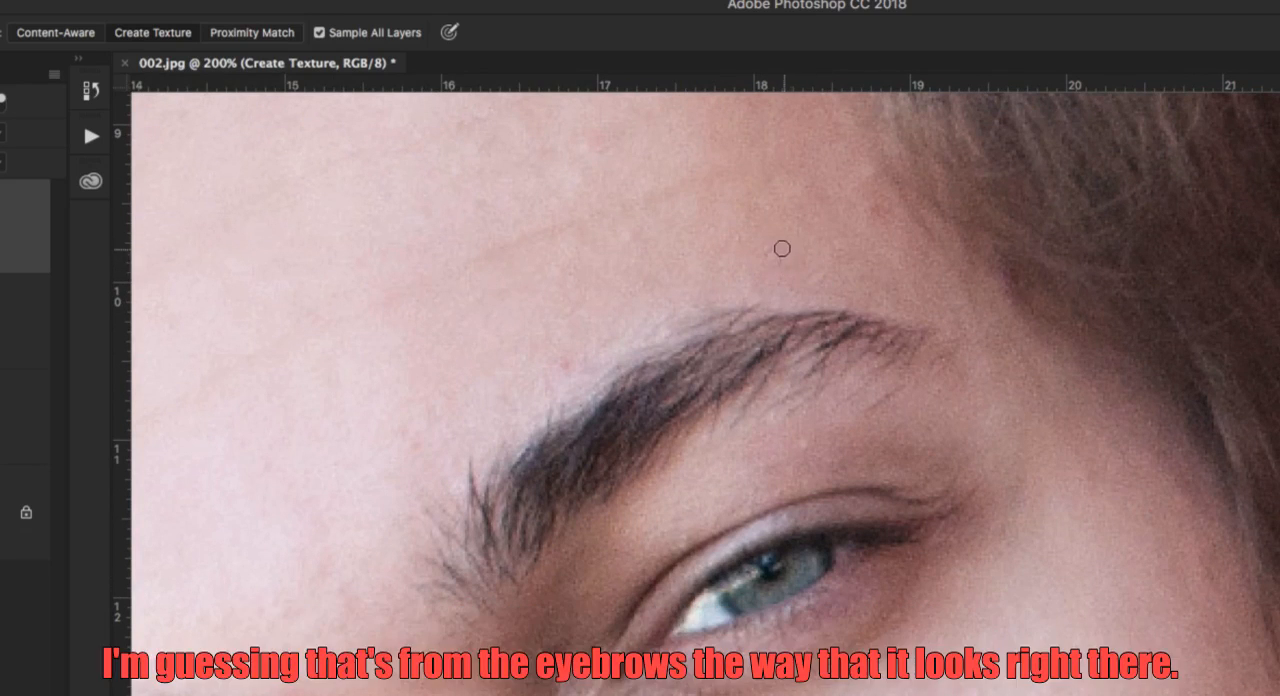
left_click(771, 257)
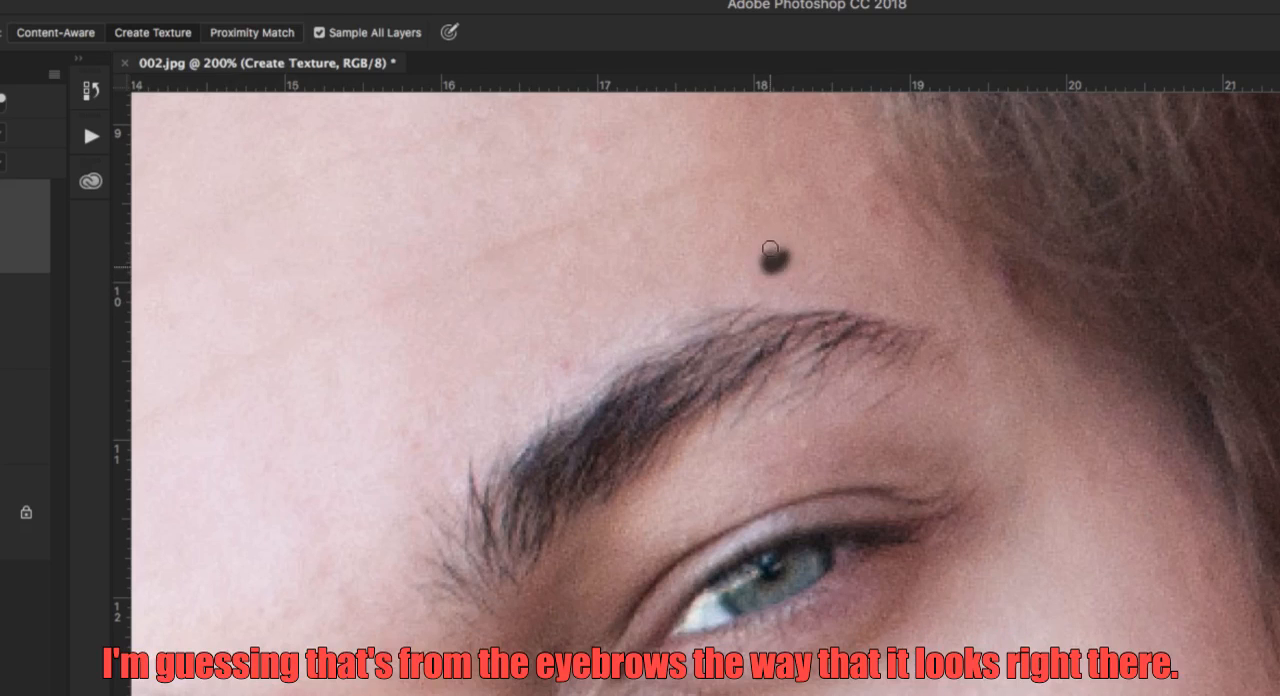
left_click(773, 253)
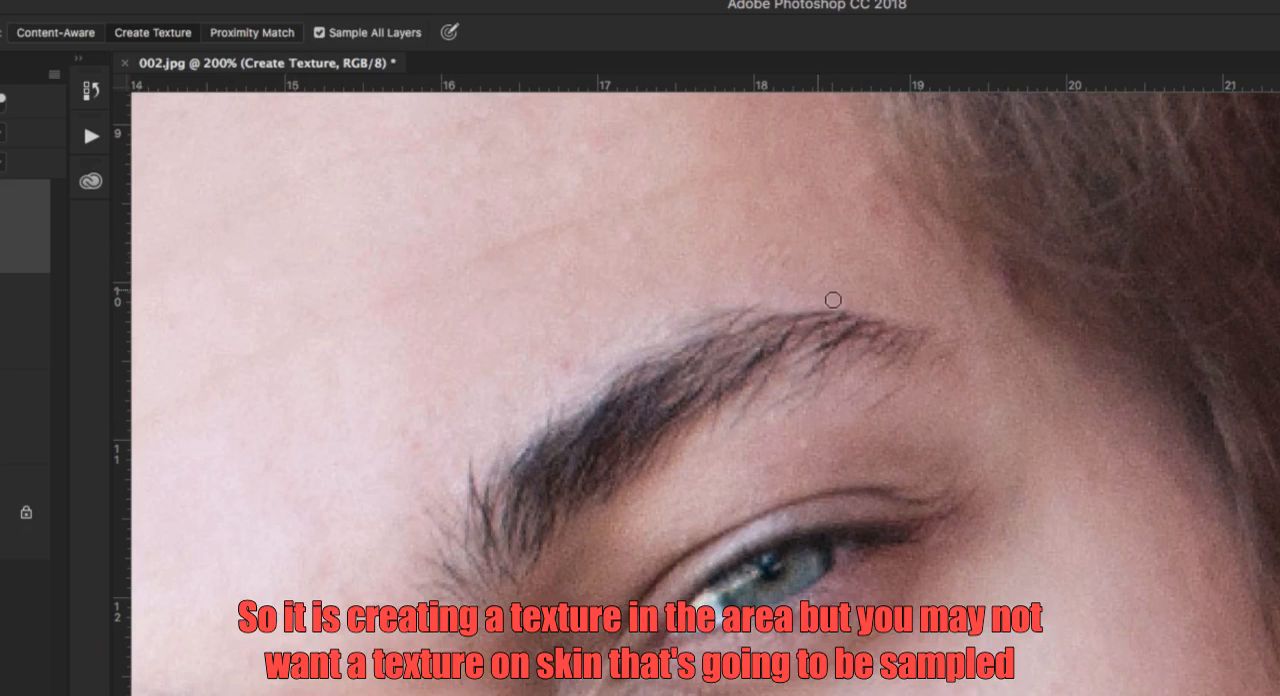
left_click(766, 265)
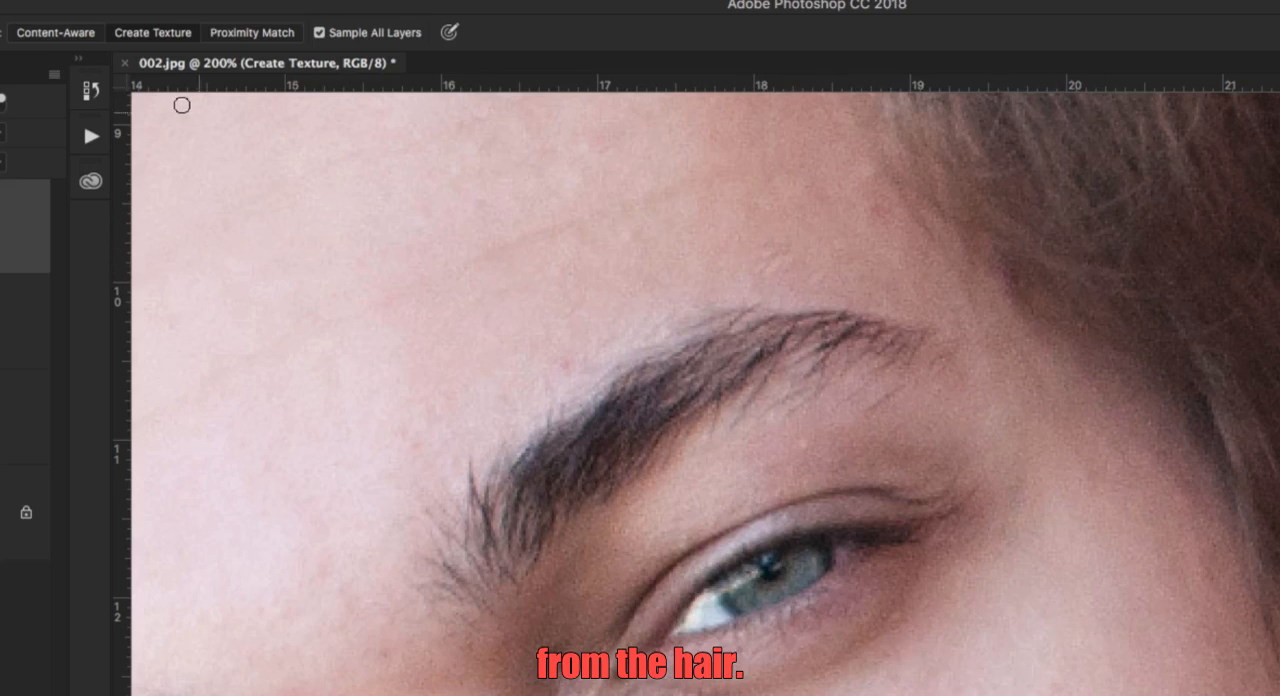
left_click(77, 34)
left_click(772, 256)
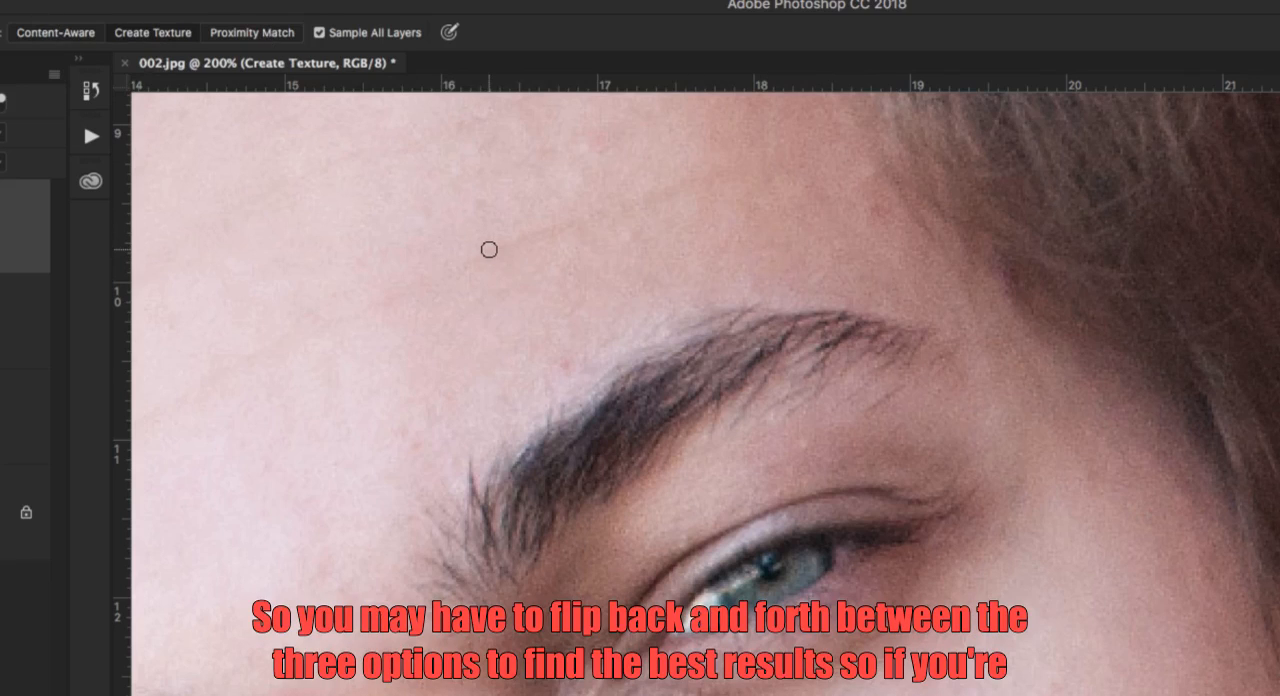
left_click(808, 440)
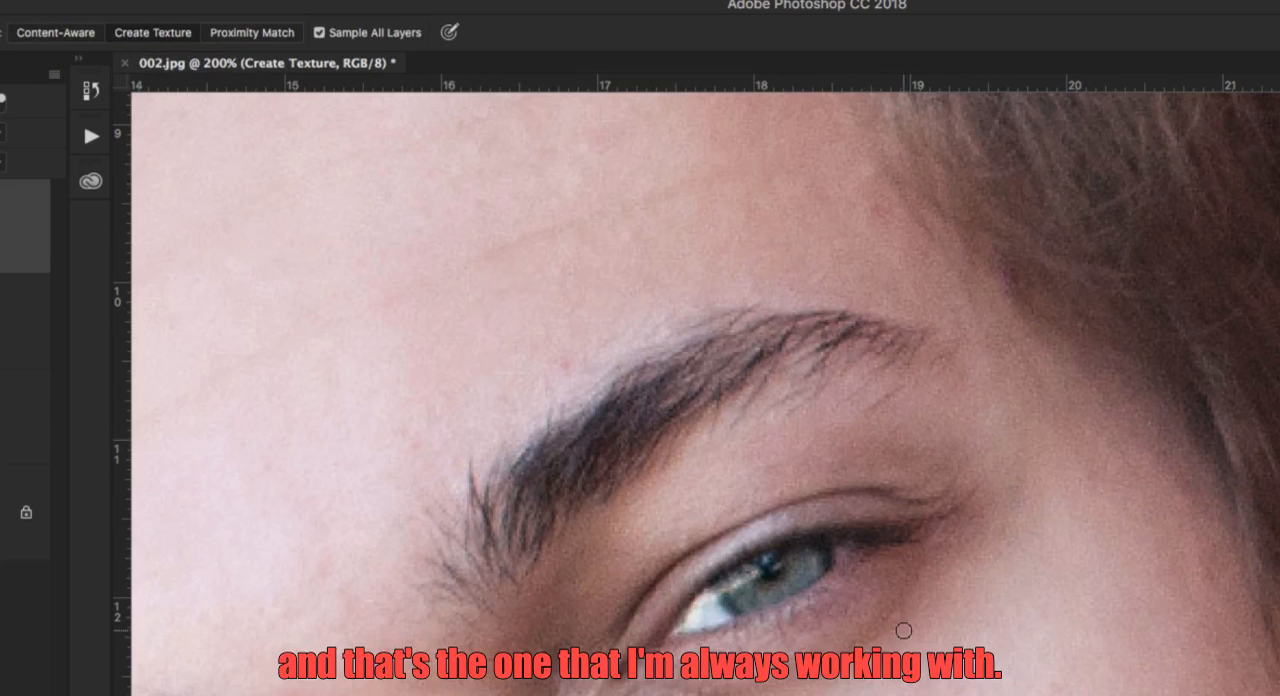
Add a new layer on top of the stack and name it Proximity Match.
scroll(1059, 430, "down", 2)
left_click_drag(1059, 430, 1054, 294)
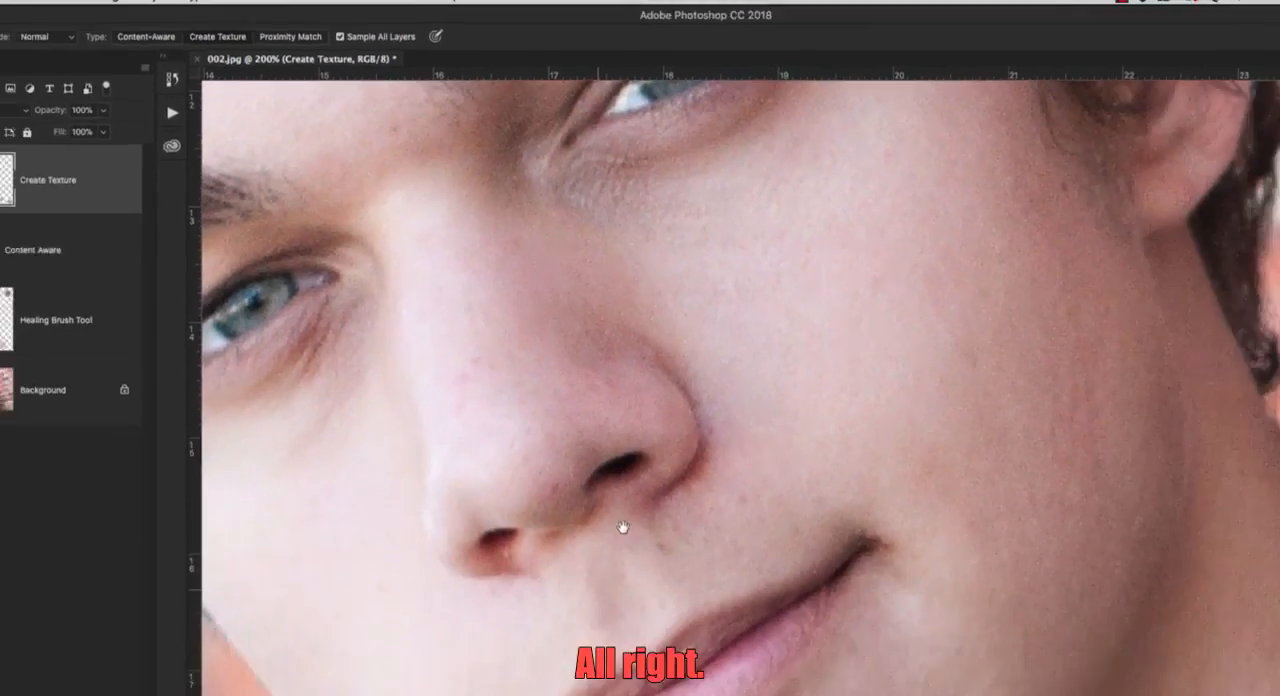
left_click_drag(620, 526, 513, 275)
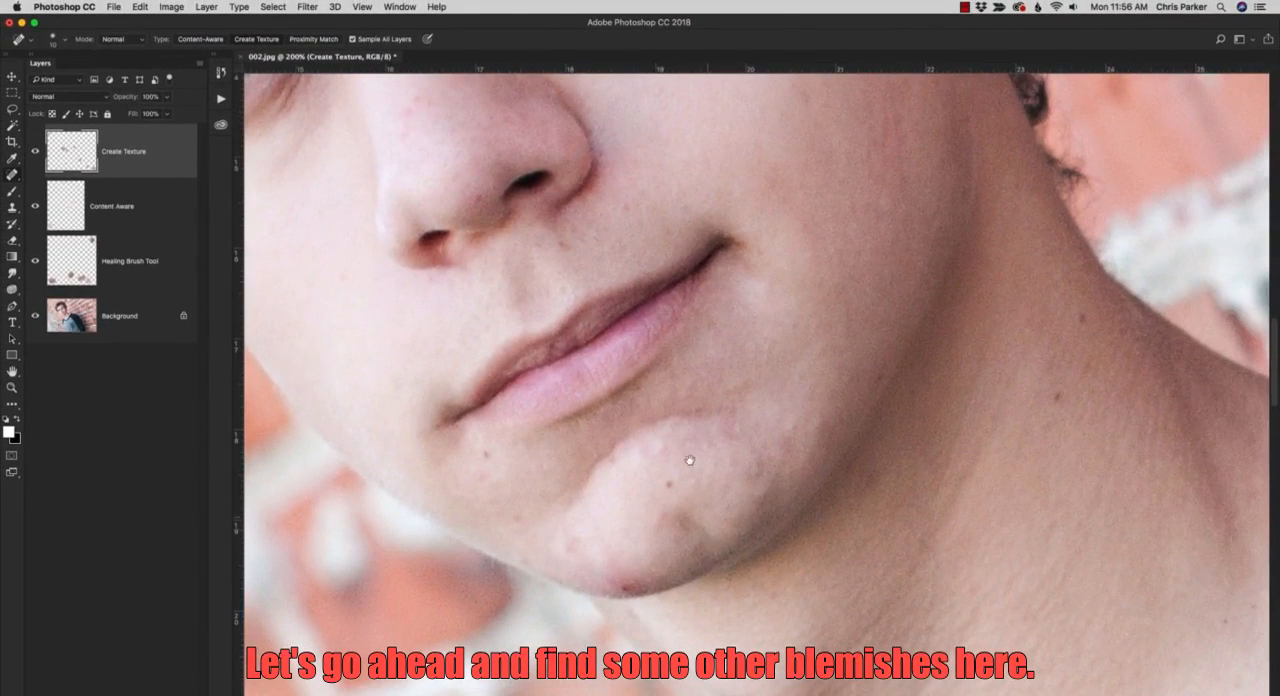
left_click_drag(689, 460, 685, 474)
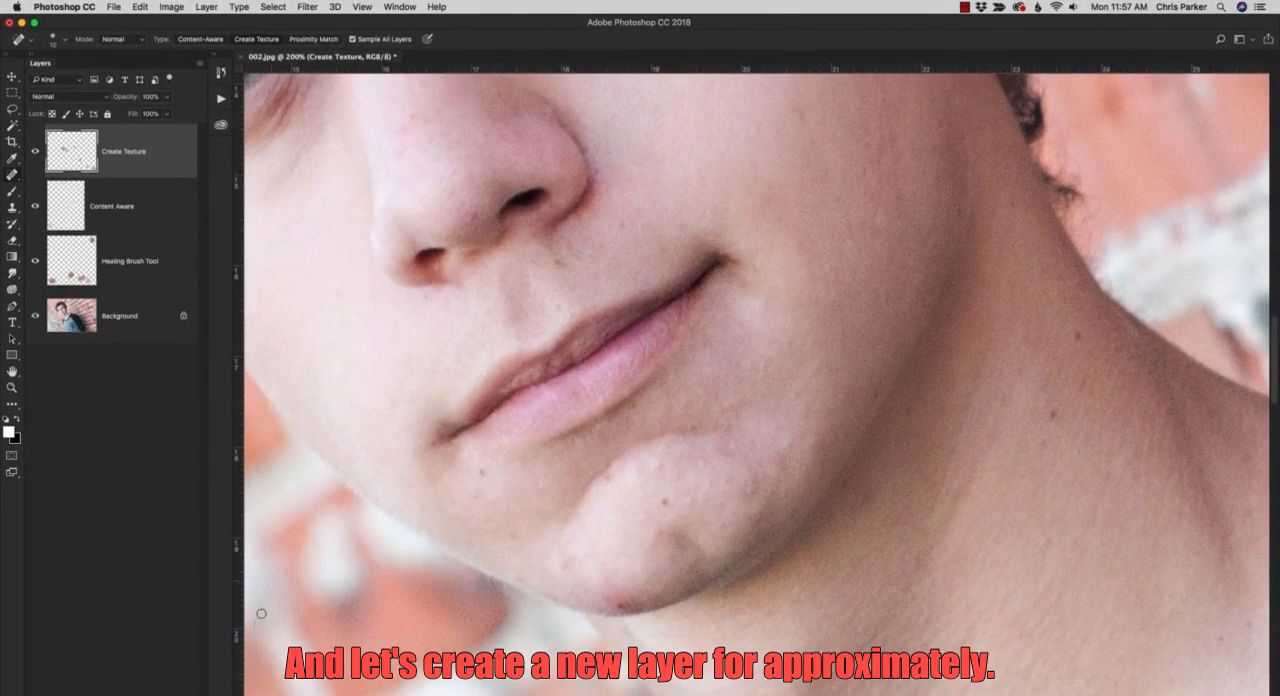
key("super+alt+shift+n")
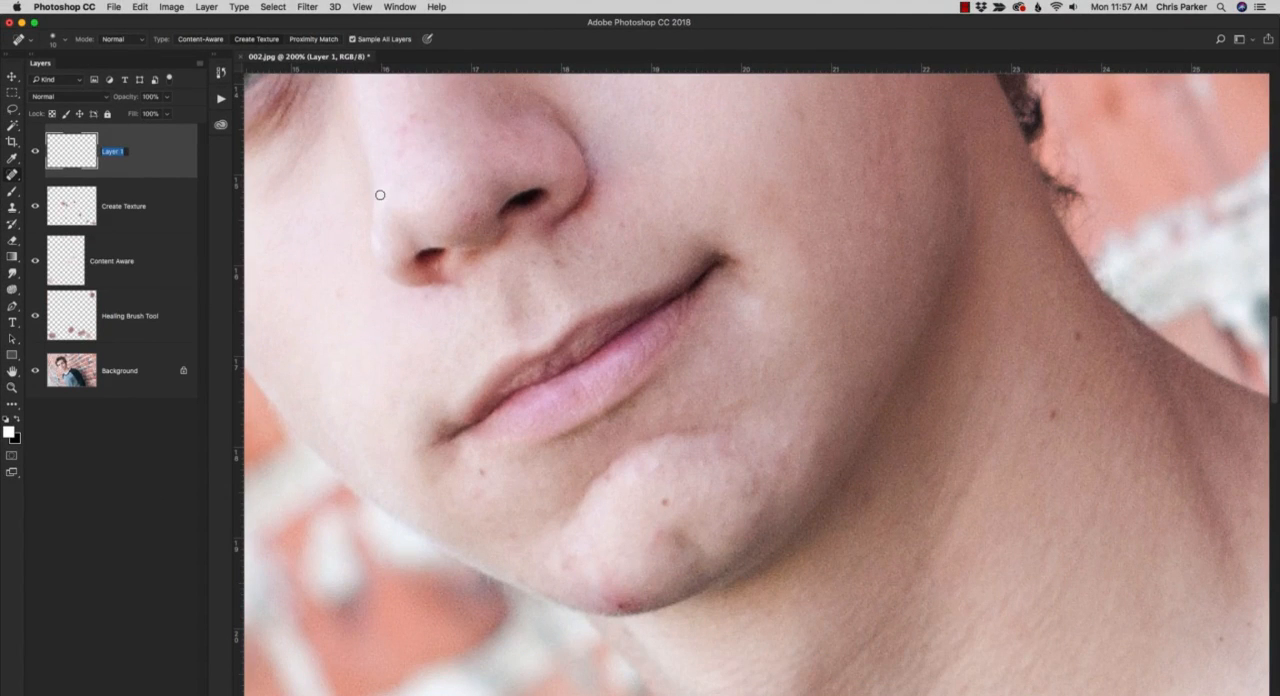
type("Proximity Match")
key("Return")
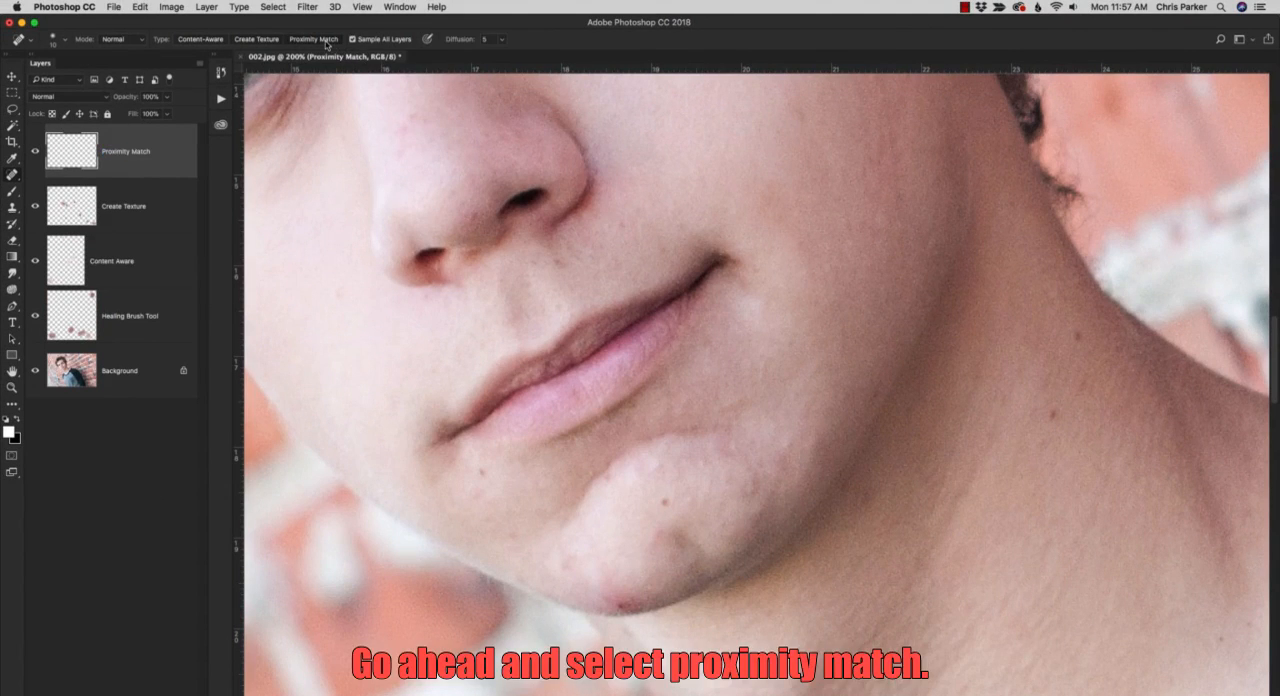
Remove the dark spots below the lip corner and in the middle of the chin with Proximity Match spot healing.
left_click(482, 470)
left_click(665, 502)
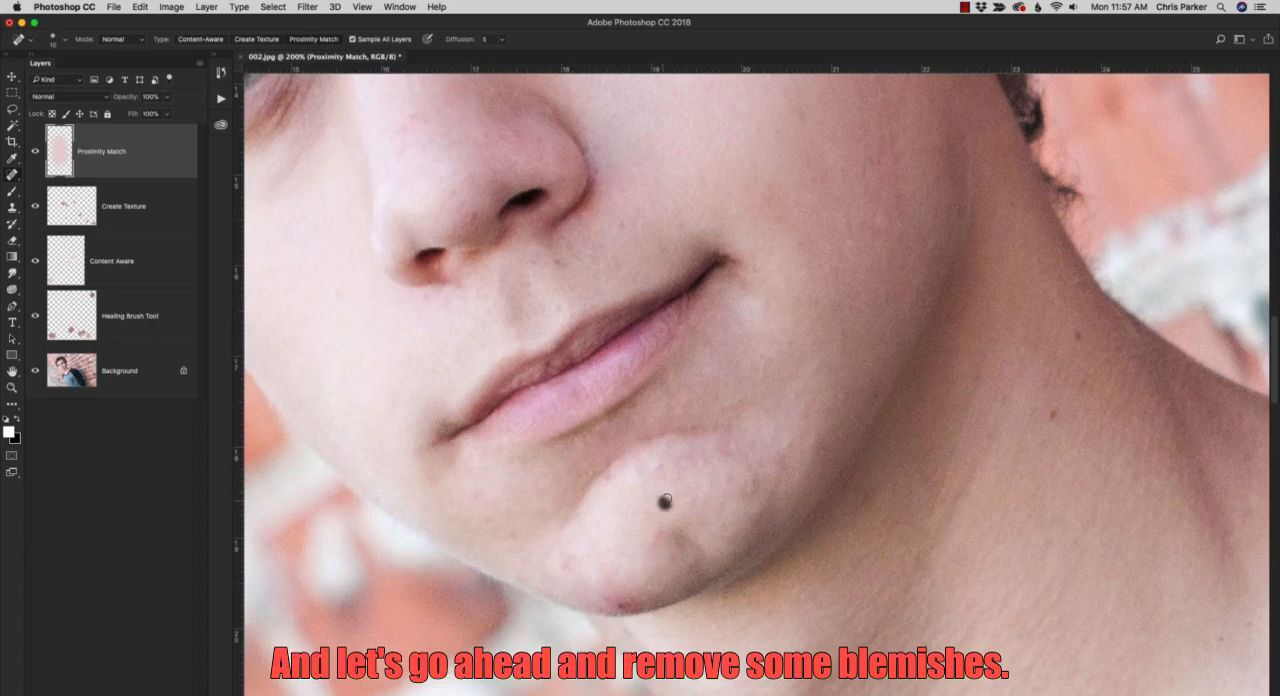
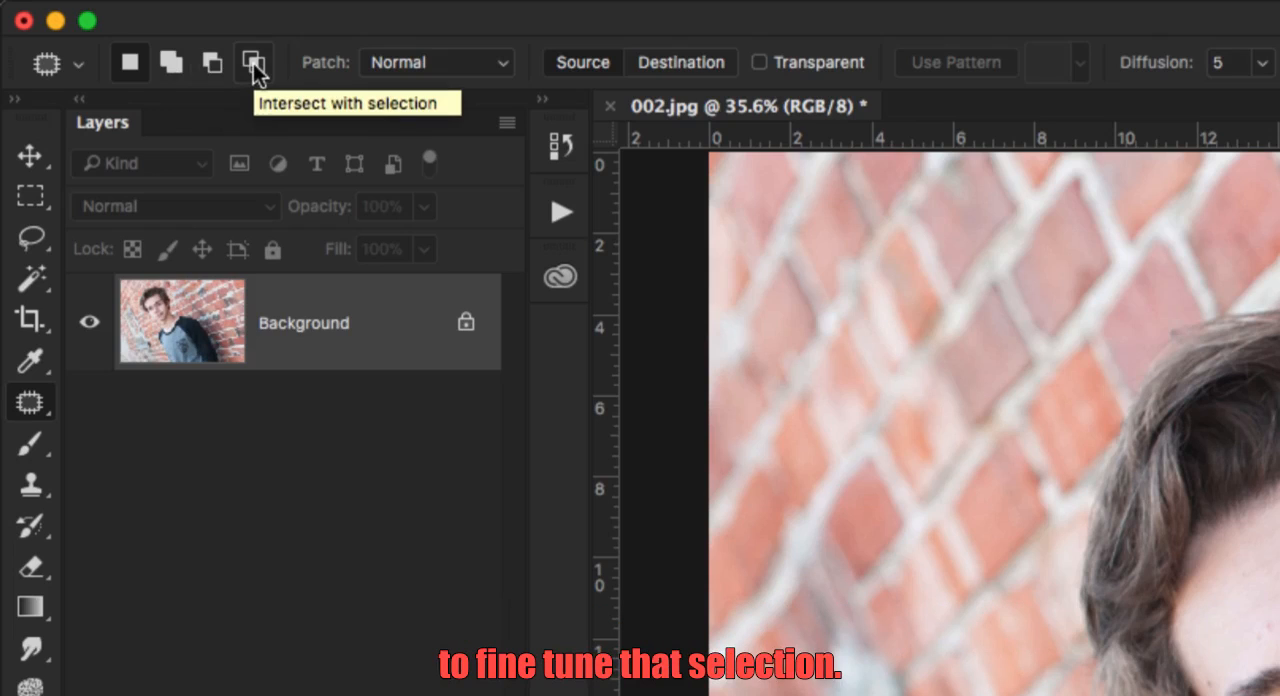
Switch the Patch tool's mode to Content-Aware and back to Normal to compare the options each mode offers.
left_click(392, 60)
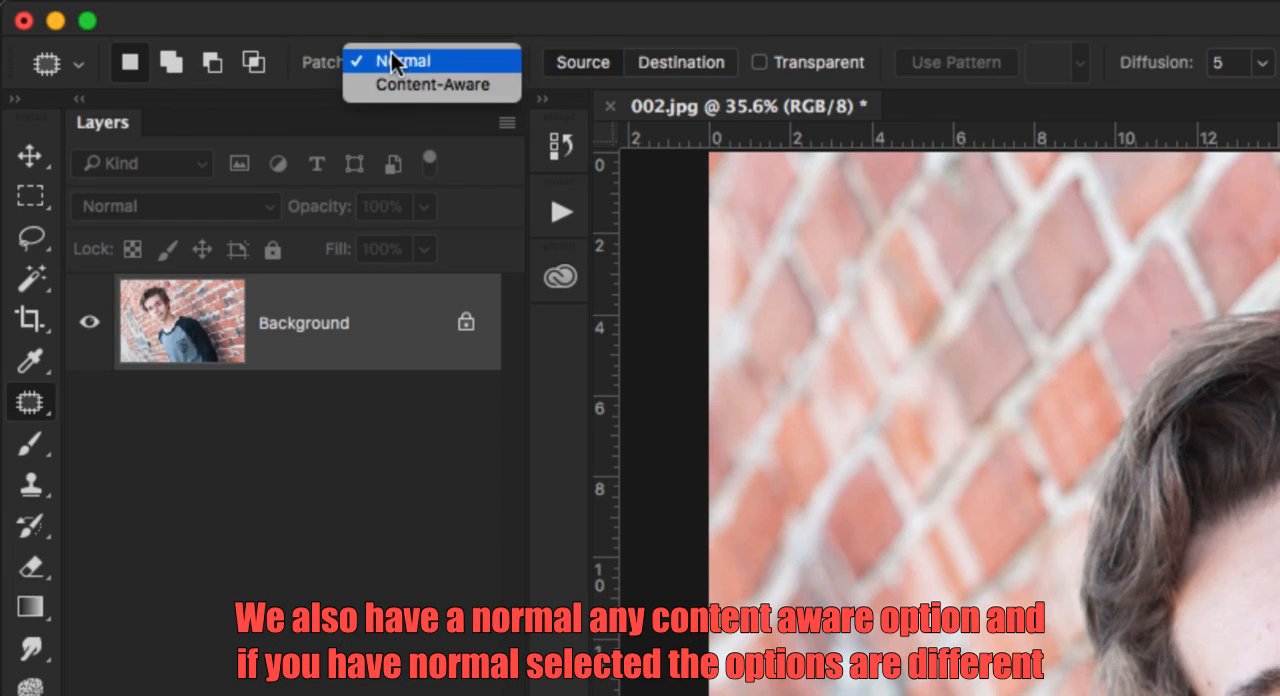
left_click(400, 84)
left_click(396, 62)
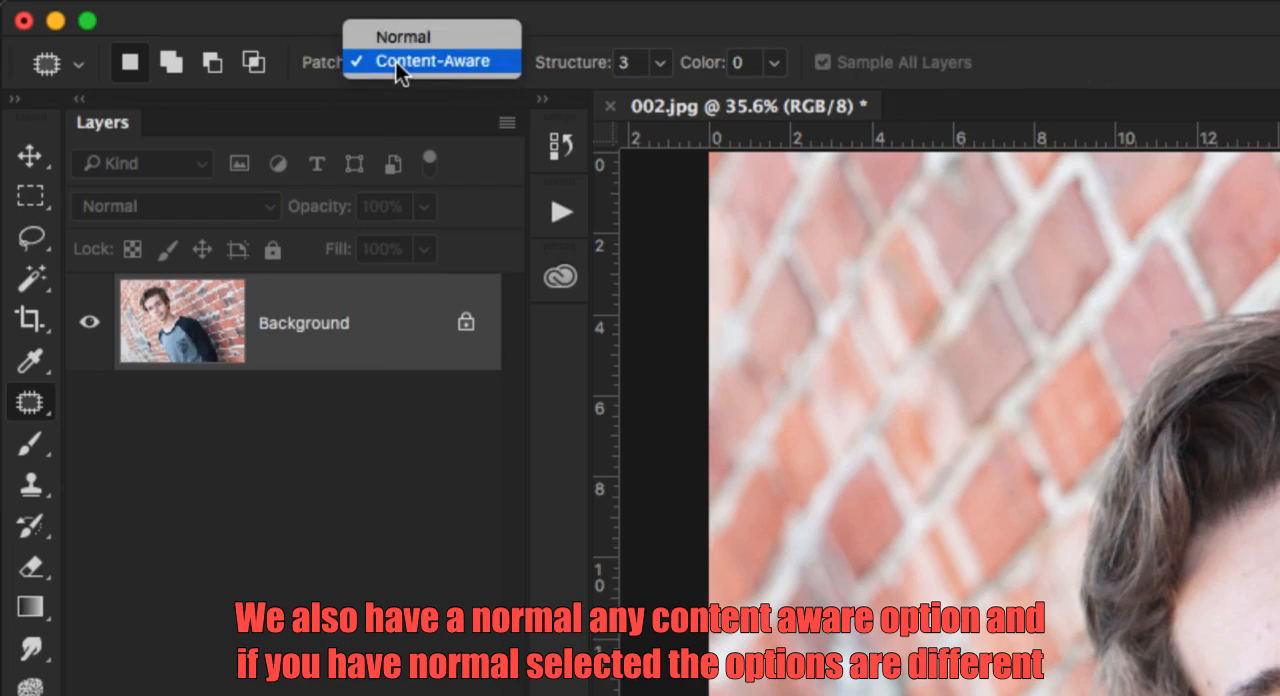
left_click(394, 38)
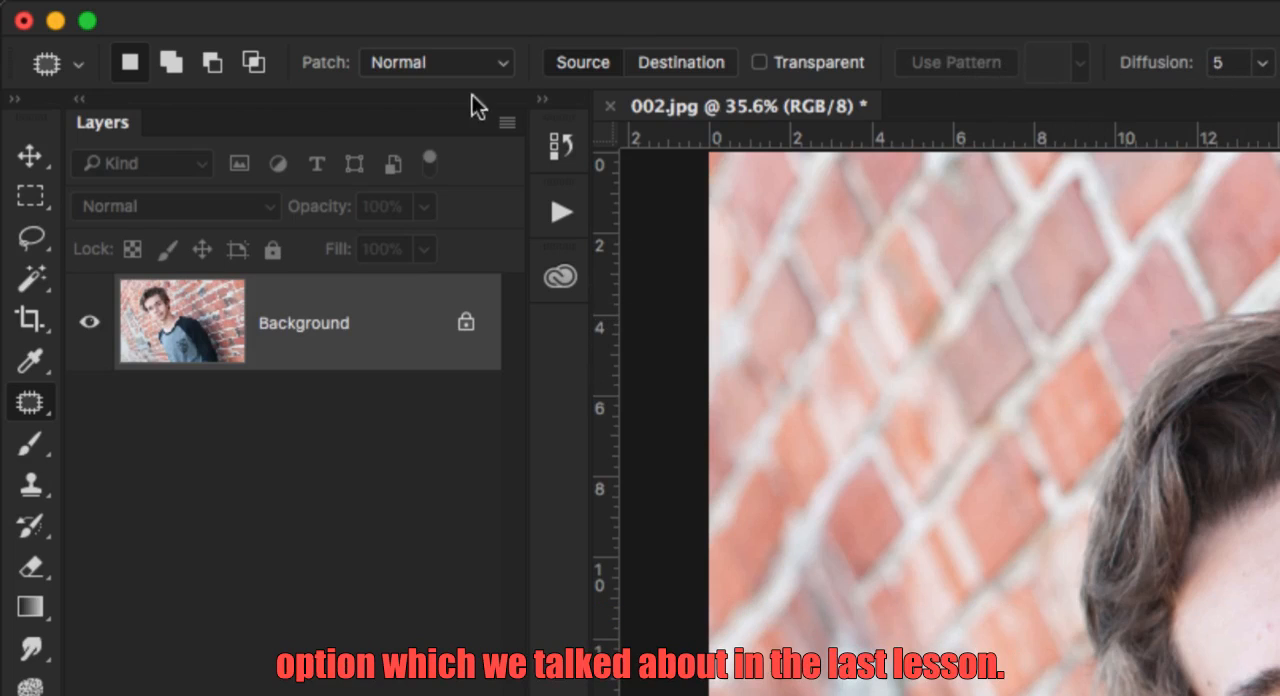
Set the Patch tool's mode to Content-Aware with Structure 3 and Color 0.
left_click(425, 62)
left_click(429, 84)
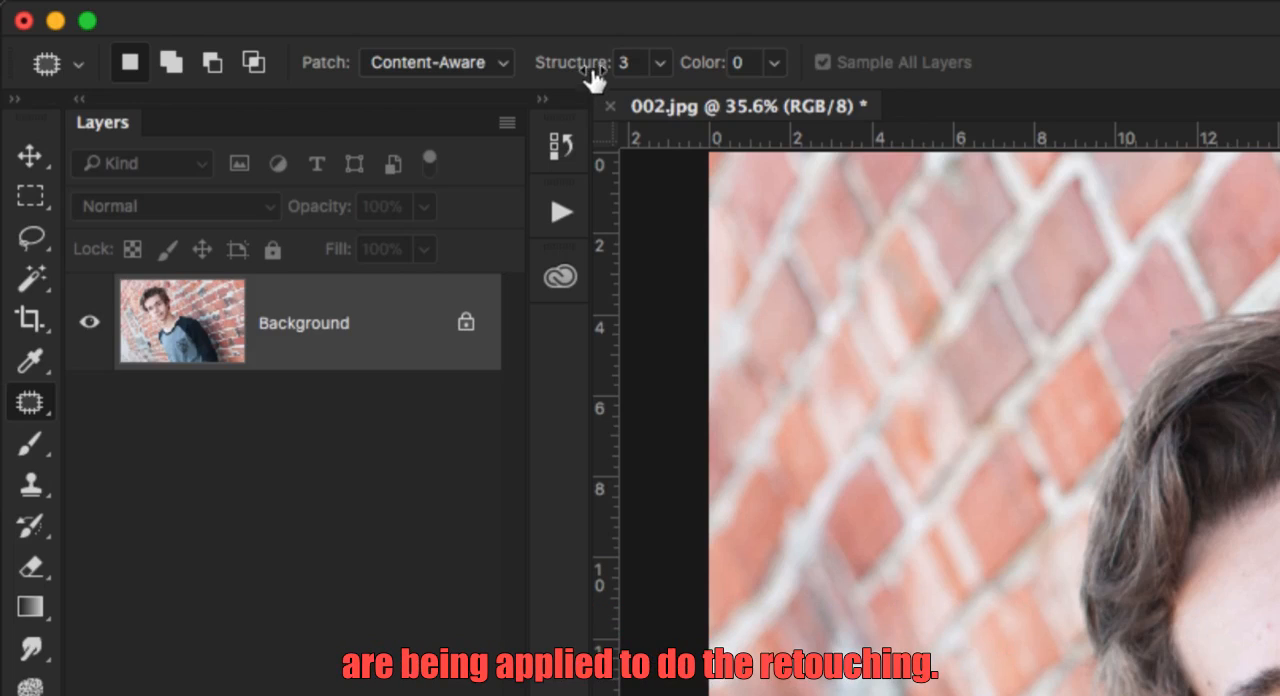
left_click(661, 63)
mouse_move(663, 102)
left_mouse_down()
mouse_move(738, 98)
mouse_move(646, 104)
left_mouse_up()
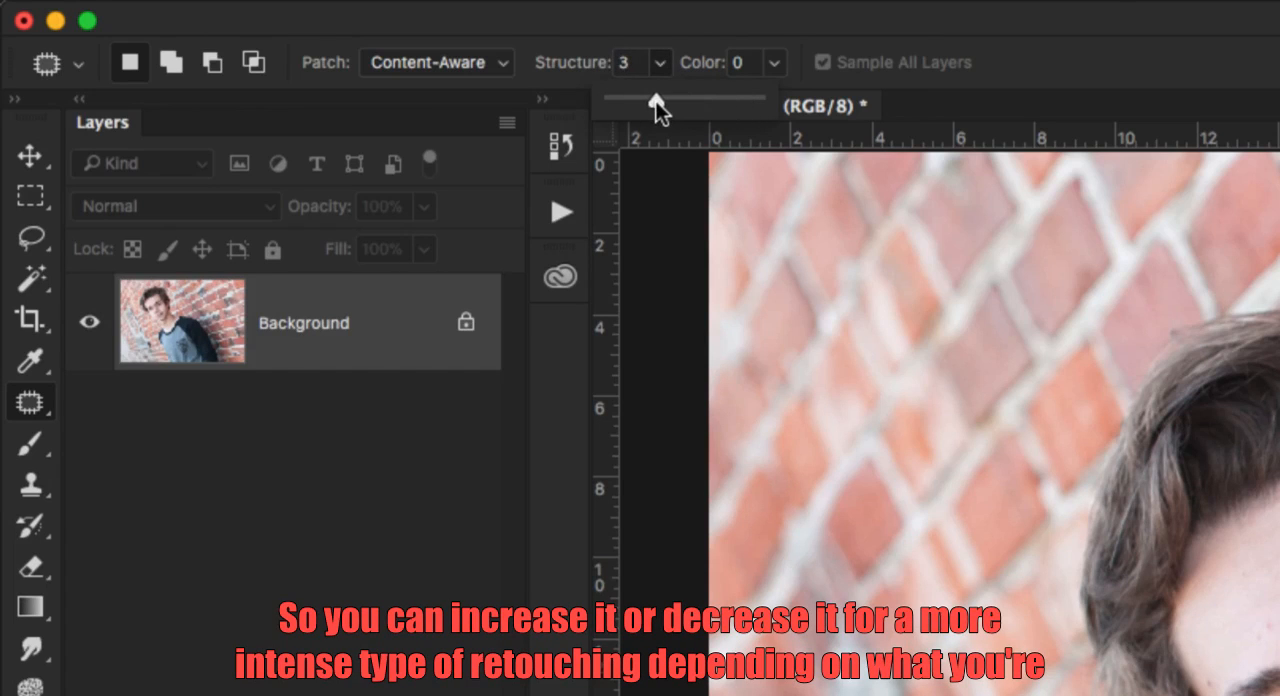
left_click(640, 30)
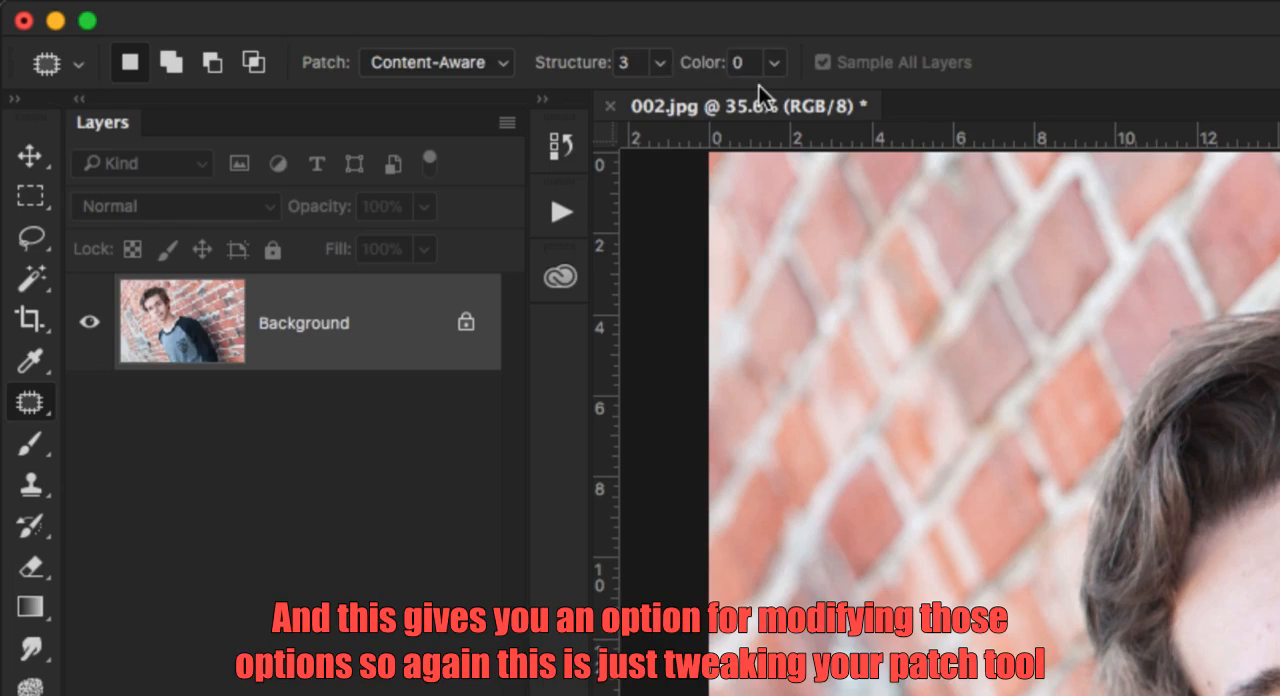
left_click(773, 64)
left_click_drag(773, 93, 749, 106)
left_click(741, 25)
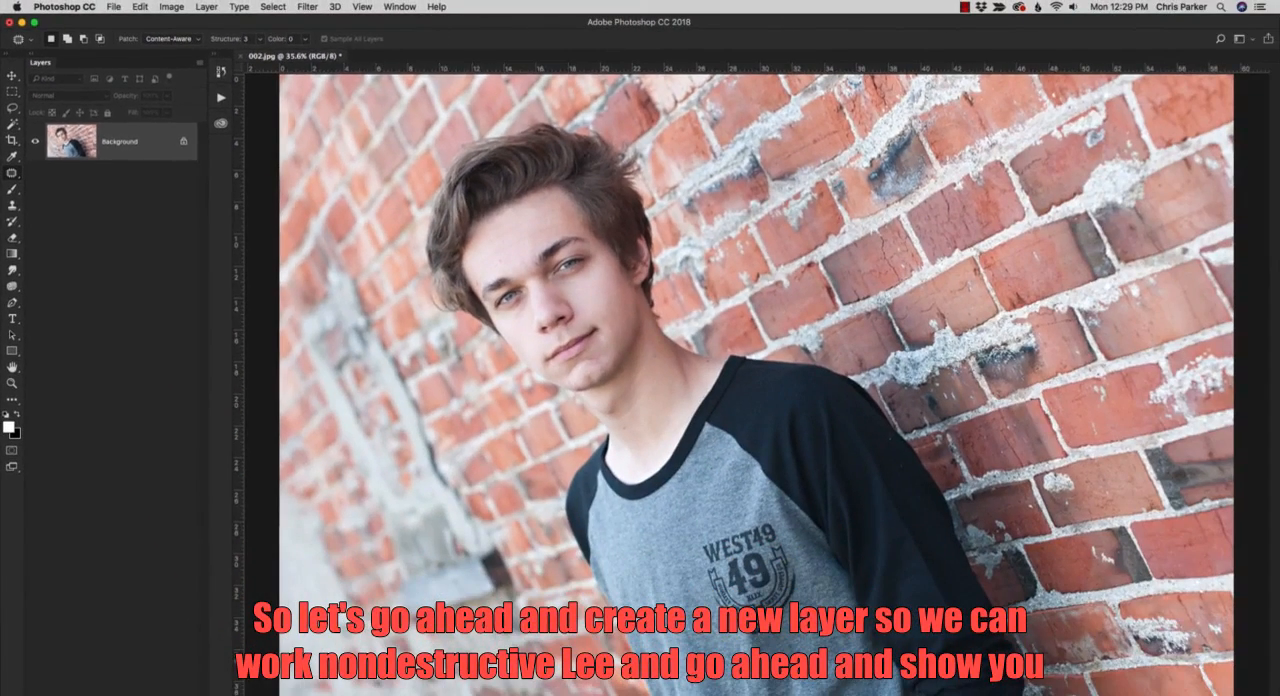
Add a new layer above the Background and outline the EST 1995 badge below the shirt emblem with the Patch tool.
left_click(150, 694)
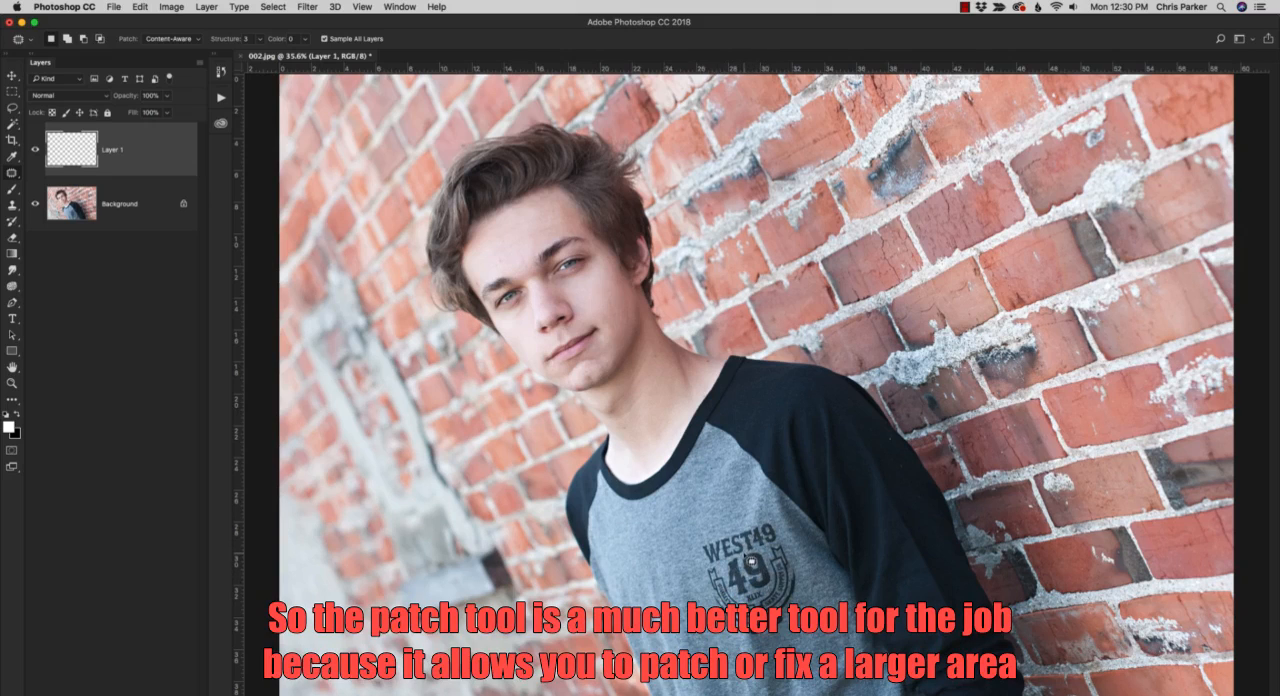
key("z")
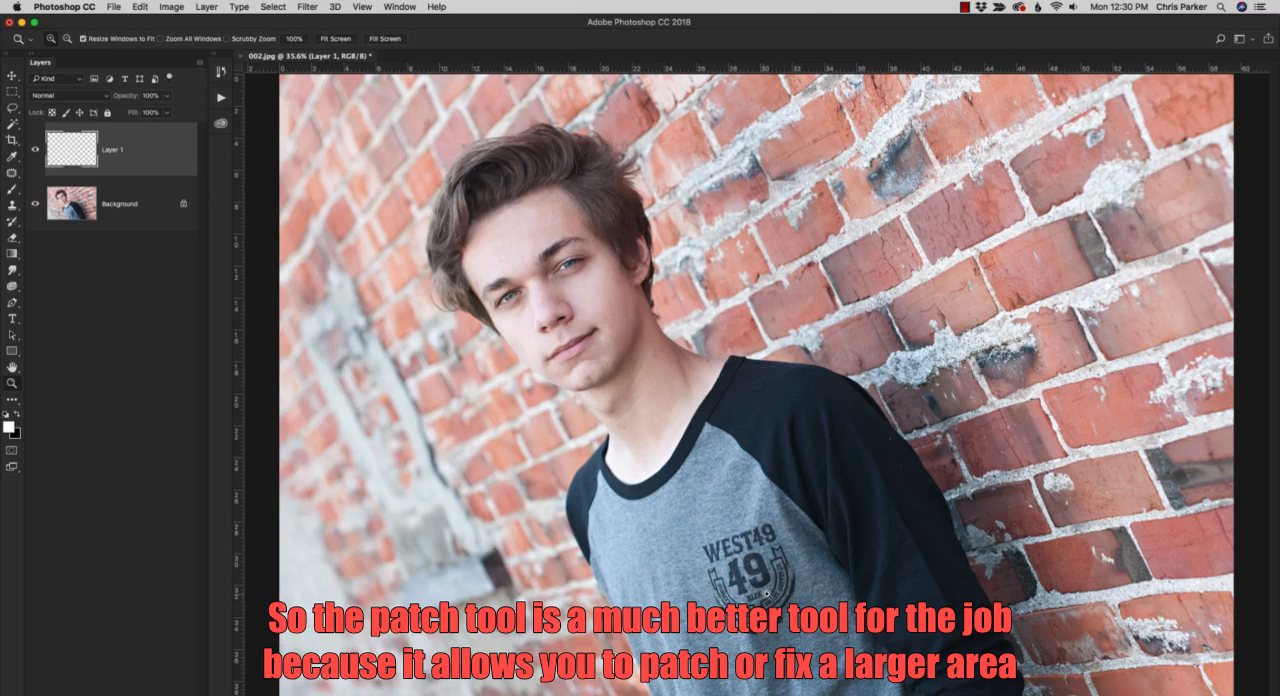
left_click(765, 594)
left_click(765, 594)
left_click(765, 594)
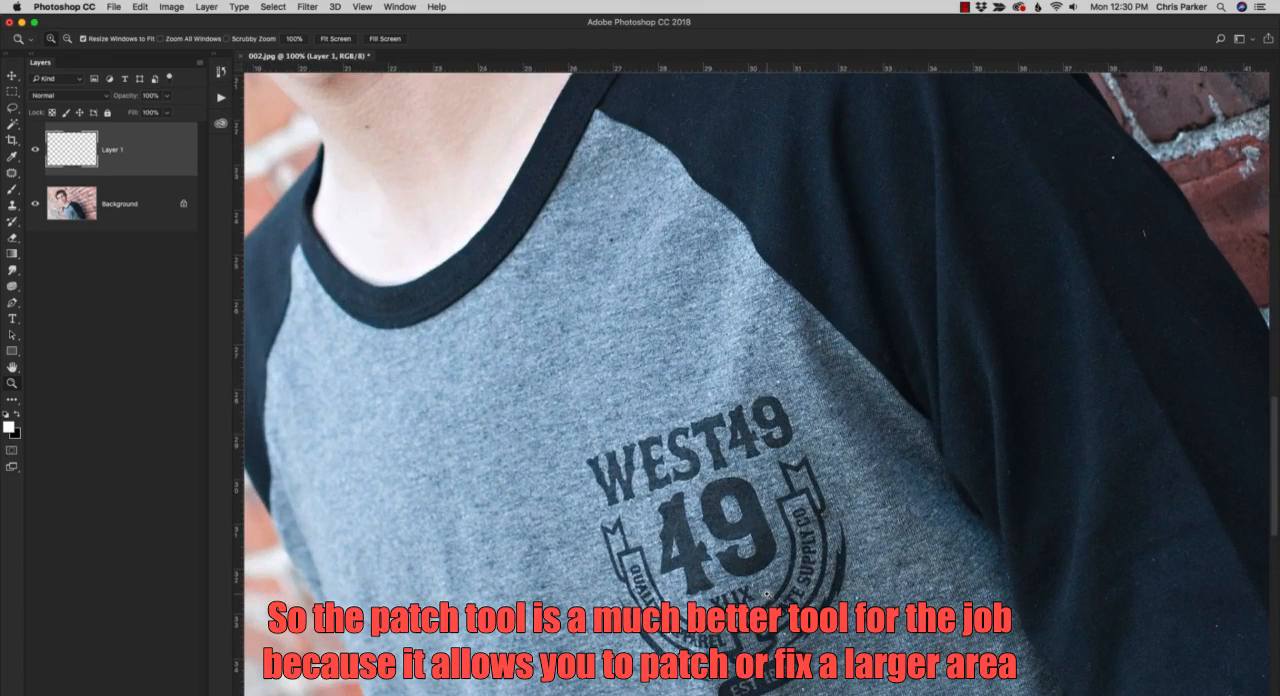
left_click_drag(765, 594, 746, 421)
key("j")
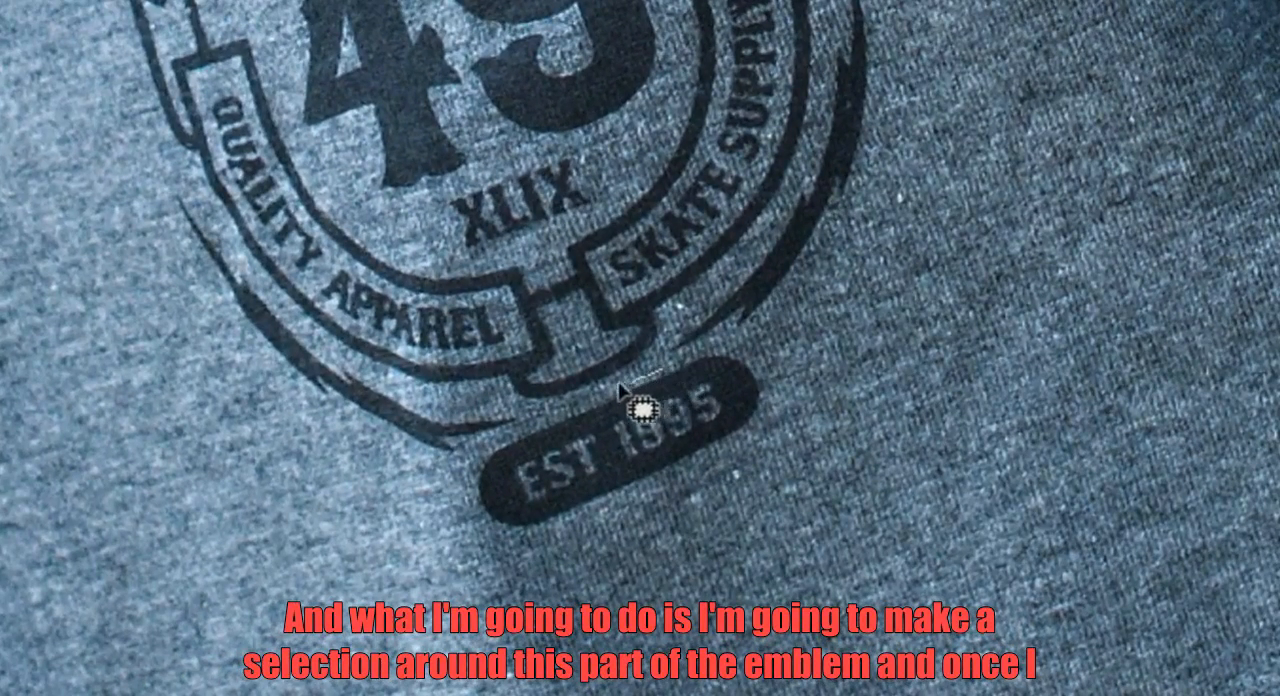
mouse_move(620, 386)
left_mouse_down()
mouse_move(515, 425)
mouse_move(481, 460)
mouse_move(463, 493)
mouse_move(483, 528)
mouse_move(518, 547)
mouse_move(619, 496)
mouse_move(681, 483)
mouse_move(776, 409)
mouse_move(774, 349)
mouse_move(711, 338)
mouse_move(662, 373)
left_mouse_up()
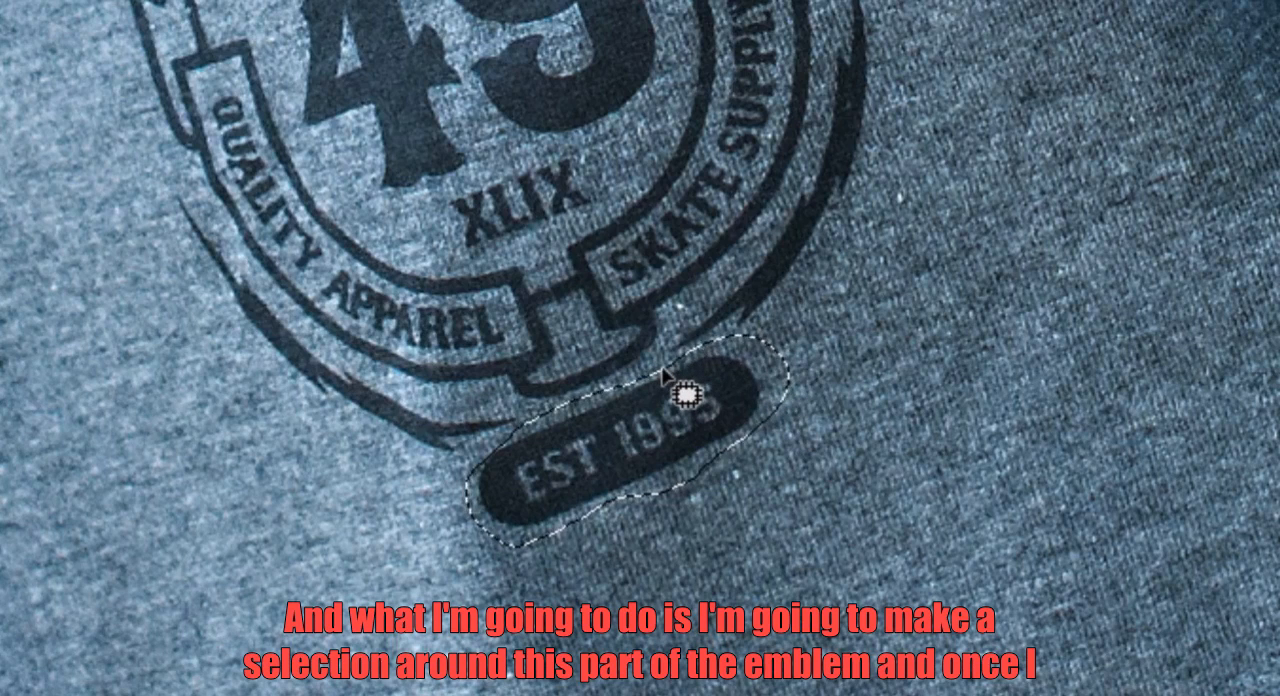